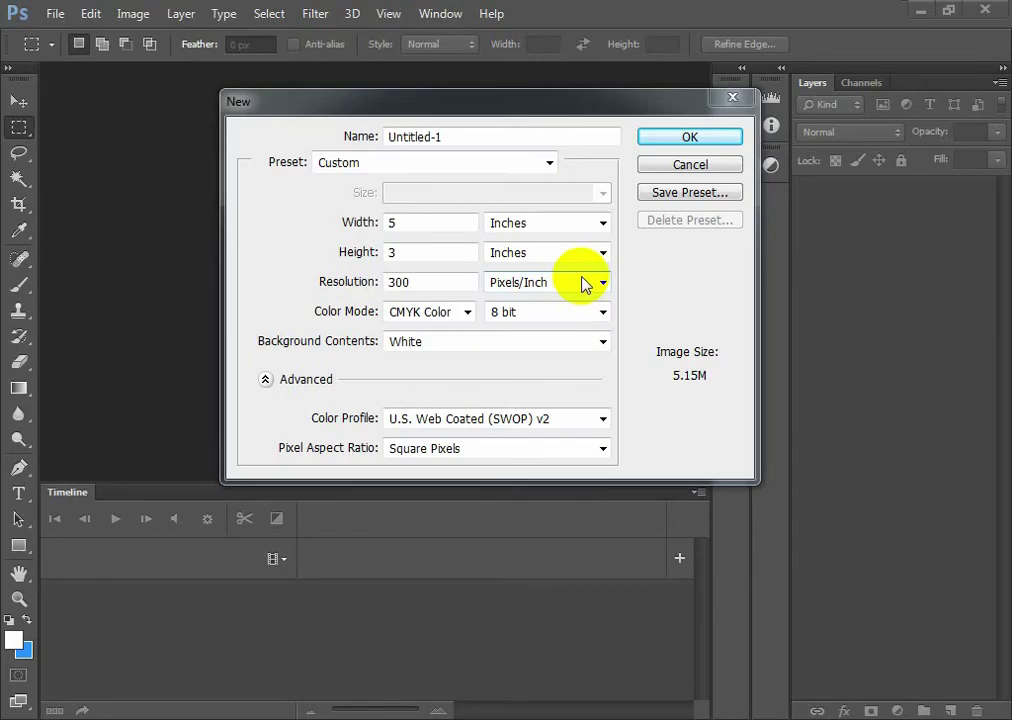
# - Create a 5 × 3 inch, 300 ppi CMYK document with a white background
pyautogui.doubleClick(390, 222)
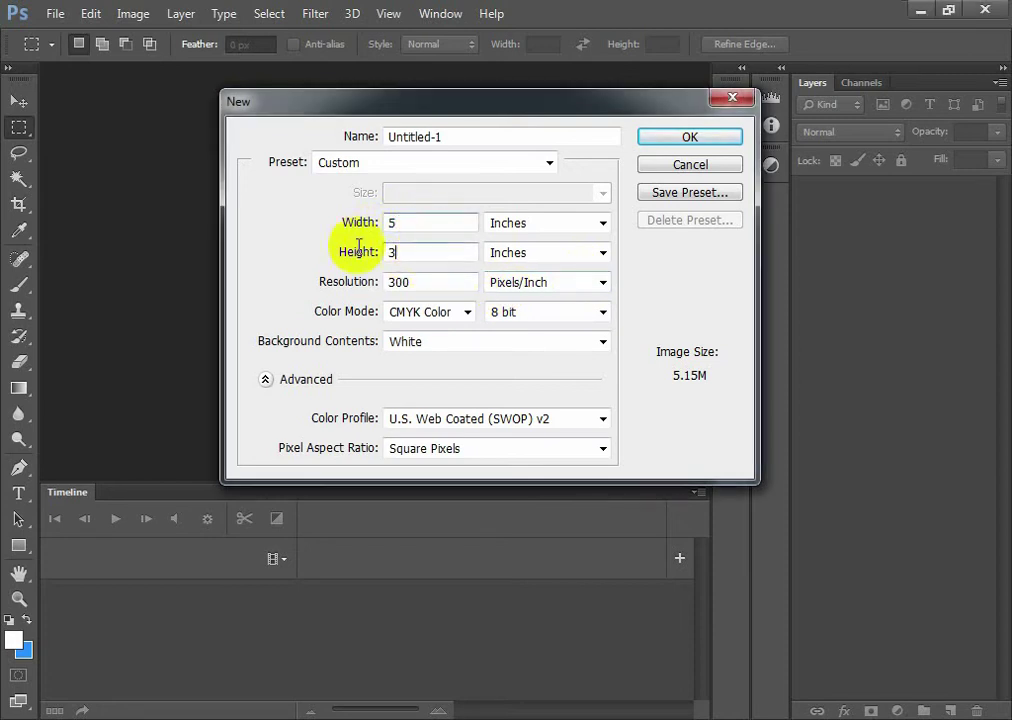
pyautogui.doubleClick(419, 259)
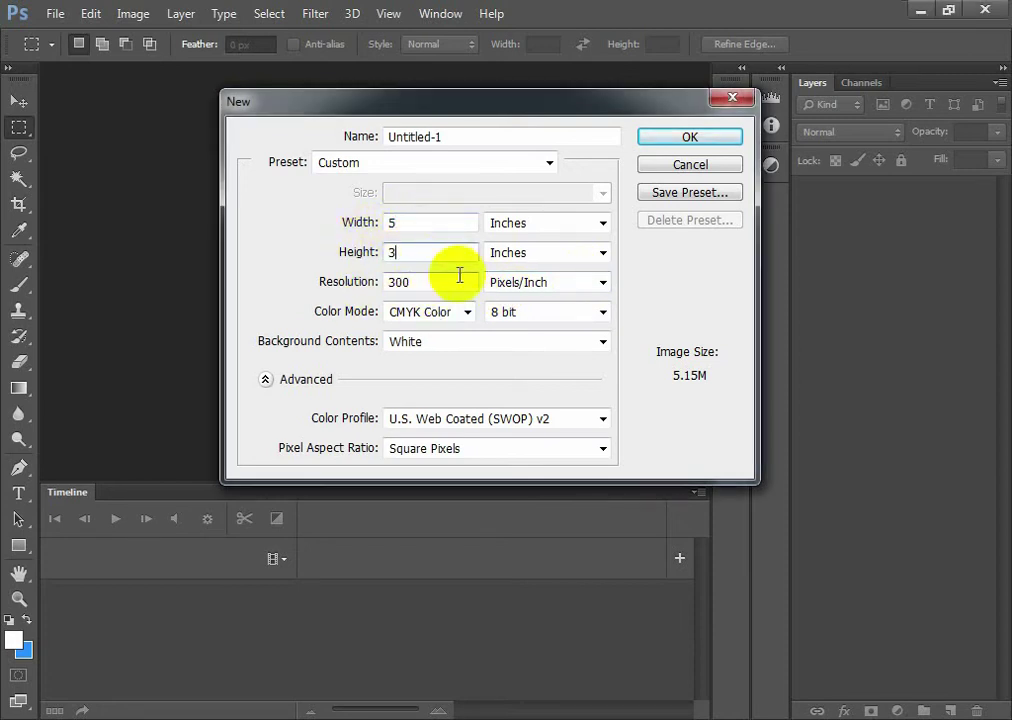
pyautogui.click(714, 146)
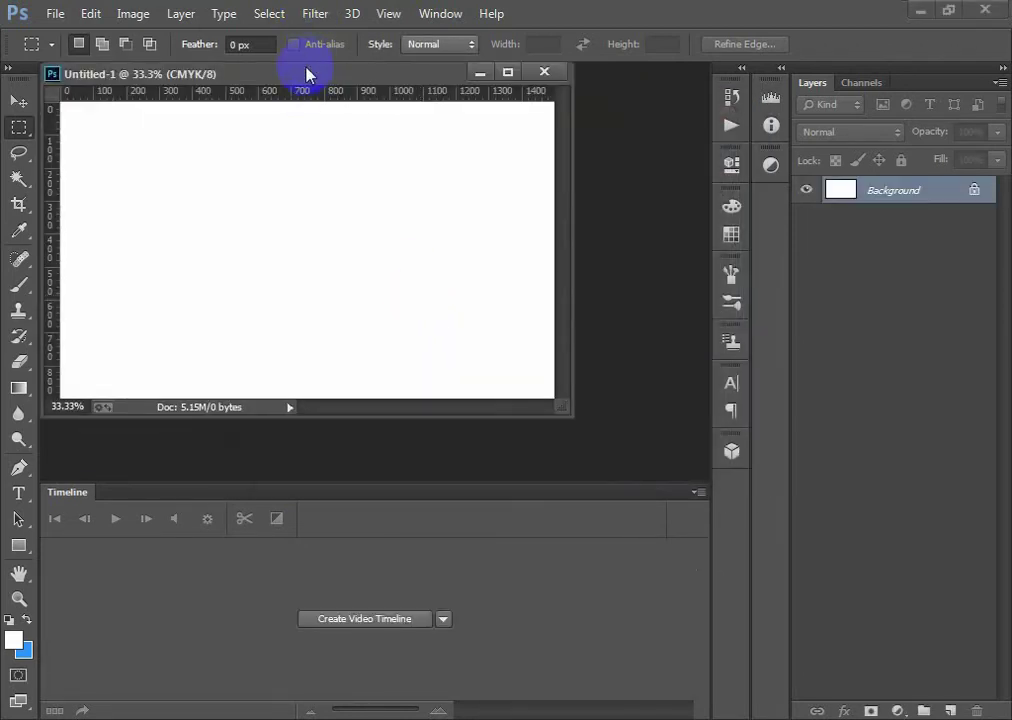
# - Dock the document window as a tab and hide the Timeline panel
pyautogui.moveTo(306, 75); pyautogui.dragTo(296, 93)
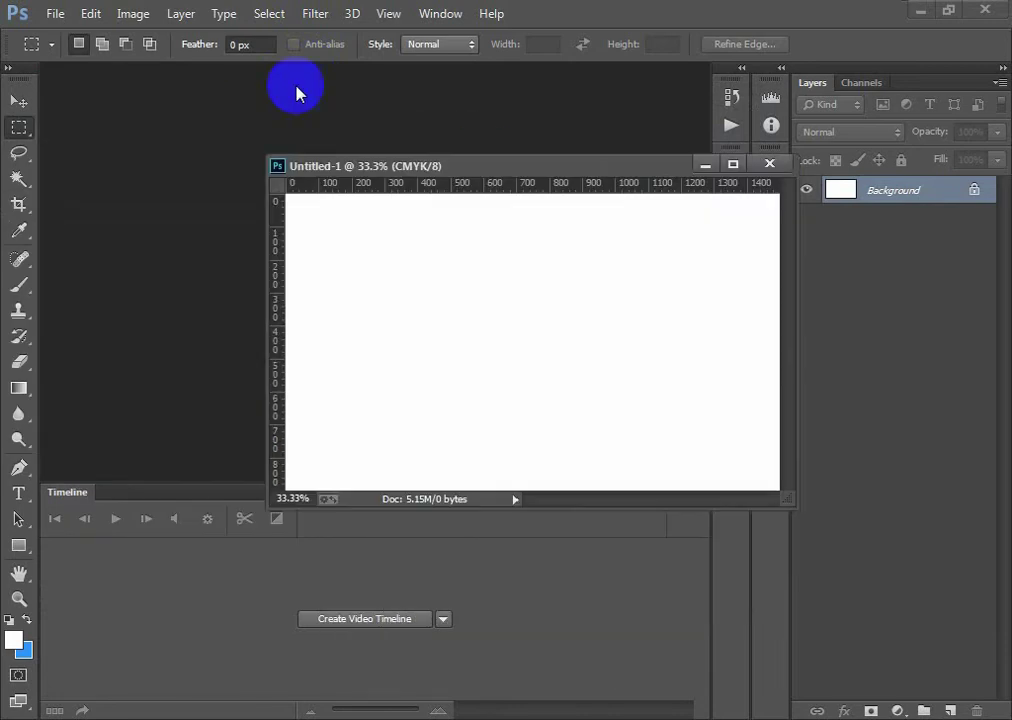
pyautogui.moveTo(300, 165); pyautogui.dragTo(410, 84)
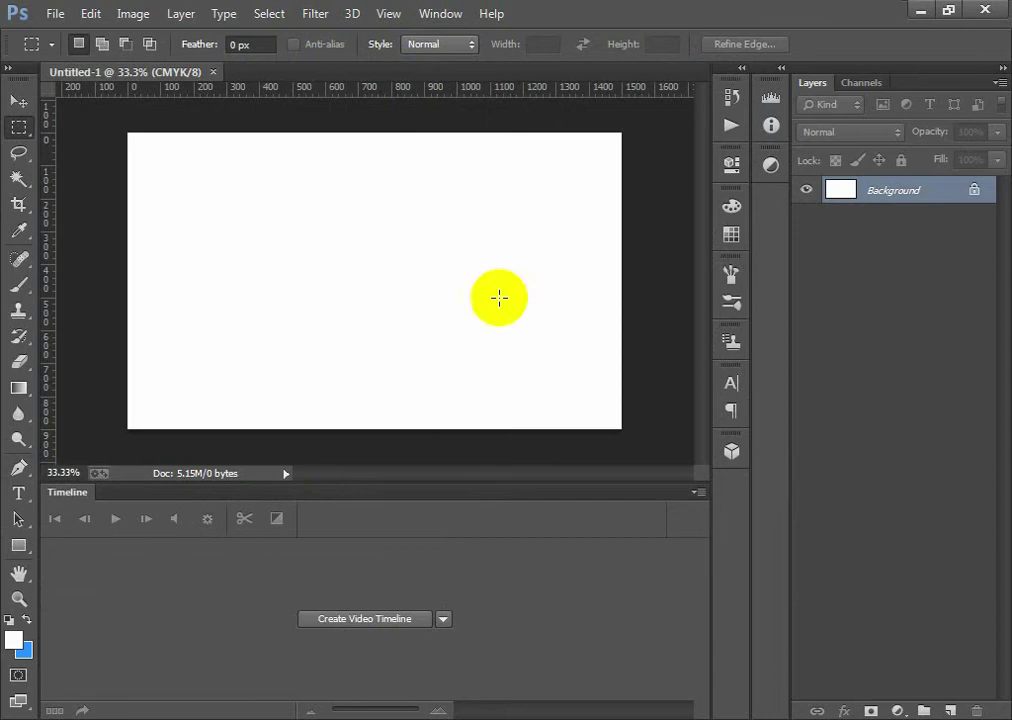
pyautogui.click(436, 12)
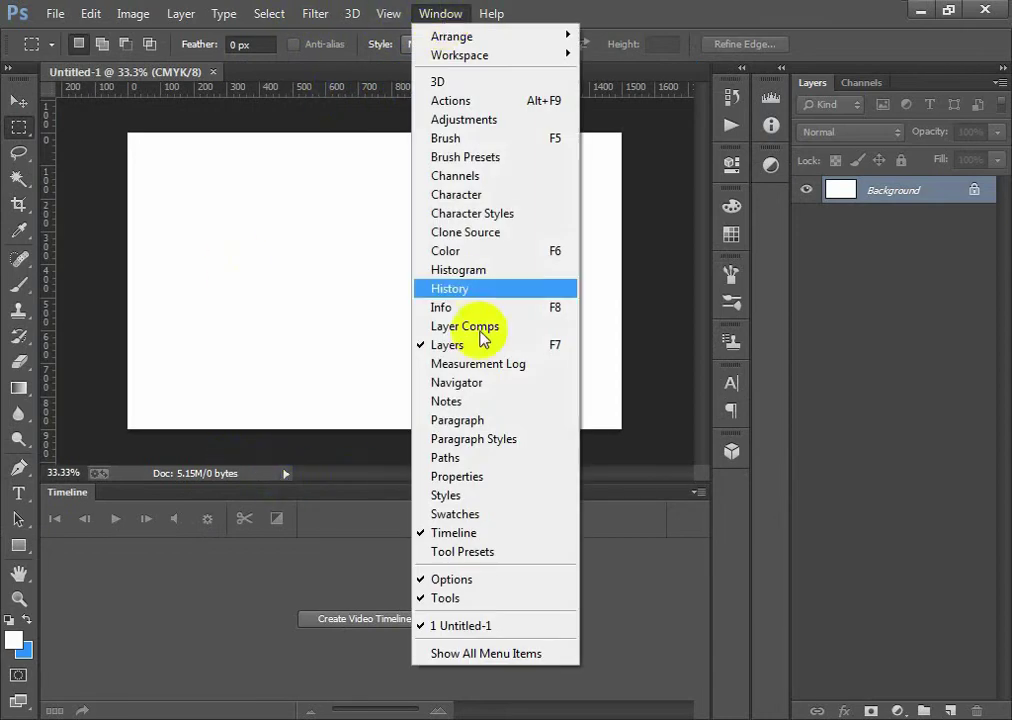
pyautogui.click(474, 536)
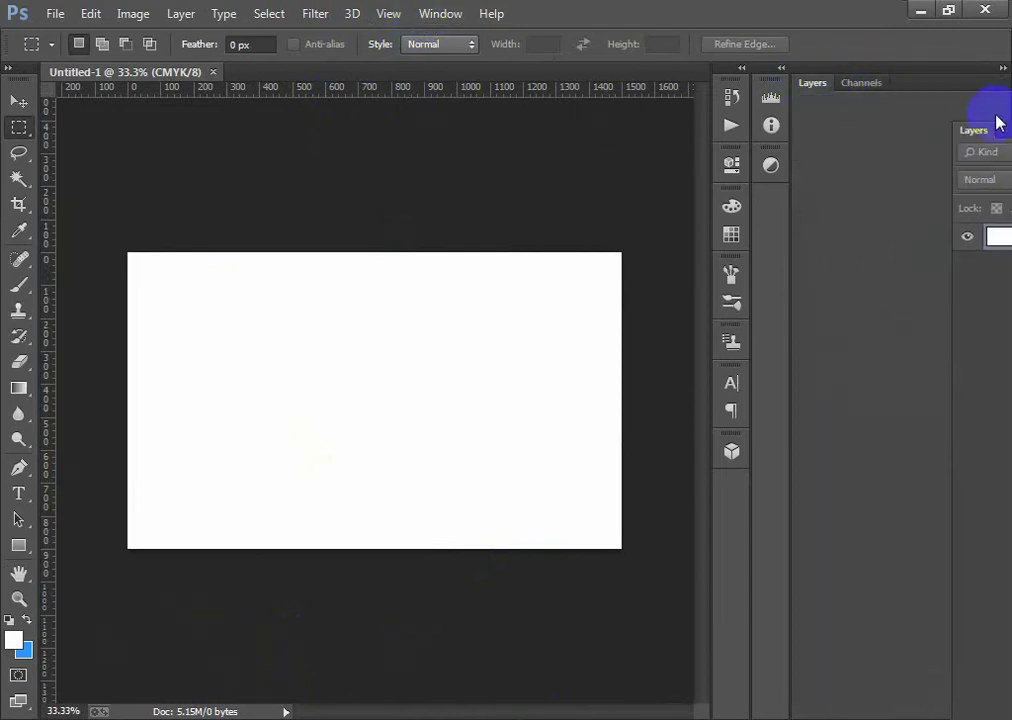
# - Separate Layers from Channels, collapse Channels, and merge the panel icons into one column
pyautogui.moveTo(835, 83); pyautogui.dragTo(994, 116)
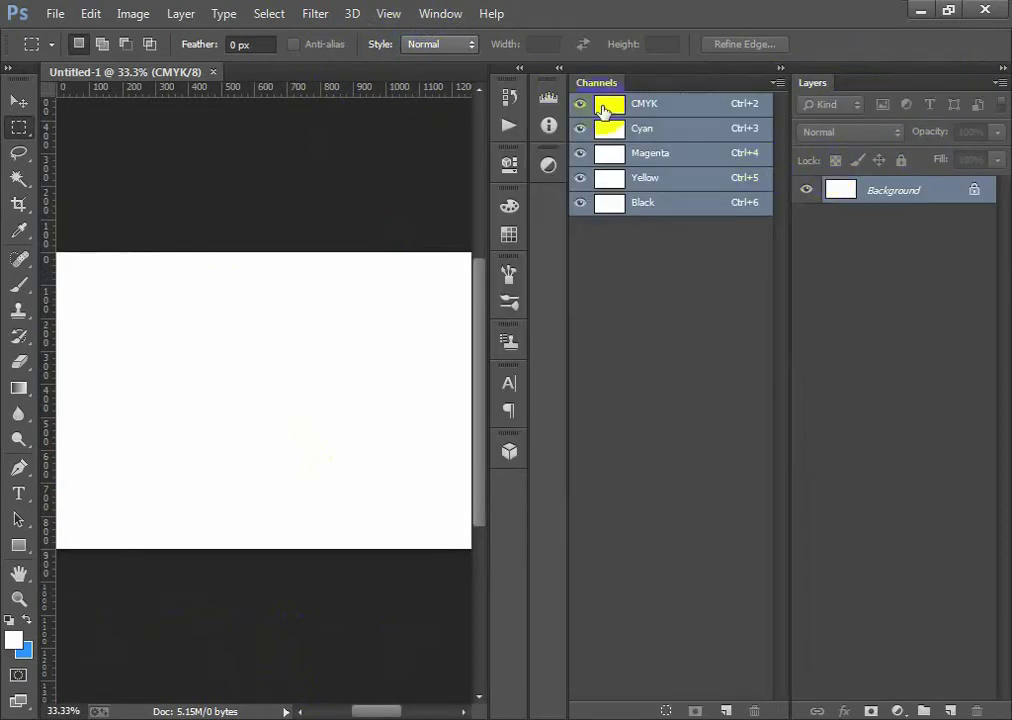
pyautogui.click(782, 68)
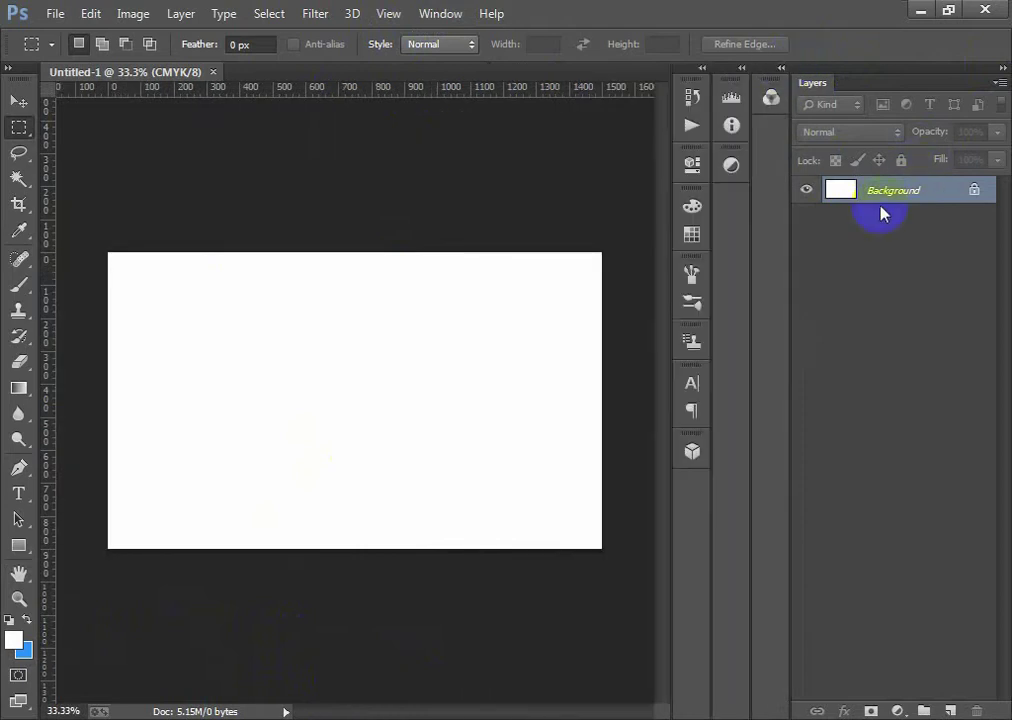
pyautogui.moveTo(771, 84)
pyautogui.mouseDown()
pyautogui.moveTo(750, 215)
pyautogui.moveTo(730, 192)
pyautogui.moveTo(728, 500)
pyautogui.mouseUp()
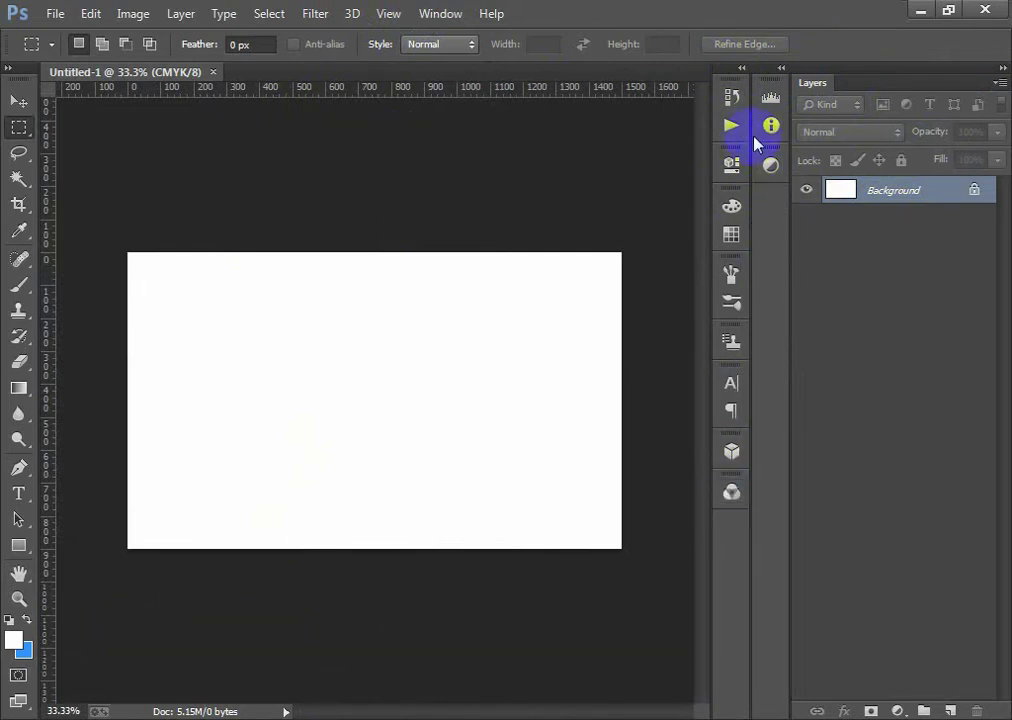
pyautogui.moveTo(776, 157)
pyautogui.mouseDown()
pyautogui.moveTo(752, 542)
pyautogui.moveTo(732, 538)
pyautogui.mouseUp()
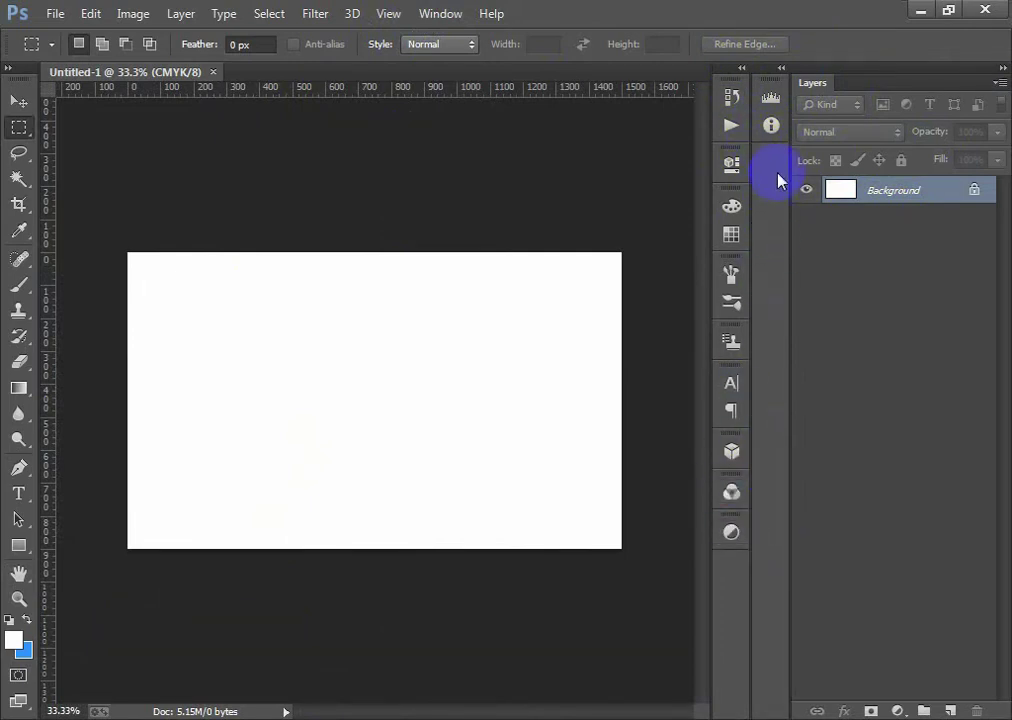
pyautogui.moveTo(772, 88); pyautogui.dragTo(742, 540)
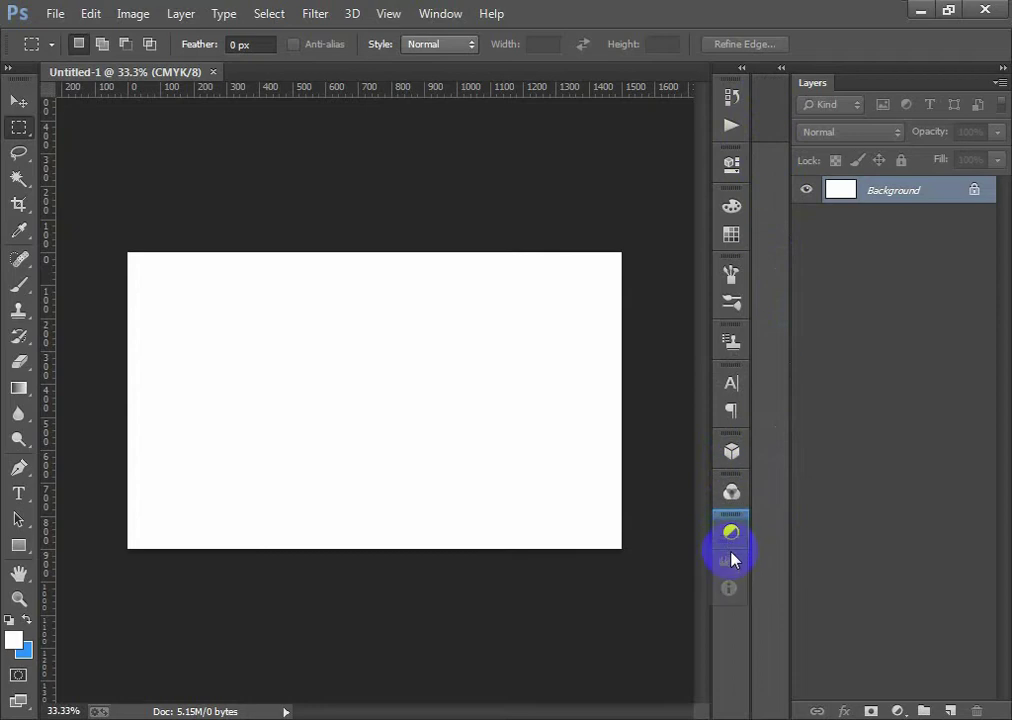
pyautogui.click(897, 190)
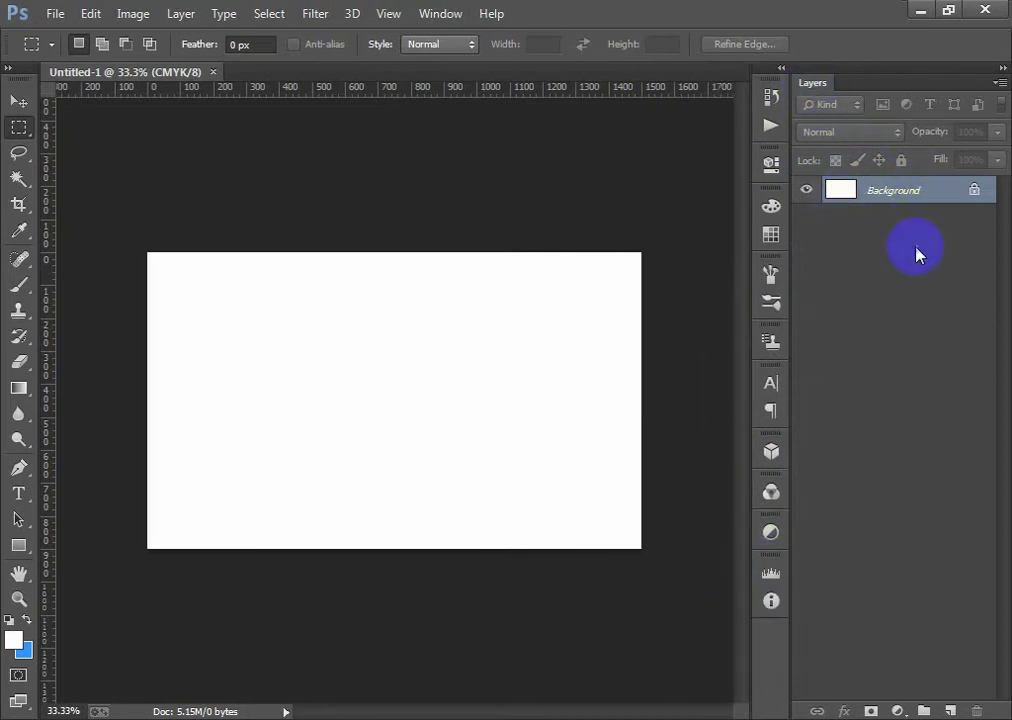
# - Place building_Day-01-01 from D:\L2B26 and commit it as a new layer
pyautogui.click(213, 324)
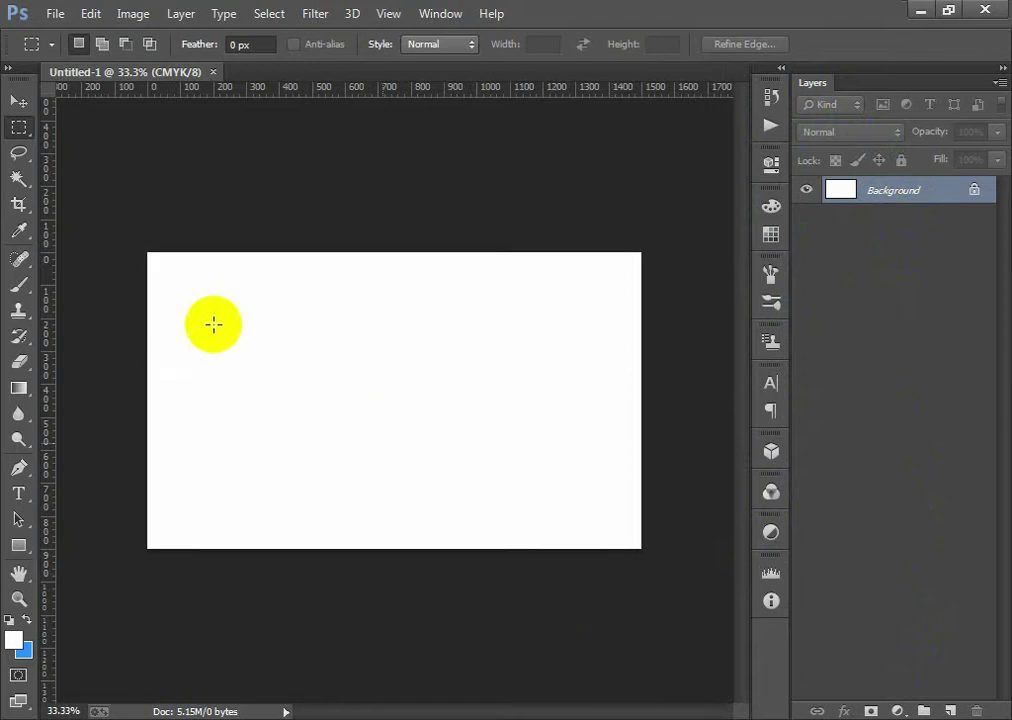
pyautogui.scroll(1, 142, 325)
pyautogui.click(52, 14)
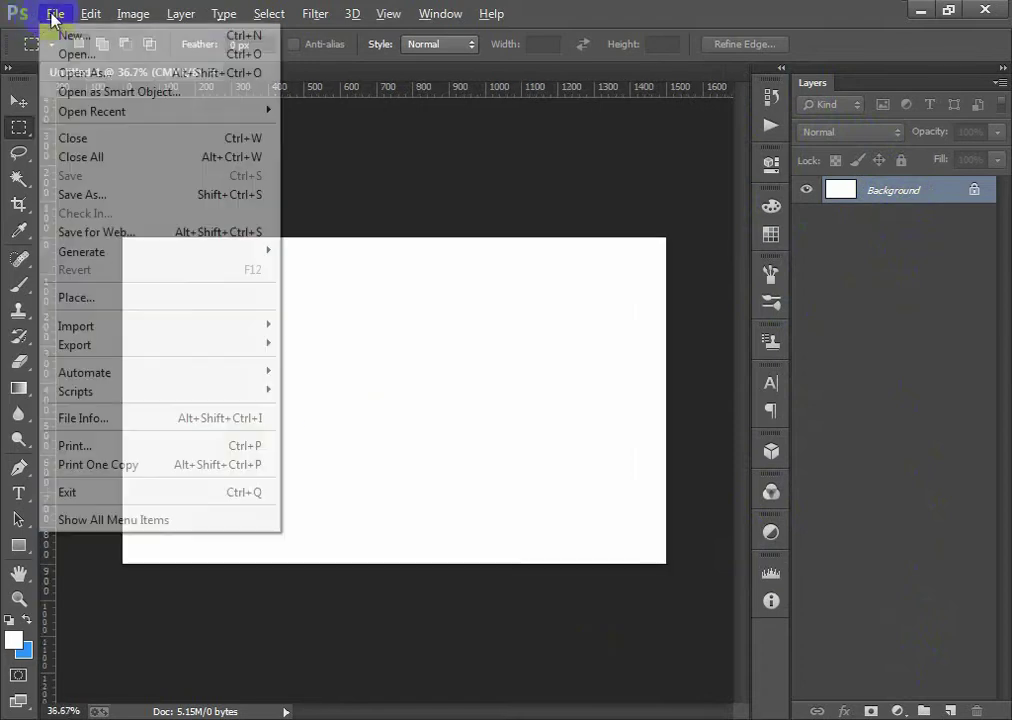
pyautogui.click(120, 297)
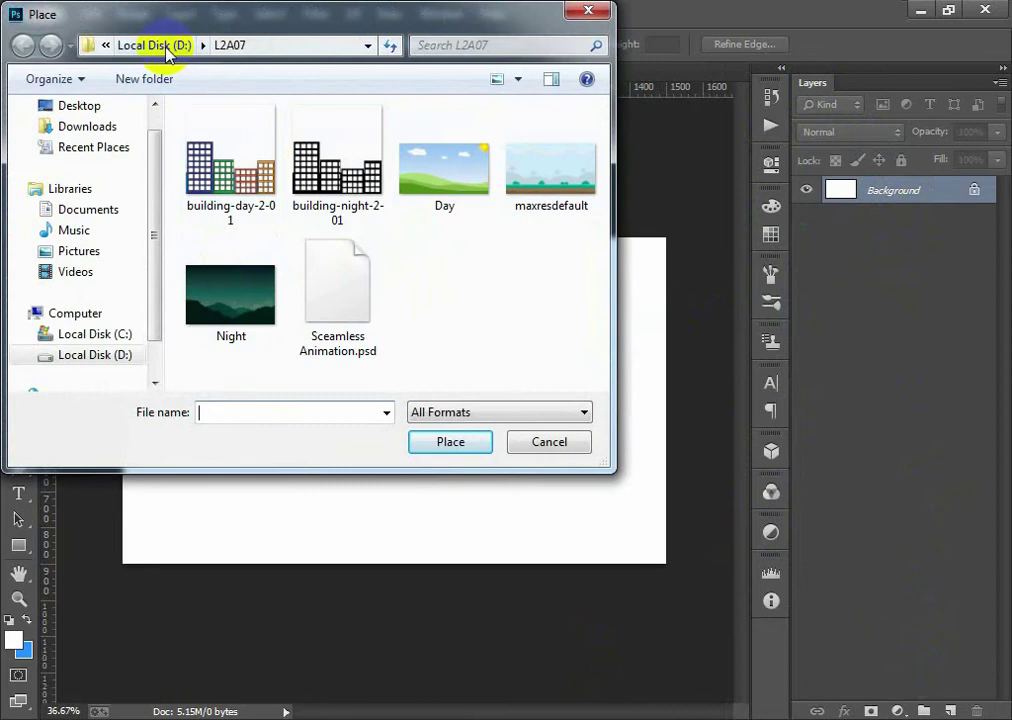
pyautogui.click(167, 47)
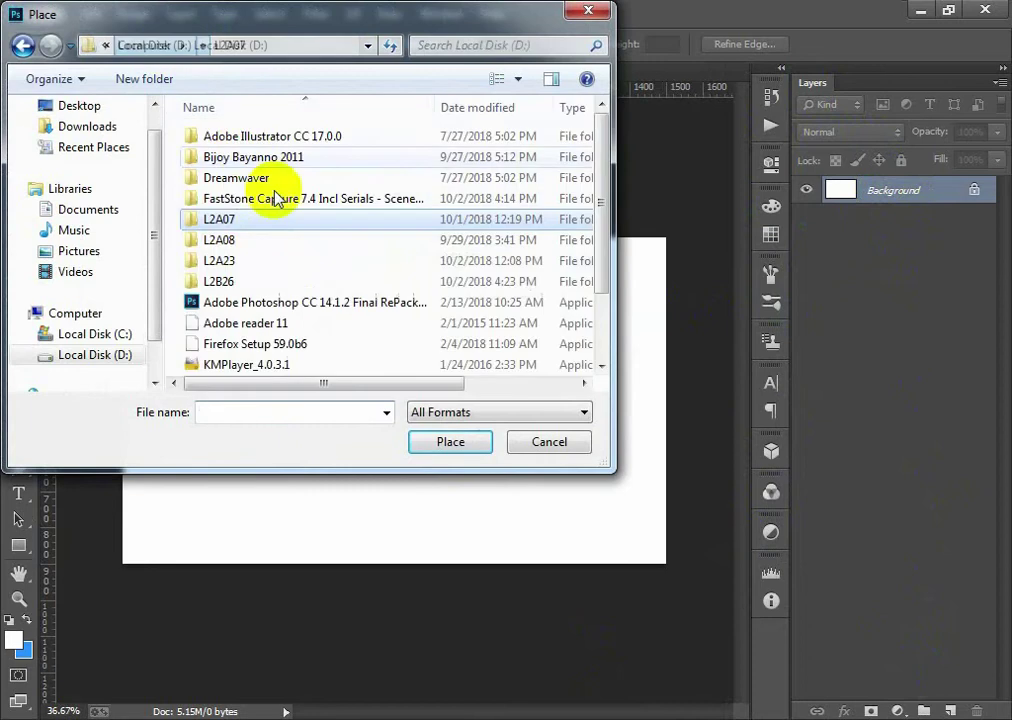
pyautogui.doubleClick(255, 290)
pyautogui.click(337, 150)
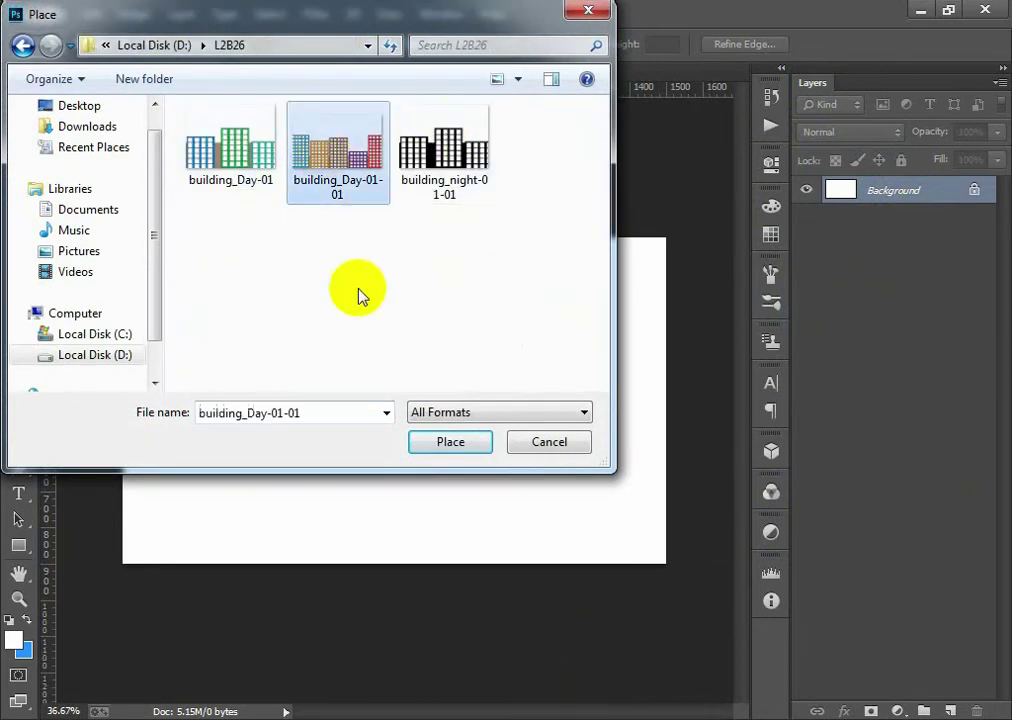
pyautogui.click(450, 443)
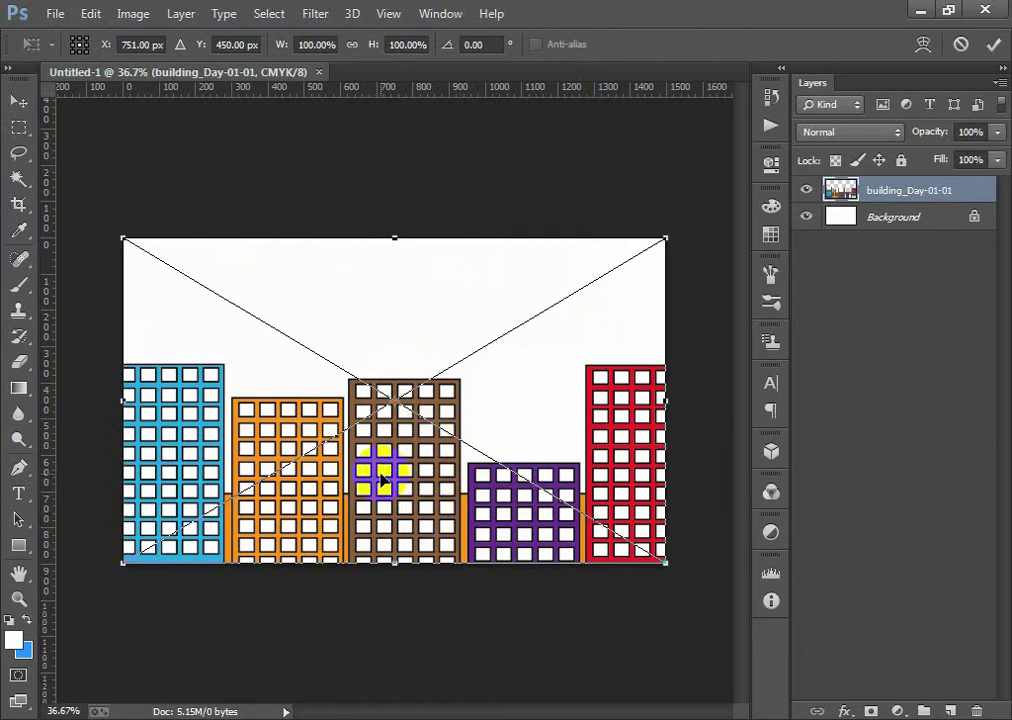
pyautogui.press('Return')
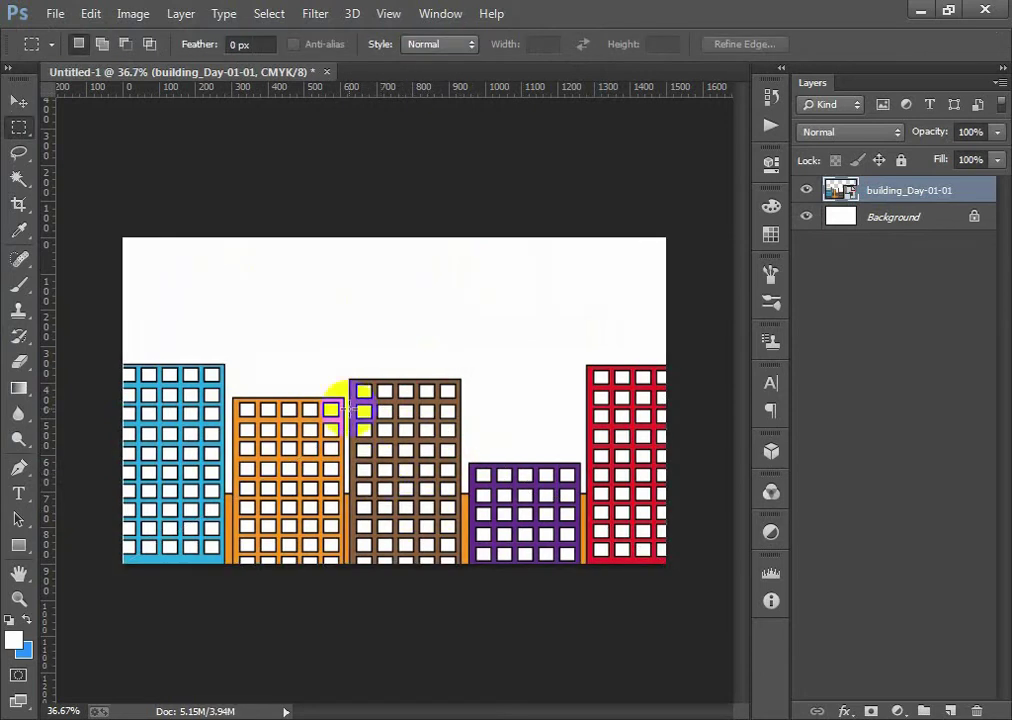
# - Rename the buildings layer building_Day and duplicate it as building_Night
pyautogui.click(18, 104)
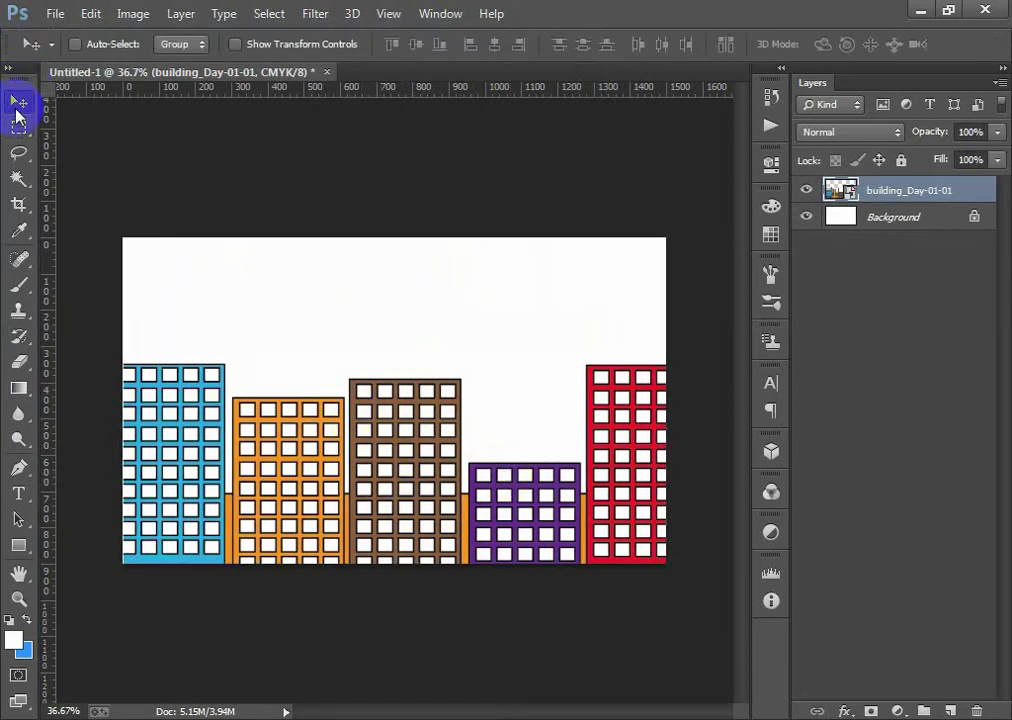
pyautogui.click(935, 333)
pyautogui.doubleClick(932, 190)
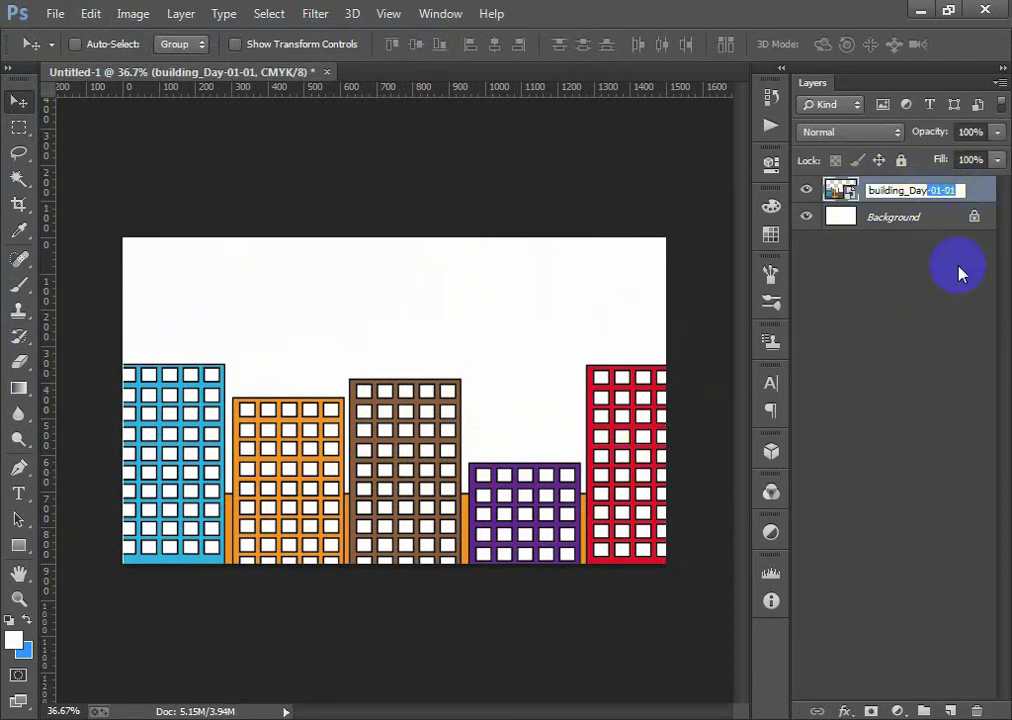
pyautogui.press('BackSpace')
pyautogui.press('Return')
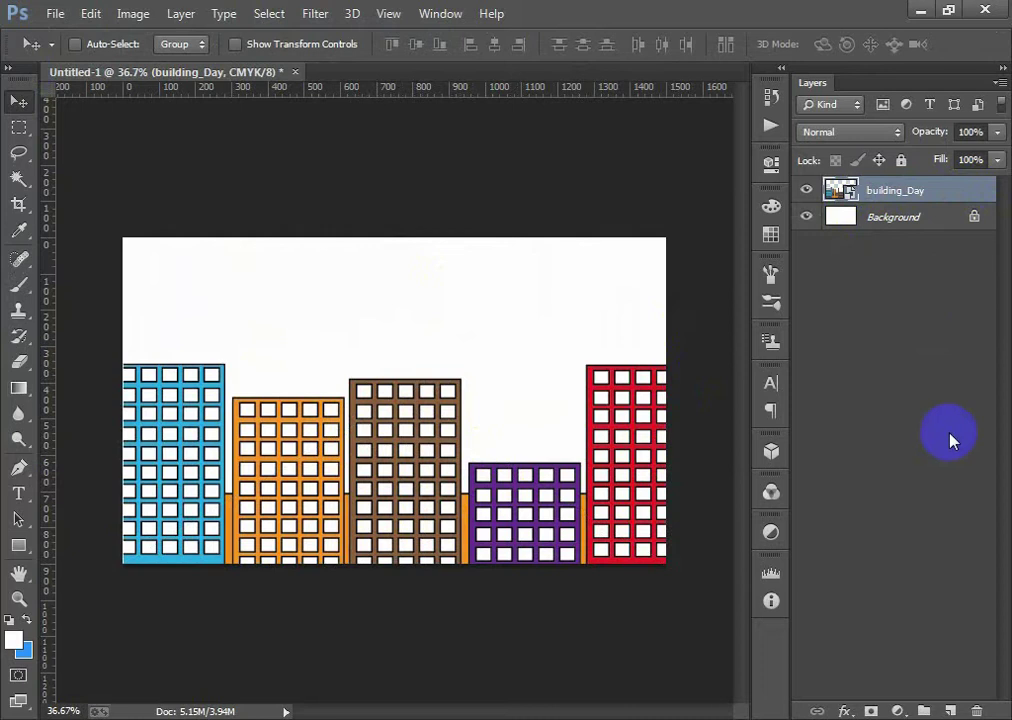
pyautogui.click(951, 710)
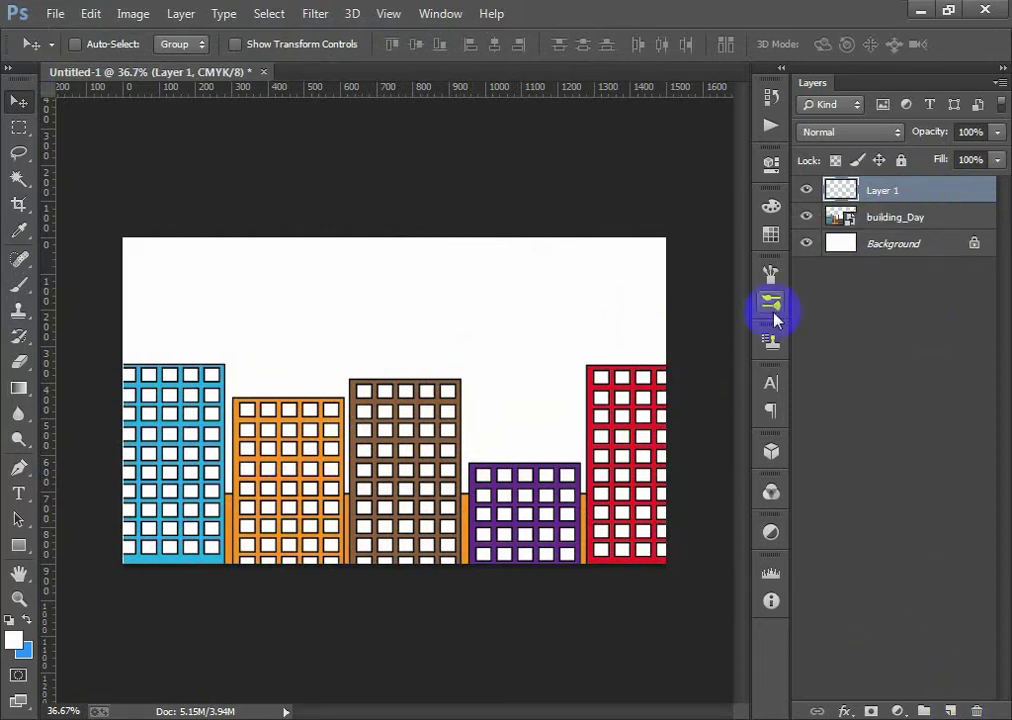
pyautogui.hotkey('ctrl', 'z')
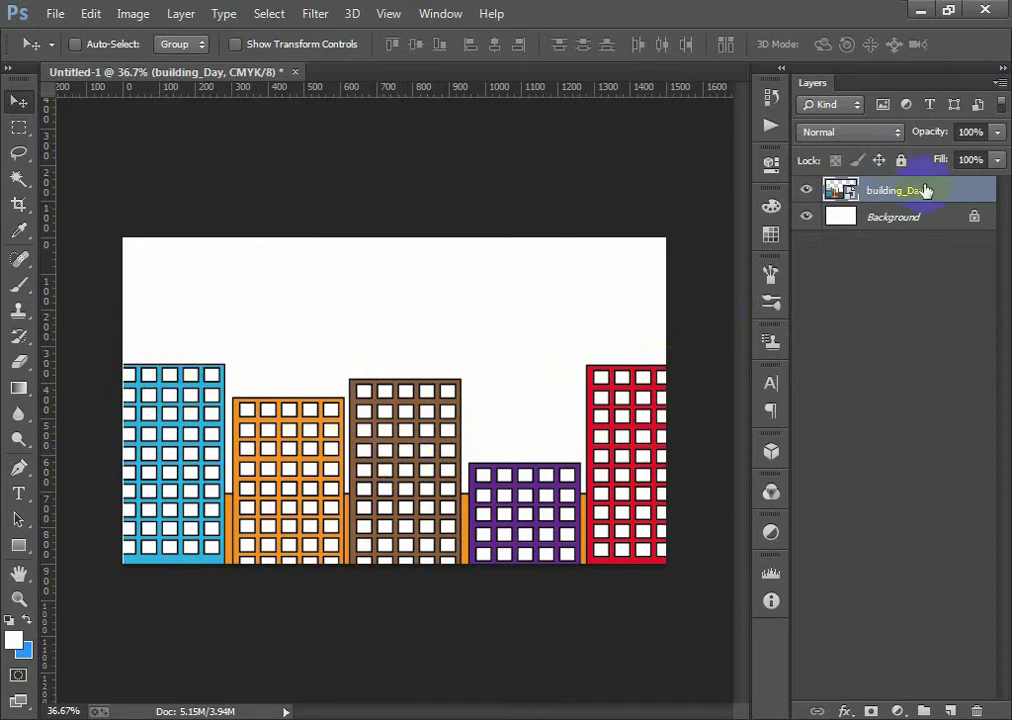
pyautogui.hotkey('ctrl', 'j')
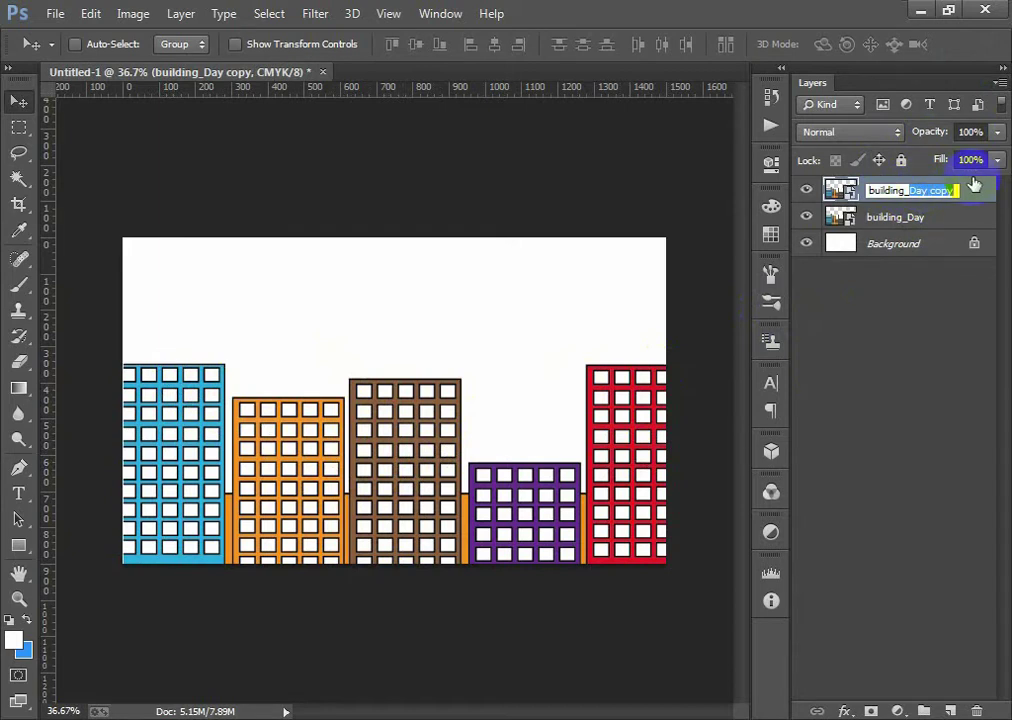
pyautogui.write('Night')
pyautogui.press('Return')
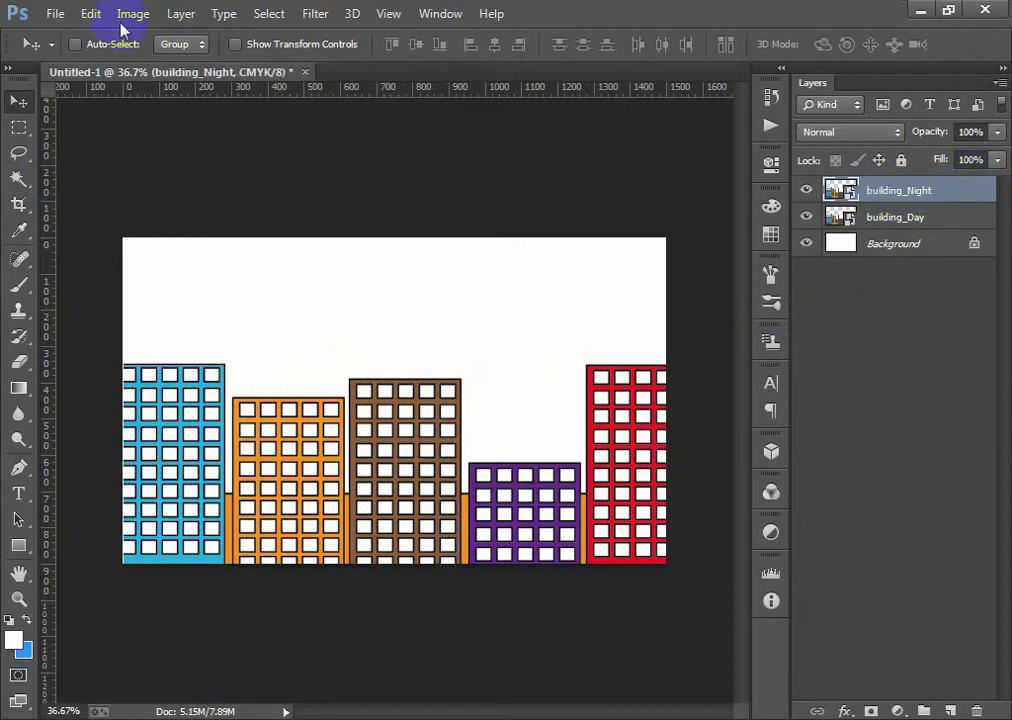
# - Select the orange, purple and red building colours on building_Night with Color Range
pyautogui.click(268, 14)
pyautogui.click(319, 207)
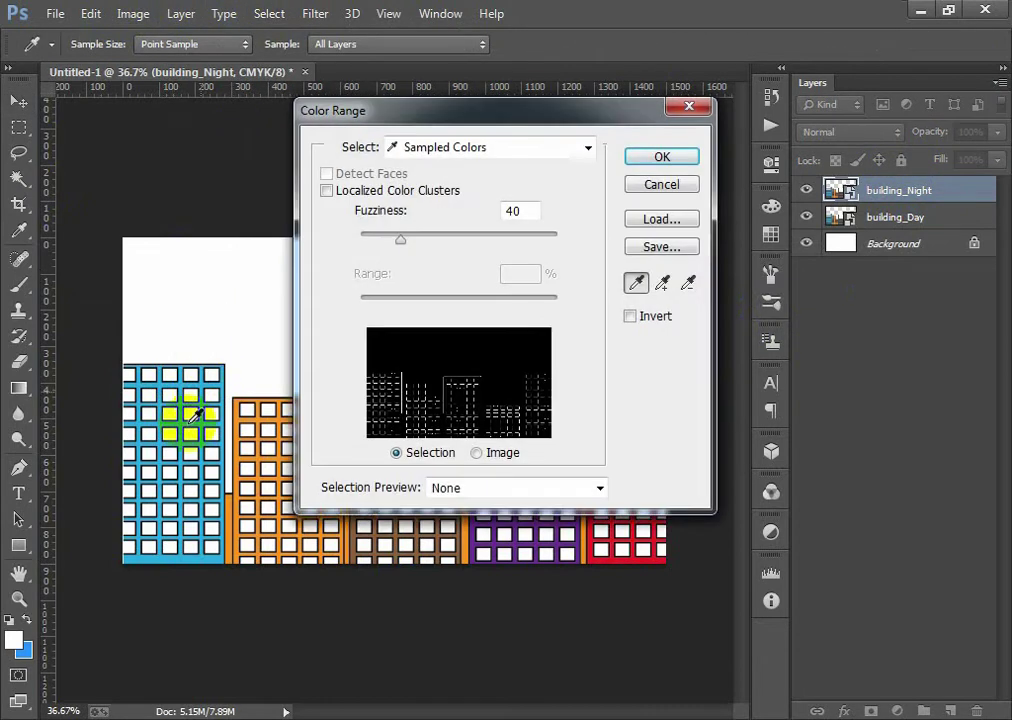
pyautogui.scroll(1, 195, 413)
pyautogui.click(211, 414)
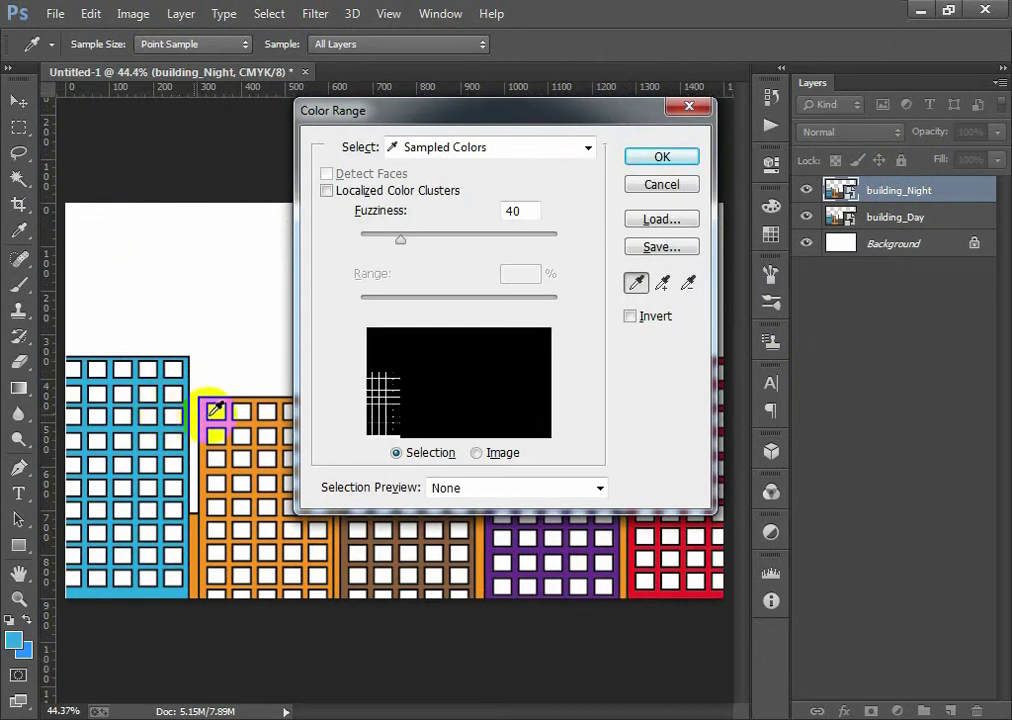
pyautogui.click(237, 447)
pyautogui.click(333, 522)
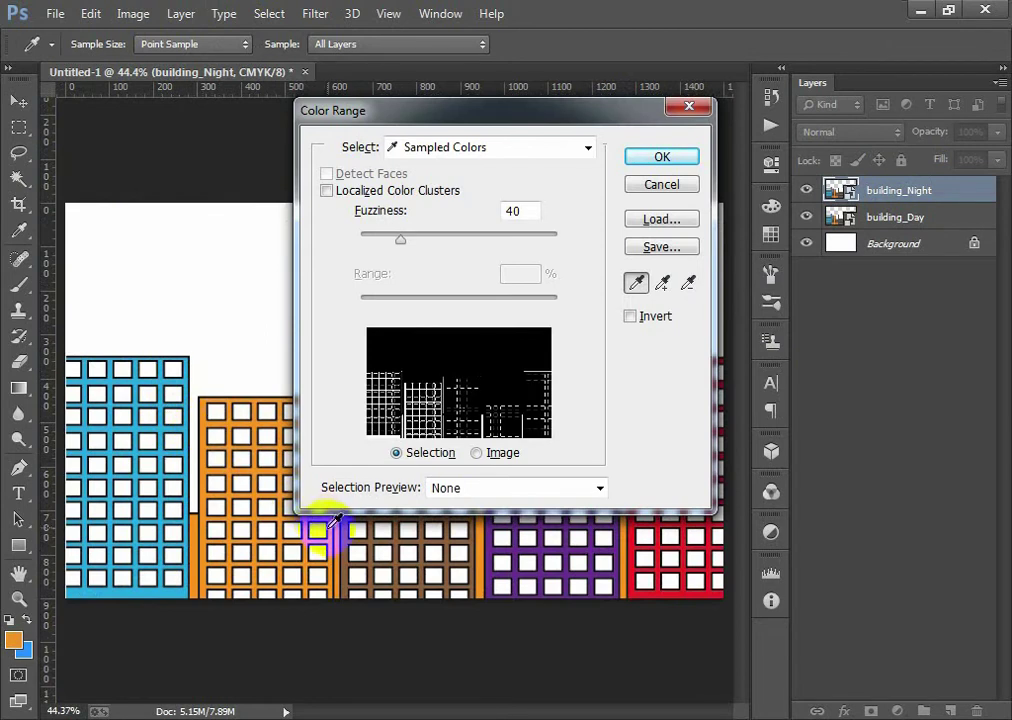
pyautogui.click(512, 532)
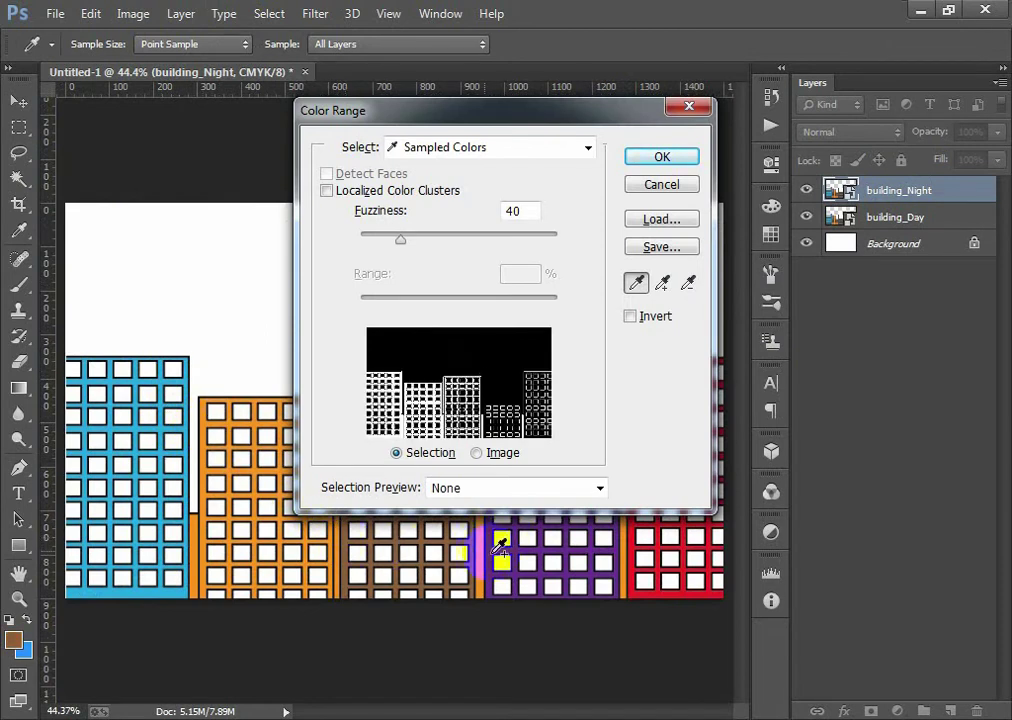
pyautogui.click(648, 546)
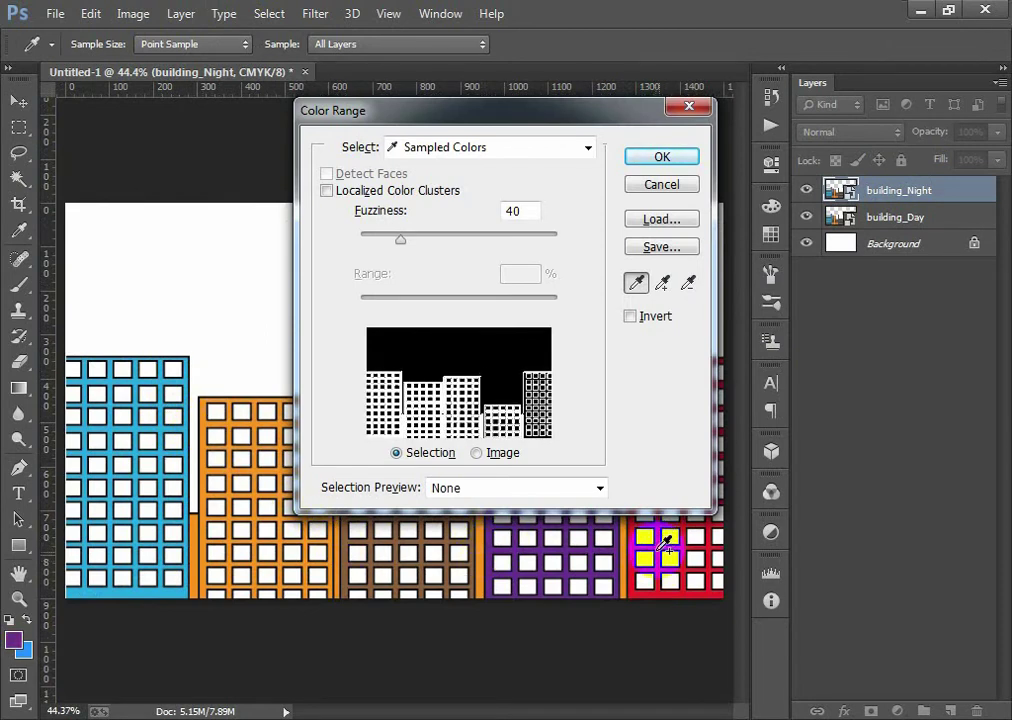
pyautogui.click(631, 549)
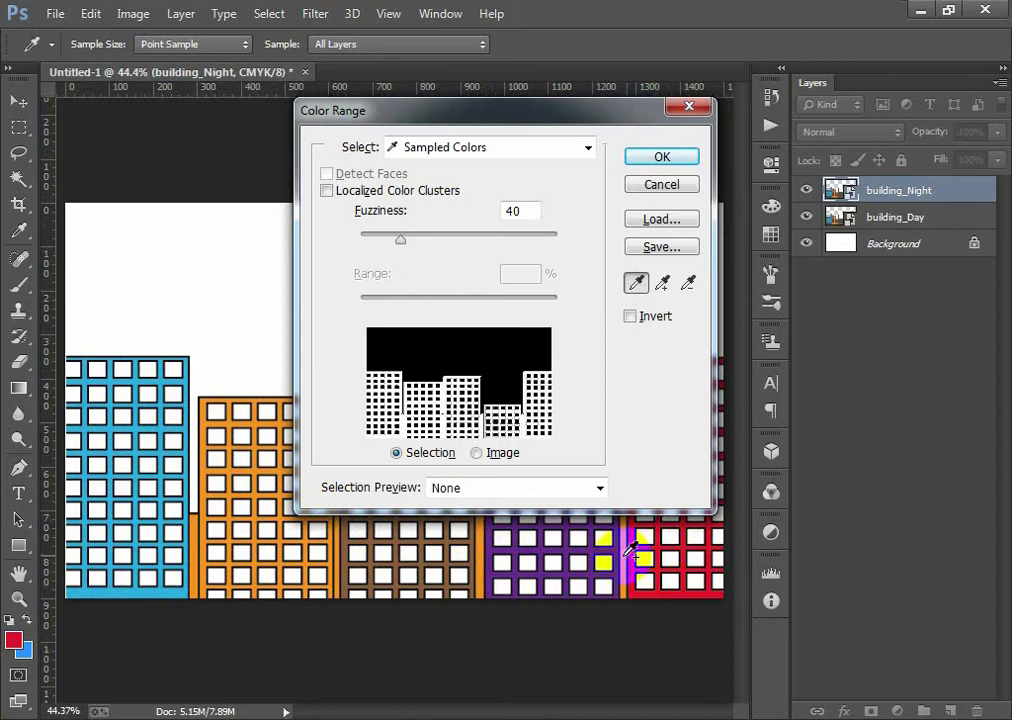
pyautogui.click(660, 157)
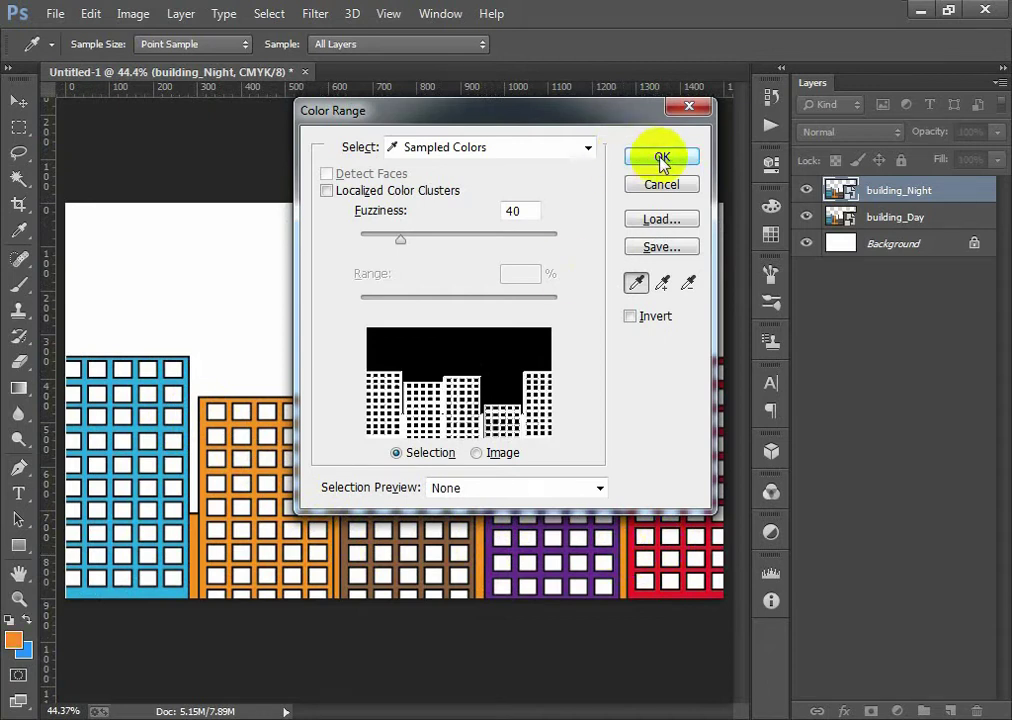
pyautogui.press('v')
# - Set the foreground colour to black
pyautogui.click(14, 639)
pyautogui.moveTo(334, 341); pyautogui.dragTo(224, 452)
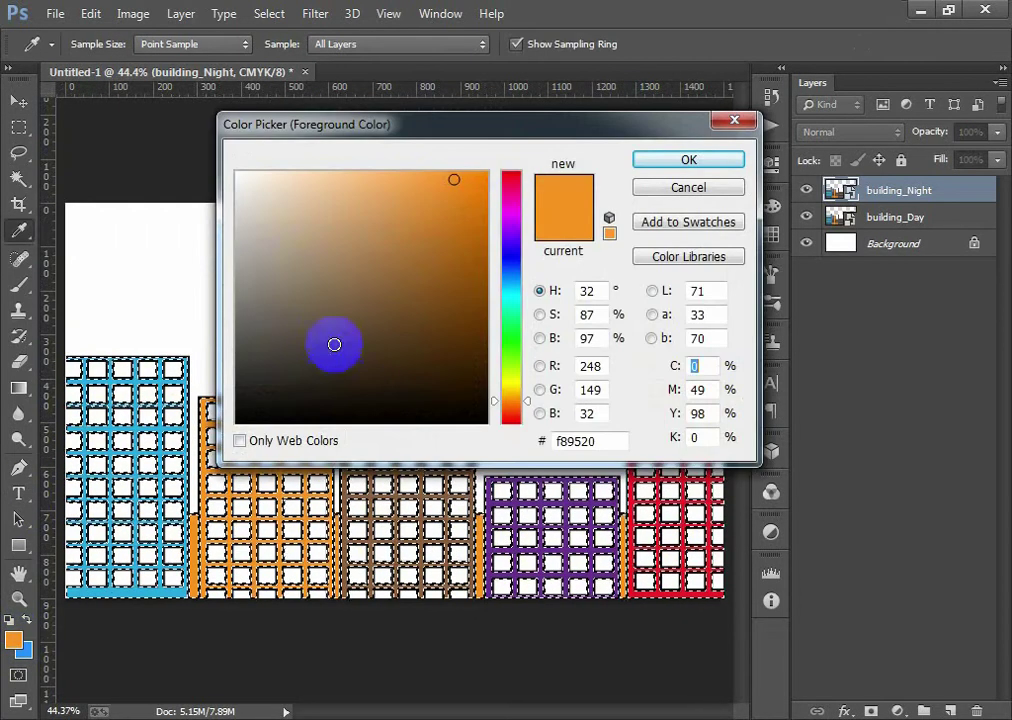
pyautogui.click(640, 162)
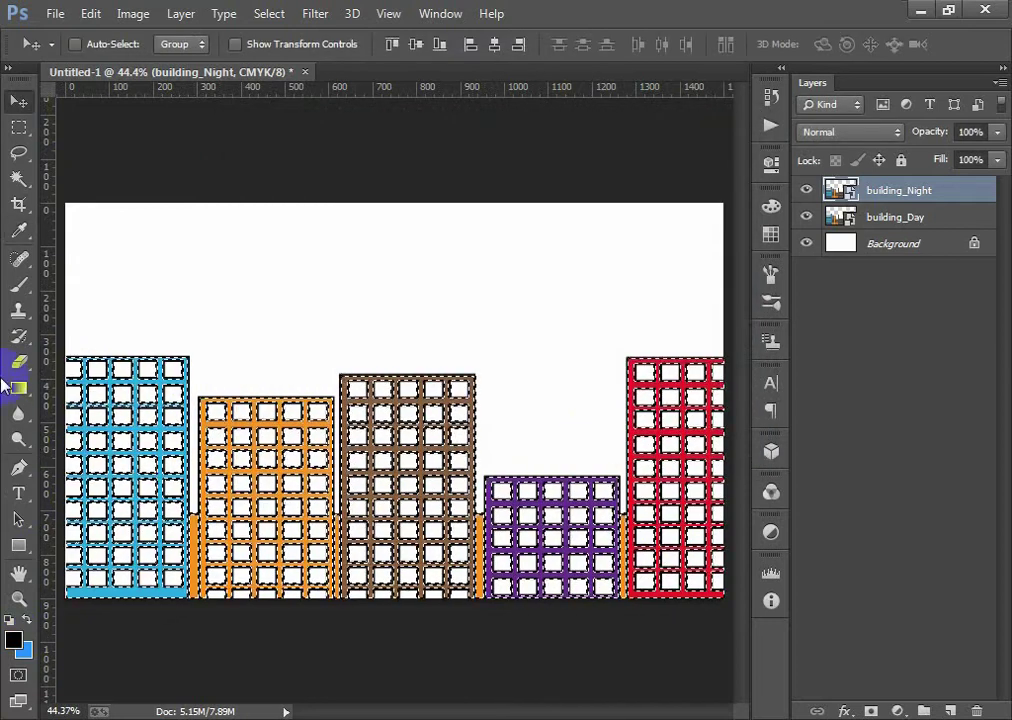
# - Rasterize building_Night and paint the selected building walls solid black
pyautogui.click(20, 286)
pyautogui.click(268, 391)
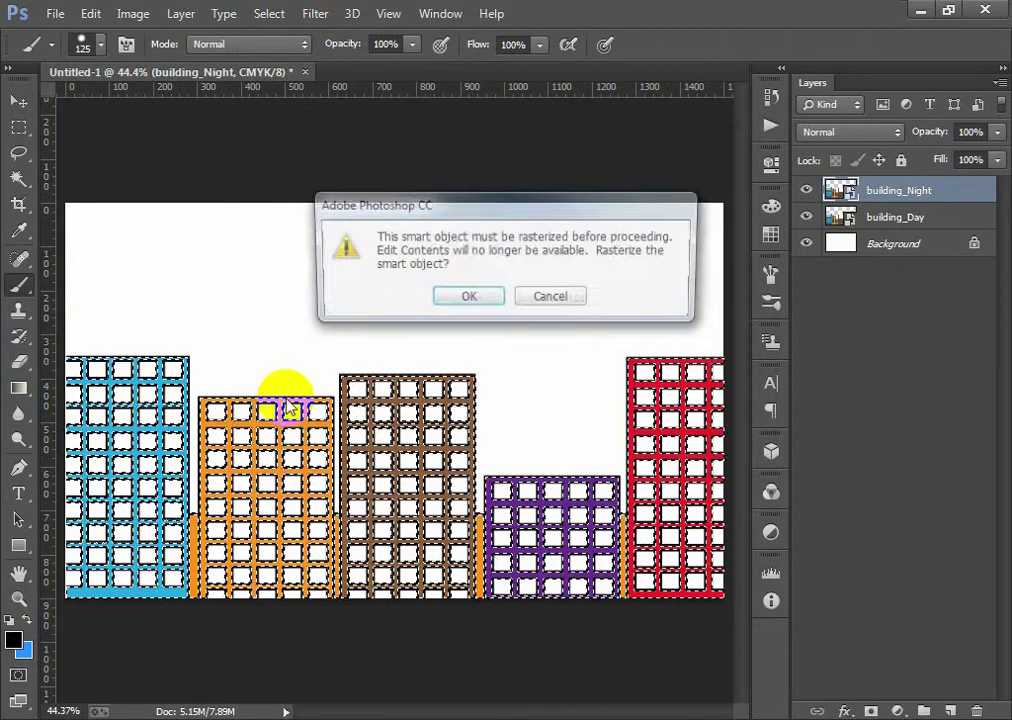
pyautogui.click(468, 298)
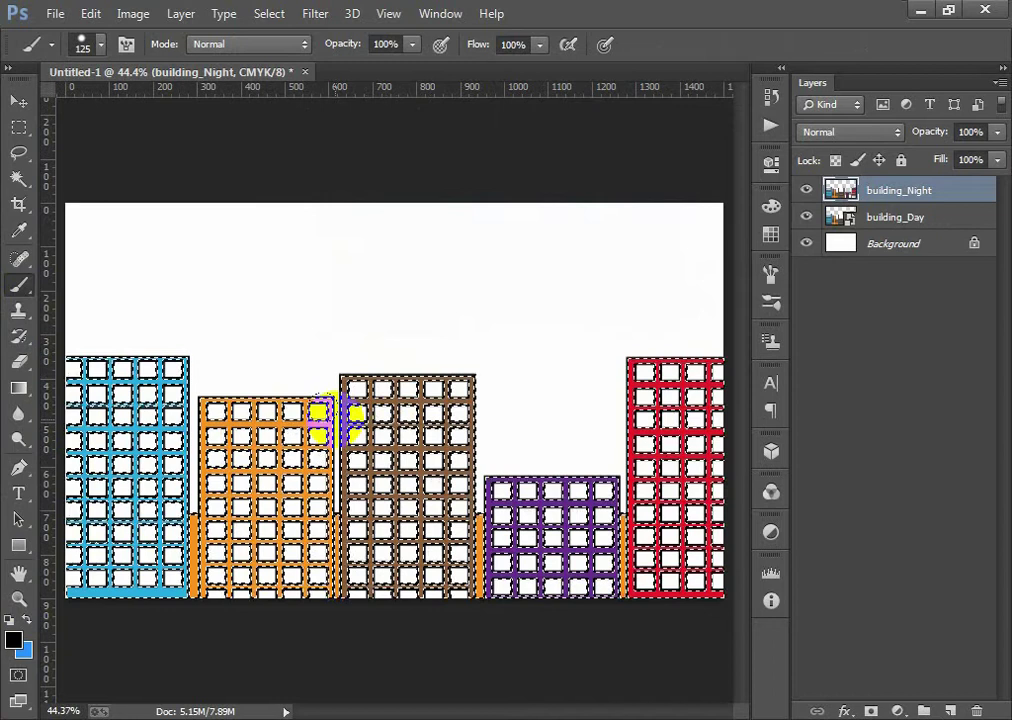
pyautogui.moveTo(357, 413); pyautogui.dragTo(345, 422)
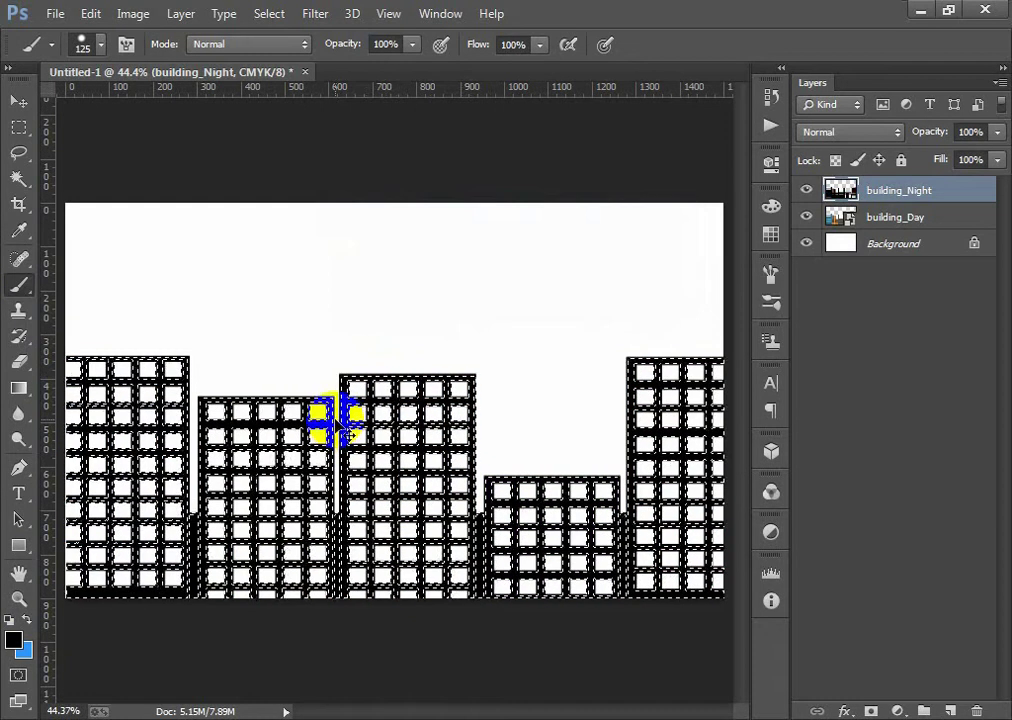
pyautogui.scroll(-2, 514, 526)
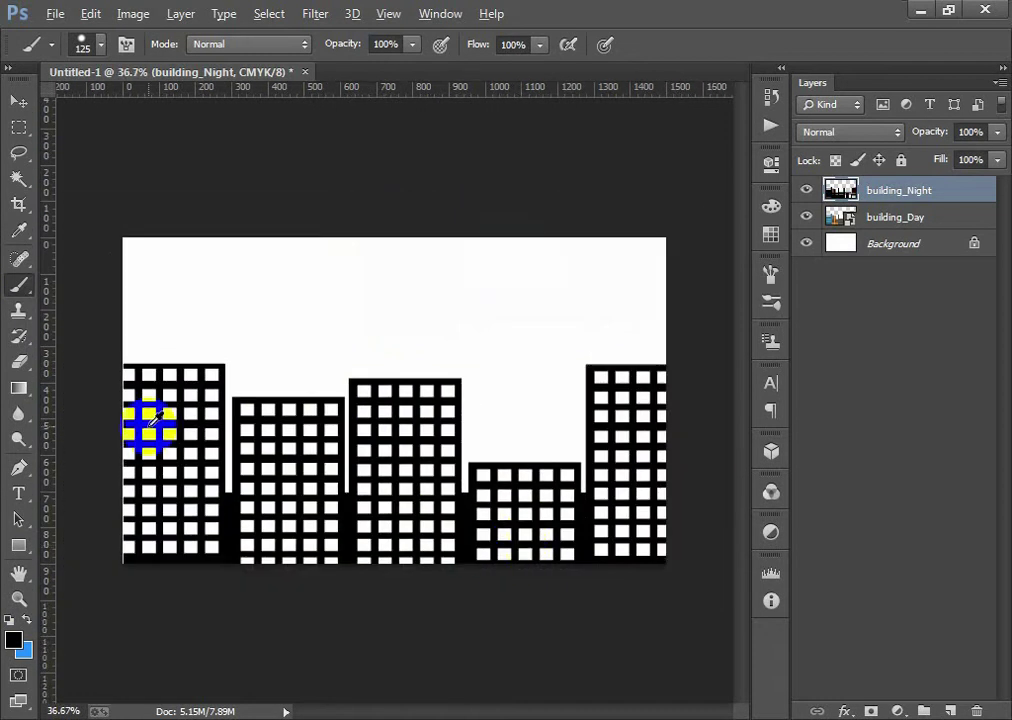
pyautogui.scroll(1, 145, 425)
# - Toggle building_Night's visibility to compare with the day buildings, then add a new empty layer
pyautogui.click(950, 298)
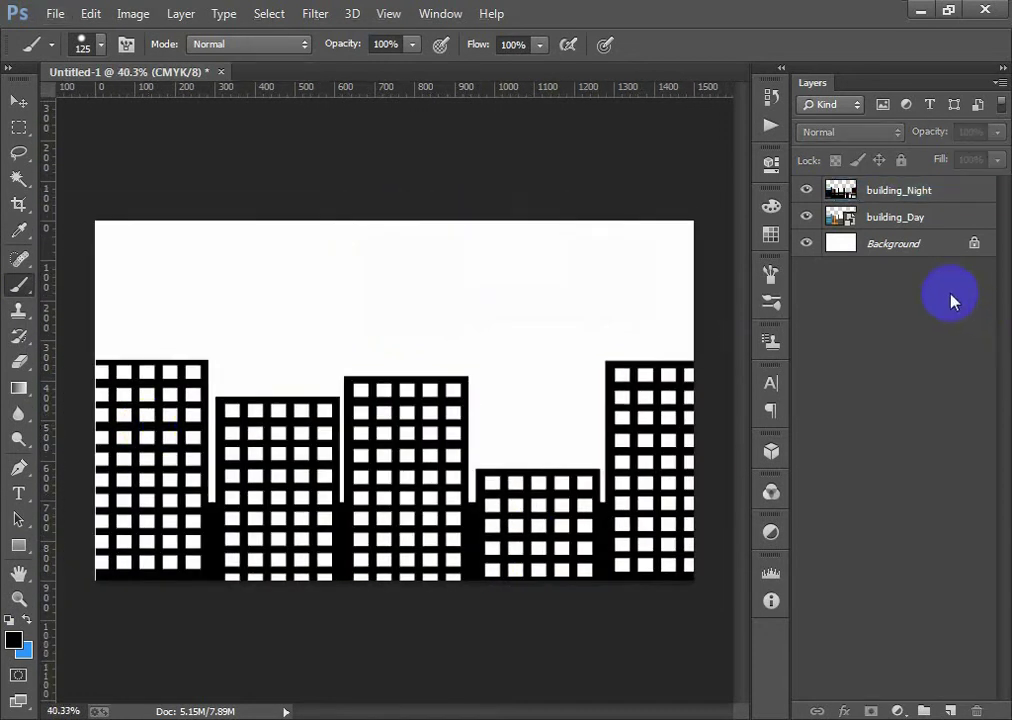
pyautogui.click(802, 190)
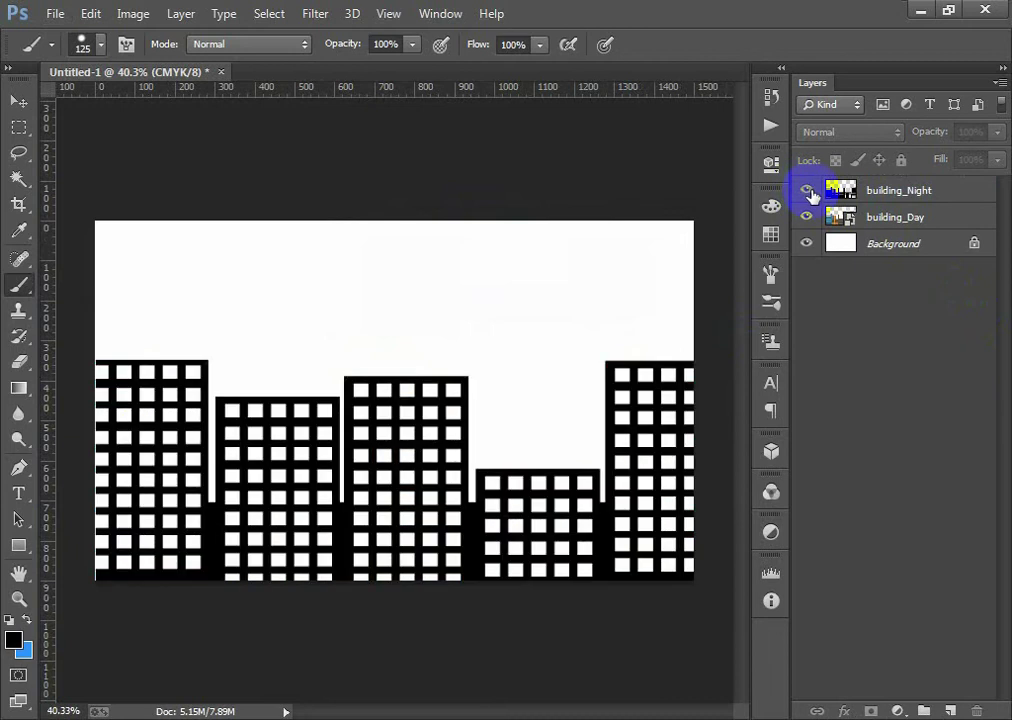
pyautogui.click(807, 192)
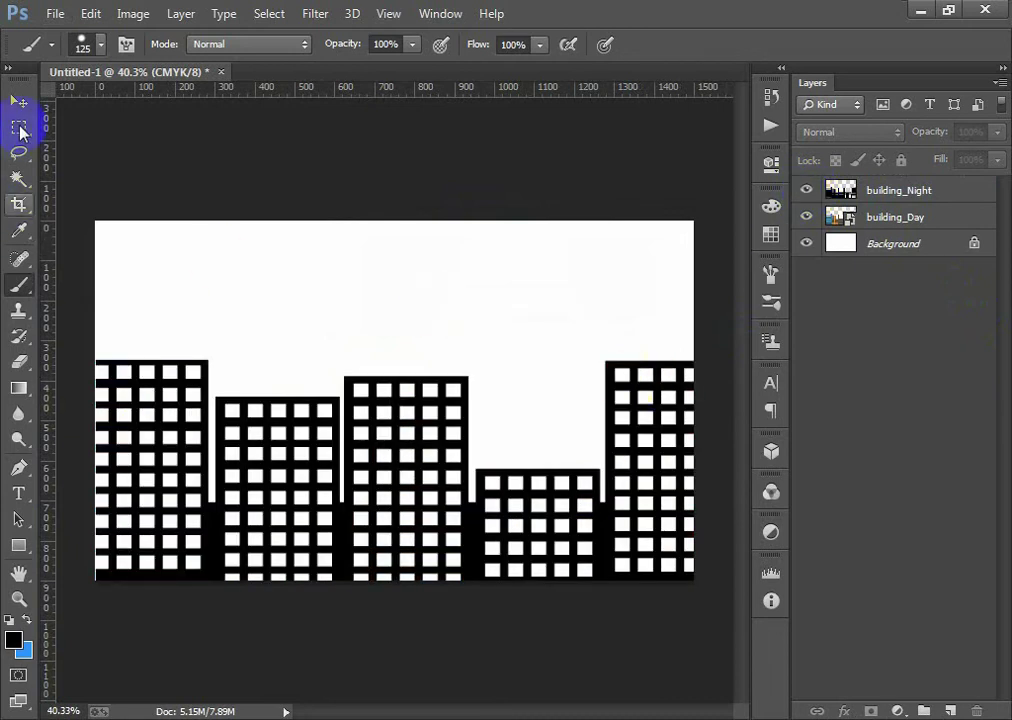
pyautogui.click(933, 190)
pyautogui.click(919, 212)
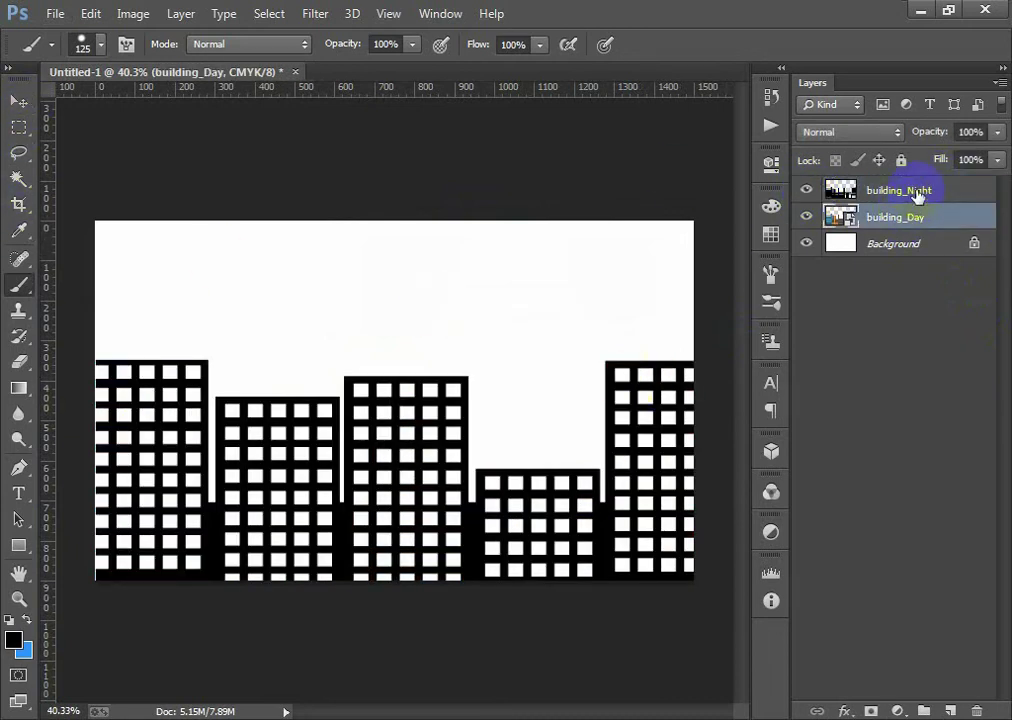
pyautogui.click(903, 303)
pyautogui.click(898, 193)
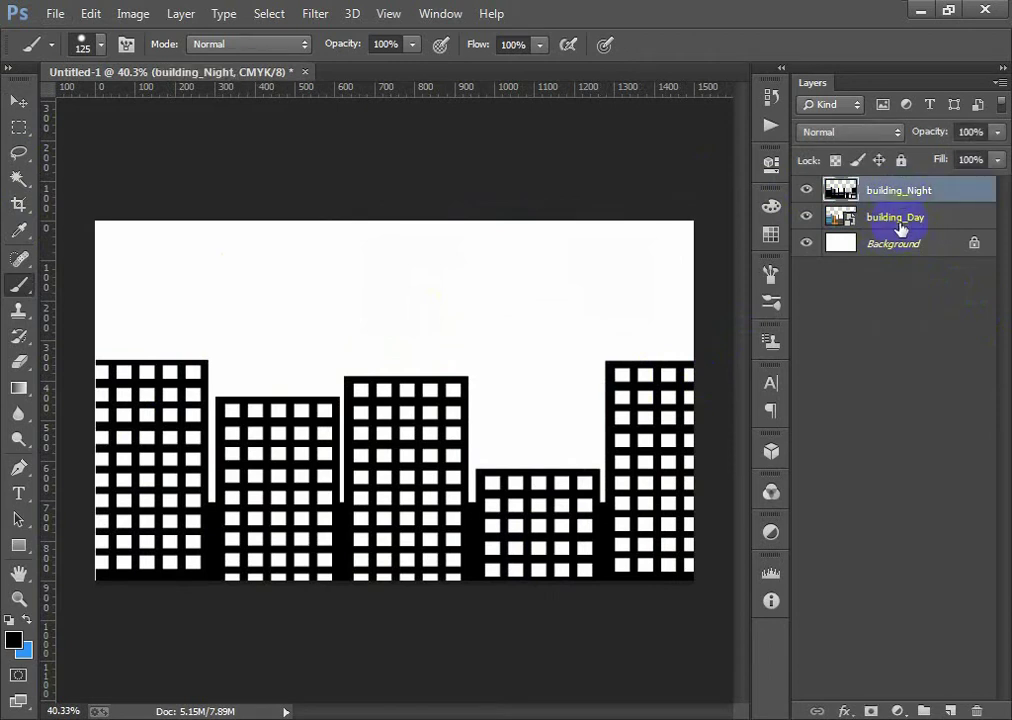
pyautogui.click(904, 218)
pyautogui.click(884, 289)
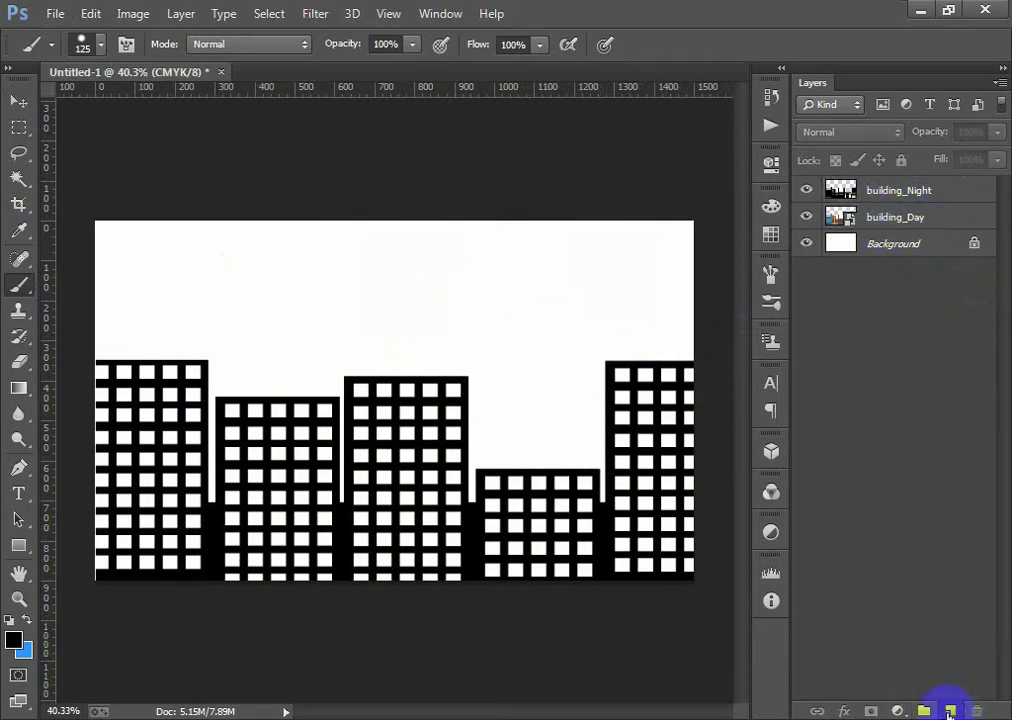
pyautogui.click(949, 712)
pyautogui.write('Day_Sky')
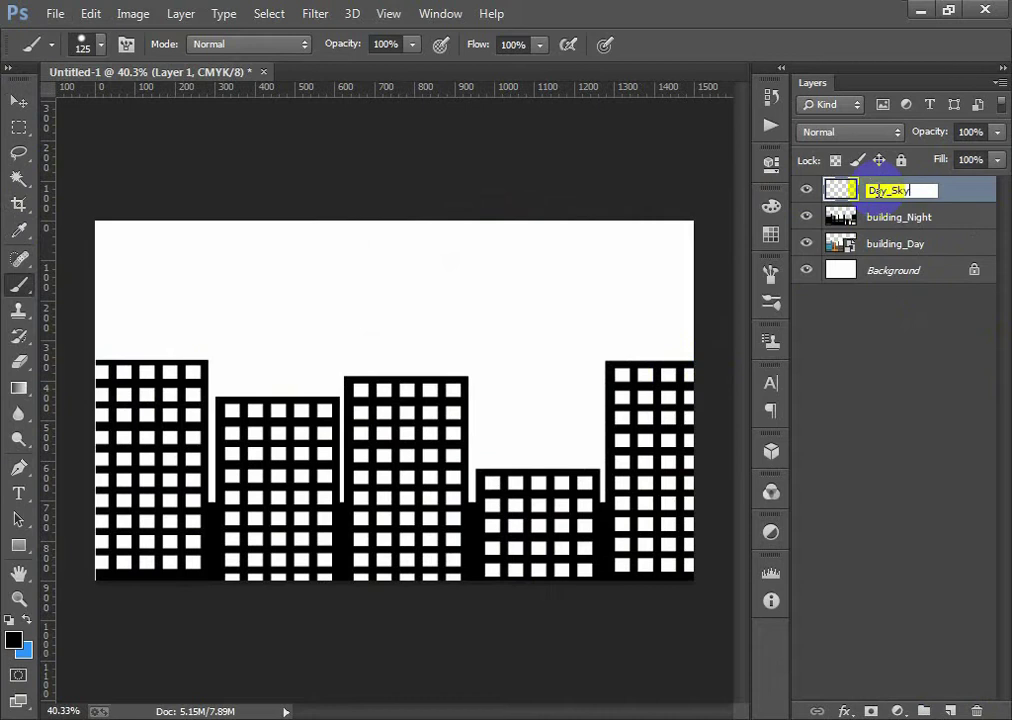
# - Name the new layer Day_Sky and add a Night_Sky layer above it
pyautogui.press('Return')
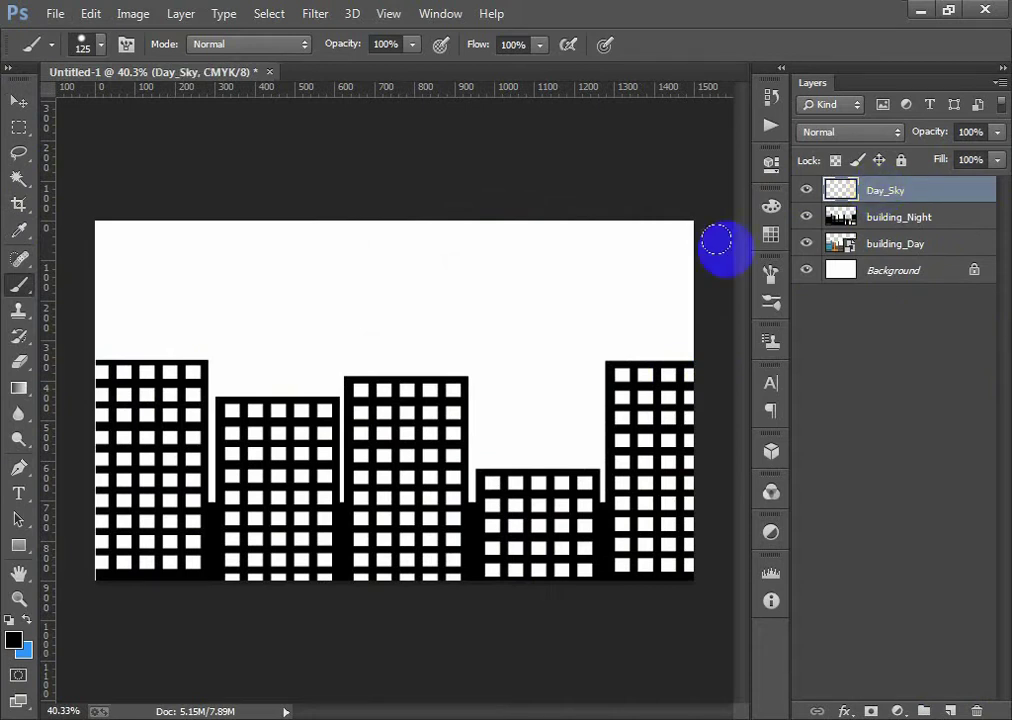
pyautogui.click(949, 710)
pyautogui.doubleClick(884, 192)
pyautogui.write('Night_Sky')
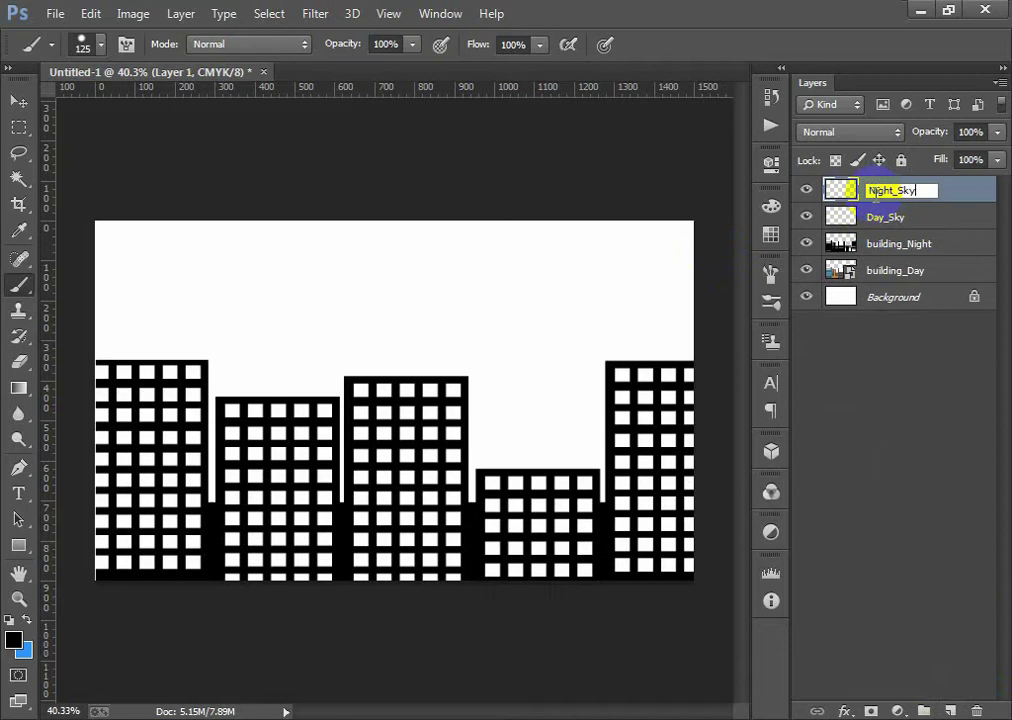
pyautogui.press('Return')
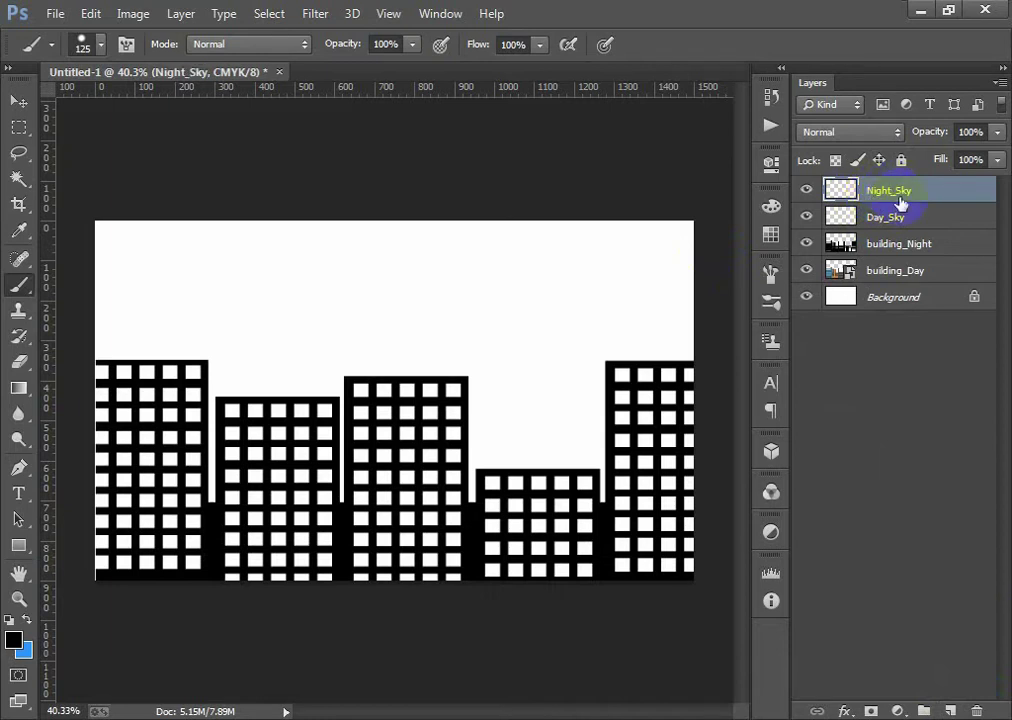
# - Fill Day_Sky with the blue foreground colour and make white the foreground colour
pyautogui.click(893, 218)
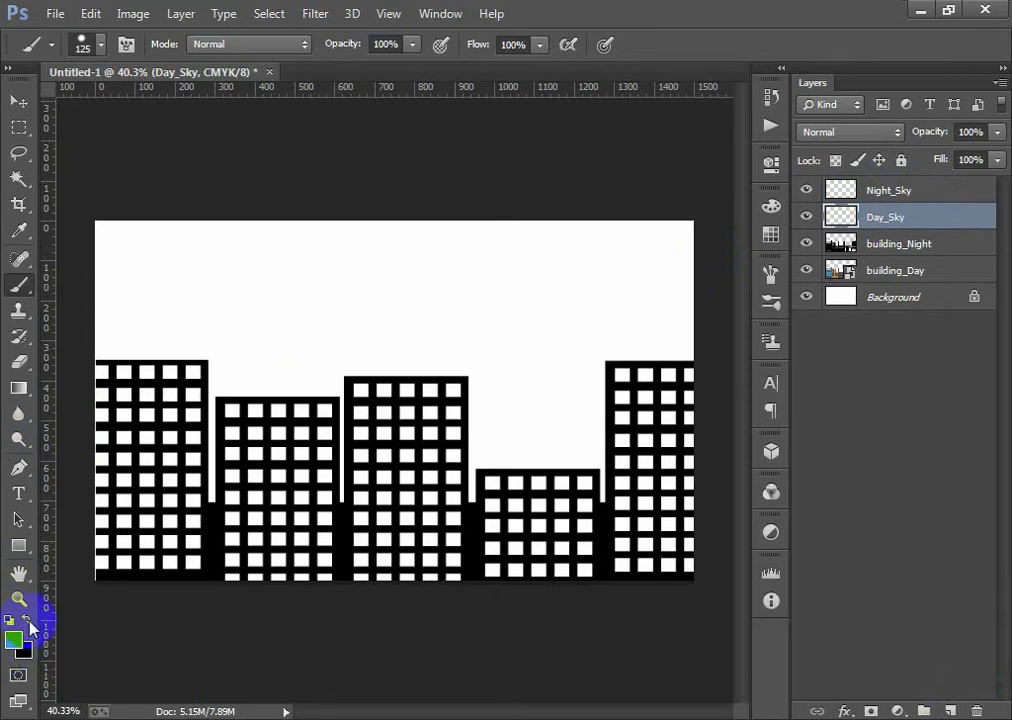
pyautogui.hotkey('alt', 'BackSpace')
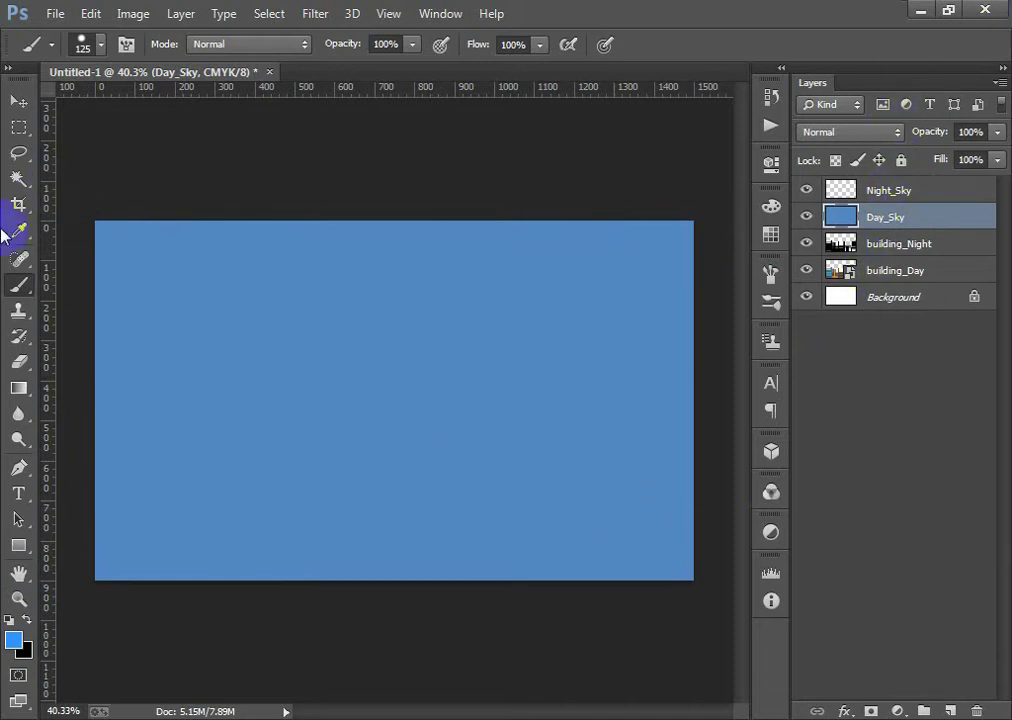
pyautogui.click(99, 45)
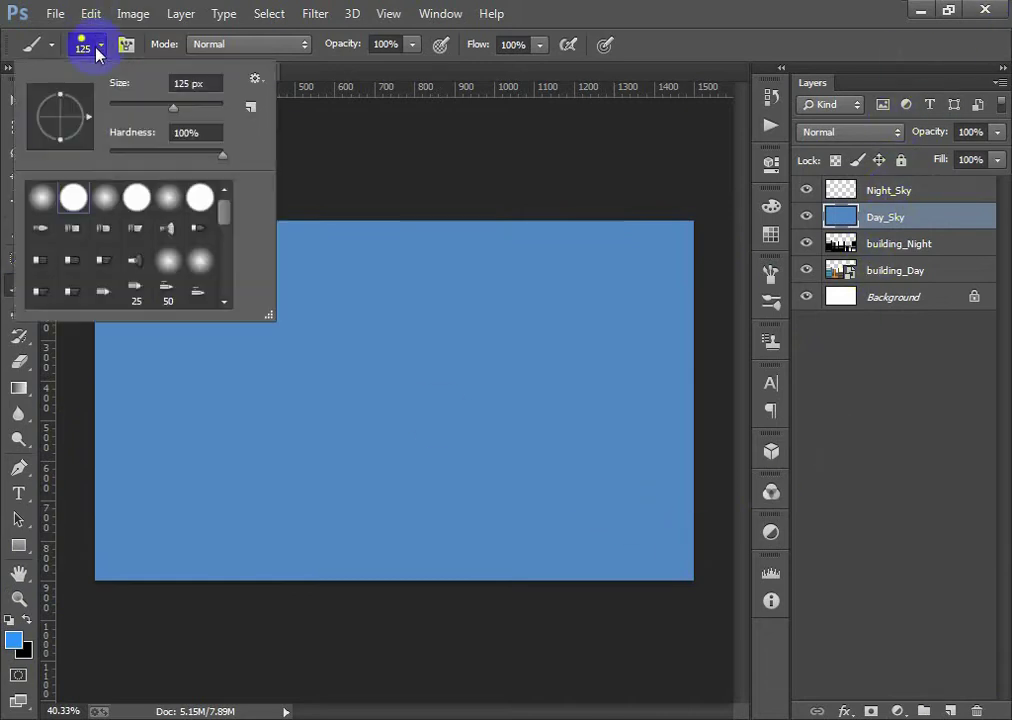
pyautogui.click(711, 9)
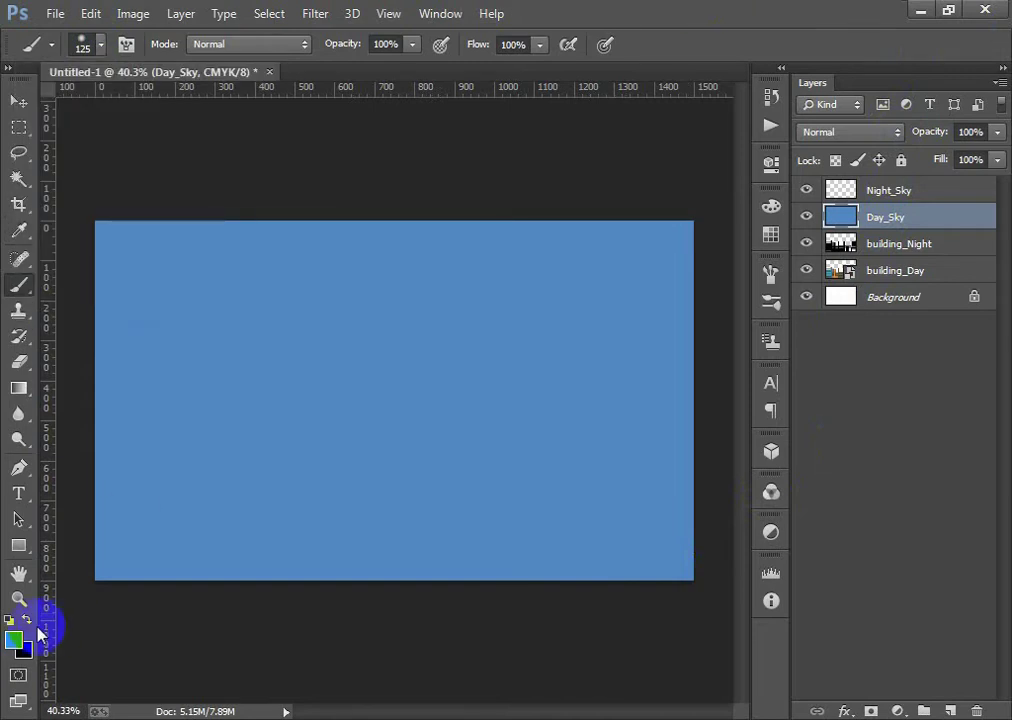
pyautogui.click(14, 641)
pyautogui.moveTo(260, 260); pyautogui.dragTo(237, 172)
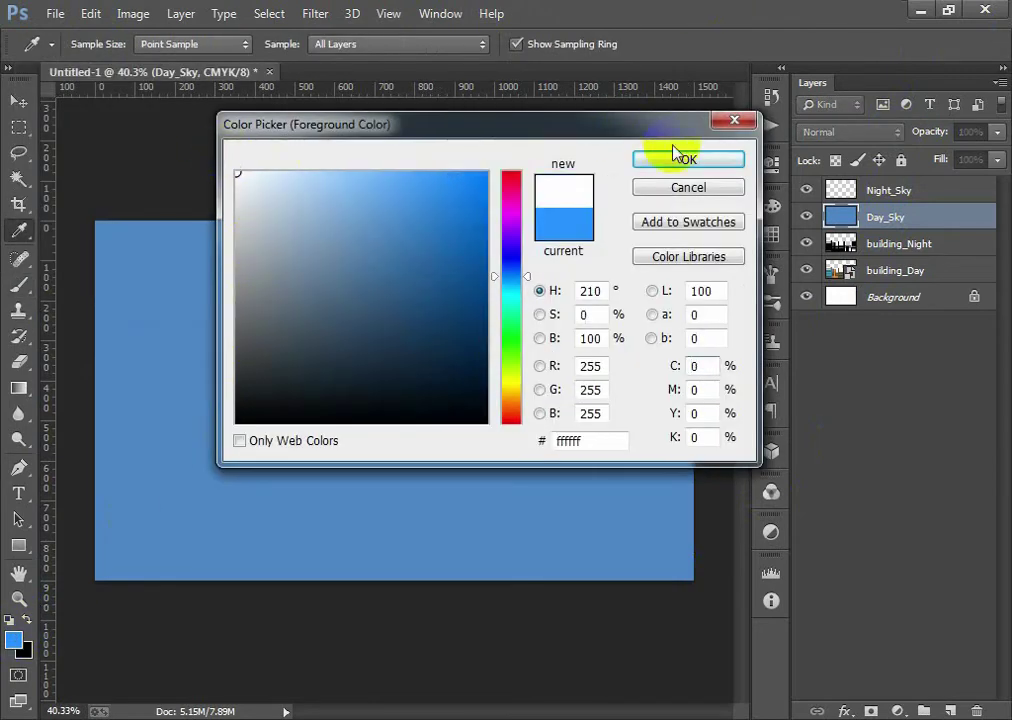
pyautogui.press('Return')
# - Paint a soft white haze along the bottom of Day_Sky, undoing a stray white spot
pyautogui.press(']')
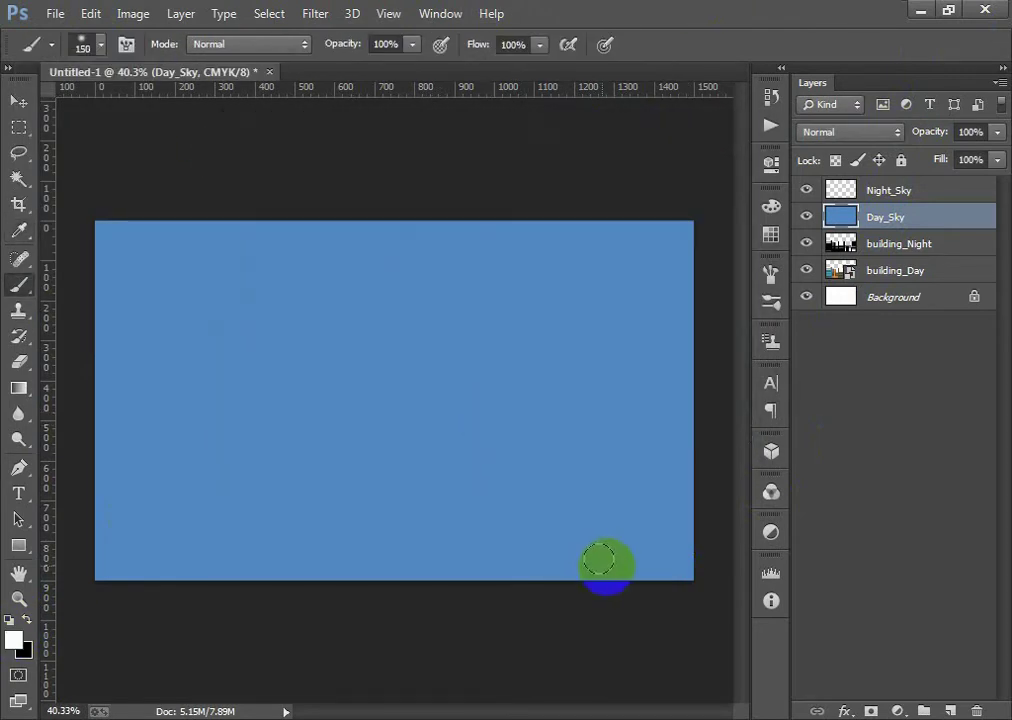
pyautogui.press(']')
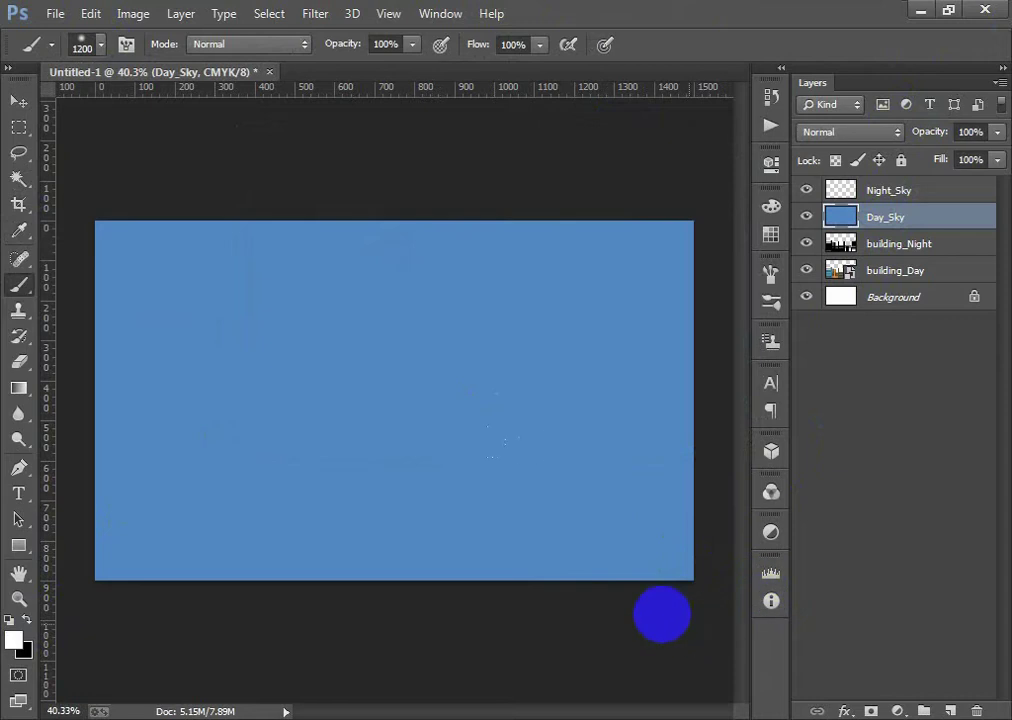
pyautogui.press('[')
pyautogui.press('[')
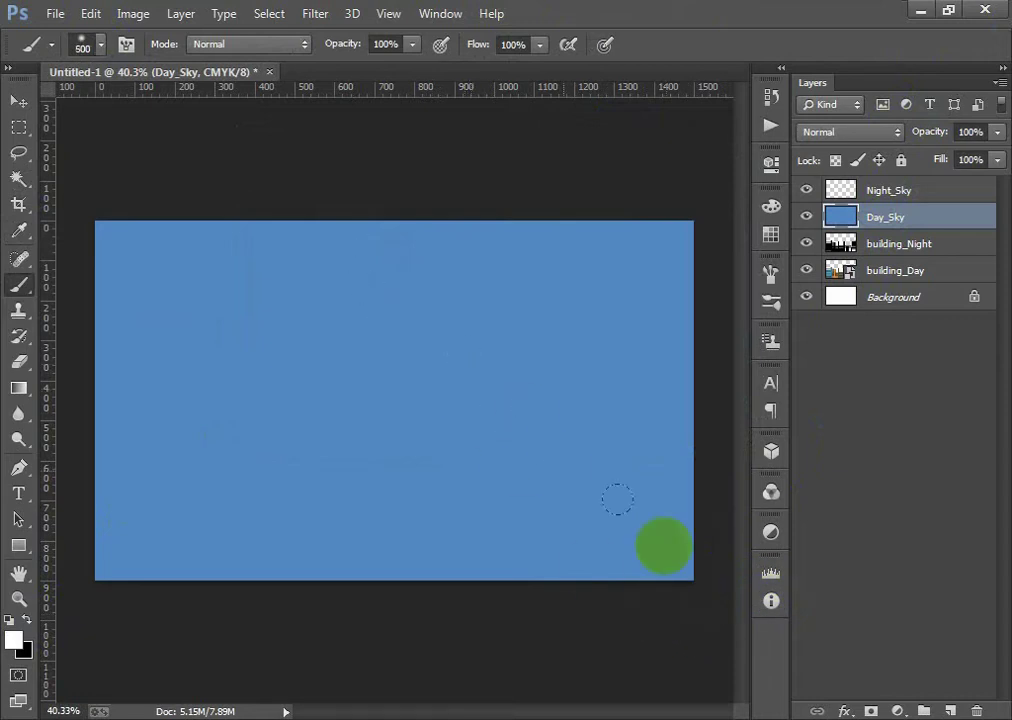
pyautogui.press('[')
pyautogui.press('[')
pyautogui.press('[')
pyautogui.press(']')
pyautogui.press(']')
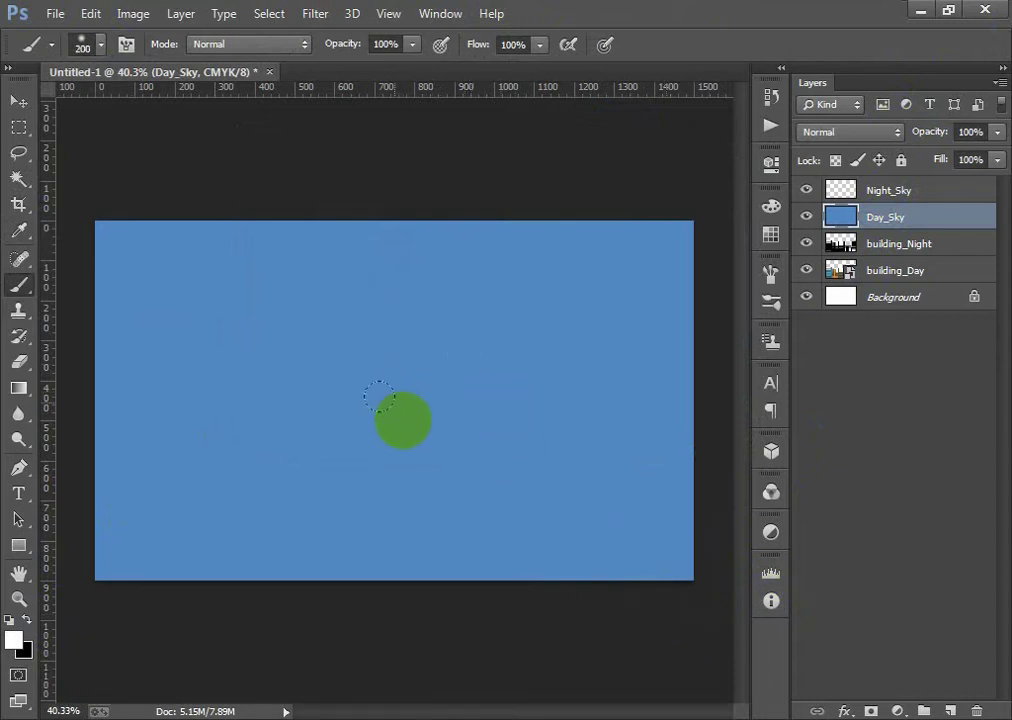
pyautogui.press(']')
pyautogui.press(']')
pyautogui.press(']')
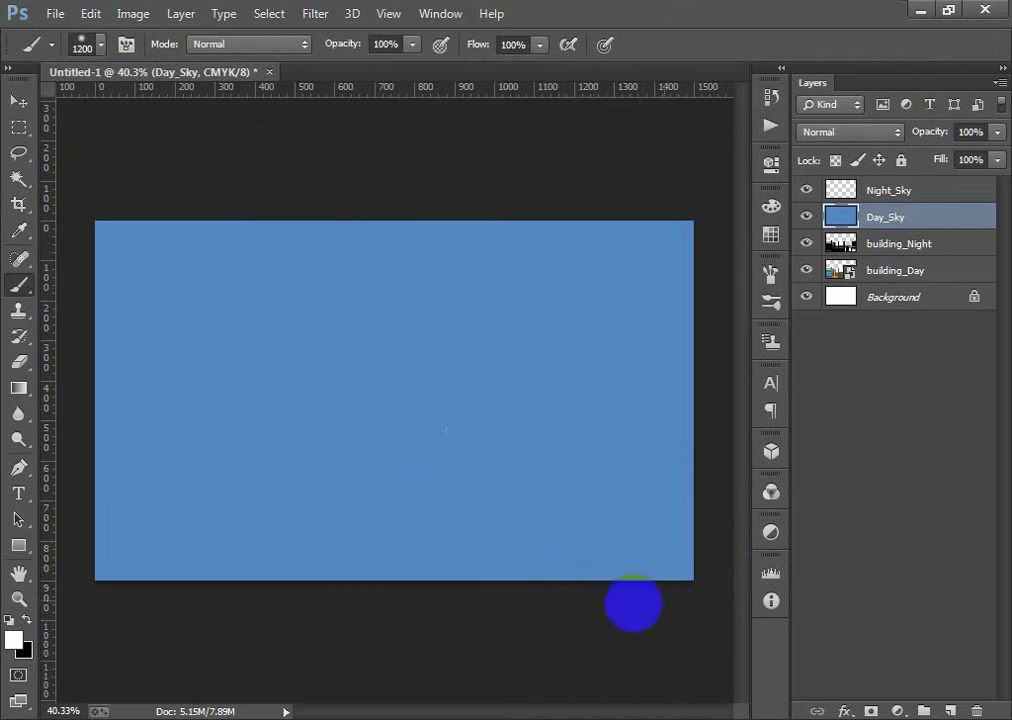
pyautogui.moveTo(632, 603); pyautogui.dragTo(88, 628)
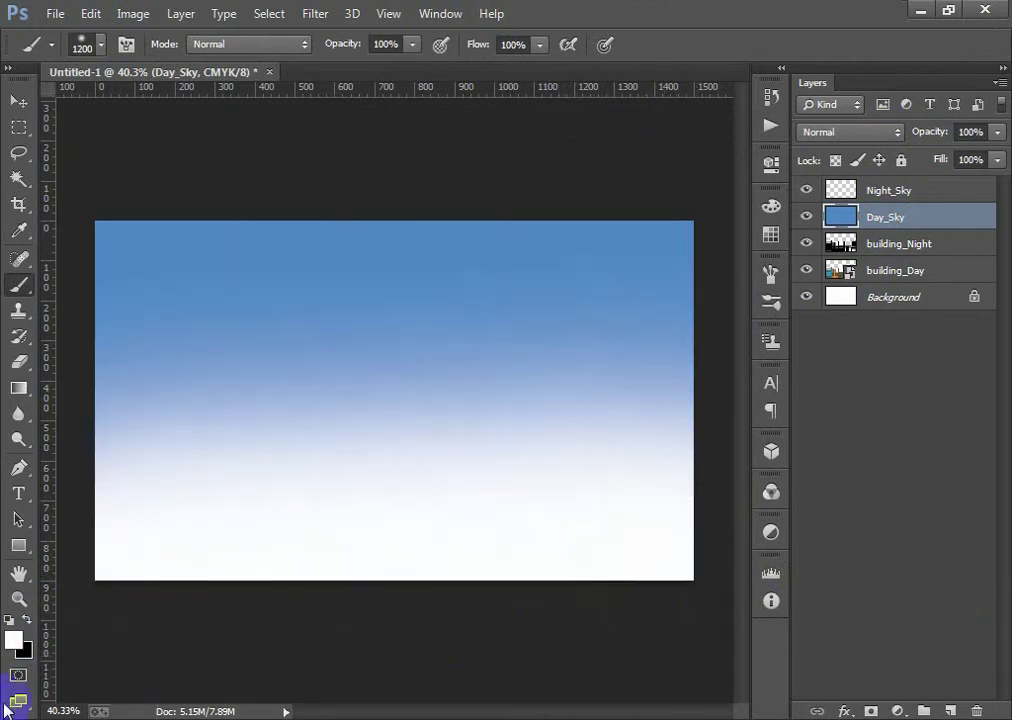
pyautogui.press('[')
pyautogui.press('[')
pyautogui.press('[')
pyautogui.press('[')
pyautogui.press('[')
pyautogui.press('[')
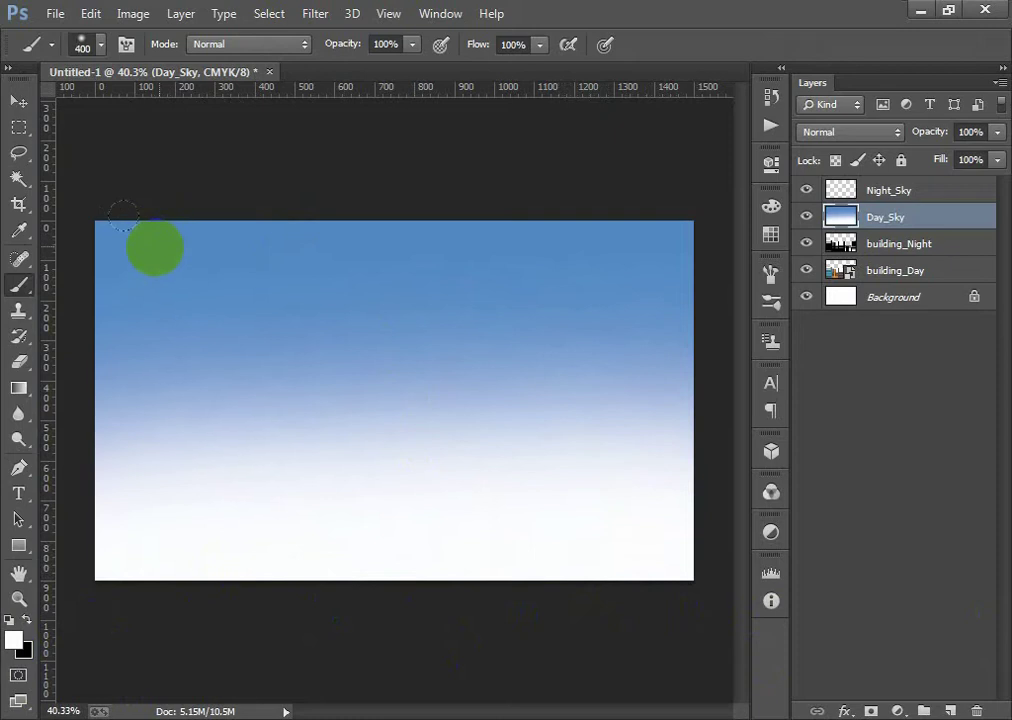
pyautogui.click(155, 248)
pyautogui.press('[')
pyautogui.hotkey('ctrl', 'z')
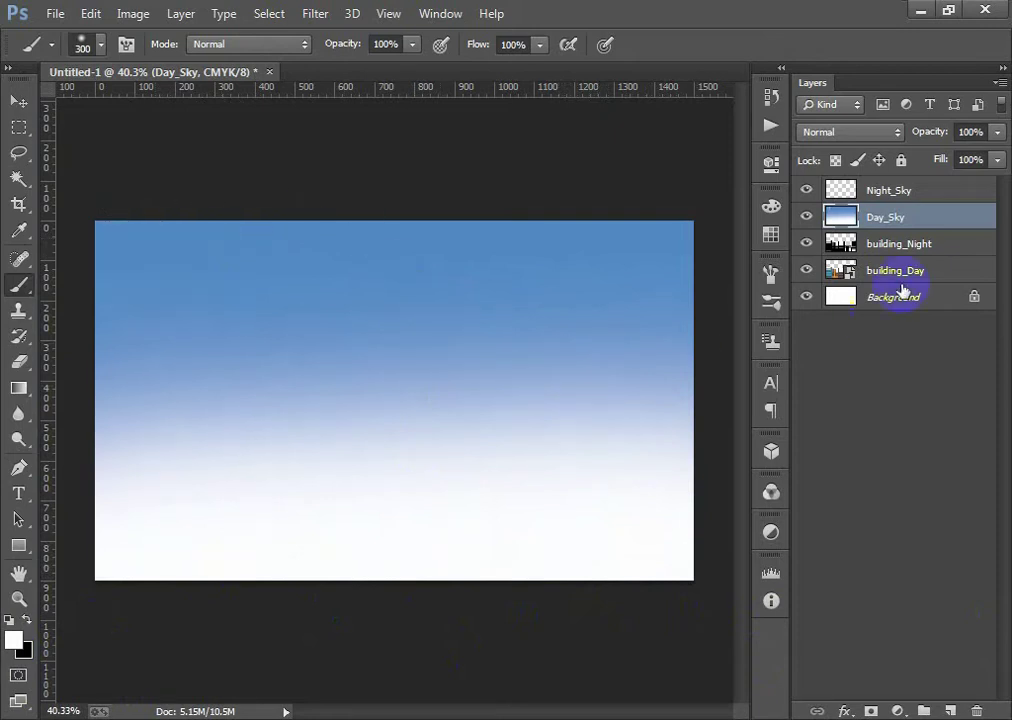
# - Reset the default colours and fill the Night_Sky layer with black
pyautogui.click(916, 190)
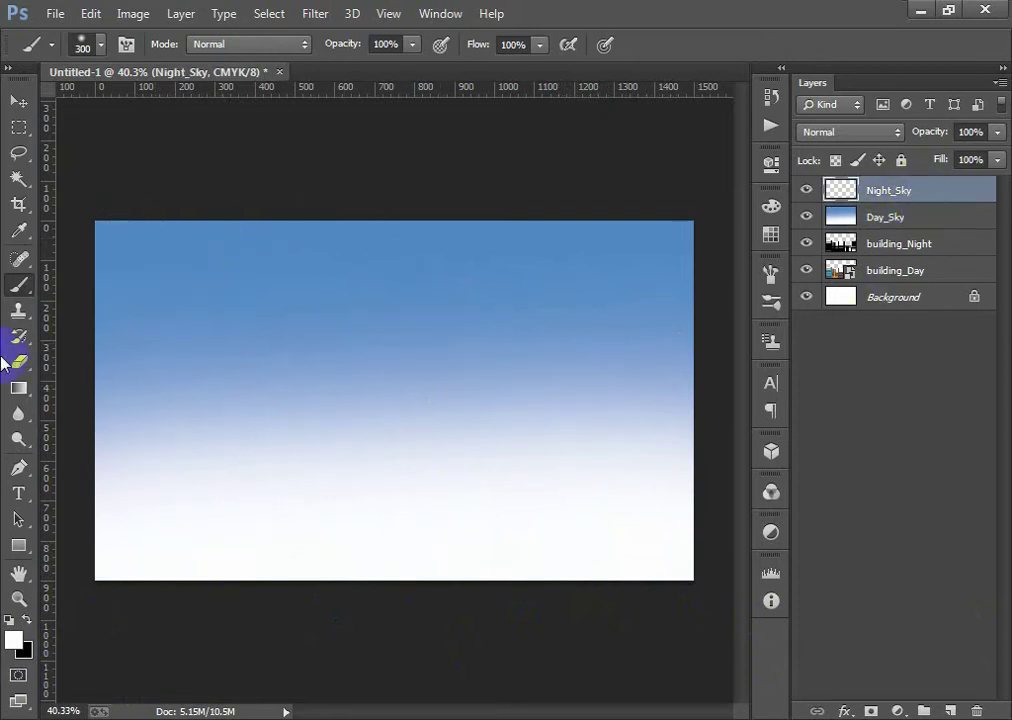
pyautogui.click(260, 430)
pyautogui.press('d')
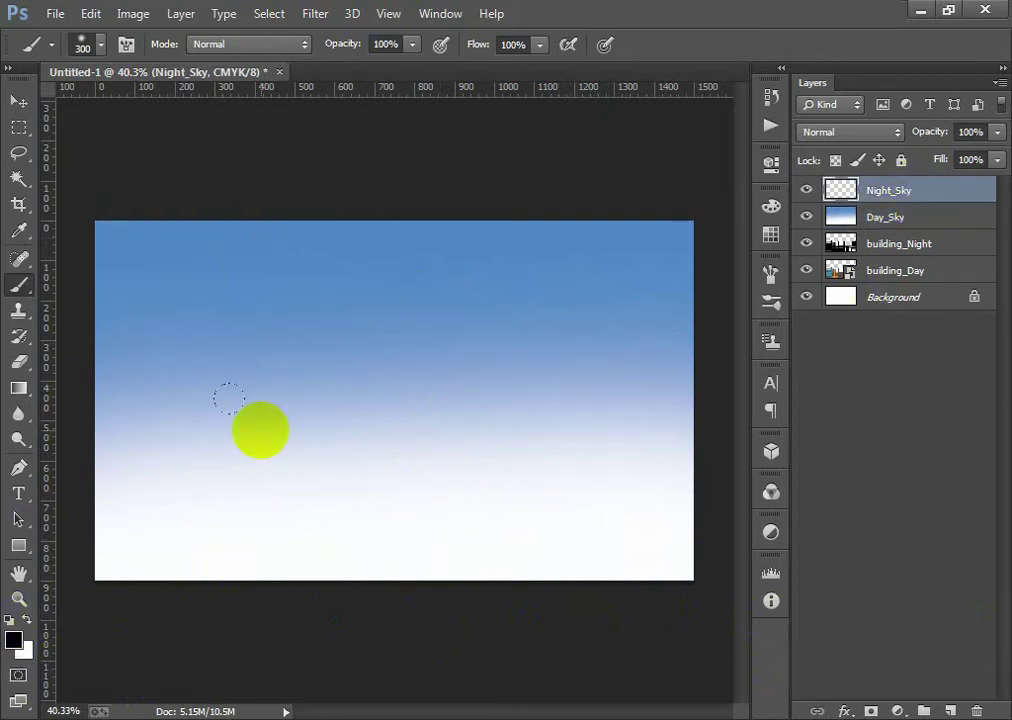
pyautogui.hotkey('alt', 'BackSpace')
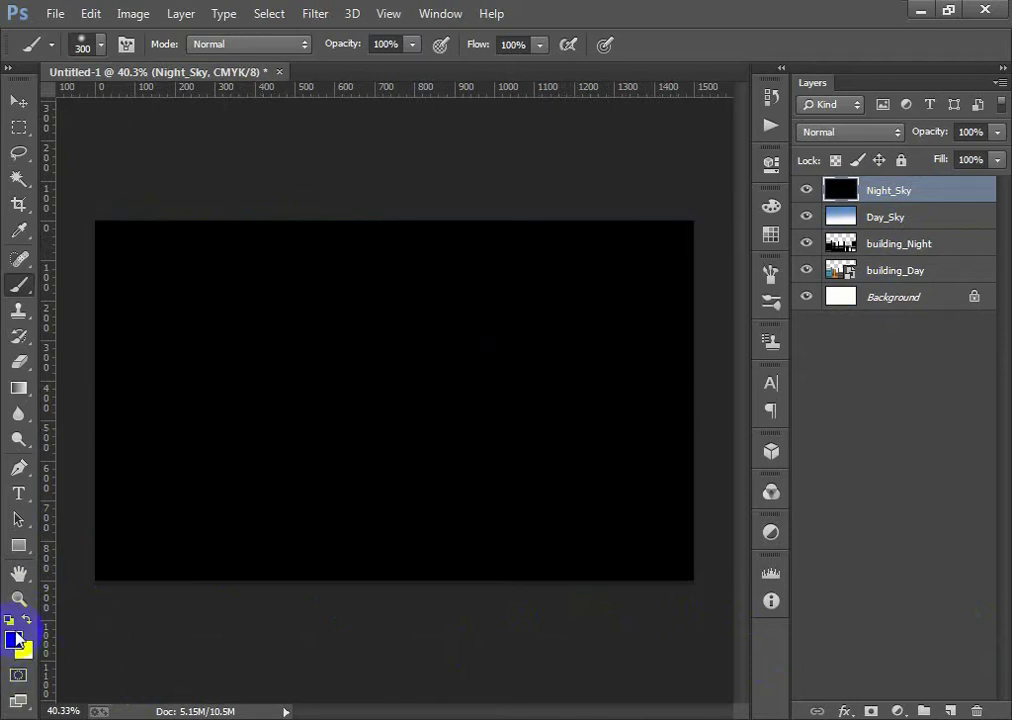
# - Pick a deep blue and paint a soft 800px glow across the lower night sky
pyautogui.click(16, 640)
pyautogui.click(511, 263)
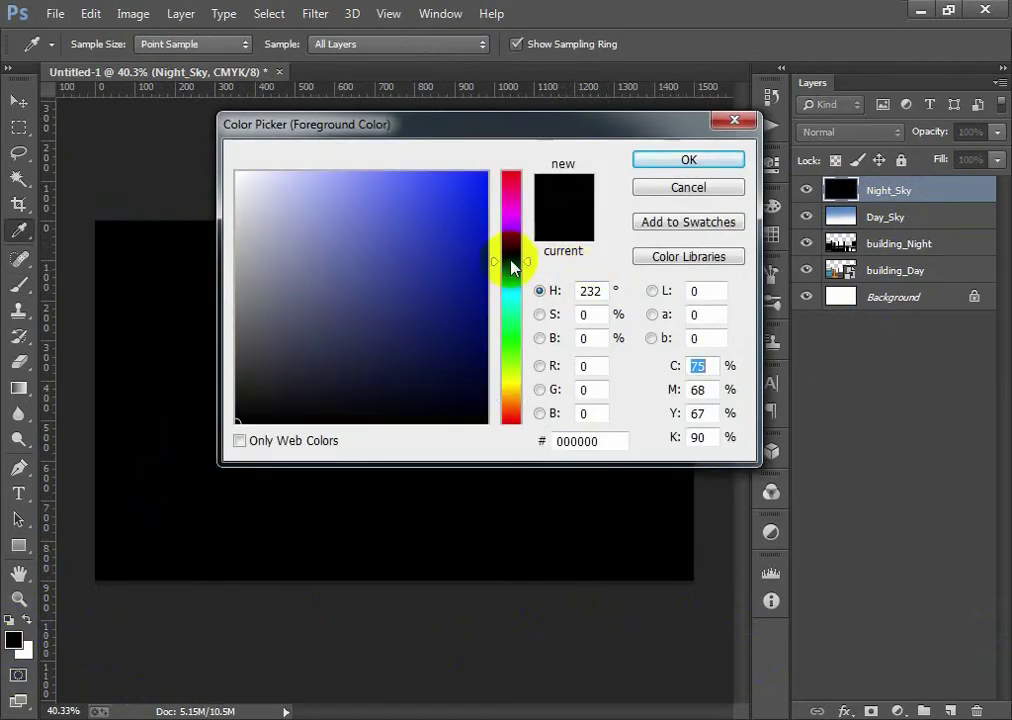
pyautogui.click(481, 204)
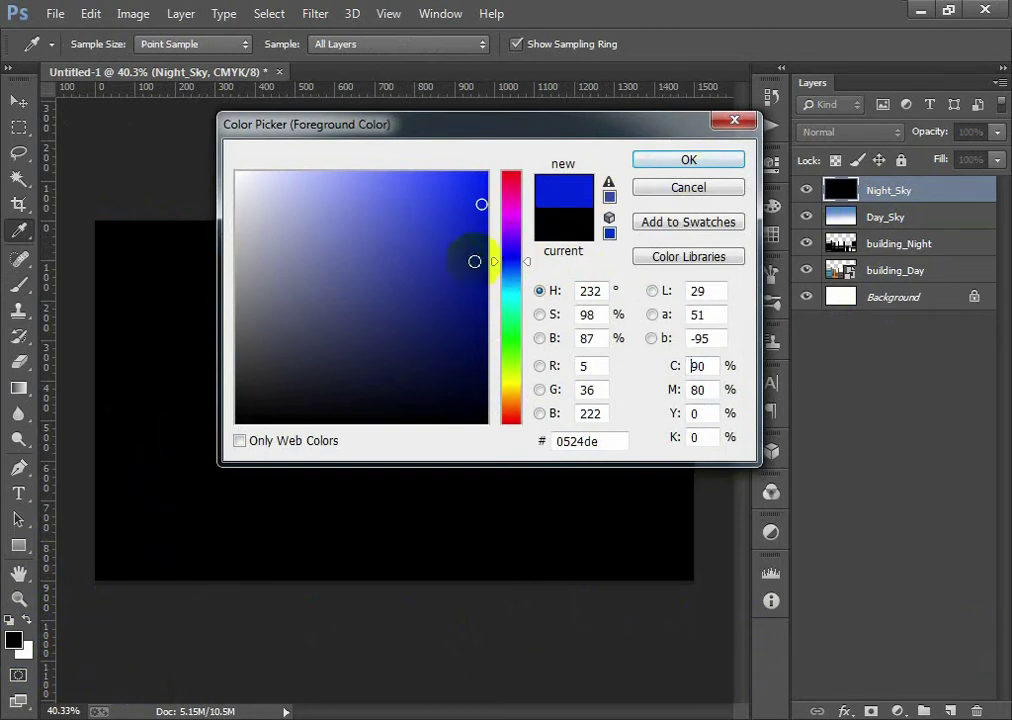
pyautogui.click(486, 287)
pyautogui.click(688, 160)
pyautogui.press('b')
pyautogui.click(626, 486)
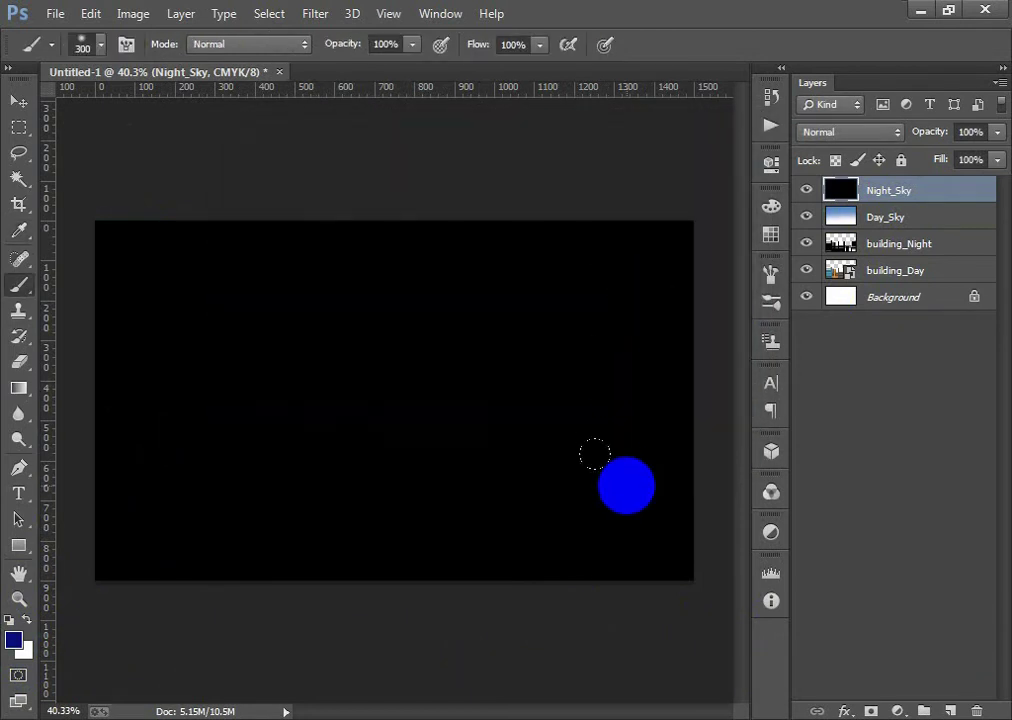
pyautogui.press(']')
pyautogui.press(']')
pyautogui.press(']')
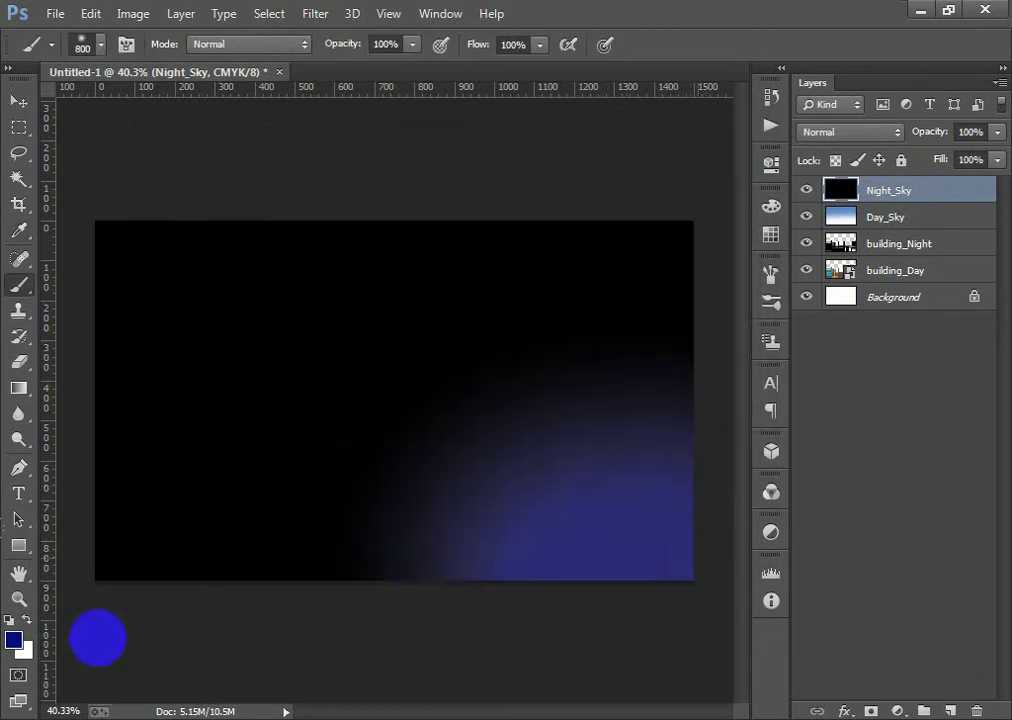
pyautogui.moveTo(680, 570); pyautogui.dragTo(565, 573)
pyautogui.moveTo(326, 475); pyautogui.dragTo(110, 400)
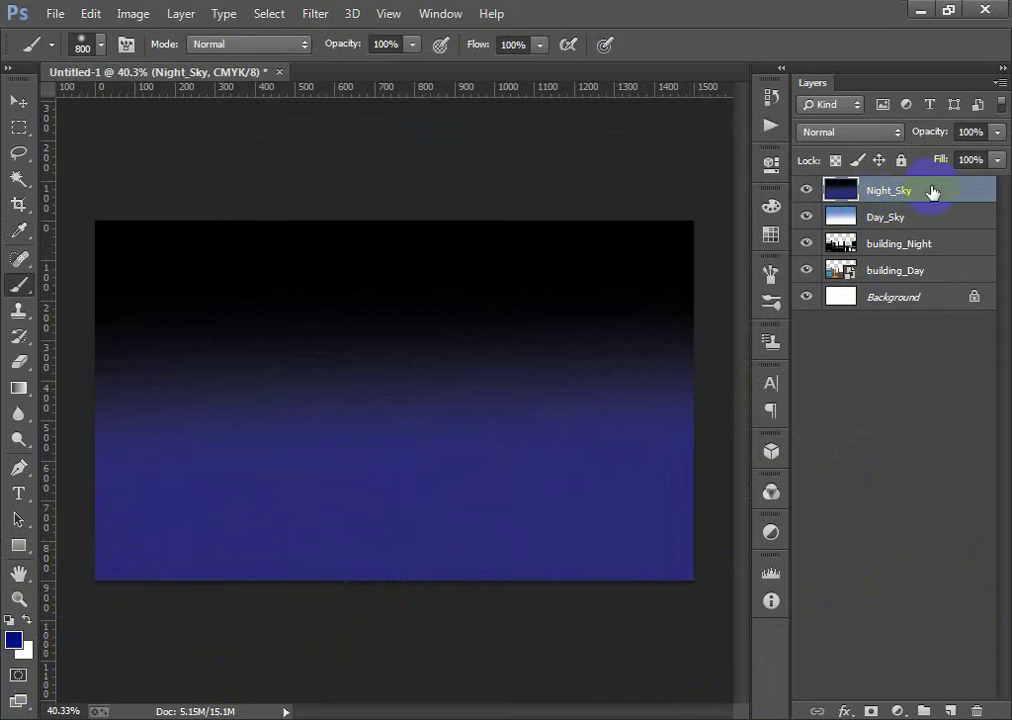
# - Move the Night_Sky and Day_Sky layers below both building layers
pyautogui.click(908, 217)
pyautogui.click(895, 190)
pyautogui.click(899, 220)
pyautogui.click(913, 246)
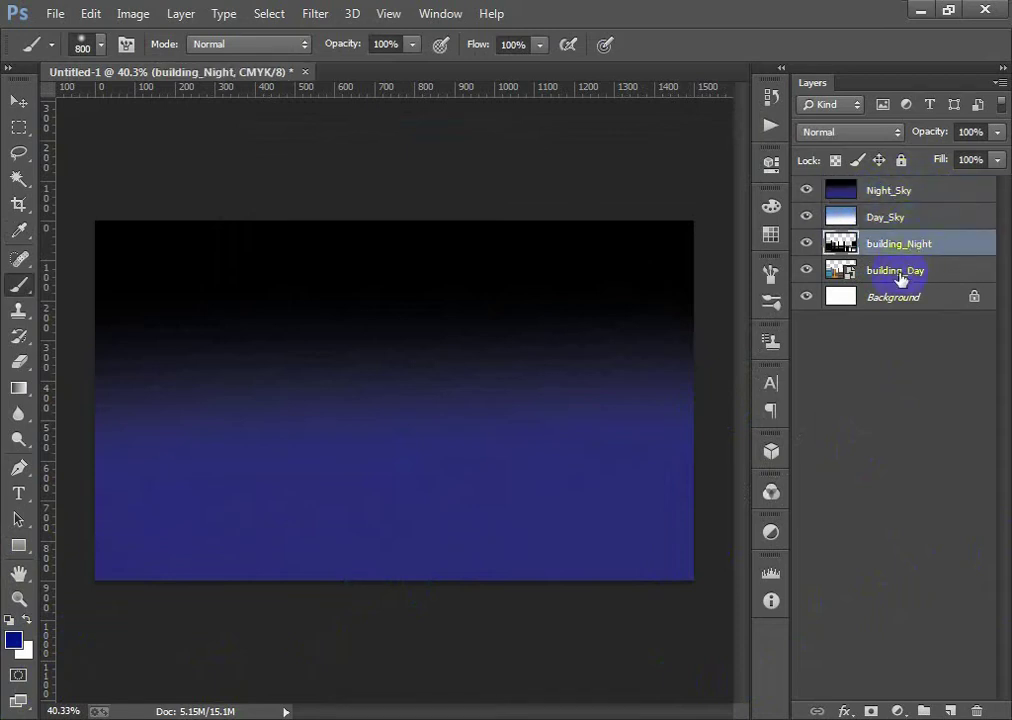
pyautogui.click(900, 272)
pyautogui.click(906, 192)
pyautogui.keyDown('shift'); pyautogui.click(906, 217); pyautogui.keyUp('shift')
pyautogui.moveTo(901, 192); pyautogui.dragTo(897, 287)
pyautogui.click(882, 470)
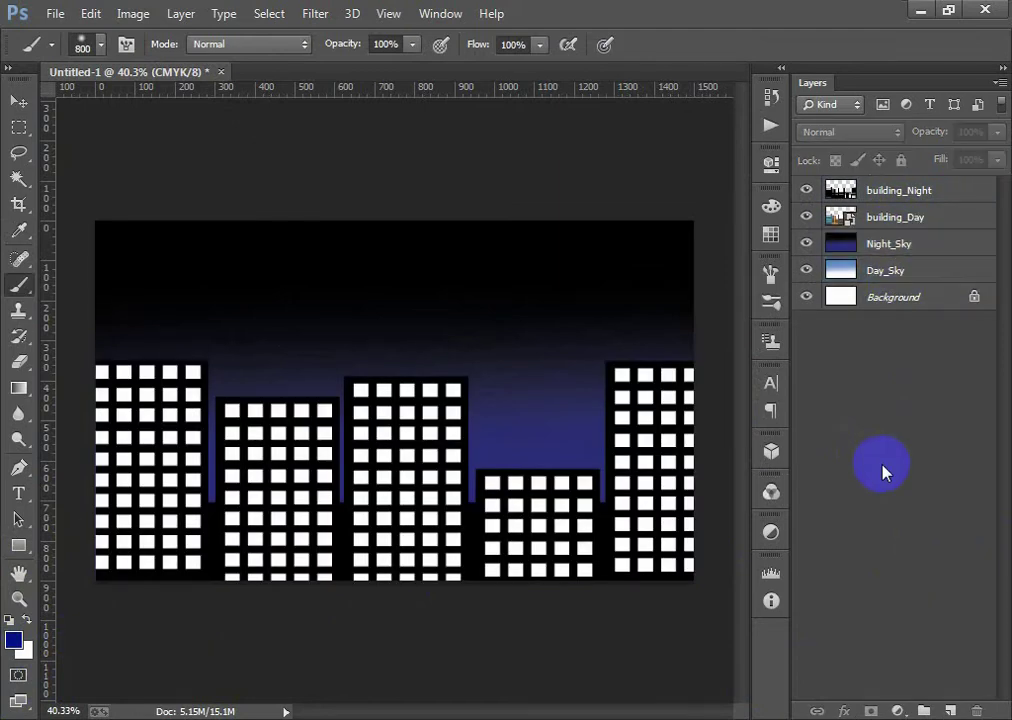
# - Add a layer named Moon and paint a large soft white glow on it
pyautogui.click(951, 711)
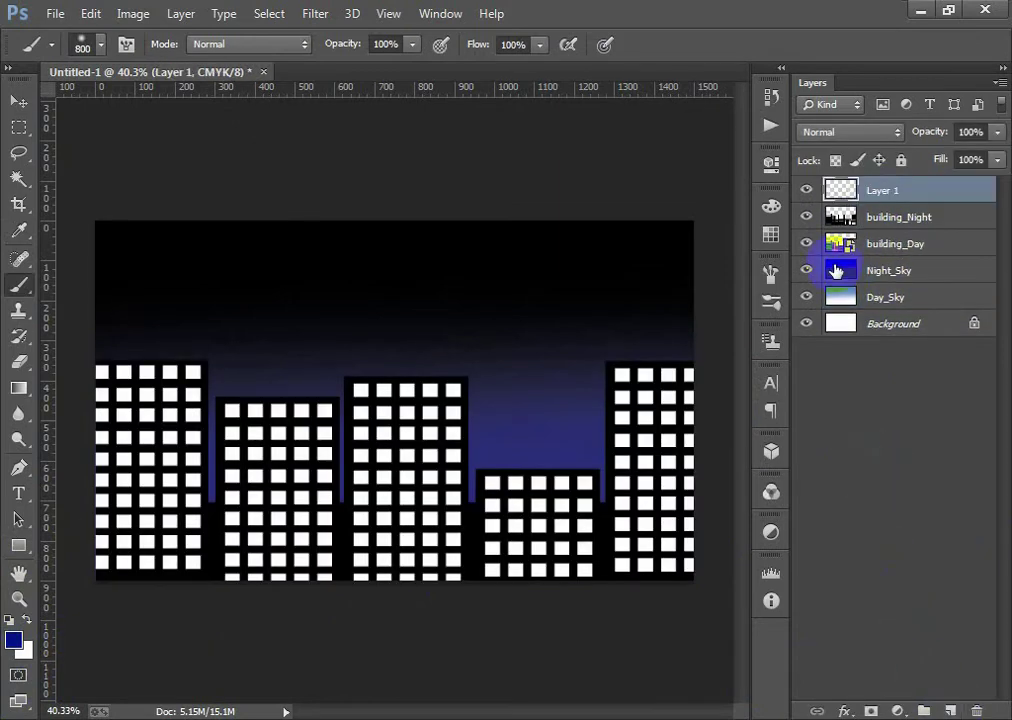
pyautogui.doubleClick(886, 190)
pyautogui.write('Moon')
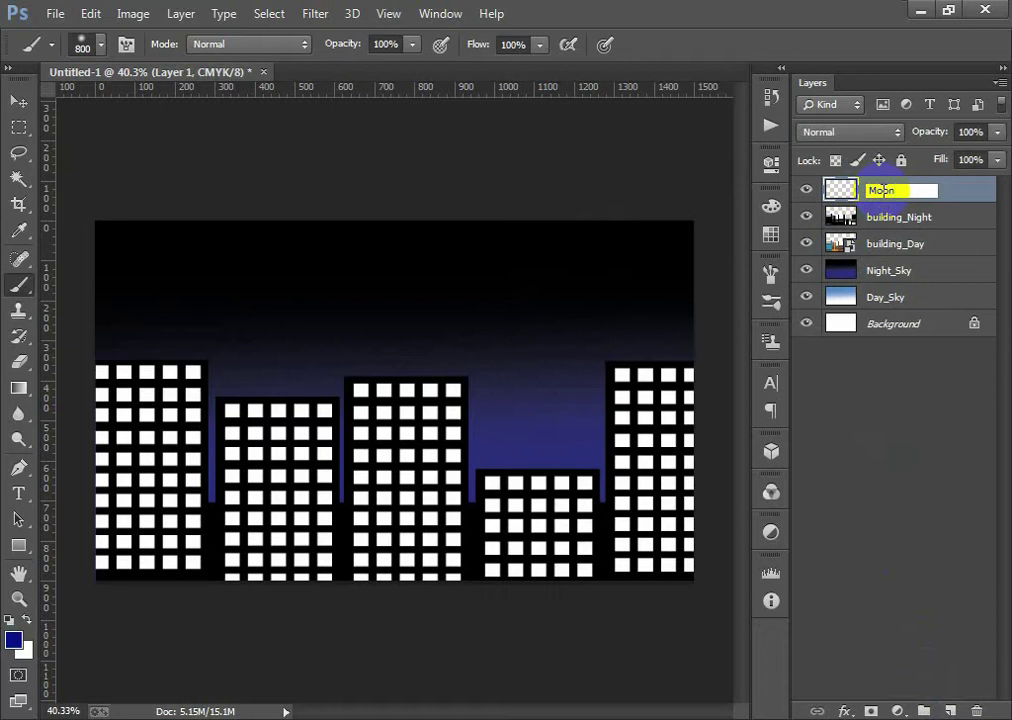
pyautogui.press('Return')
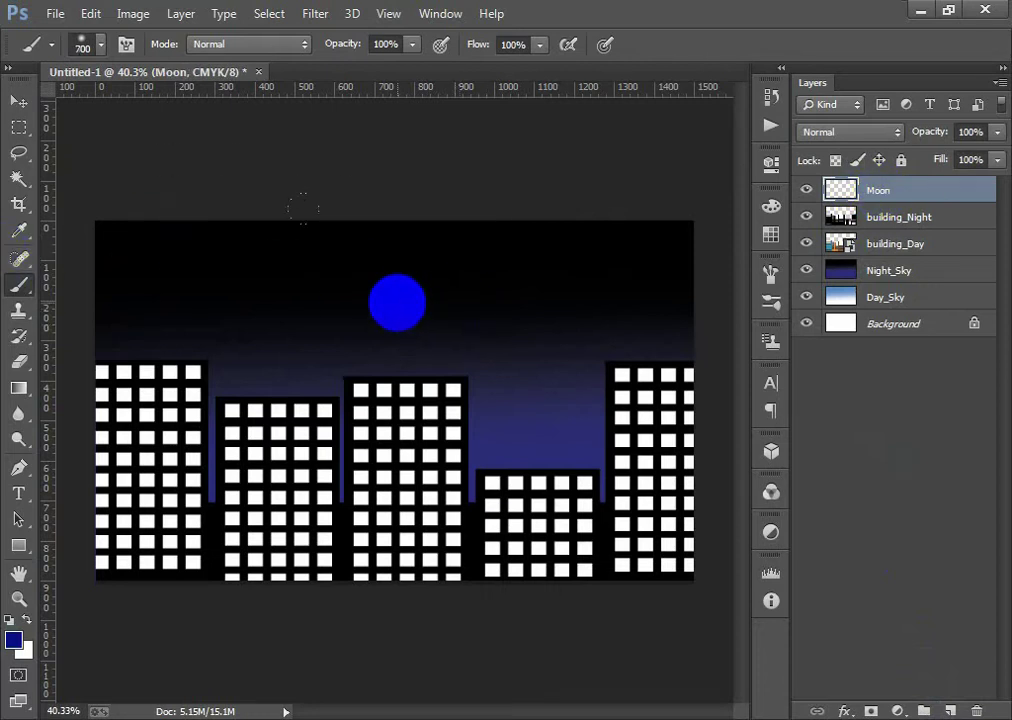
pyautogui.press('[')
pyautogui.press('[')
pyautogui.press('[')
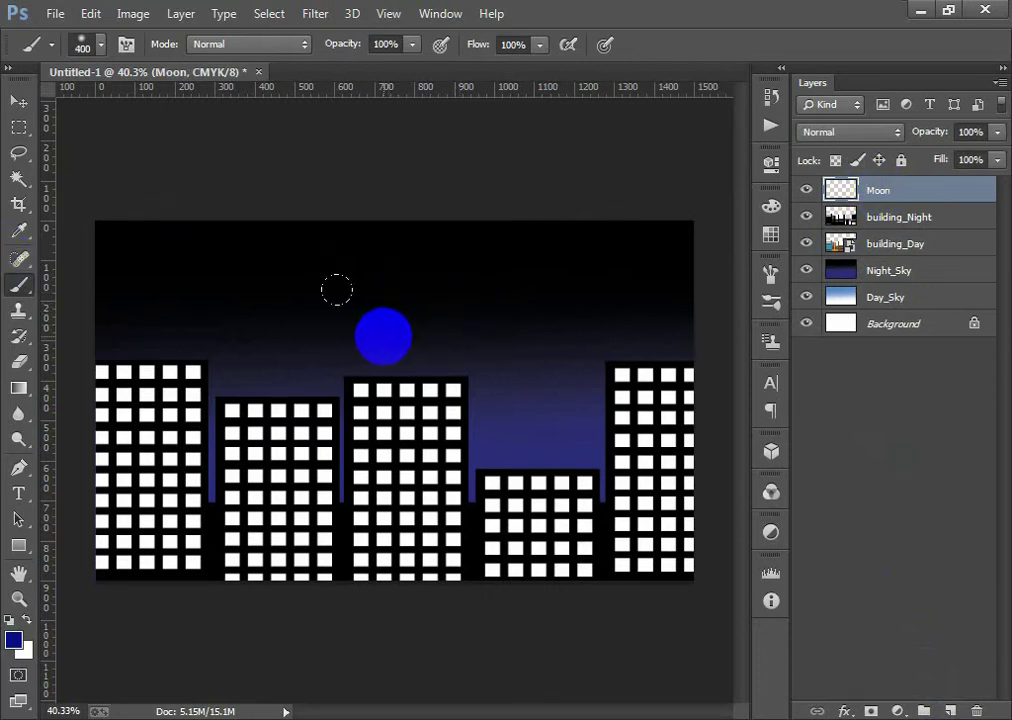
pyautogui.click(83, 47)
pyautogui.press('Return')
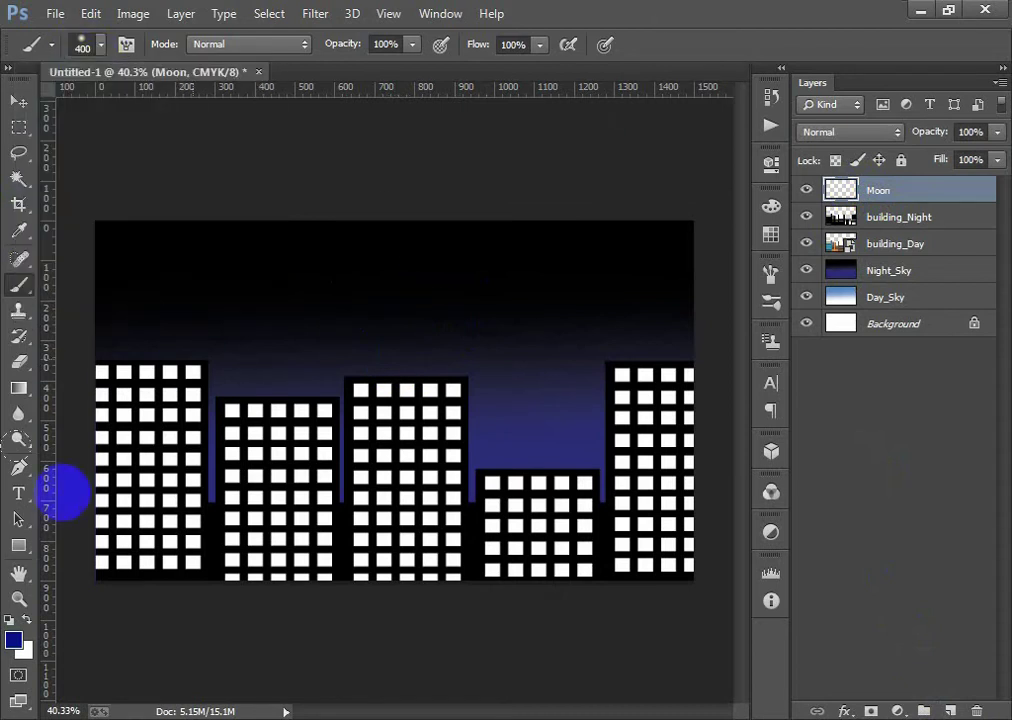
pyautogui.moveTo(312, 228)
pyautogui.mouseDown()
pyautogui.moveTo(323, 312)
pyautogui.moveTo(332, 305)
pyautogui.mouseUp()
pyautogui.click(383, 350)
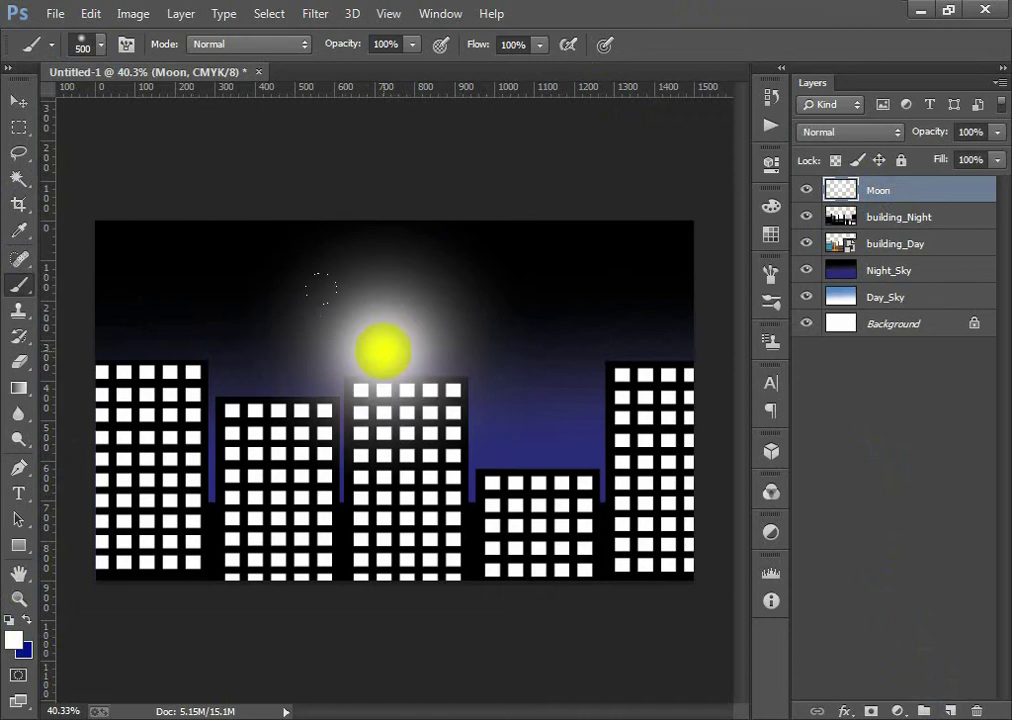
# - Paint a hard white moon disc over the glow and move it to the upper-left sky
pyautogui.click(99, 47)
pyautogui.click(73, 197)
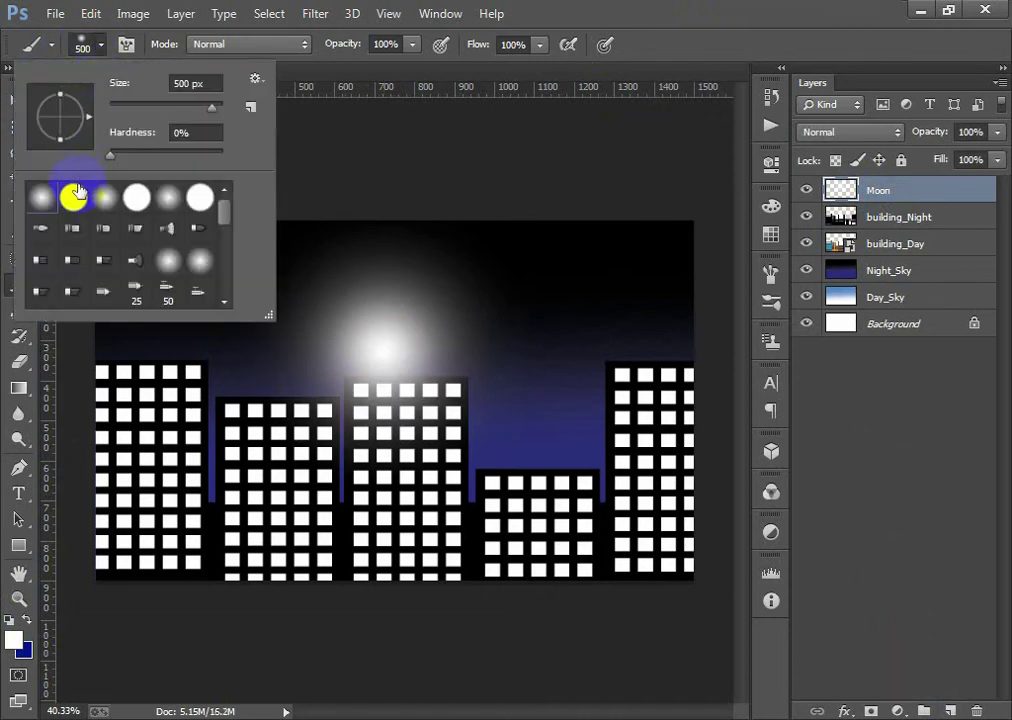
pyautogui.press('Return')
pyautogui.press('[')
pyautogui.click(388, 345)
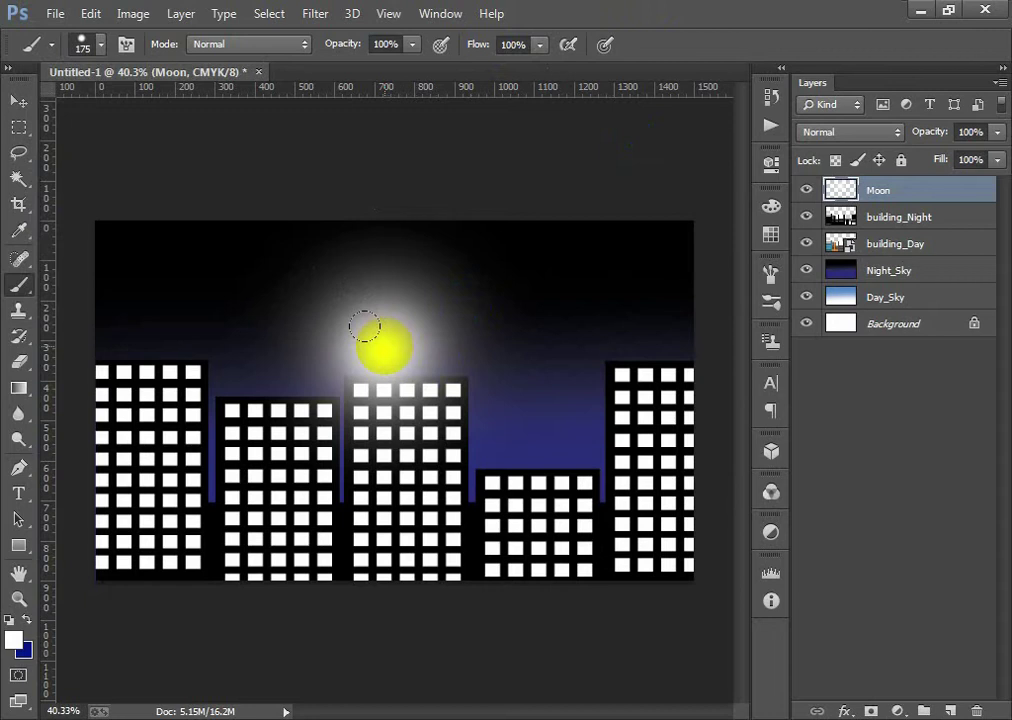
pyautogui.click(18, 99)
pyautogui.moveTo(361, 334)
pyautogui.mouseDown()
pyautogui.moveTo(198, 288)
pyautogui.moveTo(239, 272)
pyautogui.mouseUp()
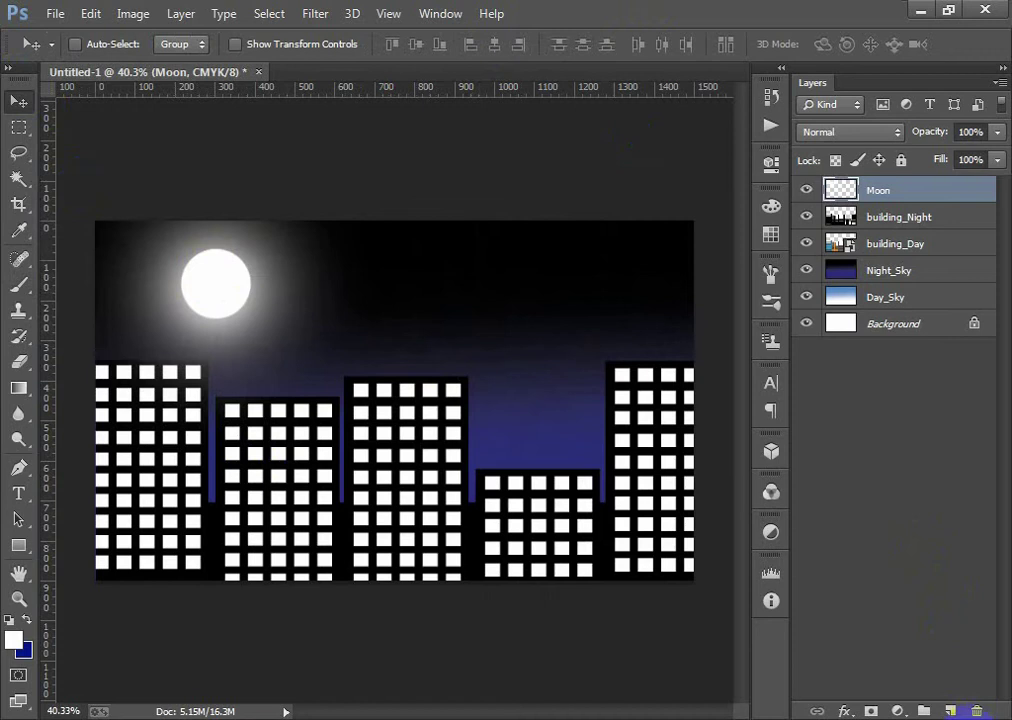
# - Add a new layer above Moon and name it Sun
pyautogui.click(949, 711)
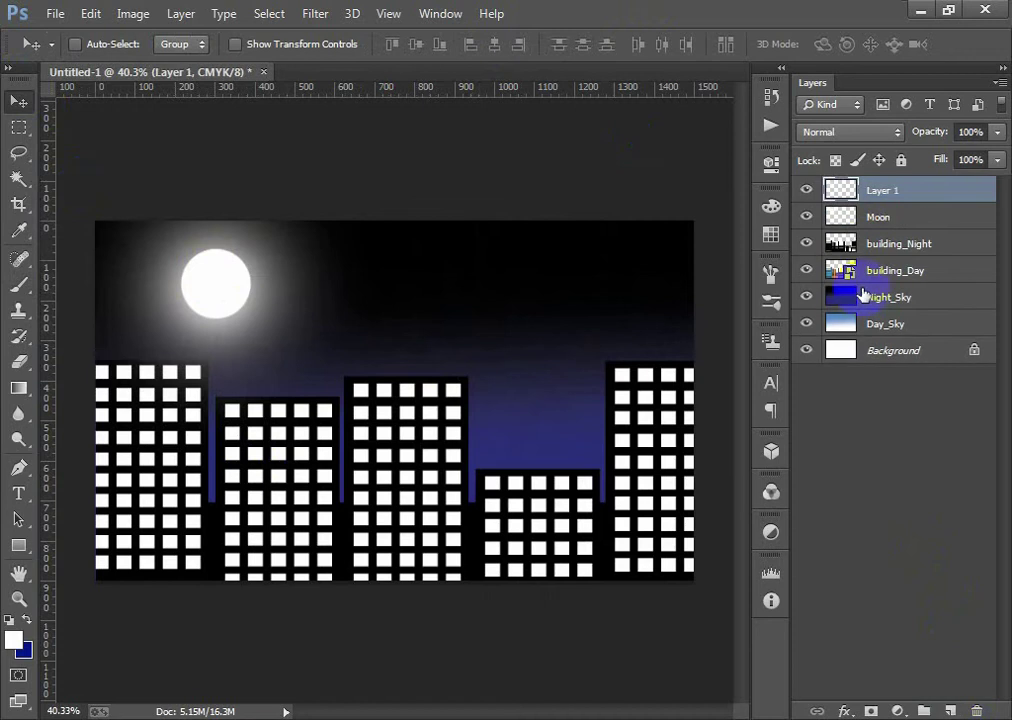
pyautogui.doubleClick(883, 191)
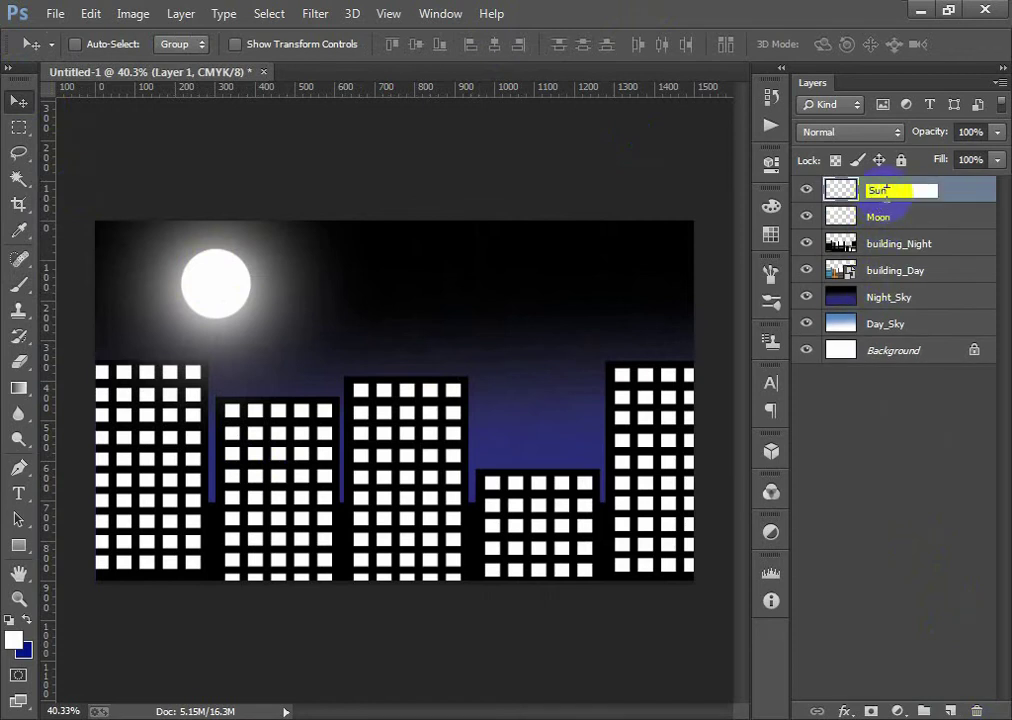
pyautogui.write('Sun')
pyautogui.press('Return')
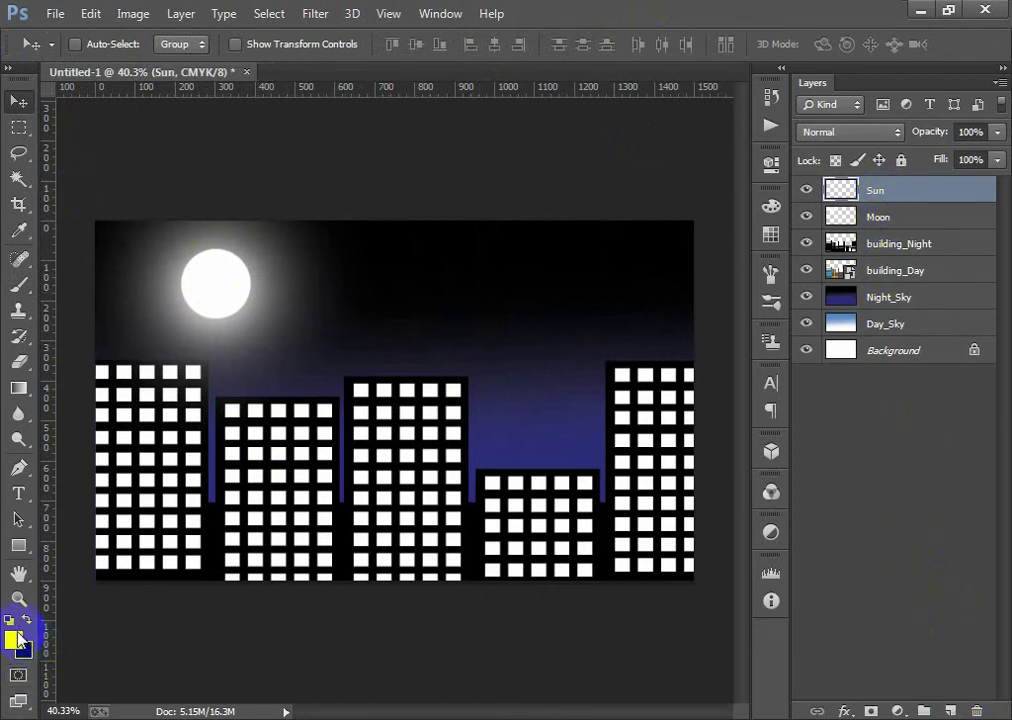
# - Set the foreground colour to a bright golden yellow
pyautogui.click(15, 640)
pyautogui.moveTo(510, 372); pyautogui.dragTo(514, 381)
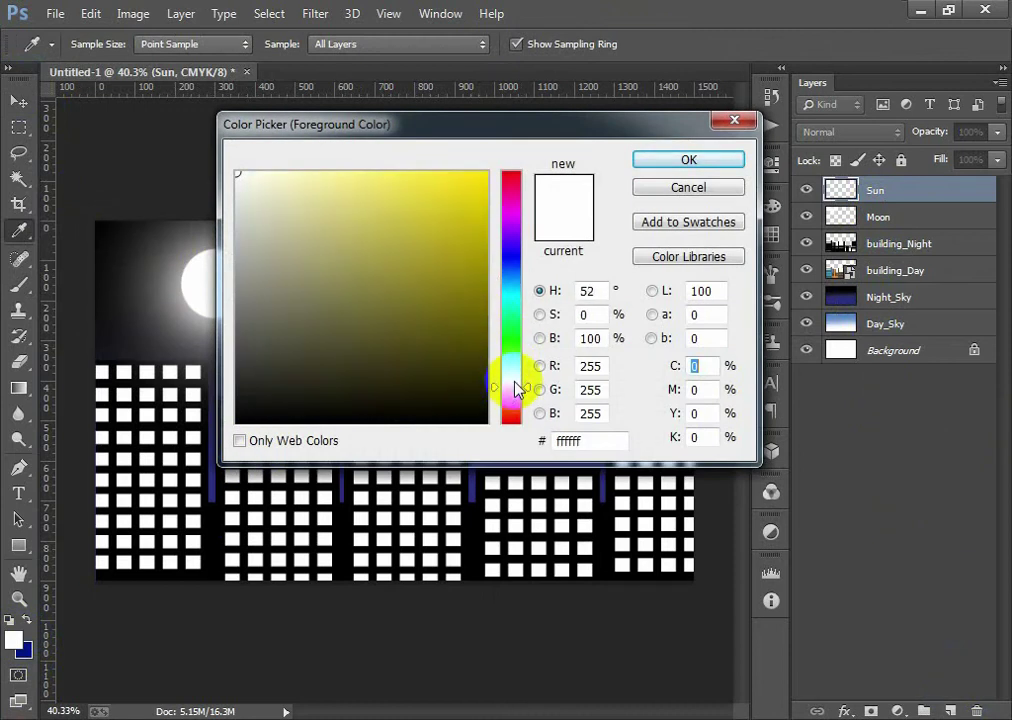
pyautogui.click(473, 188)
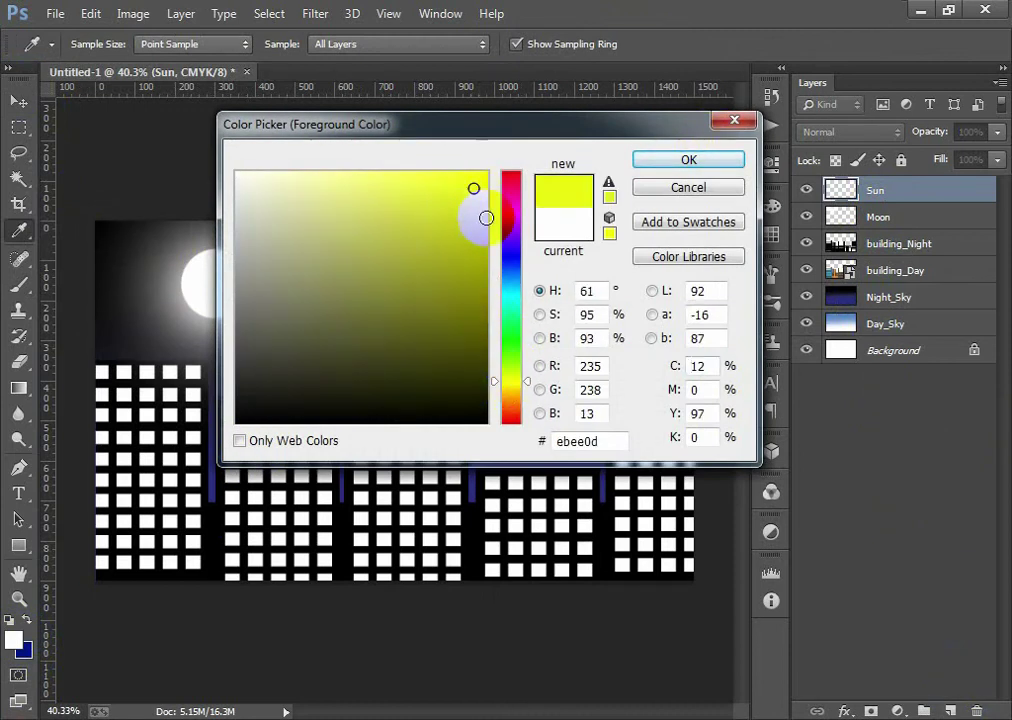
pyautogui.click(485, 217)
pyautogui.moveTo(521, 385); pyautogui.dragTo(512, 386)
pyautogui.click(486, 174)
pyautogui.click(686, 160)
# - Paint a soft yellow glow with a 500 px soft round brush above the middle building
pyautogui.press('v')
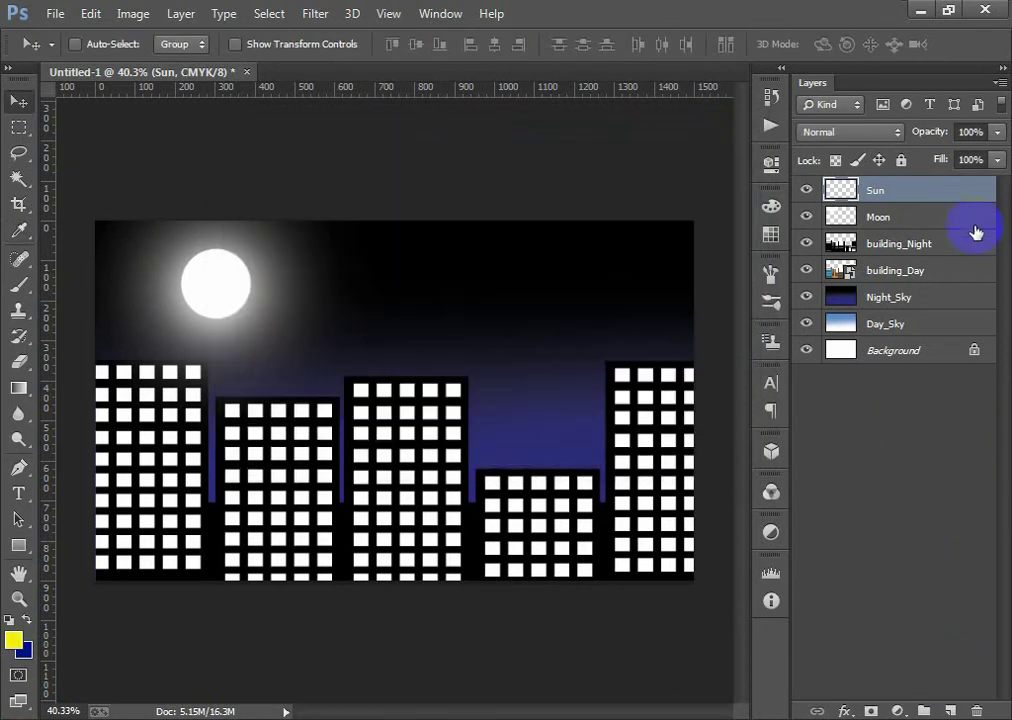
pyautogui.click(19, 284)
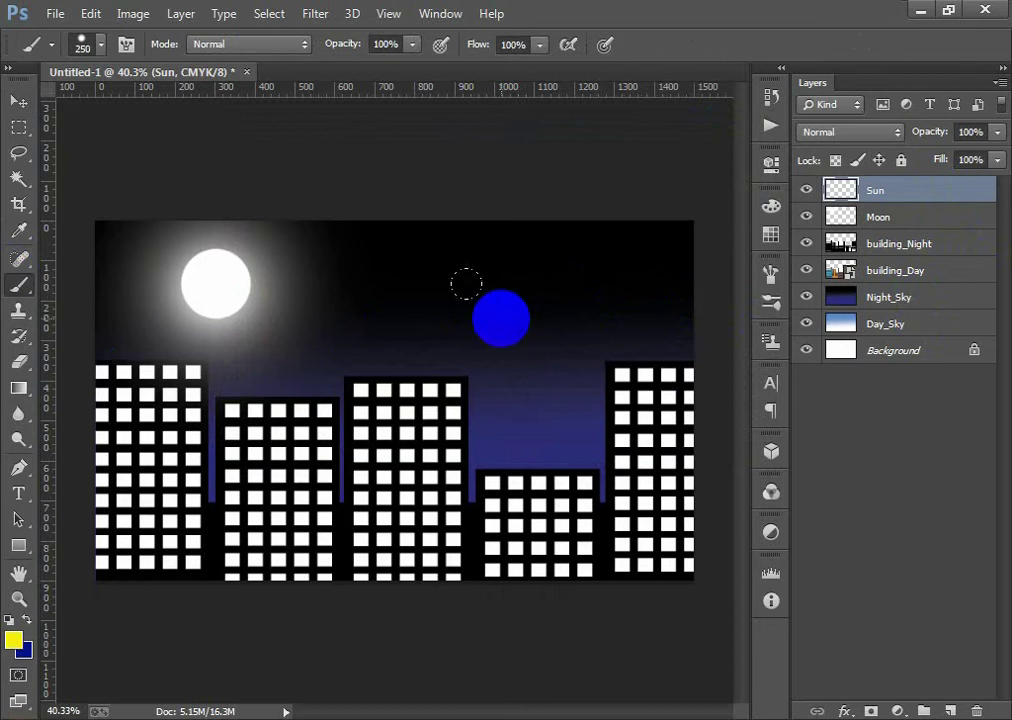
pyautogui.press(']')
pyautogui.press(']')
pyautogui.press(']')
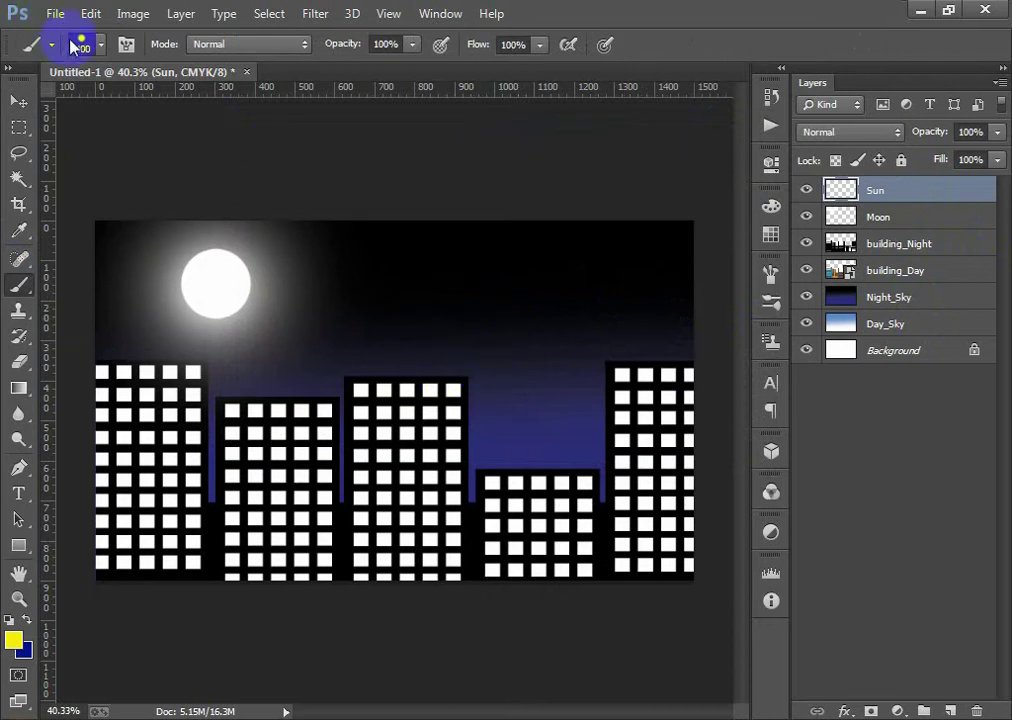
pyautogui.click(75, 47)
pyautogui.click(43, 200)
pyautogui.click(575, 103)
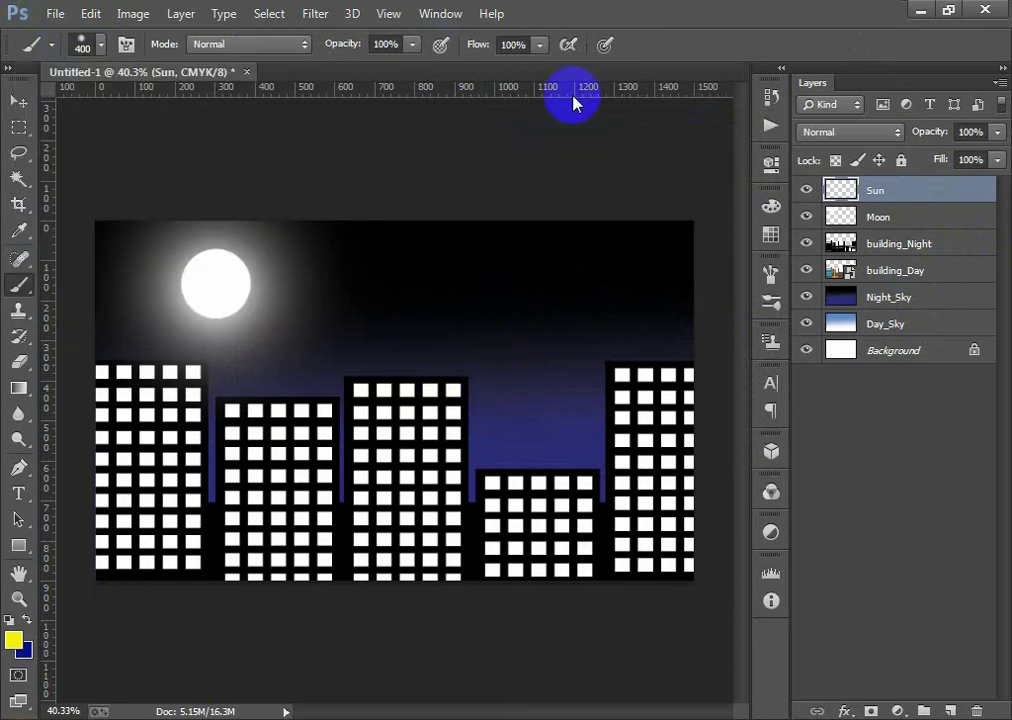
pyautogui.press(']')
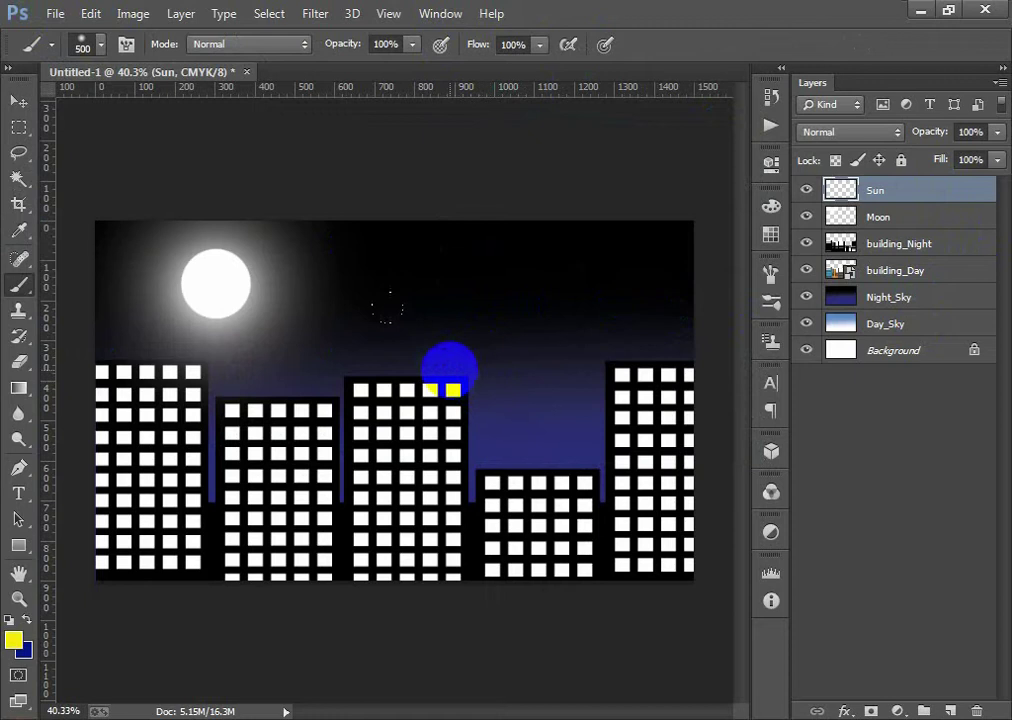
pyautogui.click(446, 357)
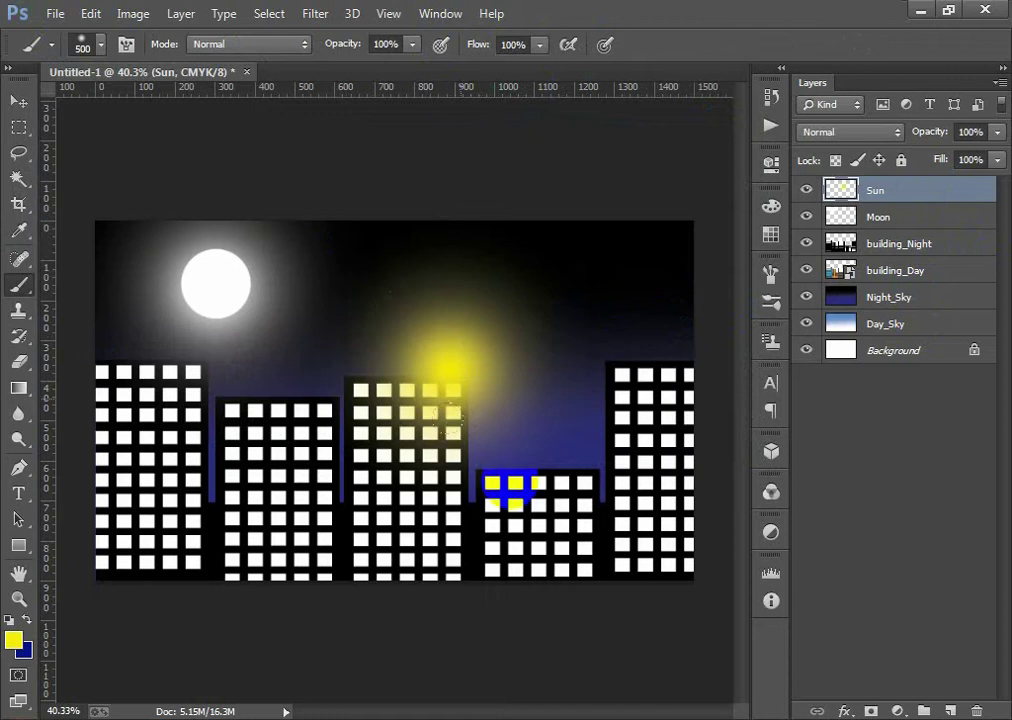
# - Paint a solid yellow disc over the glow with a smaller hard round brush
pyautogui.click(99, 44)
pyautogui.click(62, 206)
pyautogui.press('Return')
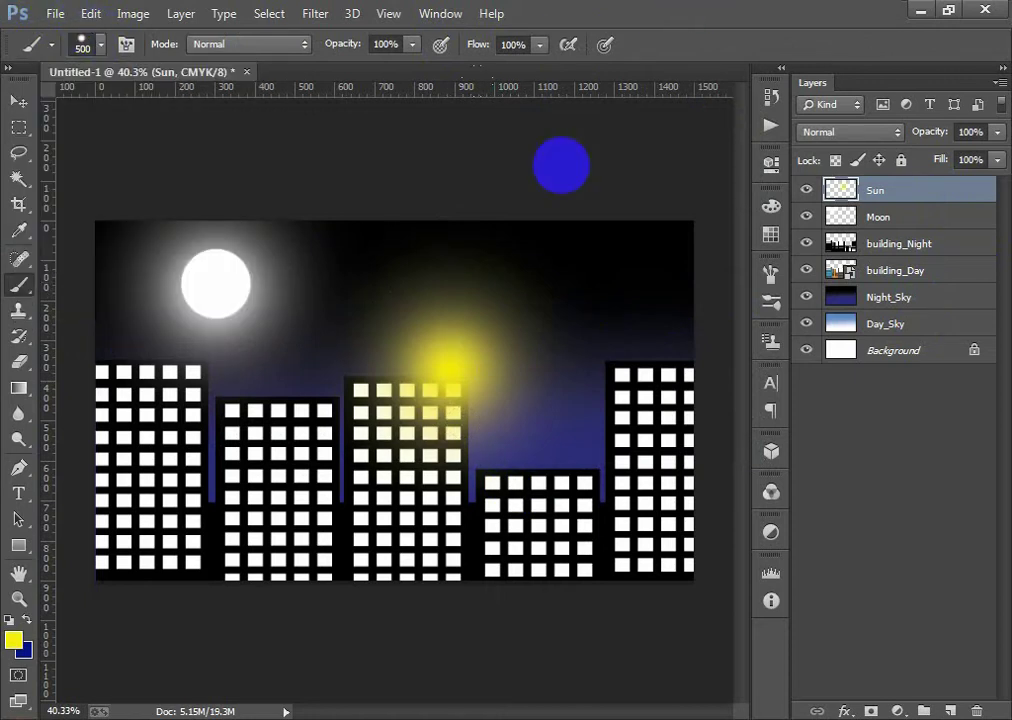
pyautogui.press('[')
pyautogui.press('[')
pyautogui.press('[')
pyautogui.click(450, 358)
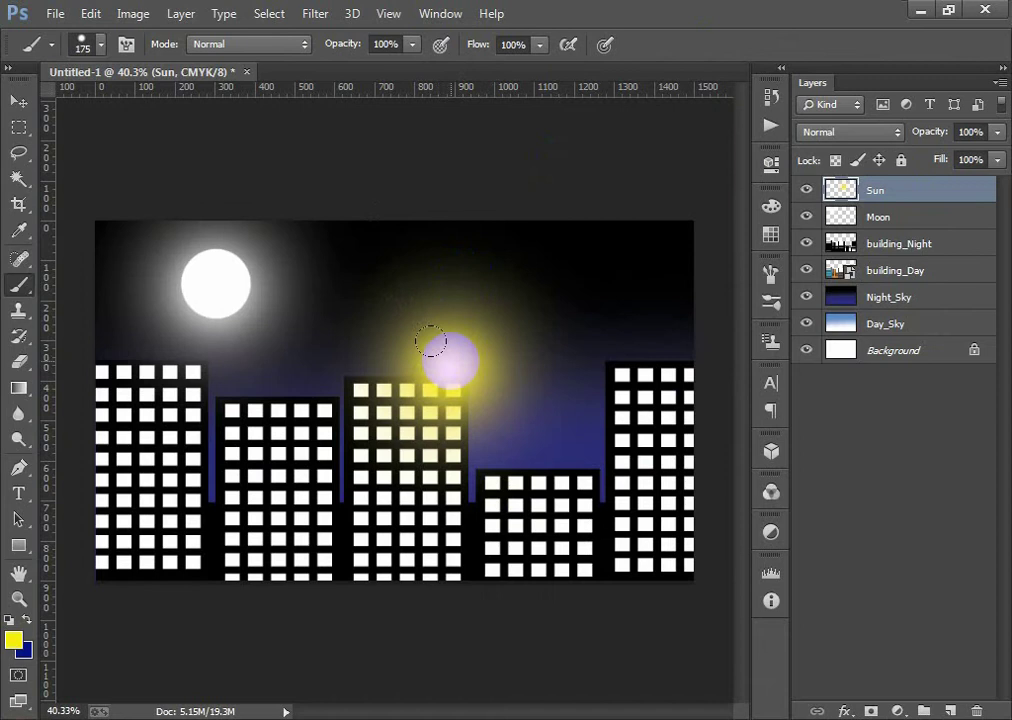
pyautogui.click(453, 366)
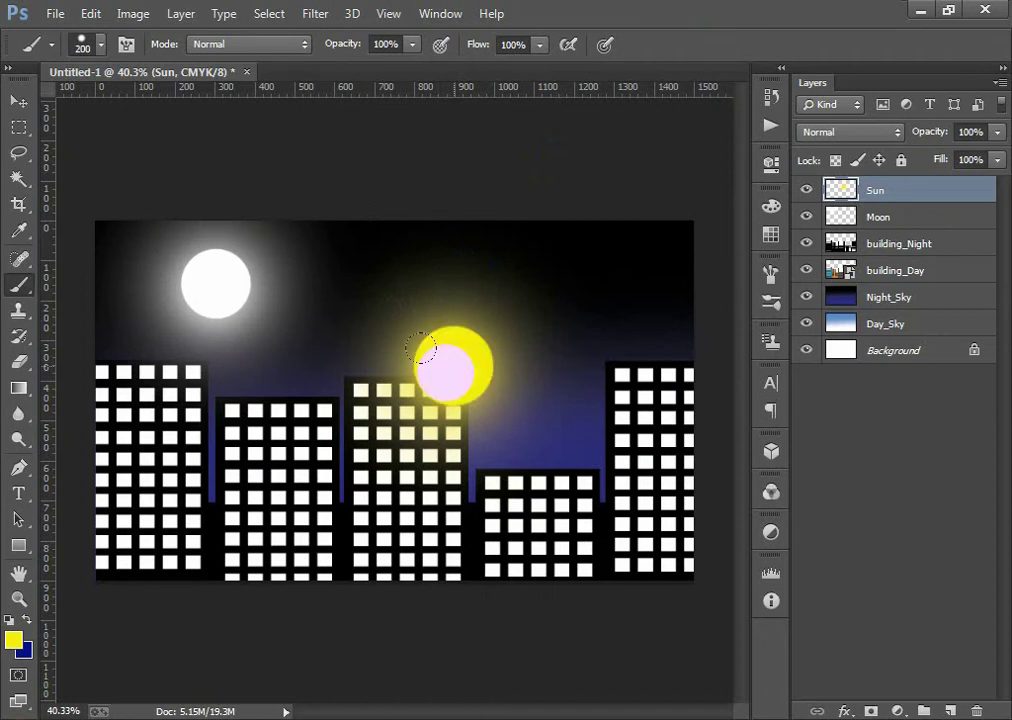
# - Move the sun up and right into the sky with the Move tool
pyautogui.click(18, 101)
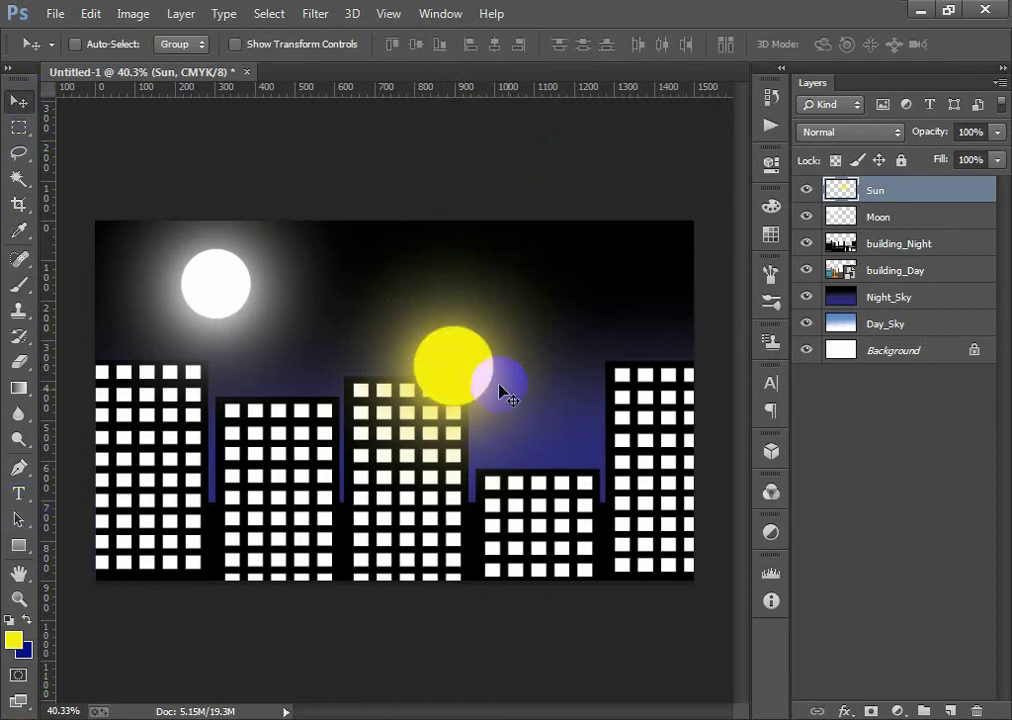
pyautogui.moveTo(472, 376); pyautogui.dragTo(599, 297)
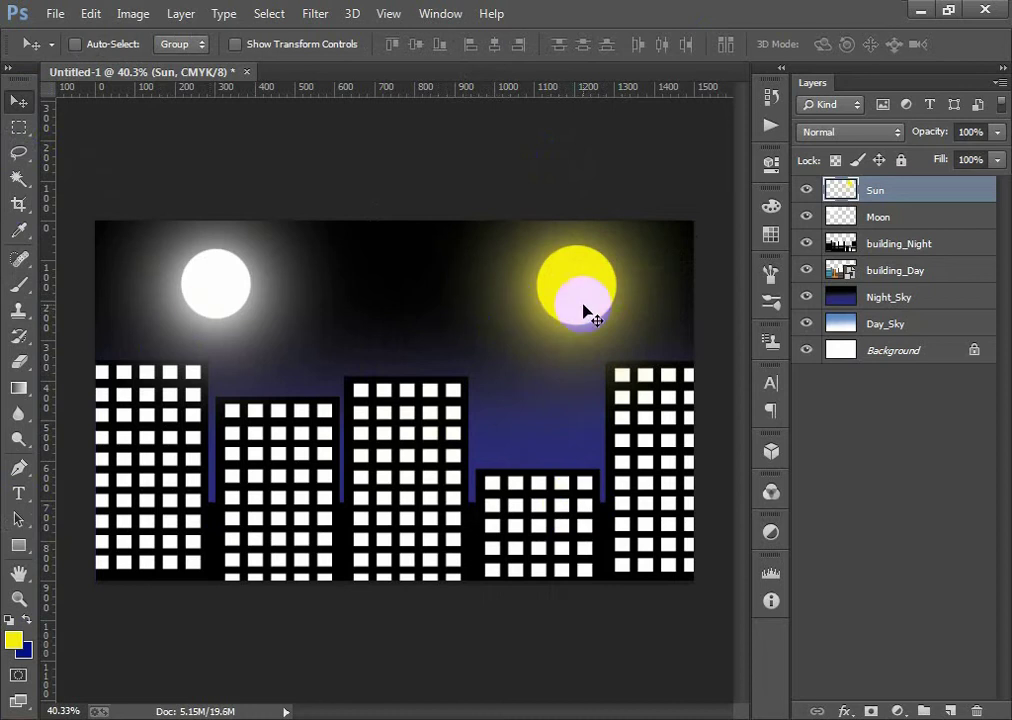
pyautogui.click(942, 436)
# - Move the Sun and Moon layers together below the building layers, just above Night_Sky
pyautogui.click(910, 188)
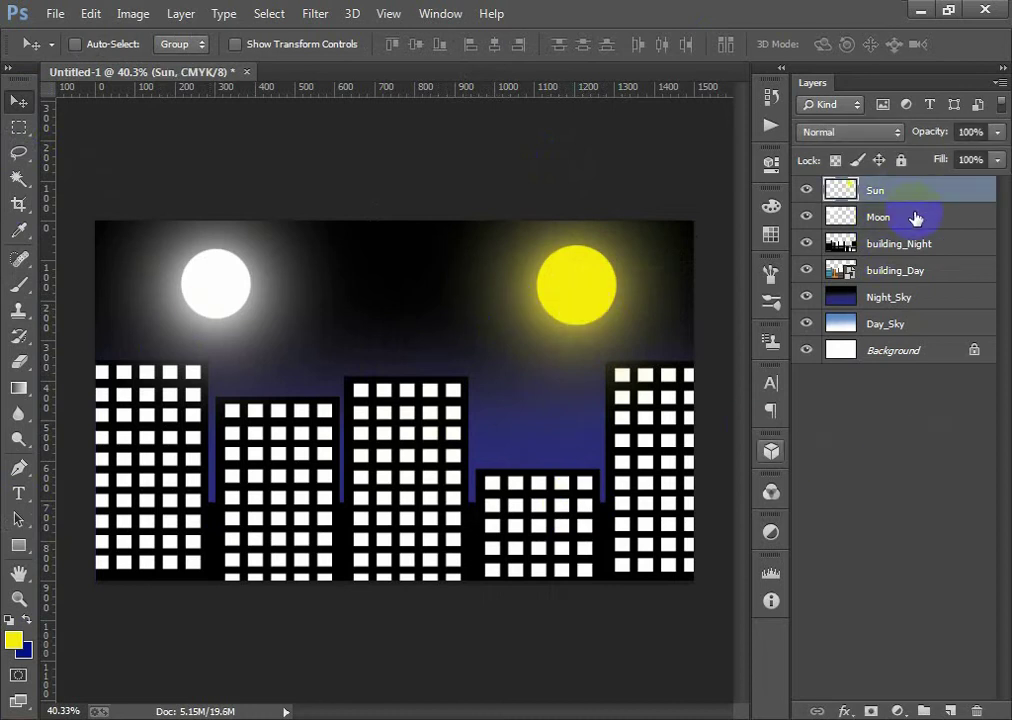
pyautogui.keyDown('ctrl'); pyautogui.click(915, 218); pyautogui.keyUp('ctrl')
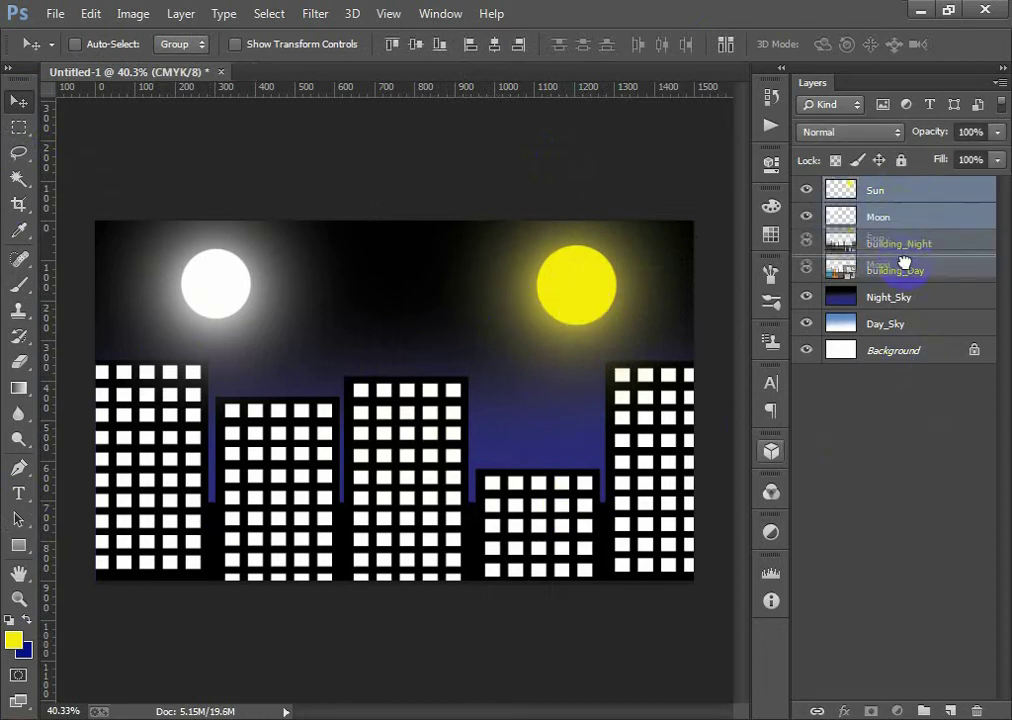
pyautogui.moveTo(903, 219); pyautogui.dragTo(904, 283)
pyautogui.click(897, 490)
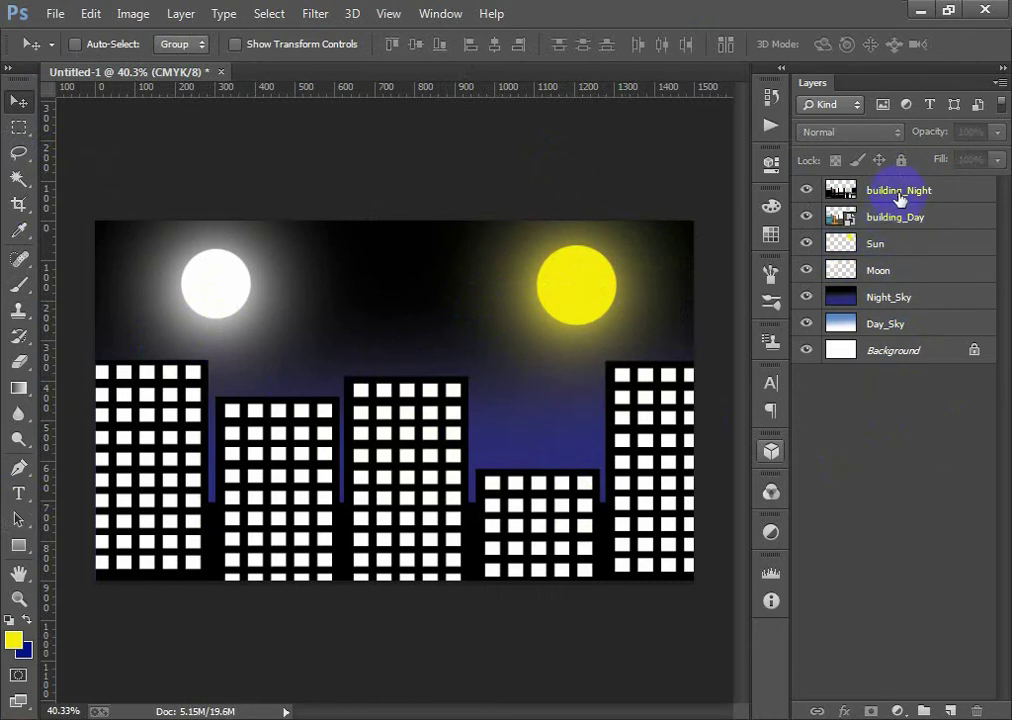
# - Check the stack order by selecting each layer from building_Night down to Background
pyautogui.click(899, 195)
pyautogui.click(905, 218)
pyautogui.click(888, 244)
pyautogui.click(892, 272)
pyautogui.click(893, 298)
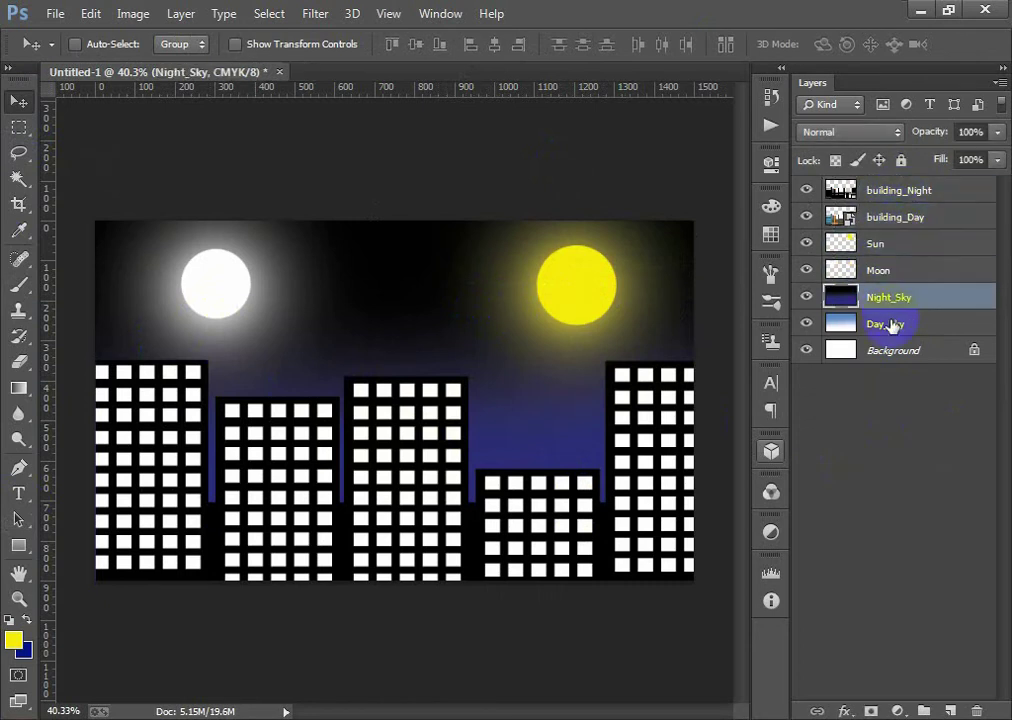
pyautogui.click(890, 325)
pyautogui.click(892, 352)
pyautogui.click(910, 449)
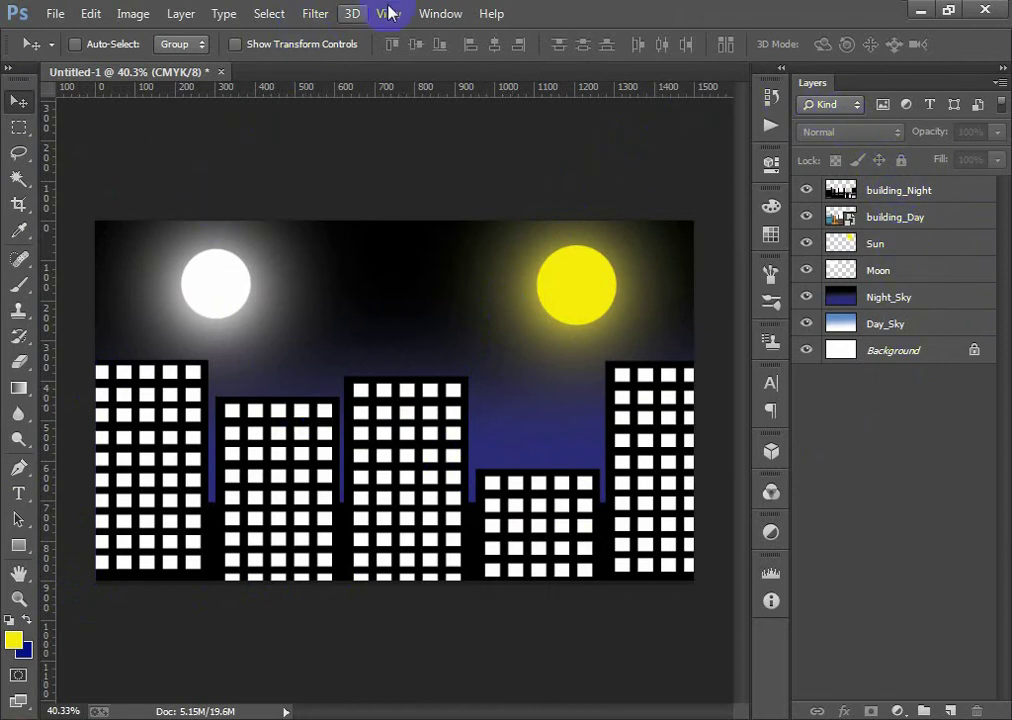
# - Open Window > Timeline and create a video timeline with a track for each layer
pyautogui.click(433, 10)
pyautogui.moveTo(460, 55)
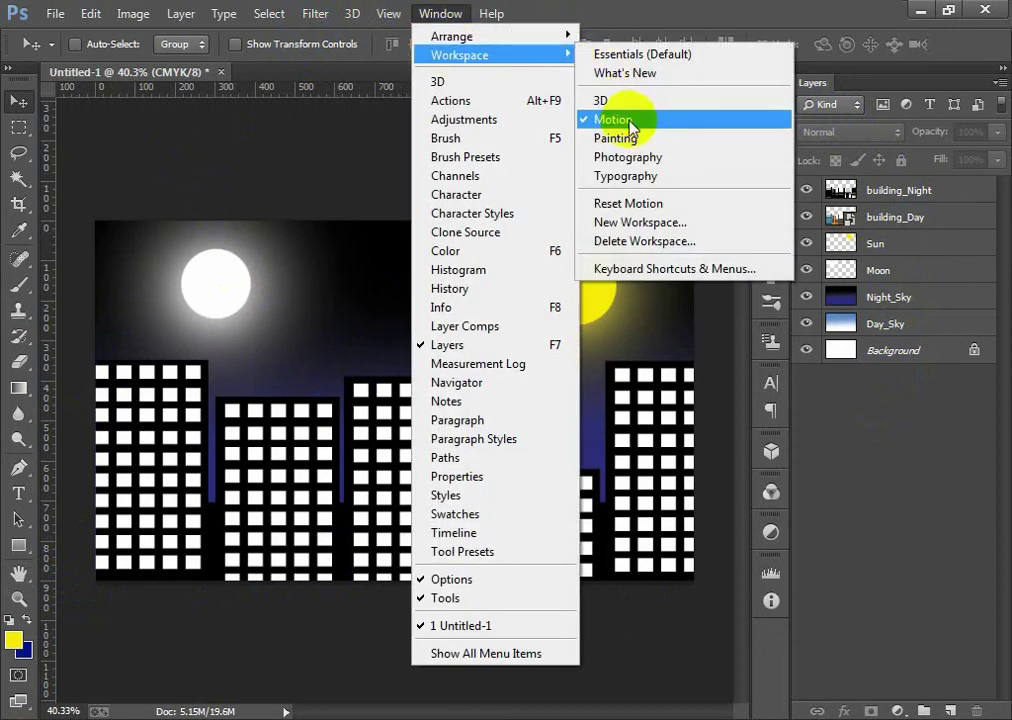
pyautogui.click(455, 533)
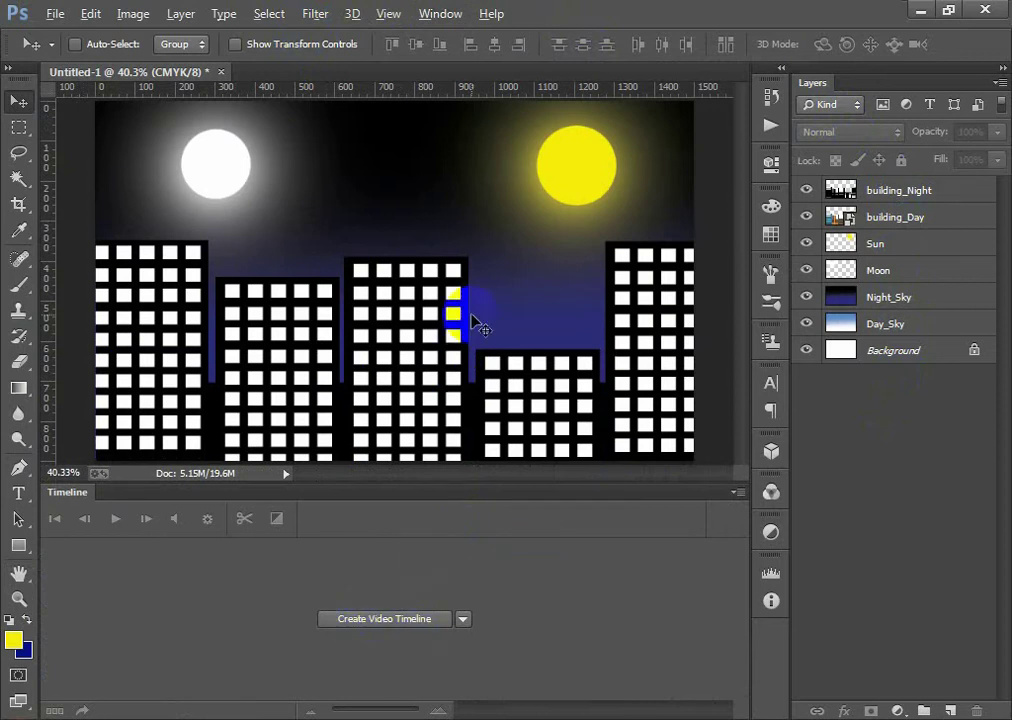
pyautogui.scroll(-1, 474, 323)
pyautogui.click(395, 619)
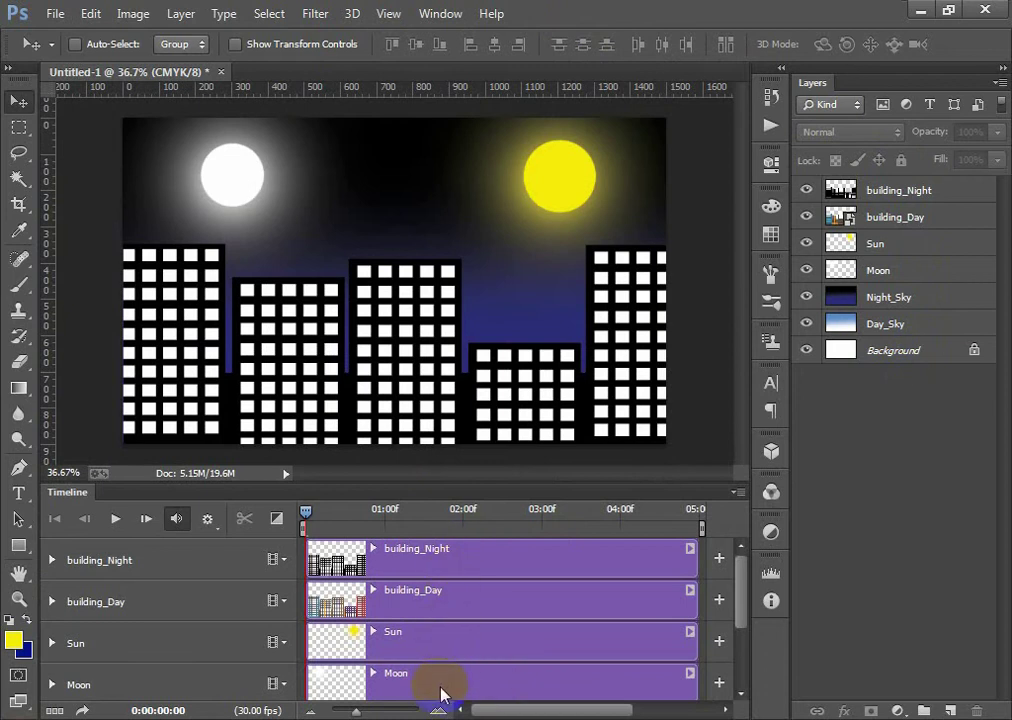
# - Scrub and play the timeline to preview it, then return to the start
pyautogui.scroll(-2, 398, 592)
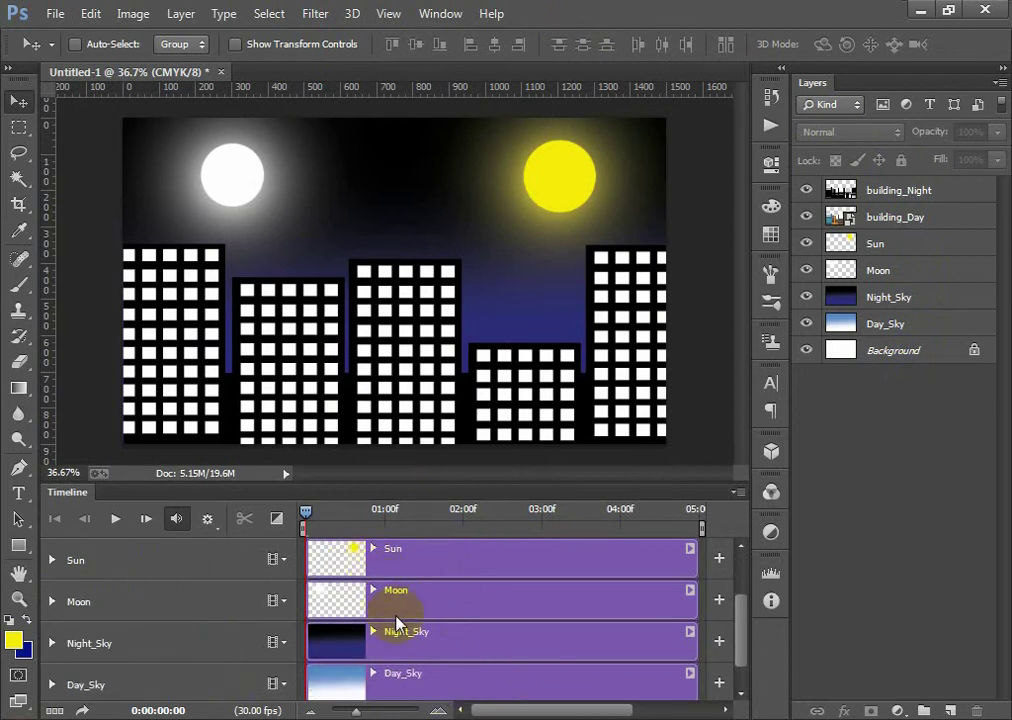
pyautogui.scroll(-1, 400, 621)
pyautogui.scroll(3, 400, 594)
pyautogui.click(338, 546)
pyautogui.moveTo(306, 513); pyautogui.dragTo(652, 520)
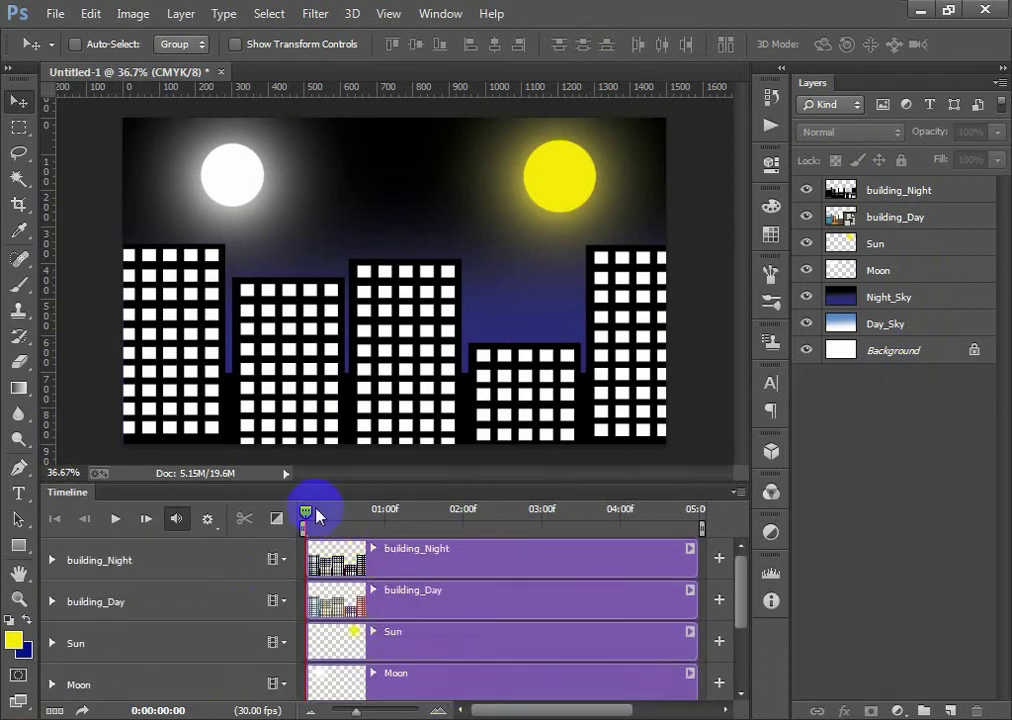
pyautogui.press('space')
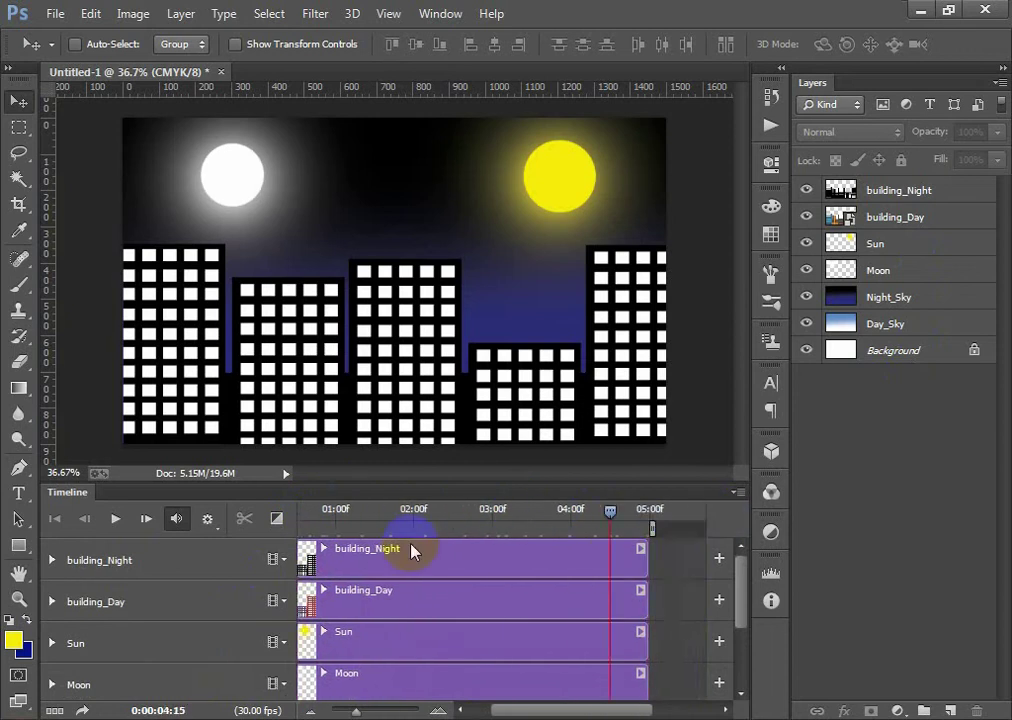
pyautogui.press('space')
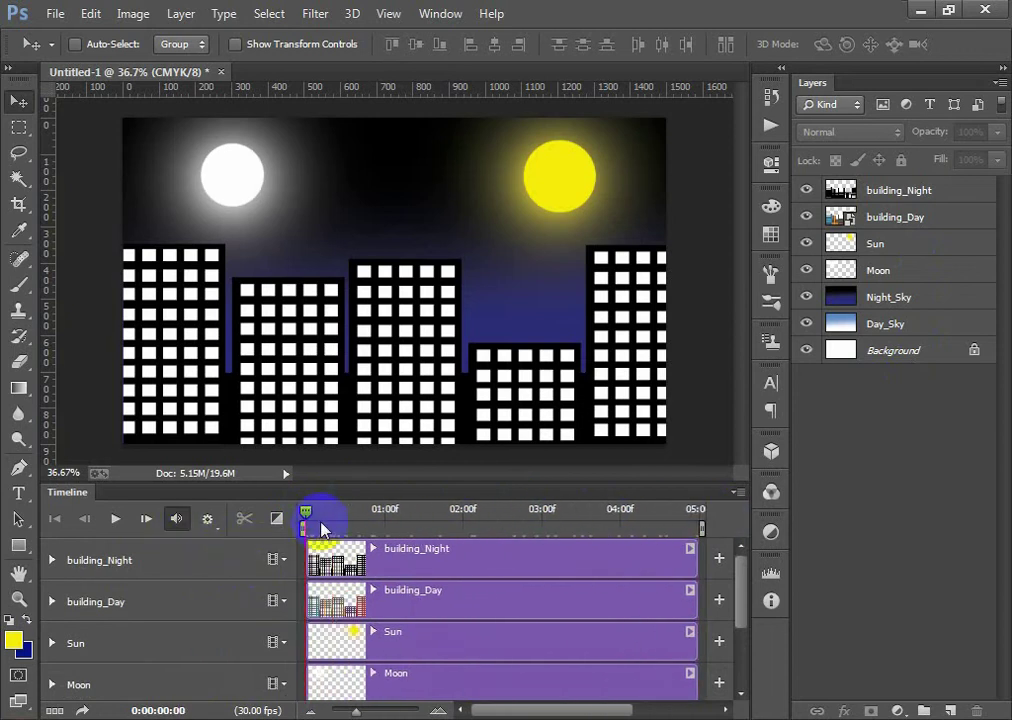
pyautogui.moveTo(318, 513); pyautogui.dragTo(745, 524)
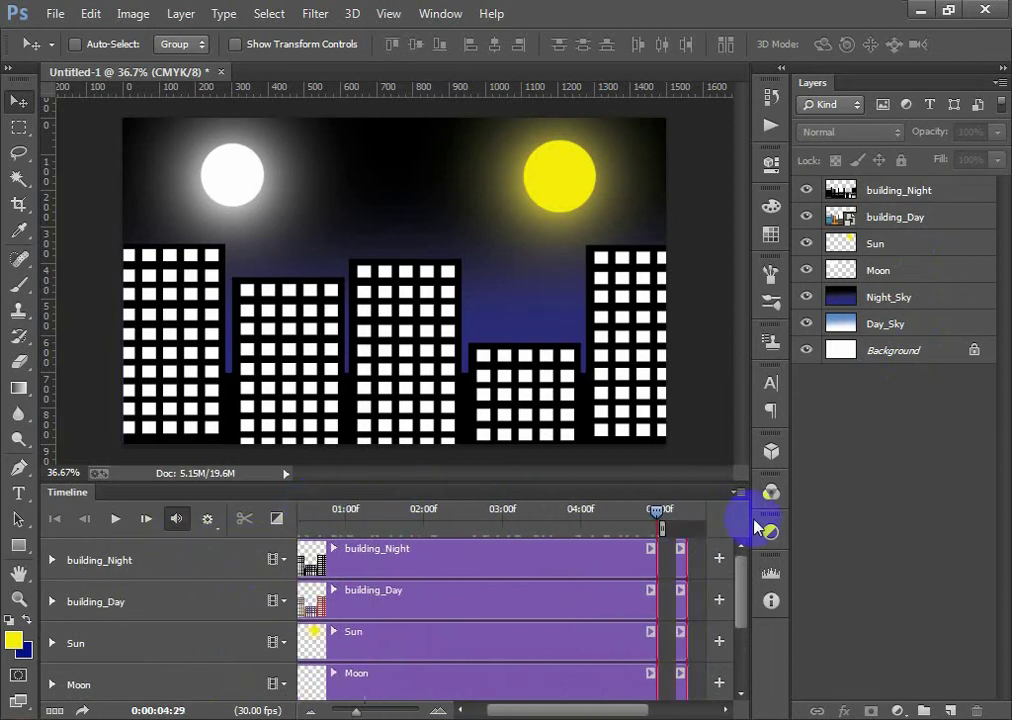
pyautogui.press('Home')
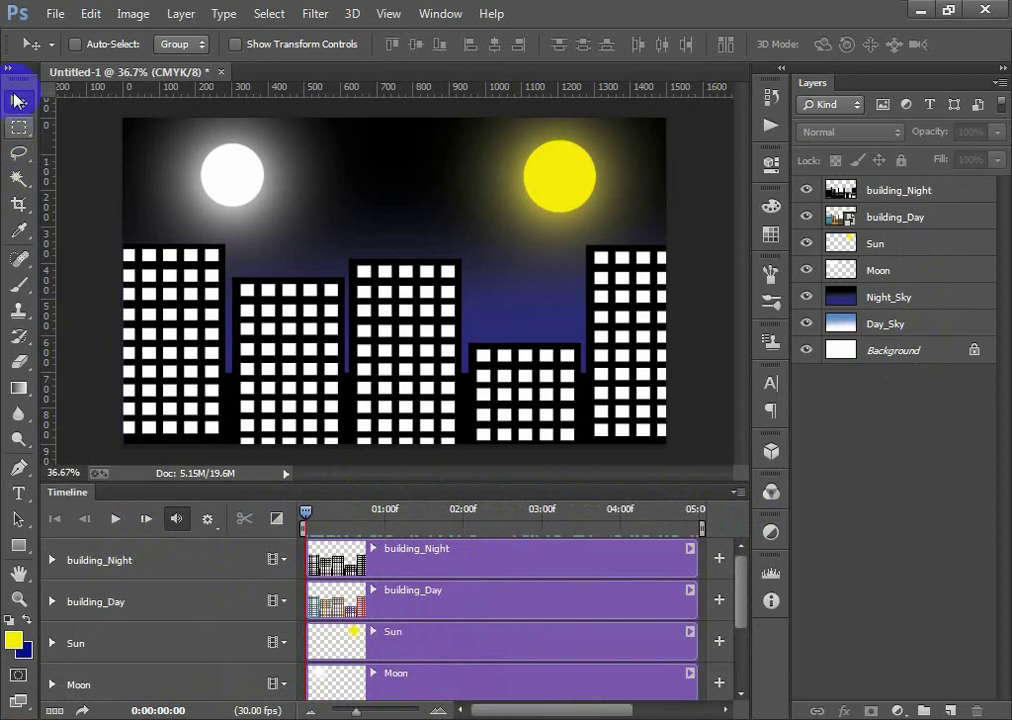
# - Dismiss the no-layer warning, select the Moon layer and drag the moon upward
pyautogui.moveTo(203, 149); pyautogui.dragTo(228, 183)
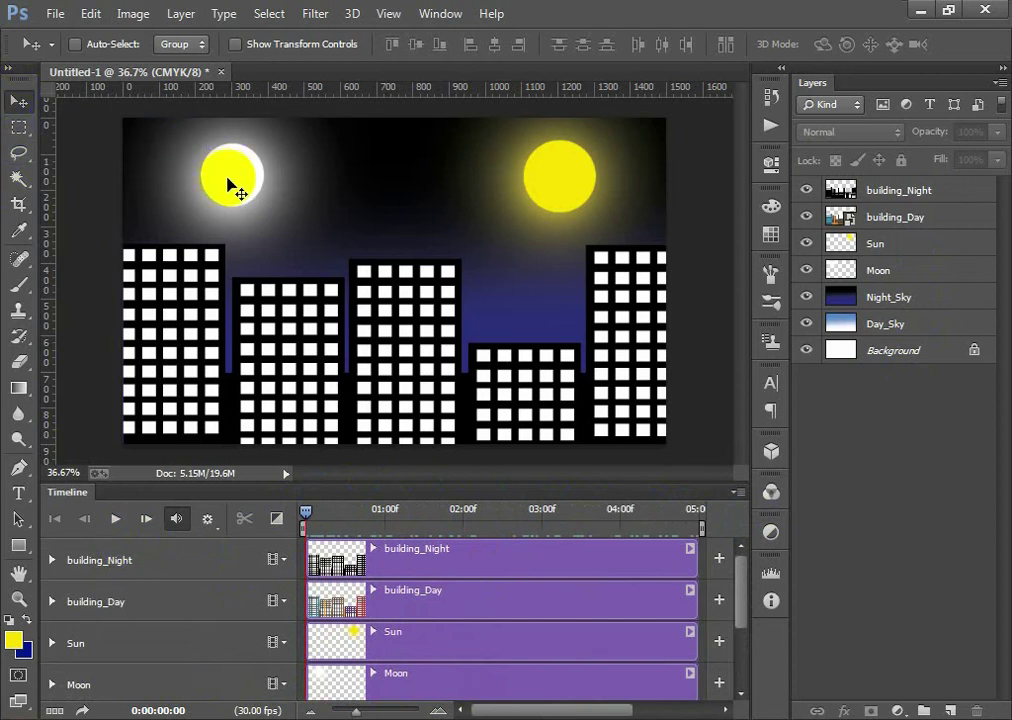
pyautogui.click(488, 290)
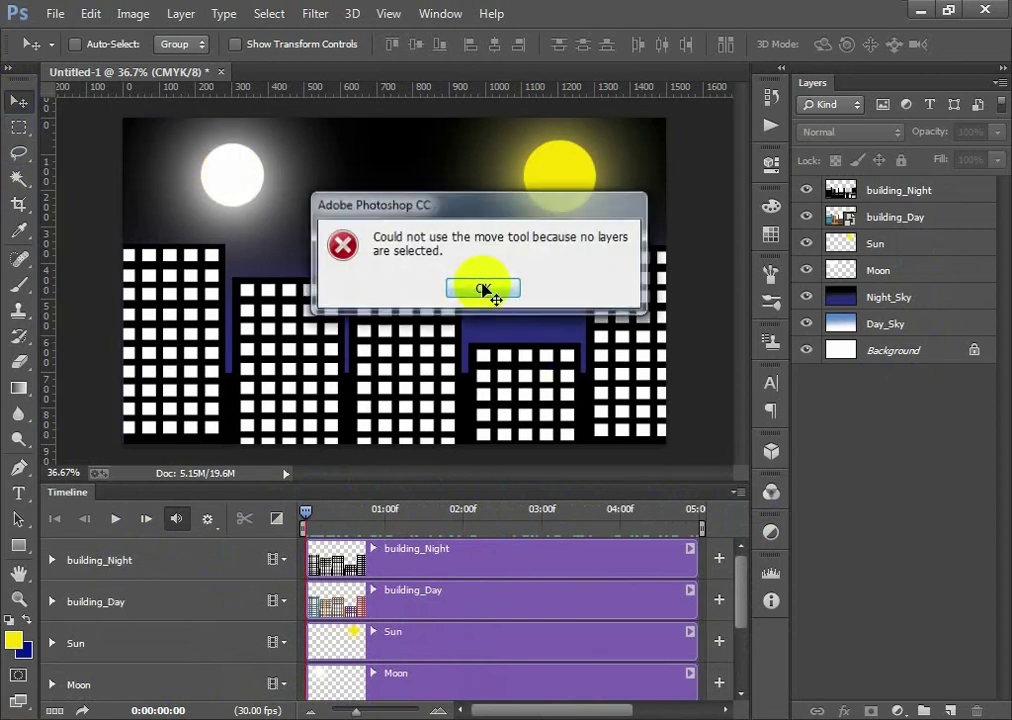
pyautogui.click(930, 271)
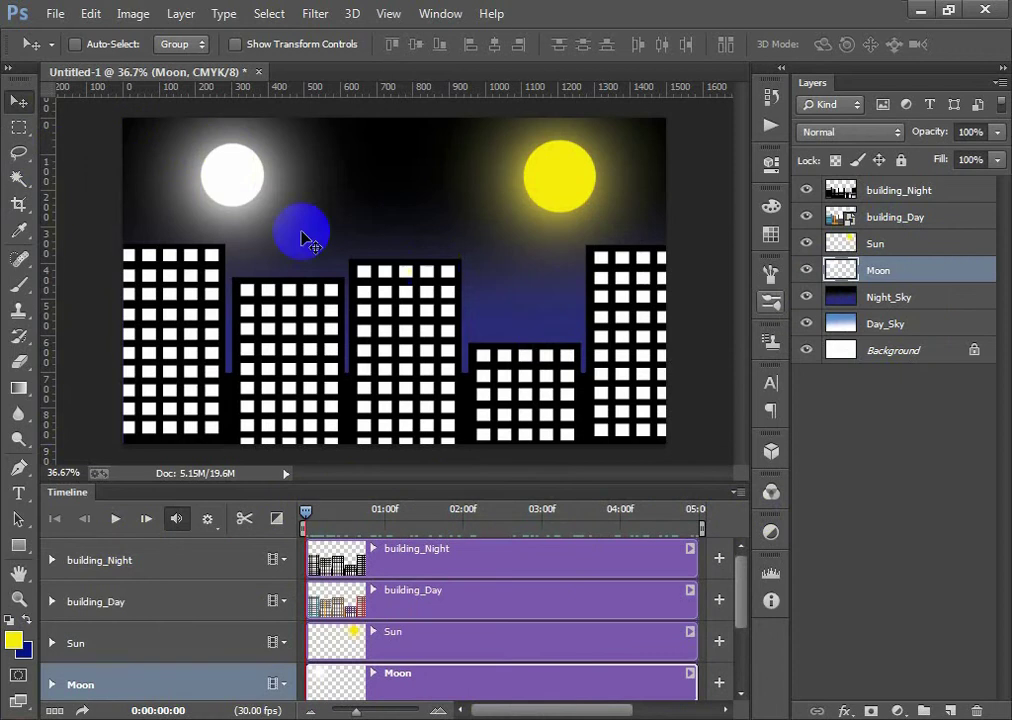
pyautogui.moveTo(255, 205)
pyautogui.mouseDown()
pyautogui.moveTo(246, 121)
pyautogui.moveTo(320, 264)
pyautogui.moveTo(289, 131)
pyautogui.mouseUp()
pyautogui.keyDown('alt'); pyautogui.scroll(-1, 323, 266); pyautogui.keyUp('alt')
pyautogui.keyDown('alt'); pyautogui.scroll(-1, 323, 266); pyautogui.keyUp('alt')
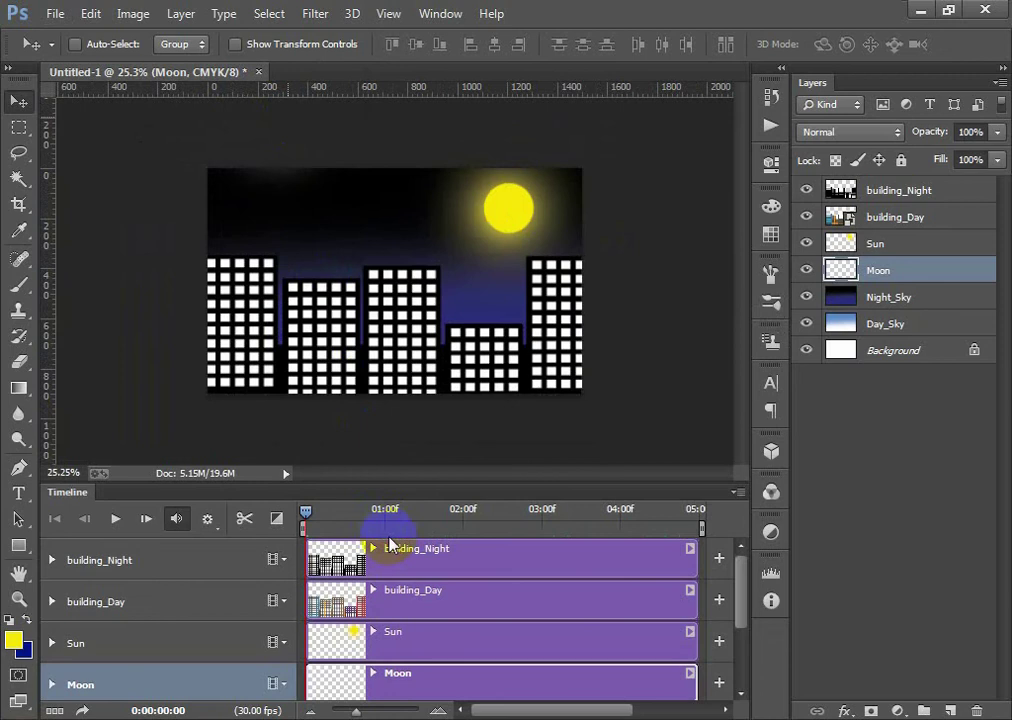
# - Start a Position keyframe on building_Night and test-move it, then undo the move
pyautogui.click(52, 561)
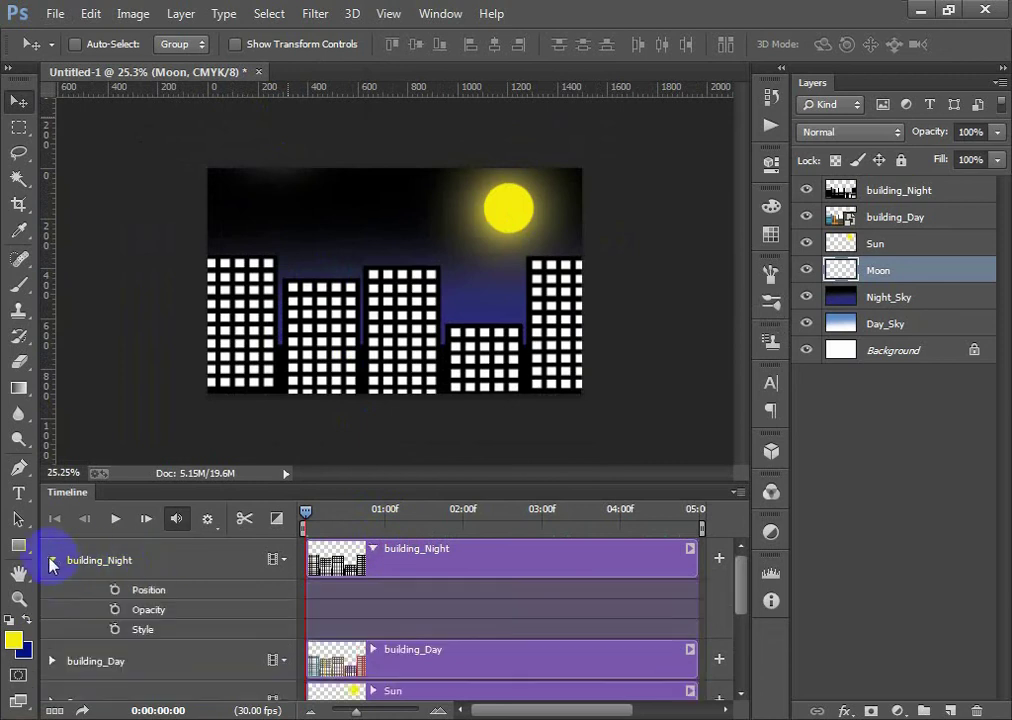
pyautogui.click(115, 590)
pyautogui.moveTo(305, 512); pyautogui.dragTo(520, 515)
pyautogui.moveTo(282, 182); pyautogui.dragTo(281, 236)
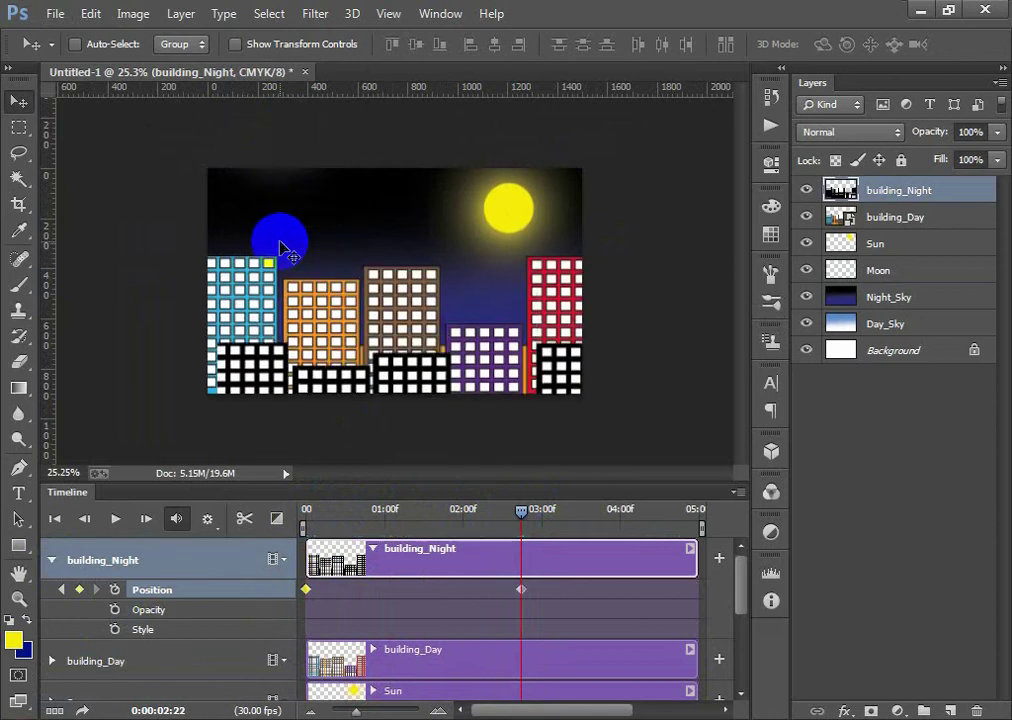
pyautogui.hotkey('ctrl', 'z')
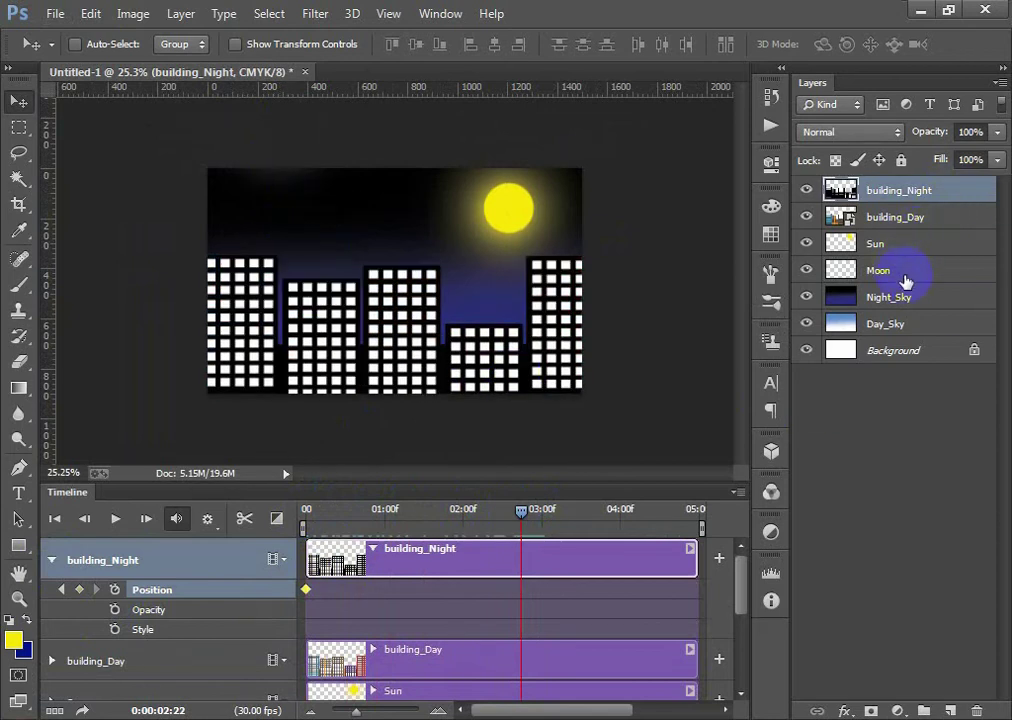
# - Enable Show Transform Controls, reposition the moon, and jump back to the first keyframe
pyautogui.click(905, 280)
pyautogui.click(339, 240)
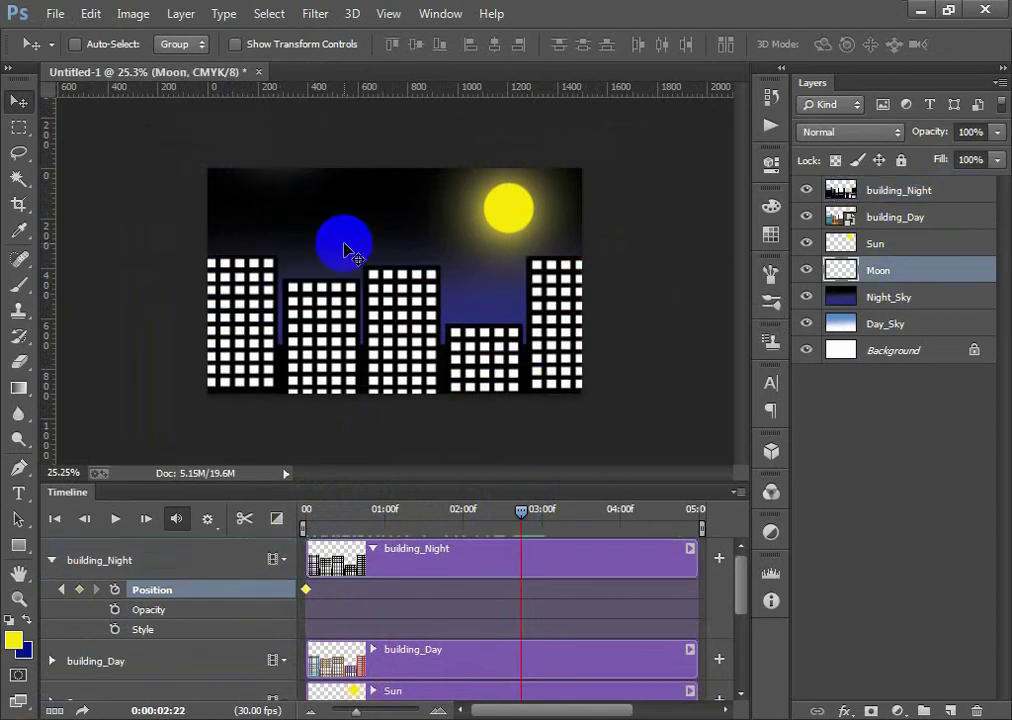
pyautogui.click(237, 45)
pyautogui.moveTo(305, 156); pyautogui.dragTo(318, 285)
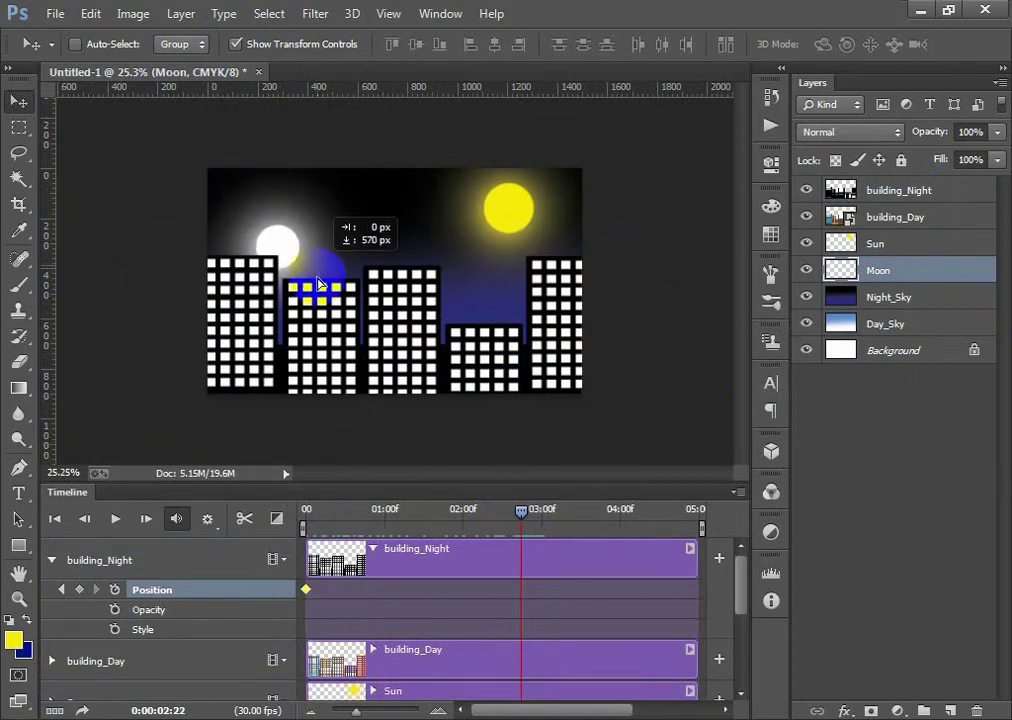
pyautogui.moveTo(318, 285); pyautogui.dragTo(384, 440)
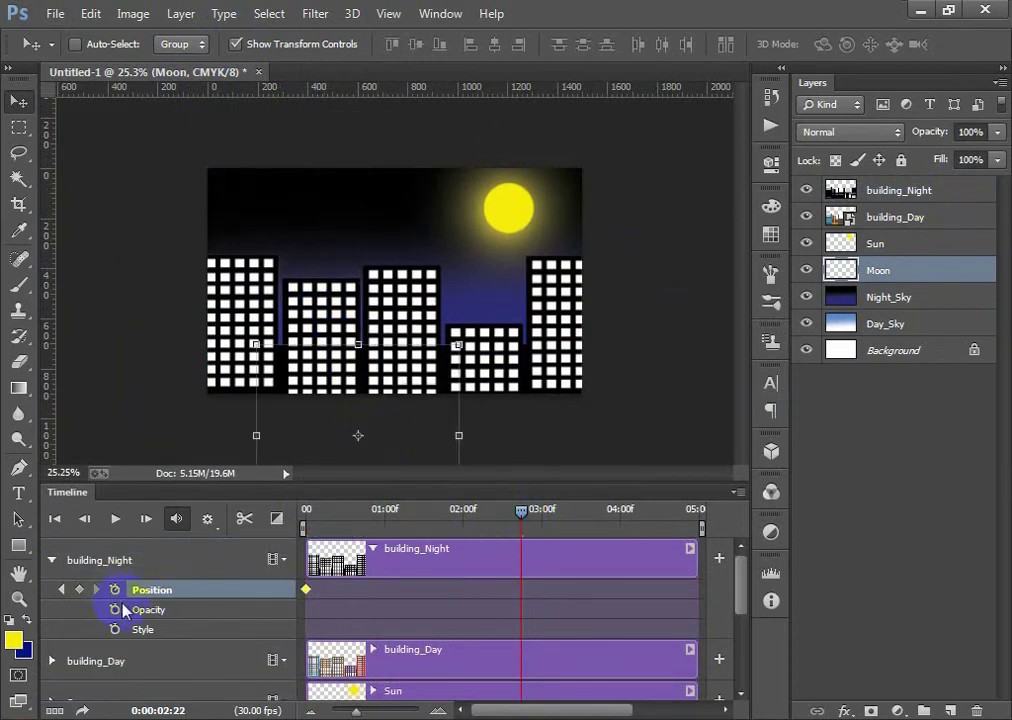
pyautogui.click(82, 591)
pyautogui.click(82, 591)
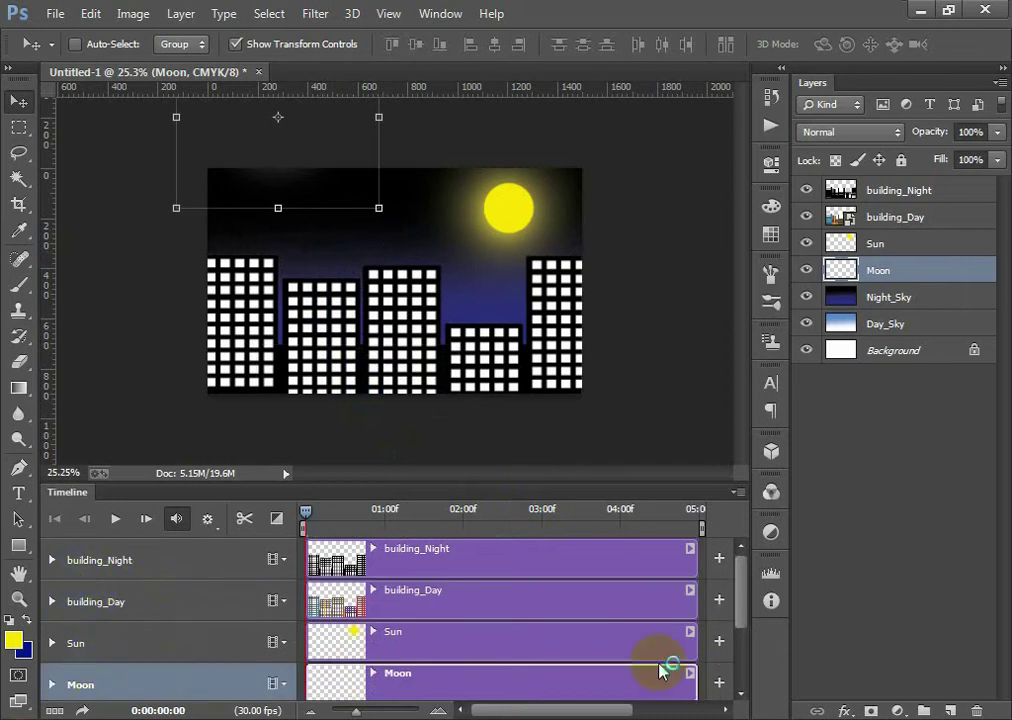
# - Keyframe the moon's position and sink it below the buildings at about 02:14
pyautogui.moveTo(741, 605); pyautogui.dragTo(743, 635)
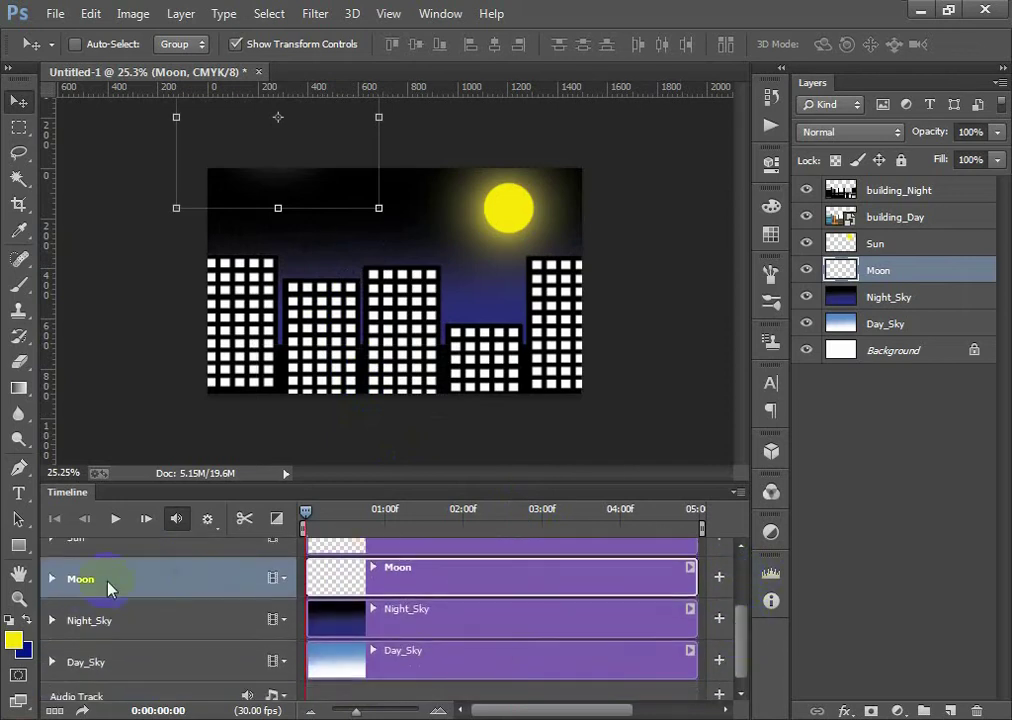
pyautogui.click(52, 580)
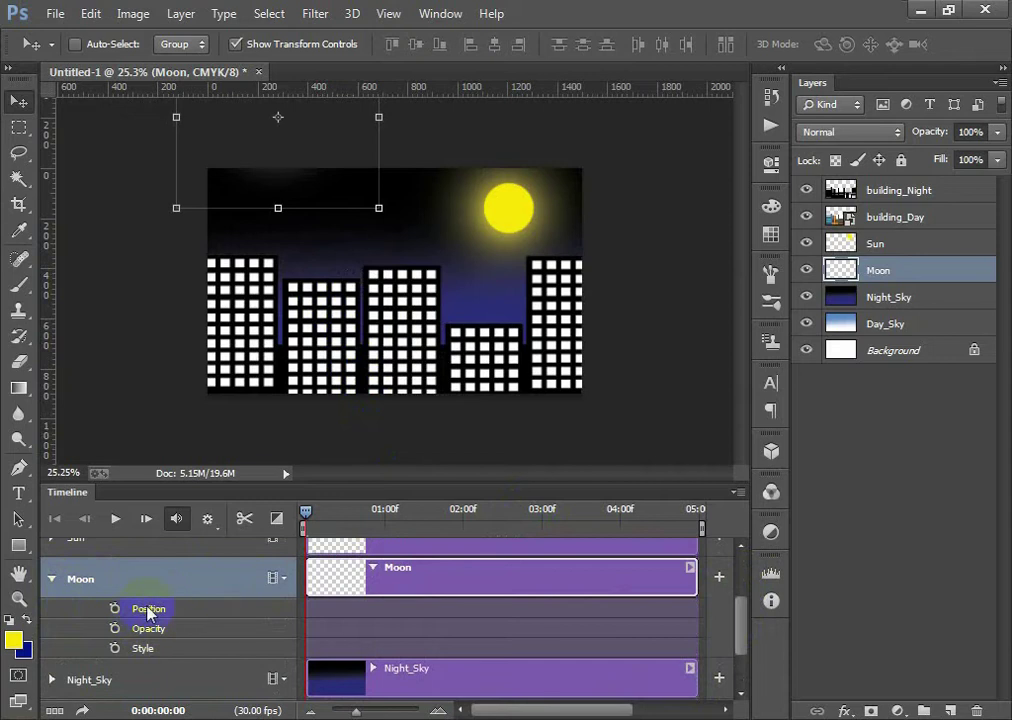
pyautogui.click(115, 609)
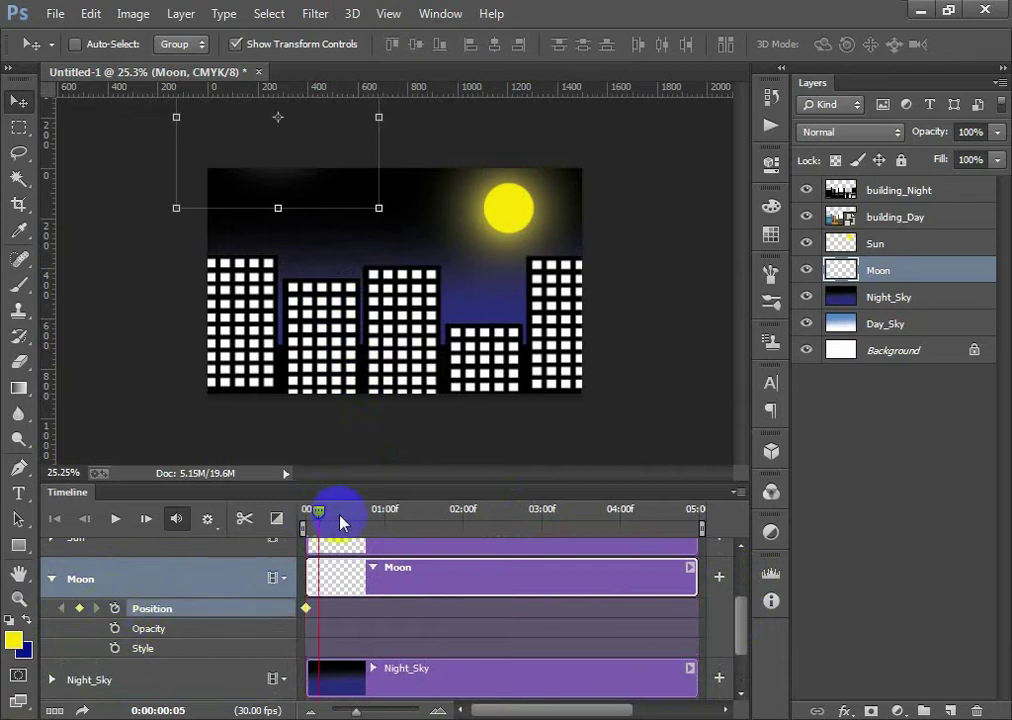
pyautogui.moveTo(340, 522); pyautogui.dragTo(700, 533)
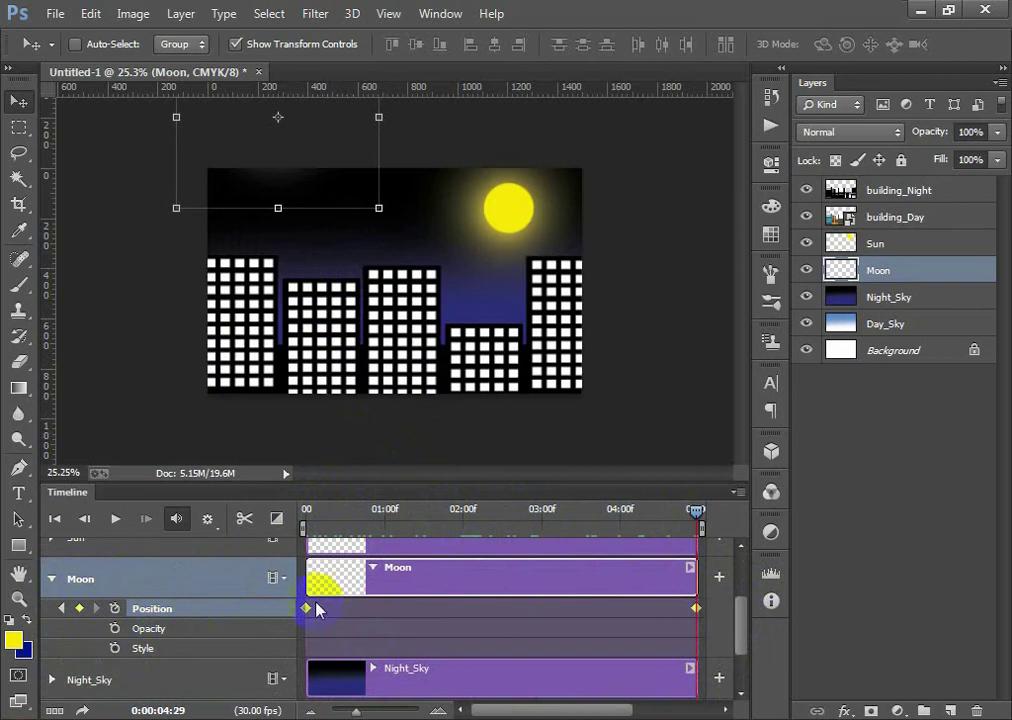
pyautogui.moveTo(530, 518); pyautogui.dragTo(502, 532)
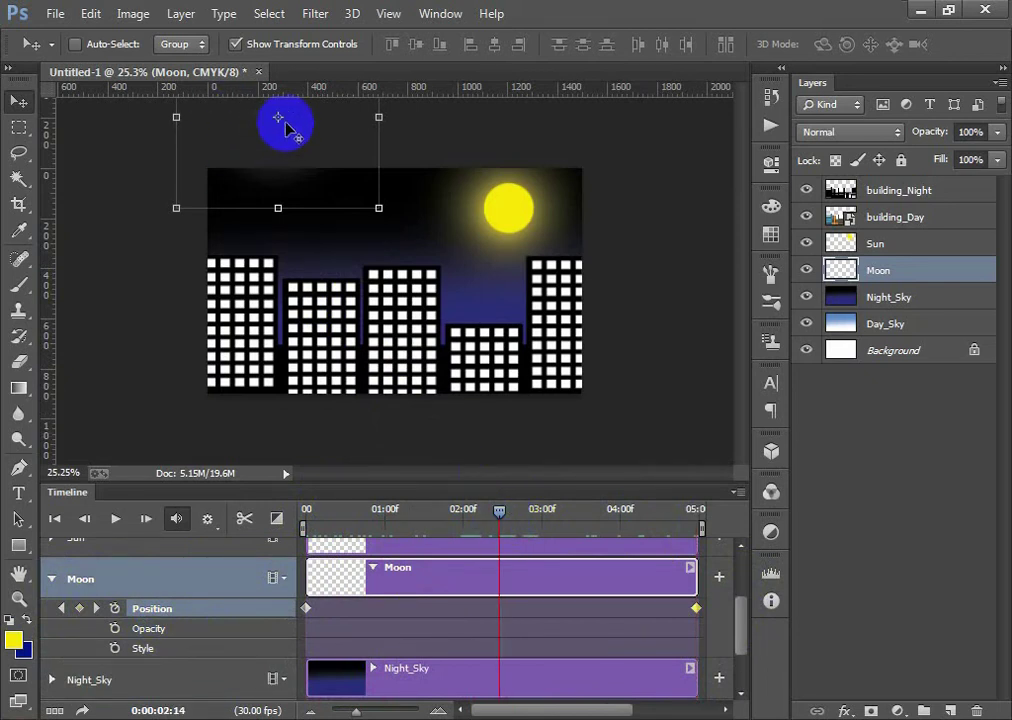
pyautogui.moveTo(278, 117)
pyautogui.mouseDown()
pyautogui.moveTo(281, 183)
pyautogui.moveTo(367, 466)
pyautogui.moveTo(400, 445)
pyautogui.mouseUp()
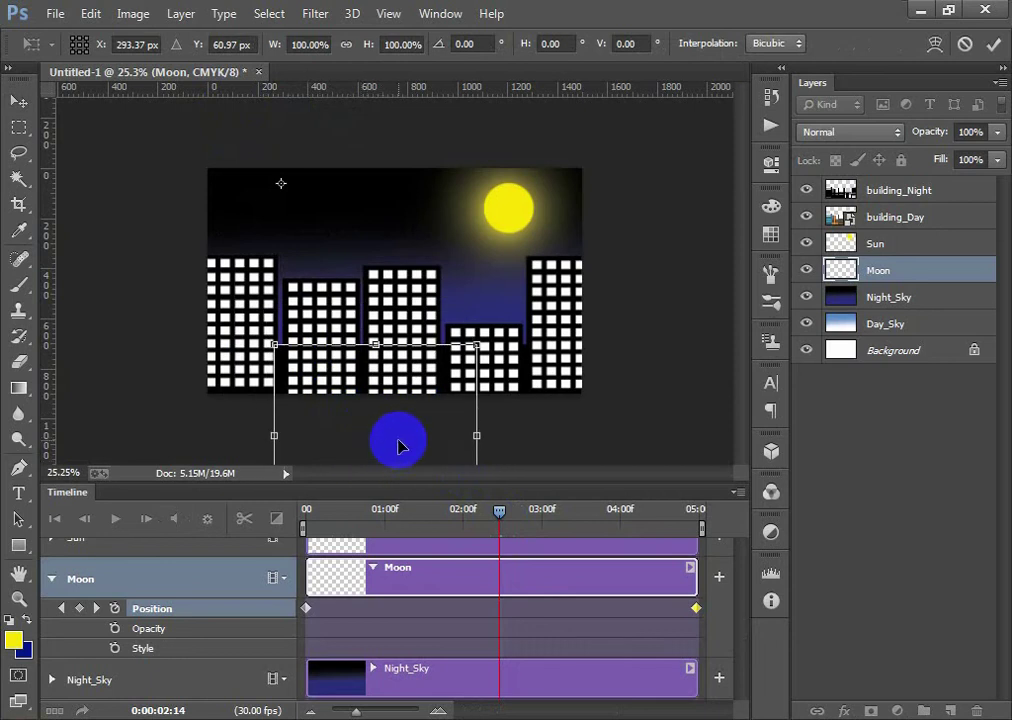
pyautogui.press('Return')
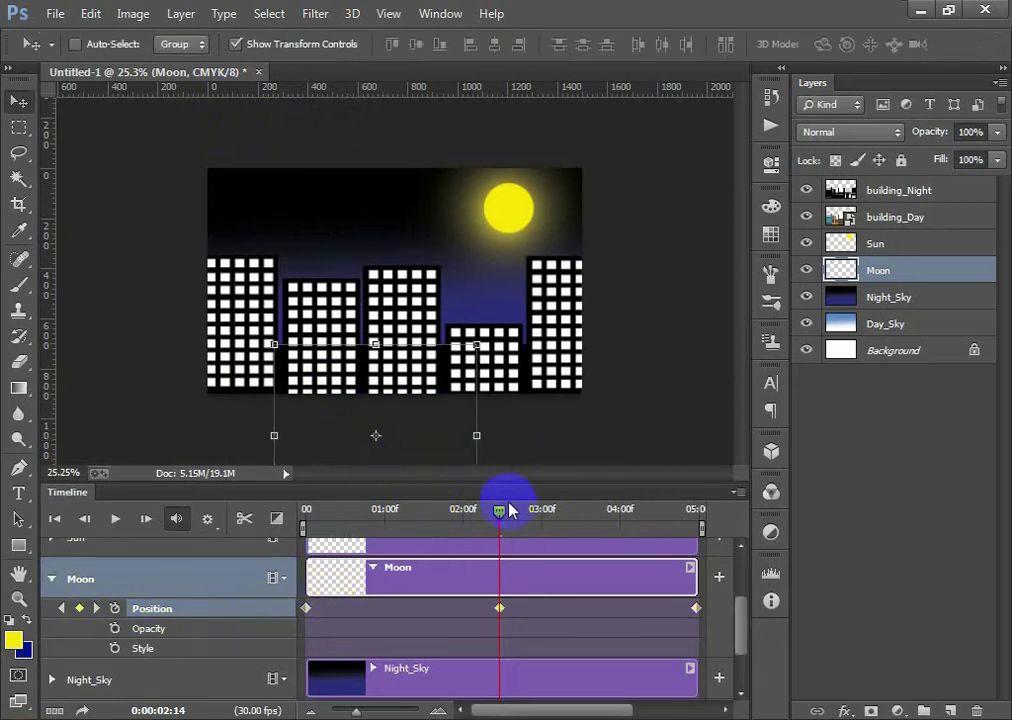
# - Delete the moon's Position keyframes and drag the moon back to the top-left sky
pyautogui.moveTo(298, 530); pyautogui.dragTo(300, 520)
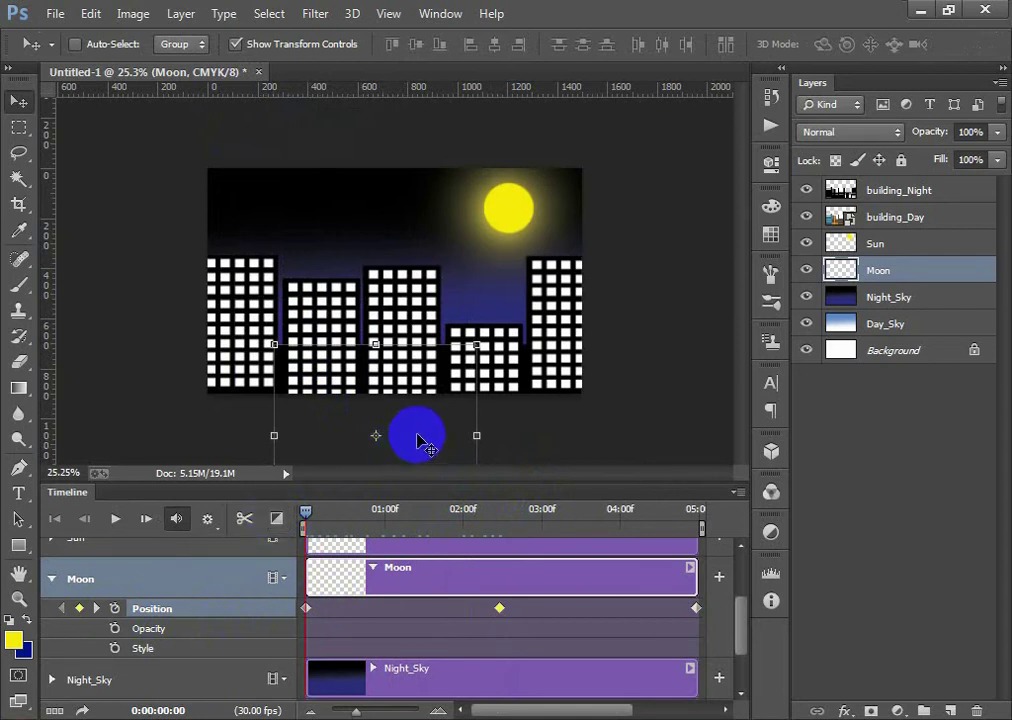
pyautogui.moveTo(418, 433); pyautogui.dragTo(312, 145)
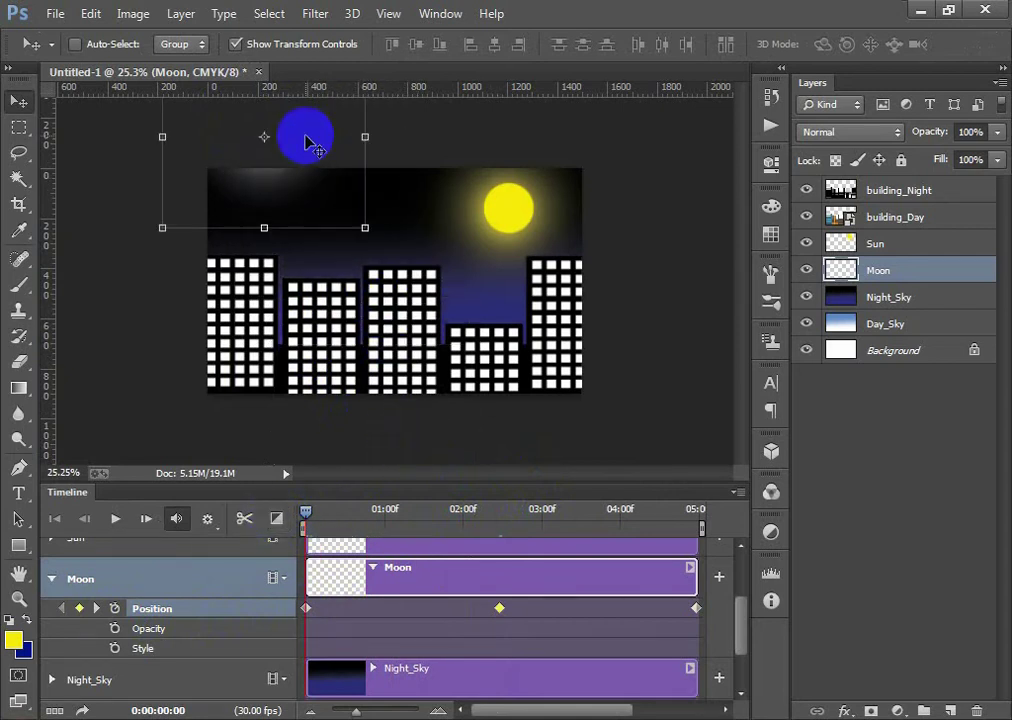
pyautogui.moveTo(345, 520); pyautogui.dragTo(607, 565)
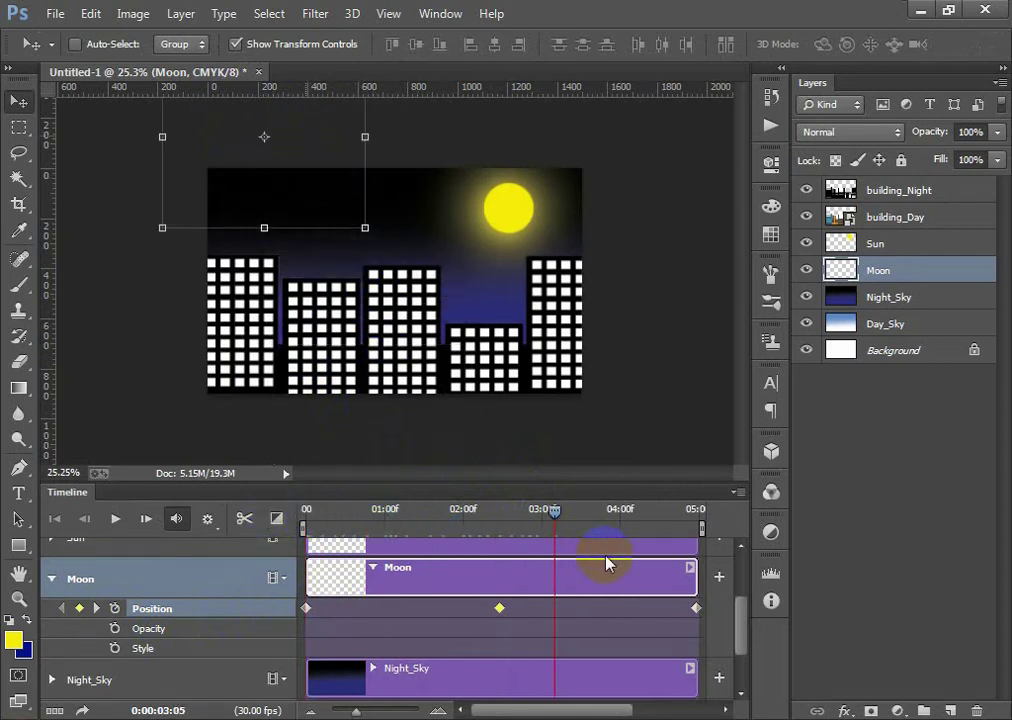
pyautogui.moveTo(720, 577); pyautogui.dragTo(700, 577)
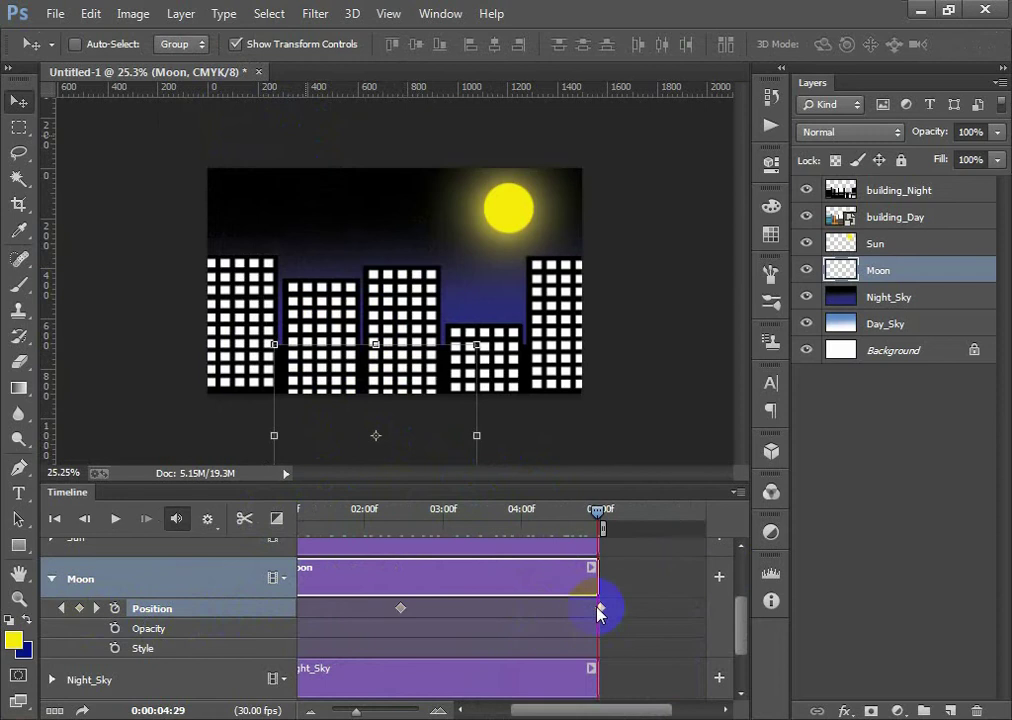
pyautogui.press('Delete')
pyautogui.moveTo(614, 712); pyautogui.dragTo(472, 710)
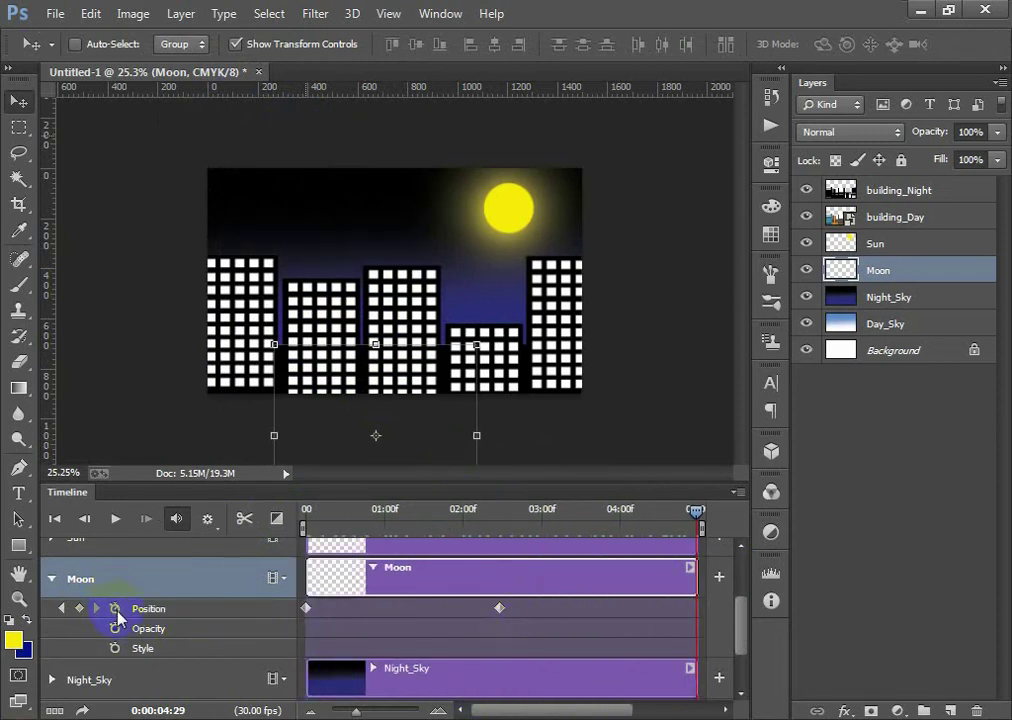
pyautogui.moveTo(373, 406); pyautogui.dragTo(262, 155)
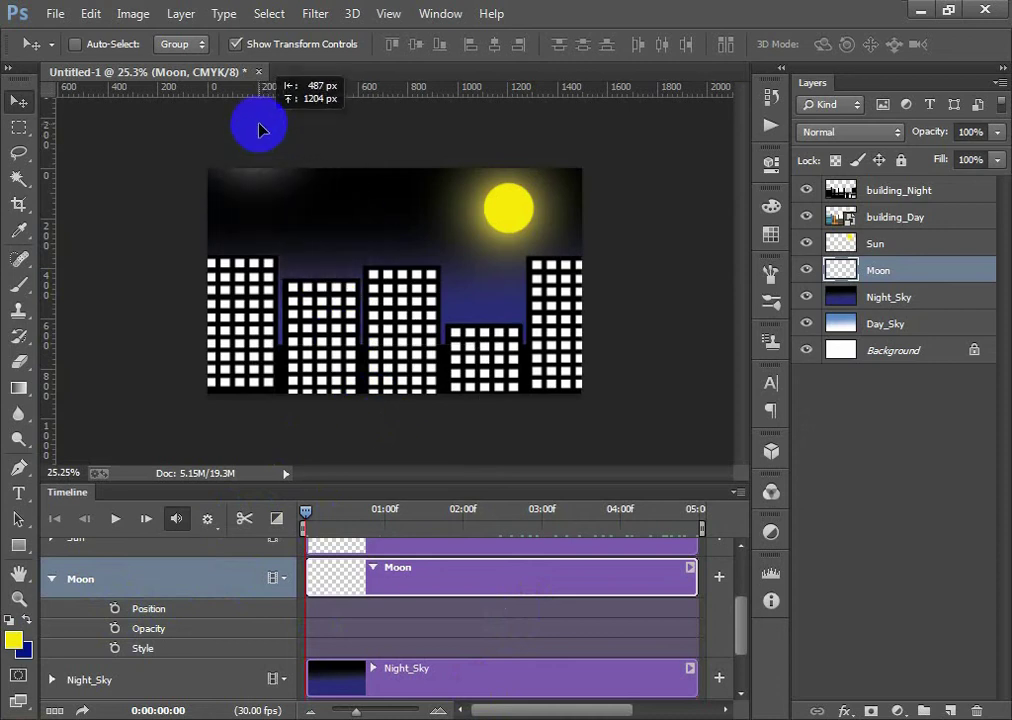
# - Keyframe the moon at top-left at frame 0 and below the buildings at 02:20
pyautogui.moveTo(262, 155); pyautogui.dragTo(260, 130)
pyautogui.click(147, 612)
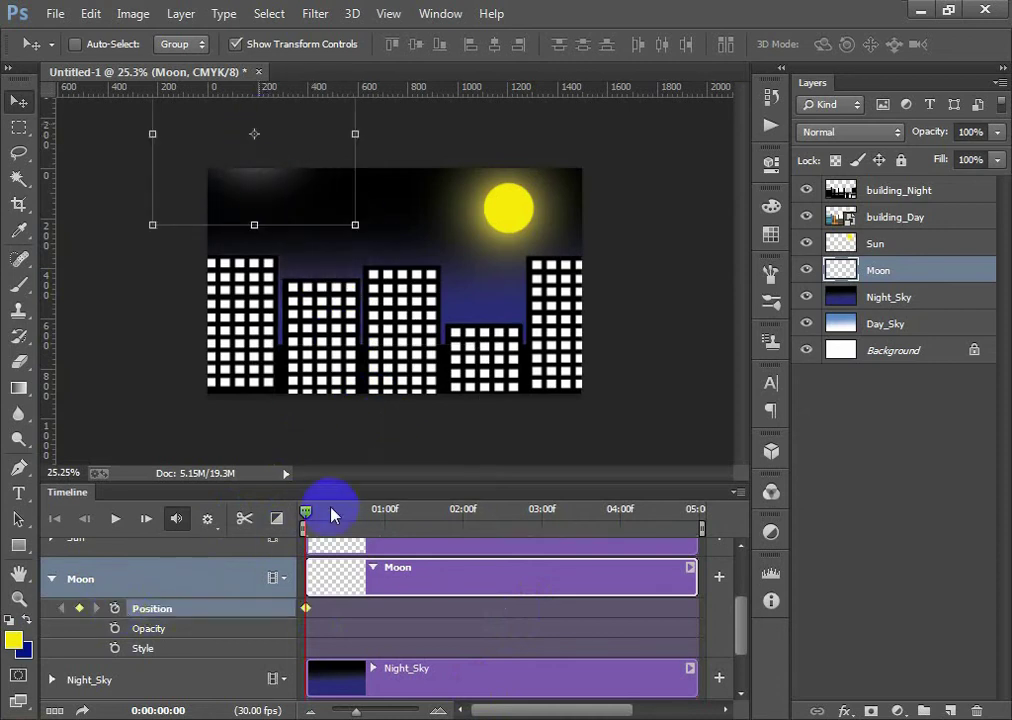
pyautogui.moveTo(306, 512); pyautogui.dragTo(700, 506)
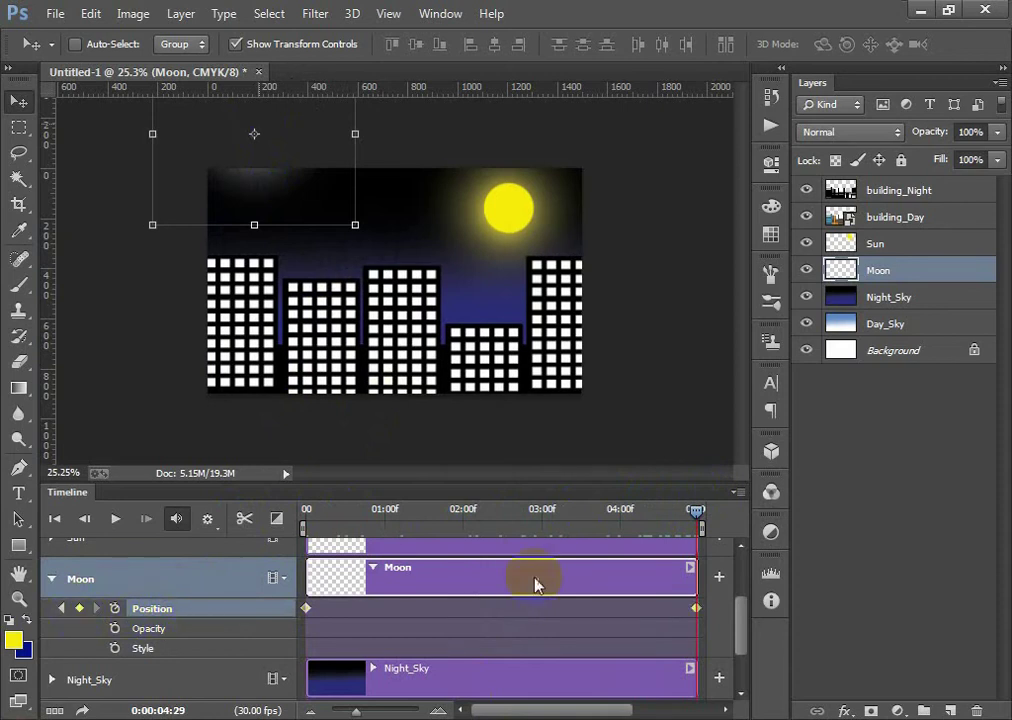
pyautogui.click(516, 512)
pyautogui.moveTo(316, 199); pyautogui.dragTo(310, 218)
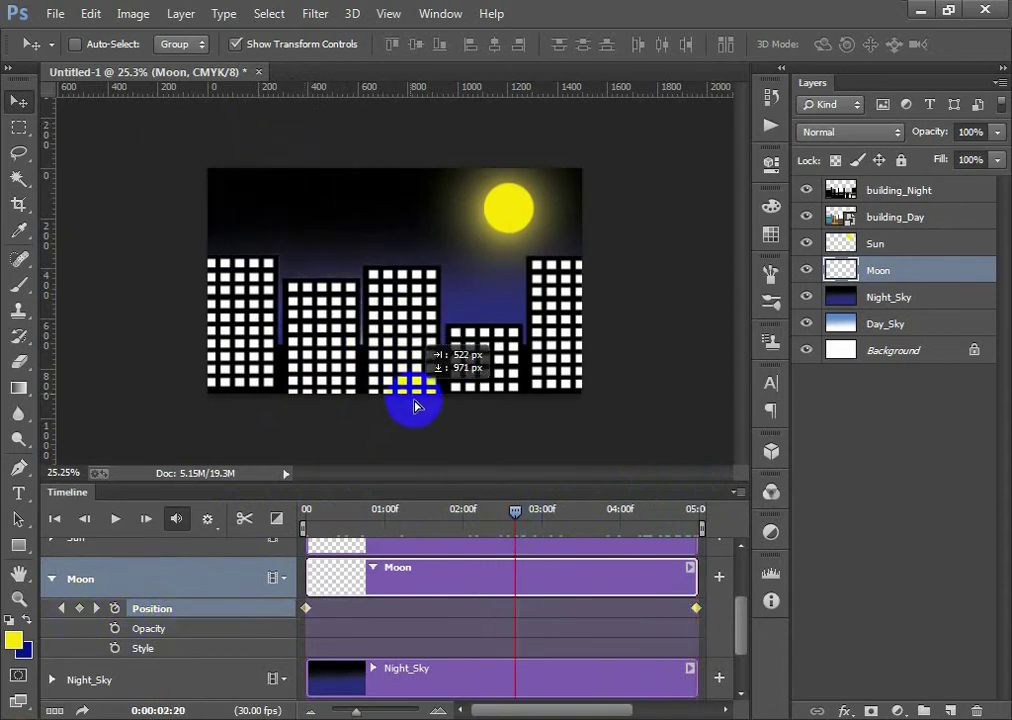
pyautogui.moveTo(310, 218); pyautogui.dragTo(405, 419)
pyautogui.click(516, 608)
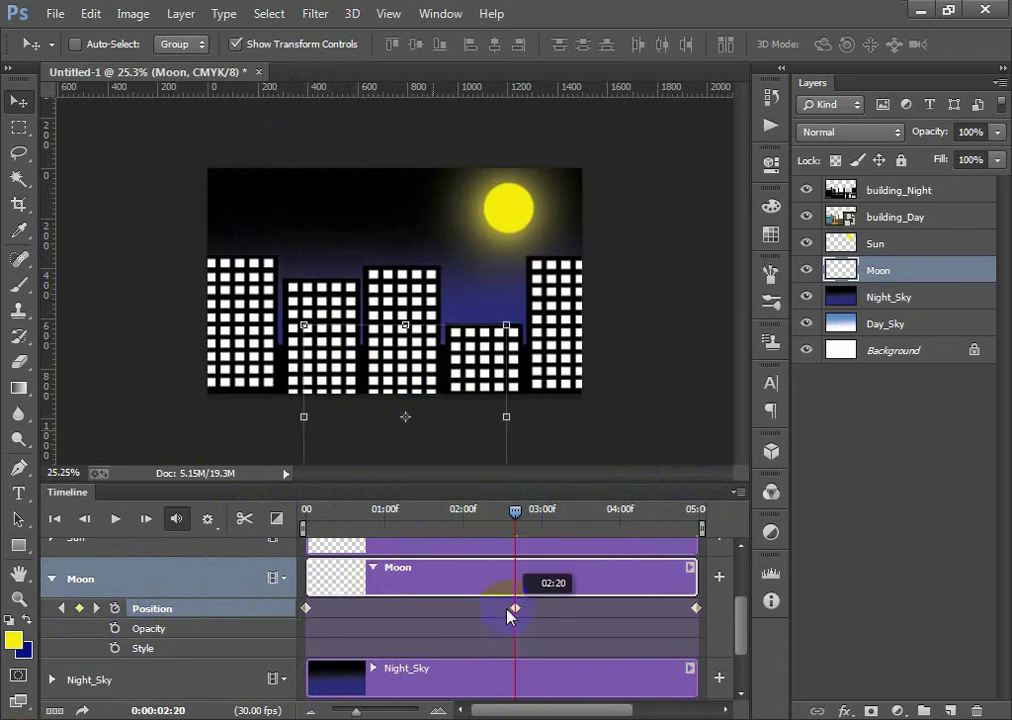
# - Preview the moon's motion and slide its setting keyframe earlier to 02:12
pyautogui.moveTo(515, 510)
pyautogui.mouseDown()
pyautogui.moveTo(280, 530)
pyautogui.moveTo(503, 538)
pyautogui.moveTo(221, 583)
pyautogui.mouseUp()
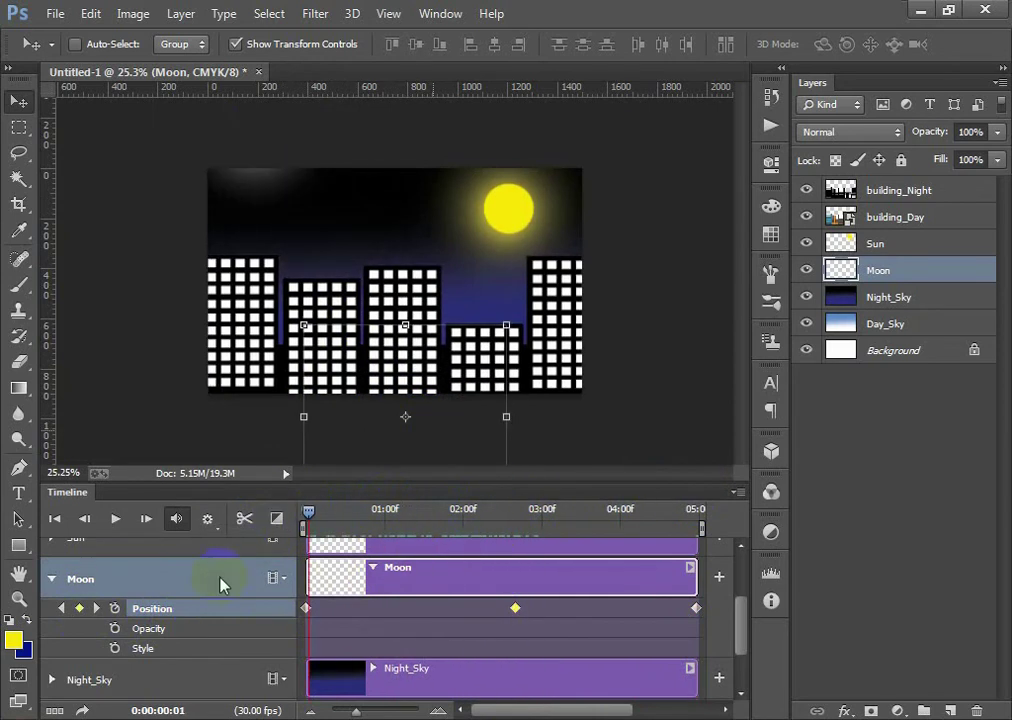
pyautogui.click(116, 518)
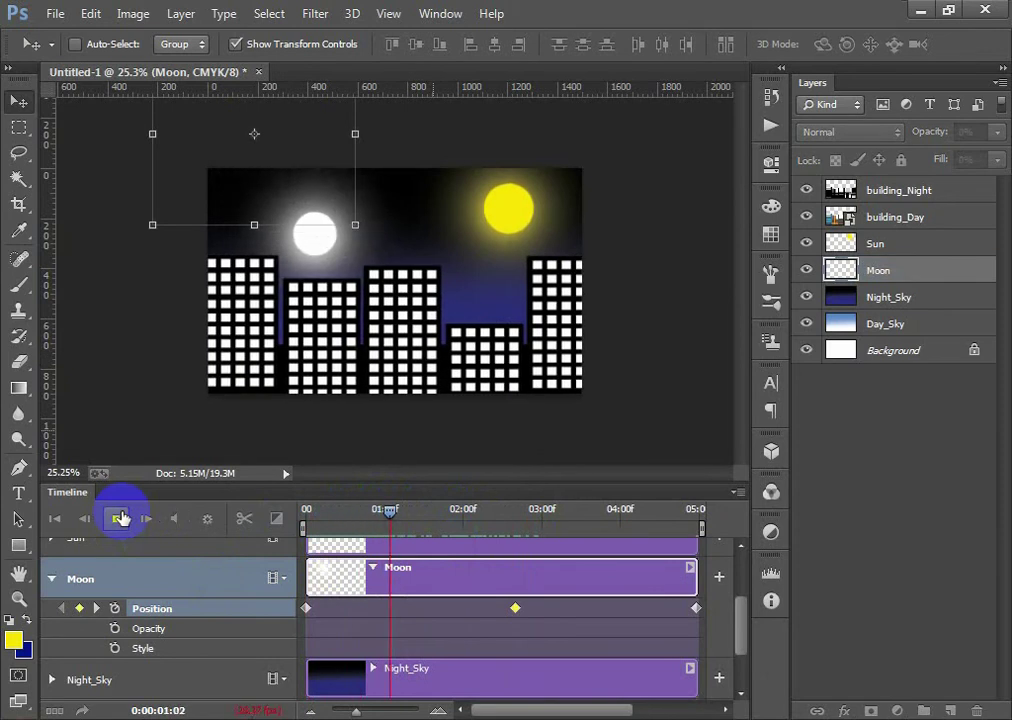
pyautogui.click(120, 518)
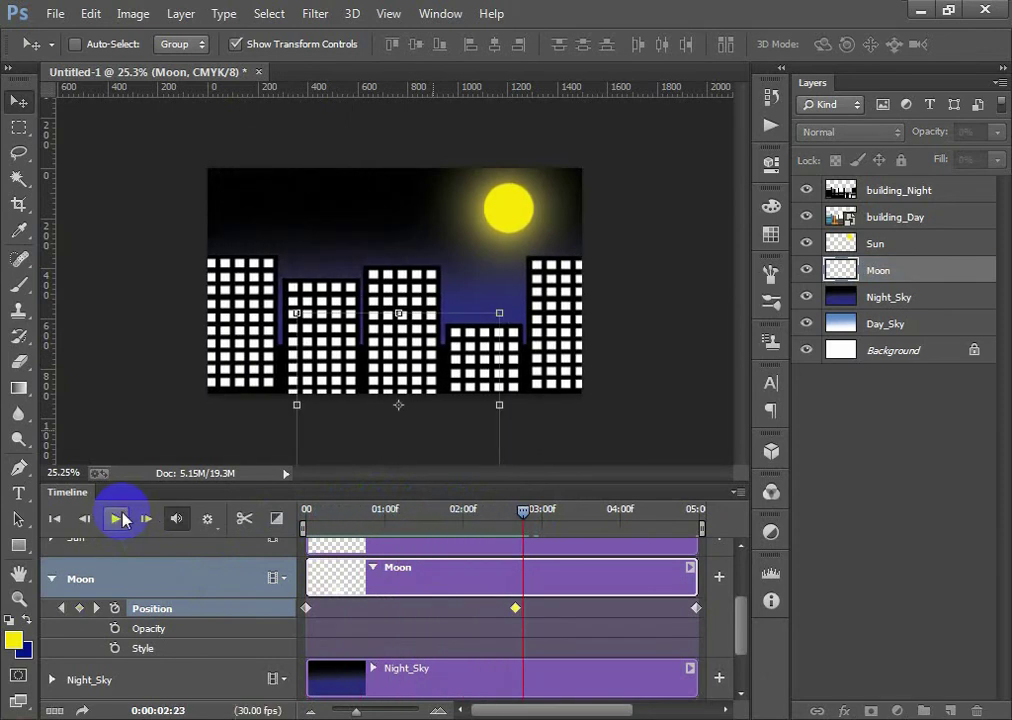
pyautogui.moveTo(527, 513)
pyautogui.mouseDown()
pyautogui.moveTo(271, 524)
pyautogui.moveTo(391, 501)
pyautogui.moveTo(500, 525)
pyautogui.moveTo(660, 520)
pyautogui.mouseUp()
pyautogui.click(320, 518)
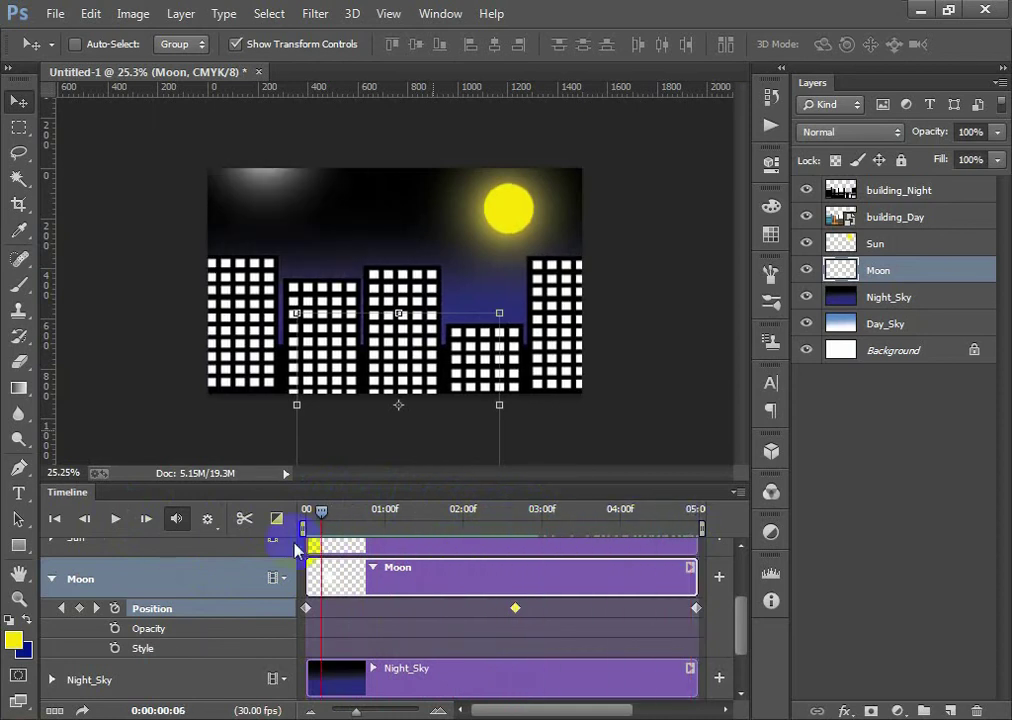
pyautogui.moveTo(515, 609)
pyautogui.mouseDown()
pyautogui.moveTo(494, 609)
pyautogui.moveTo(500, 622)
pyautogui.mouseUp()
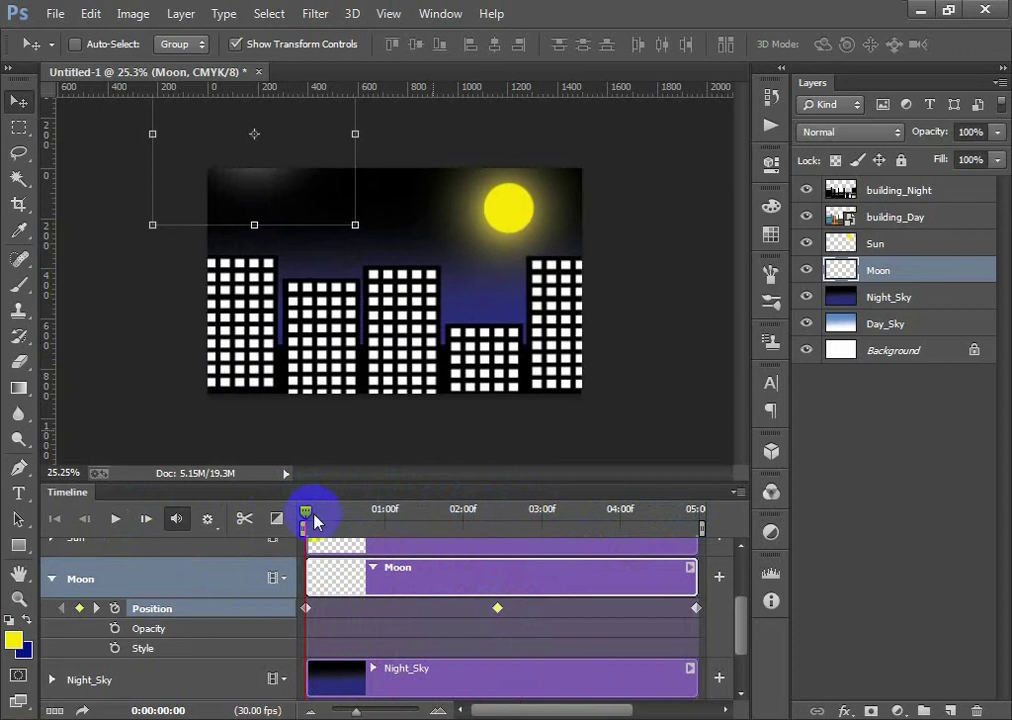
pyautogui.moveTo(313, 522)
pyautogui.mouseDown()
pyautogui.moveTo(391, 515)
pyautogui.moveTo(455, 530)
pyautogui.mouseUp()
pyautogui.moveTo(545, 545)
pyautogui.mouseDown()
pyautogui.moveTo(689, 553)
pyautogui.moveTo(300, 562)
pyautogui.moveTo(373, 549)
pyautogui.moveTo(503, 577)
pyautogui.moveTo(267, 661)
pyautogui.moveTo(305, 542)
pyautogui.moveTo(477, 592)
pyautogui.moveTo(606, 604)
pyautogui.mouseUp()
# - Delete the extra end keyframe, raise the moon slightly at frame 0, and collapse the Moon track
pyautogui.click(696, 608)
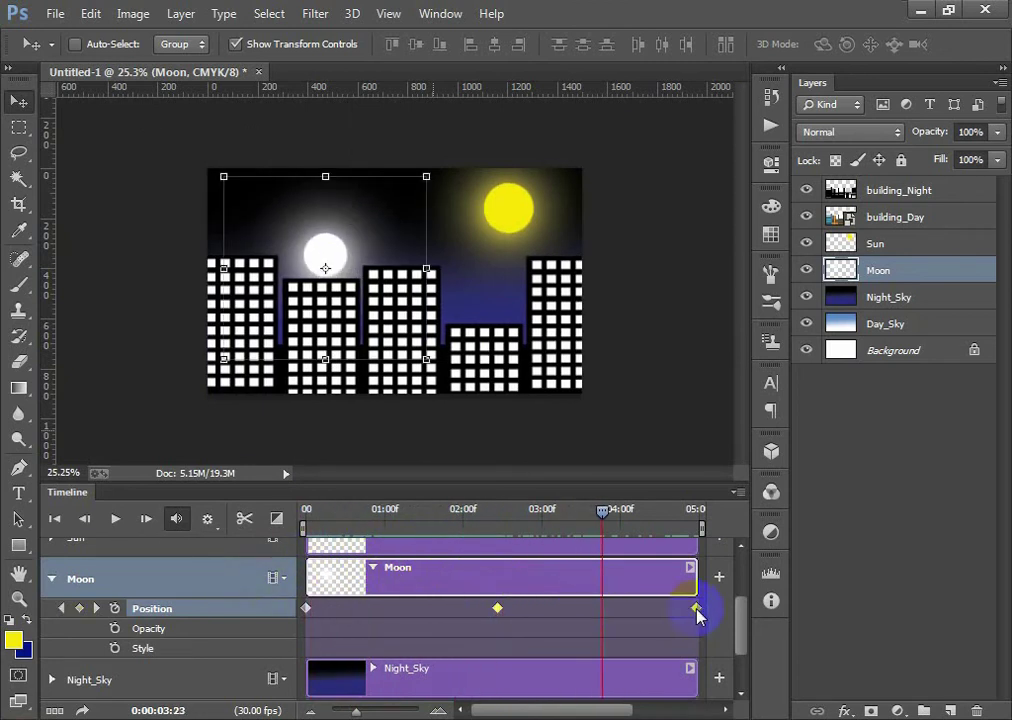
pyautogui.press('Delete')
pyautogui.click(603, 579)
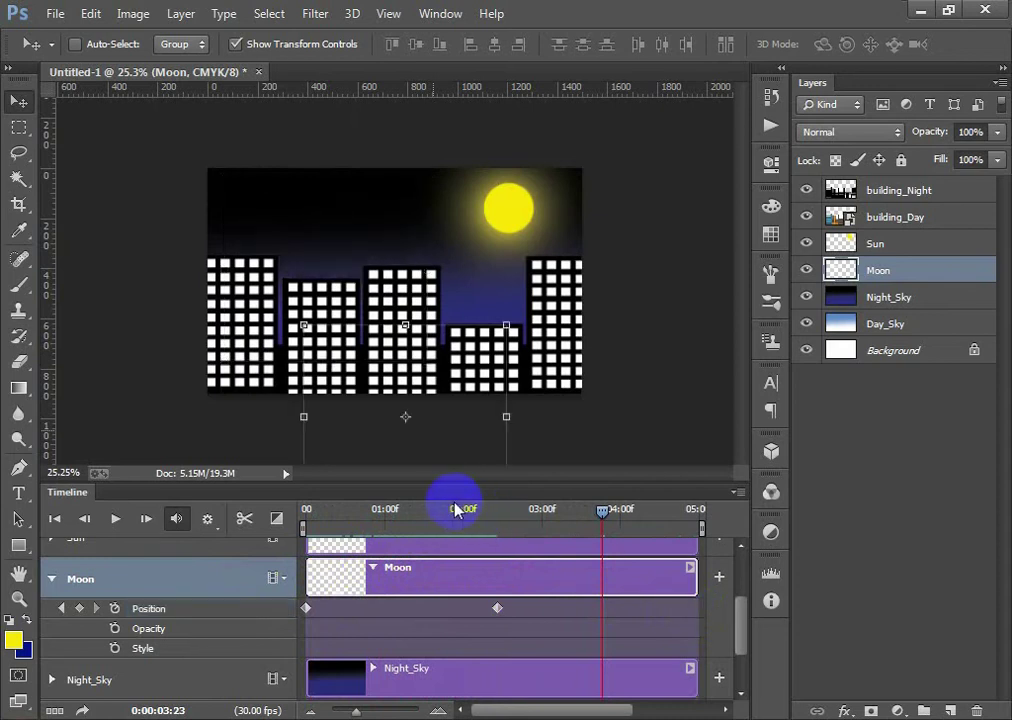
pyautogui.moveTo(452, 505)
pyautogui.mouseDown()
pyautogui.moveTo(328, 545)
pyautogui.moveTo(244, 531)
pyautogui.mouseUp()
pyautogui.moveTo(405, 370); pyautogui.dragTo(277, 150)
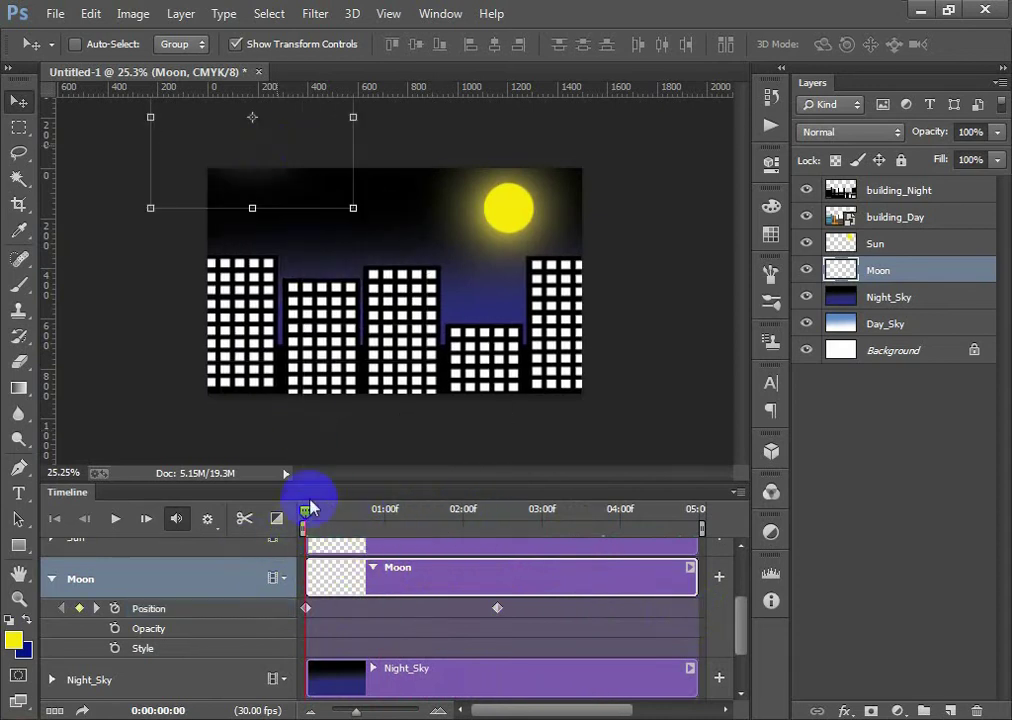
pyautogui.moveTo(310, 507); pyautogui.dragTo(593, 587)
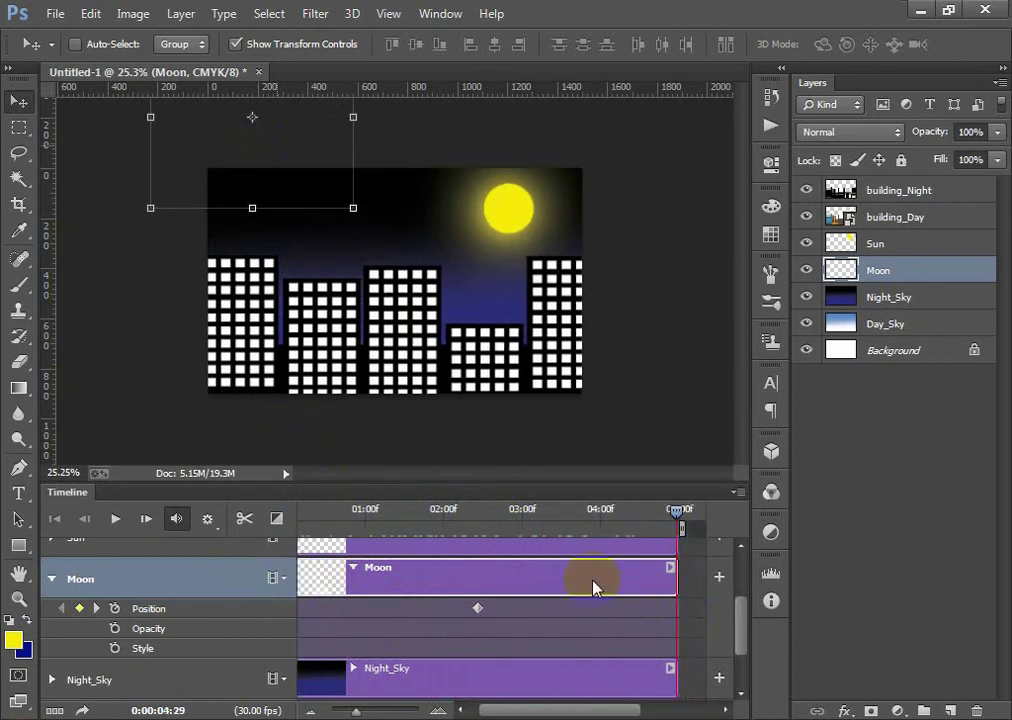
pyautogui.press('Home')
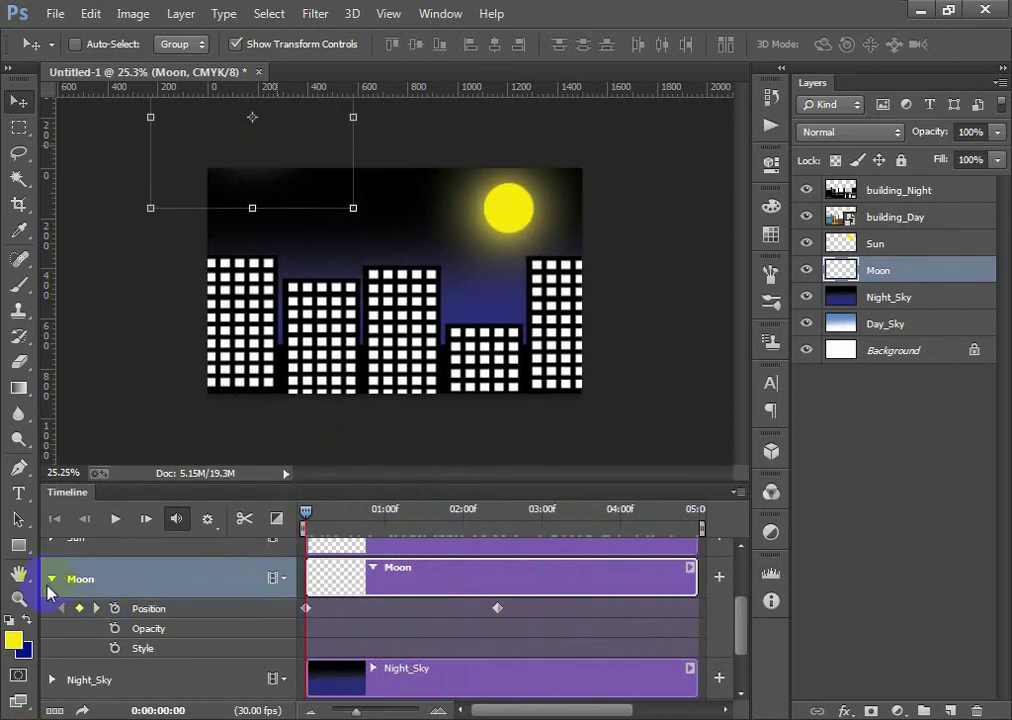
pyautogui.click(52, 580)
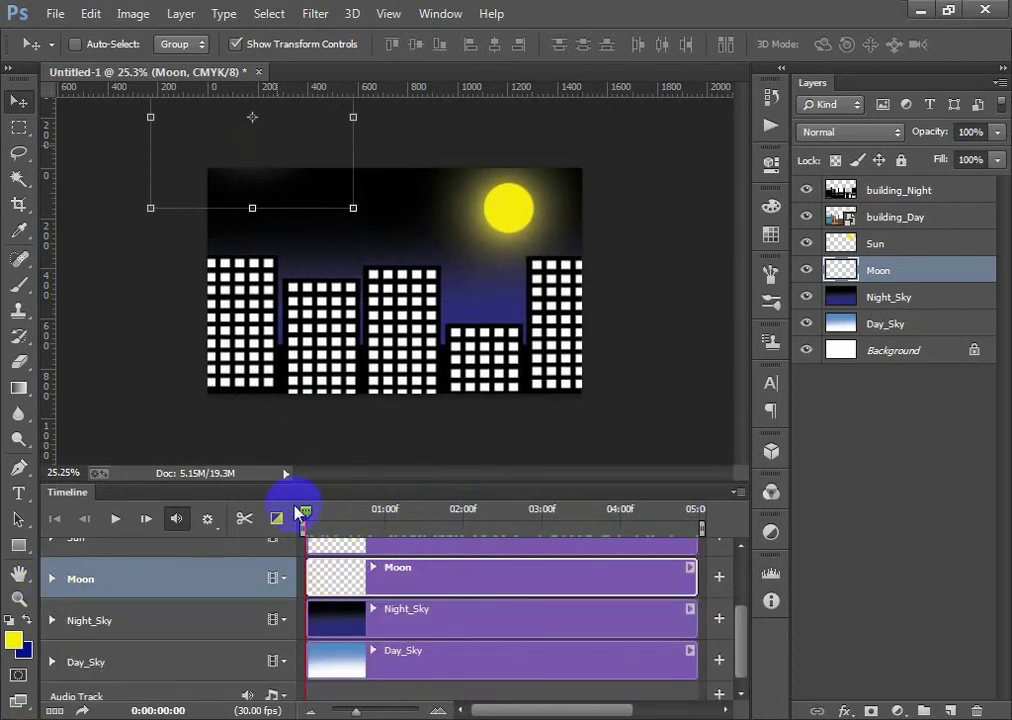
# - Keyframe the sun's position hidden behind the buildings at 02:17
pyautogui.moveTo(302, 513); pyautogui.dragTo(517, 512)
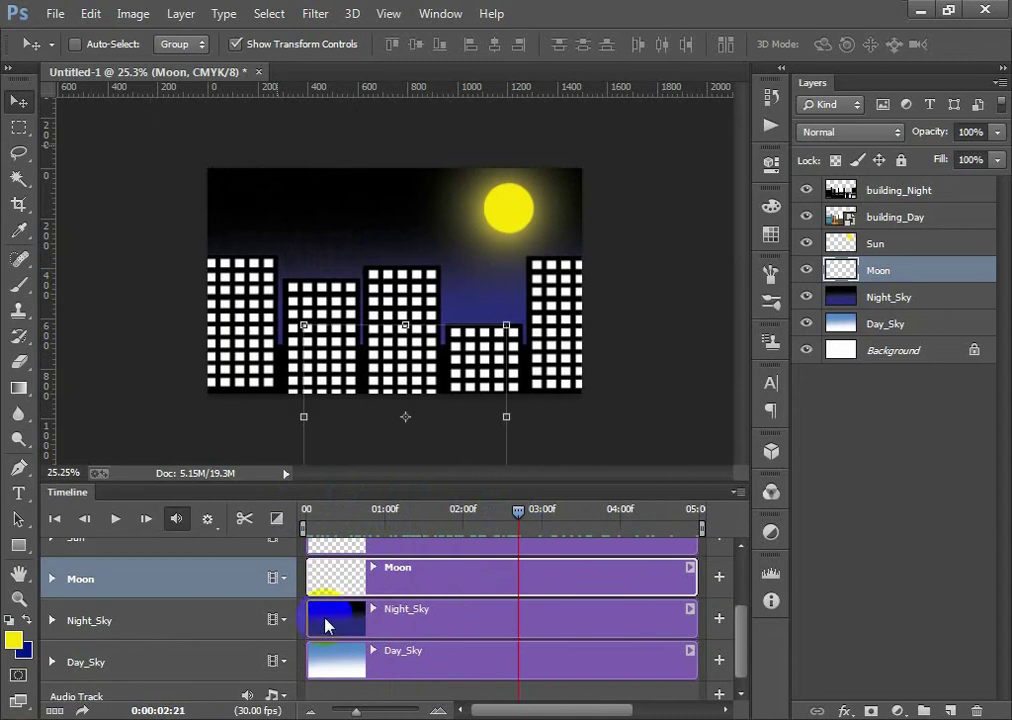
pyautogui.click(532, 546)
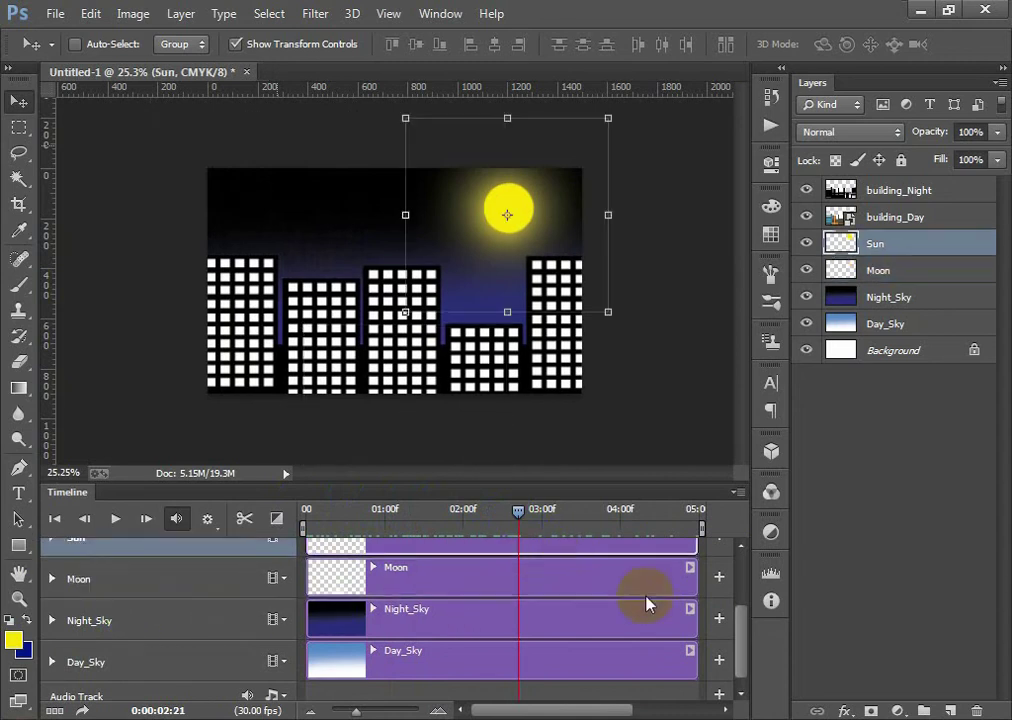
pyautogui.moveTo(745, 630); pyautogui.dragTo(745, 605)
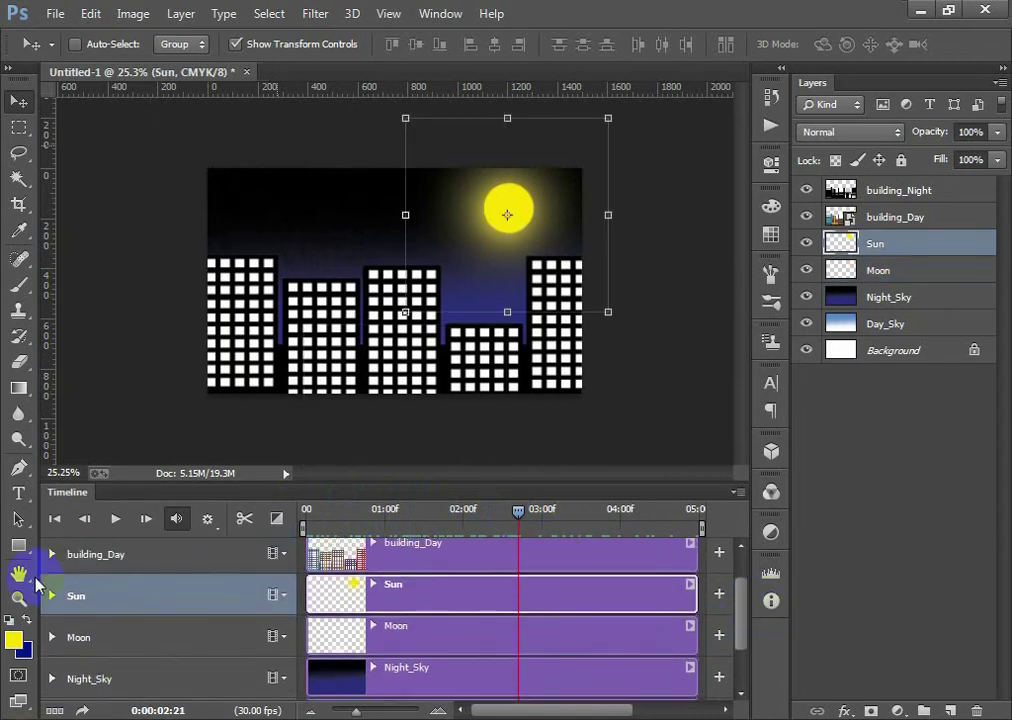
pyautogui.click(53, 596)
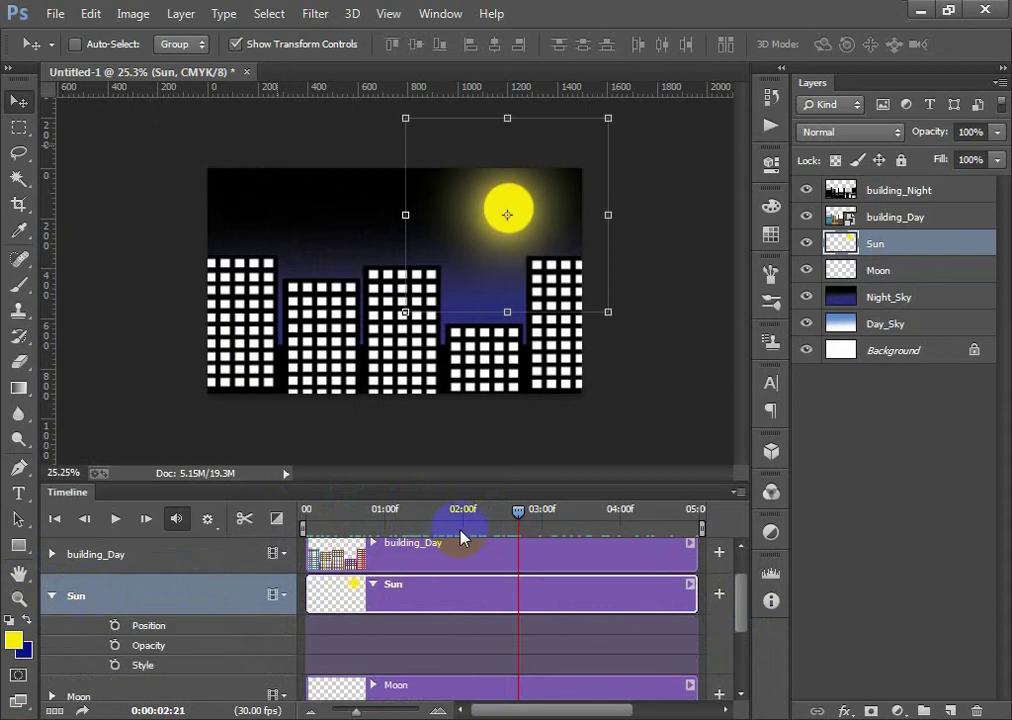
pyautogui.moveTo(518, 514); pyautogui.dragTo(476, 532)
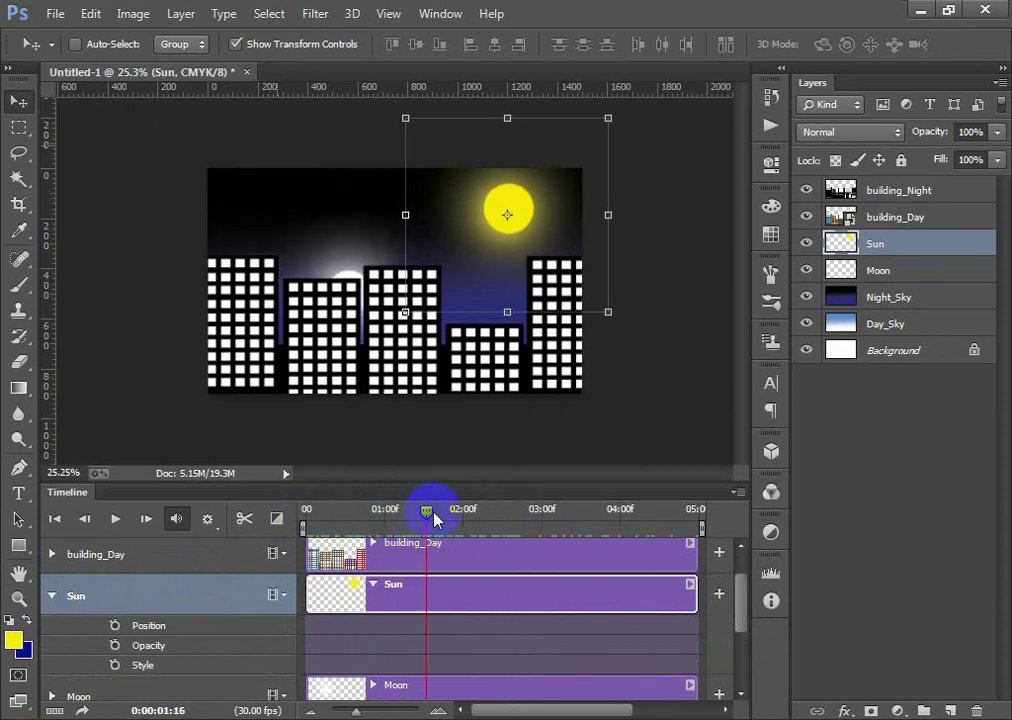
pyautogui.moveTo(476, 532); pyautogui.dragTo(507, 512)
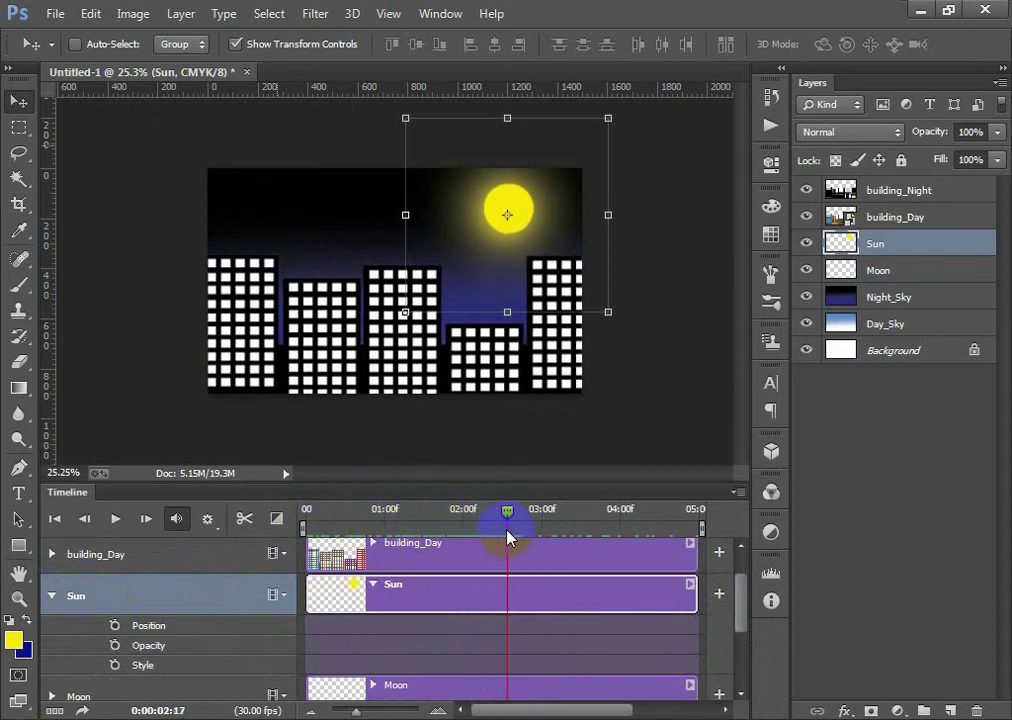
pyautogui.moveTo(508, 214); pyautogui.dragTo(436, 421)
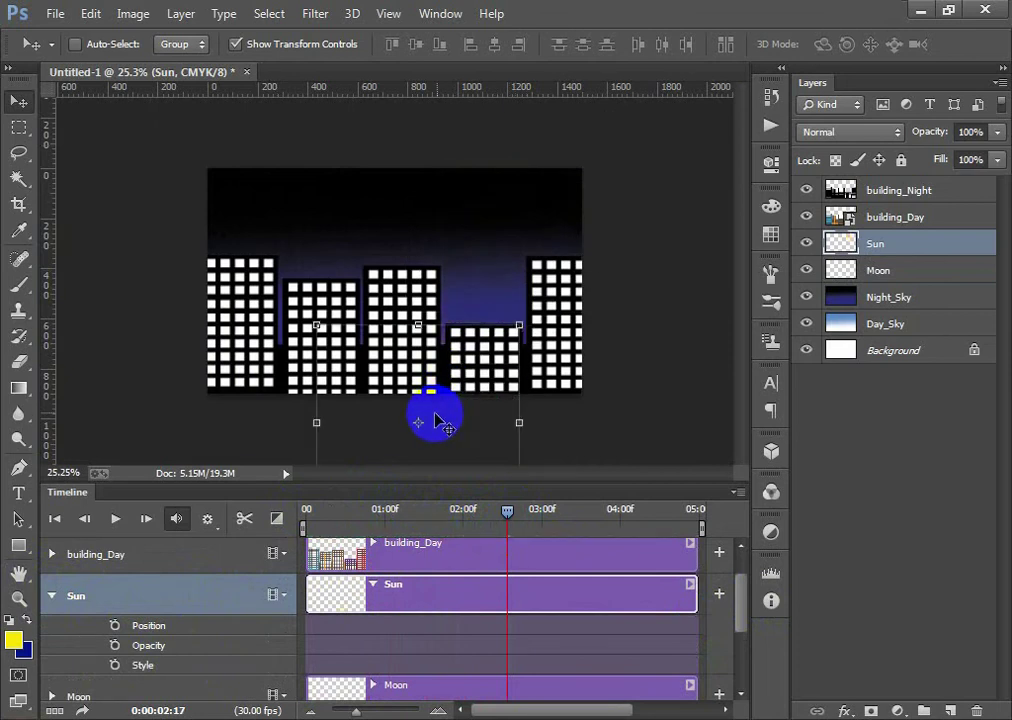
pyautogui.click(115, 626)
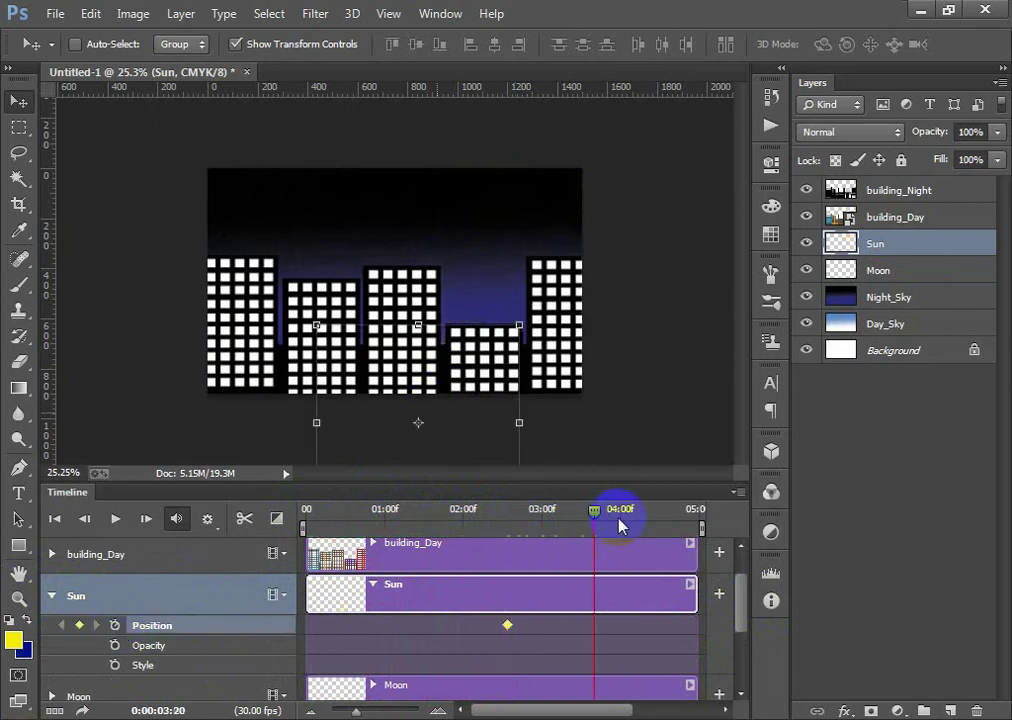
# - Raise the sun into the top-right sky at the end, preview, and collapse the Sun track
pyautogui.moveTo(620, 527); pyautogui.dragTo(705, 497)
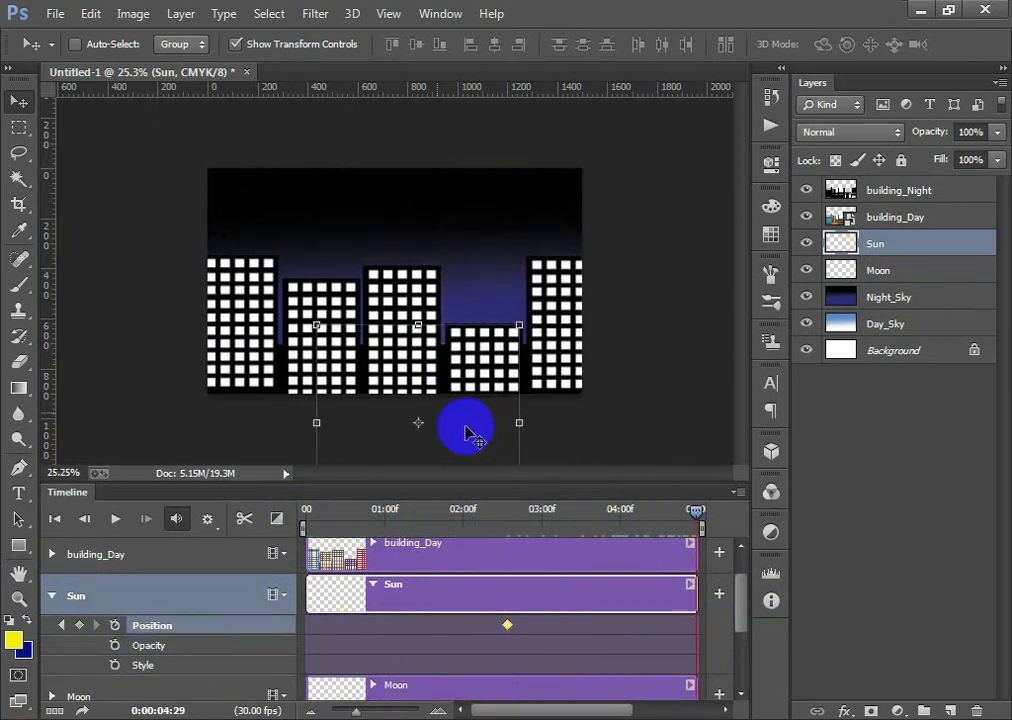
pyautogui.moveTo(466, 428); pyautogui.dragTo(569, 124)
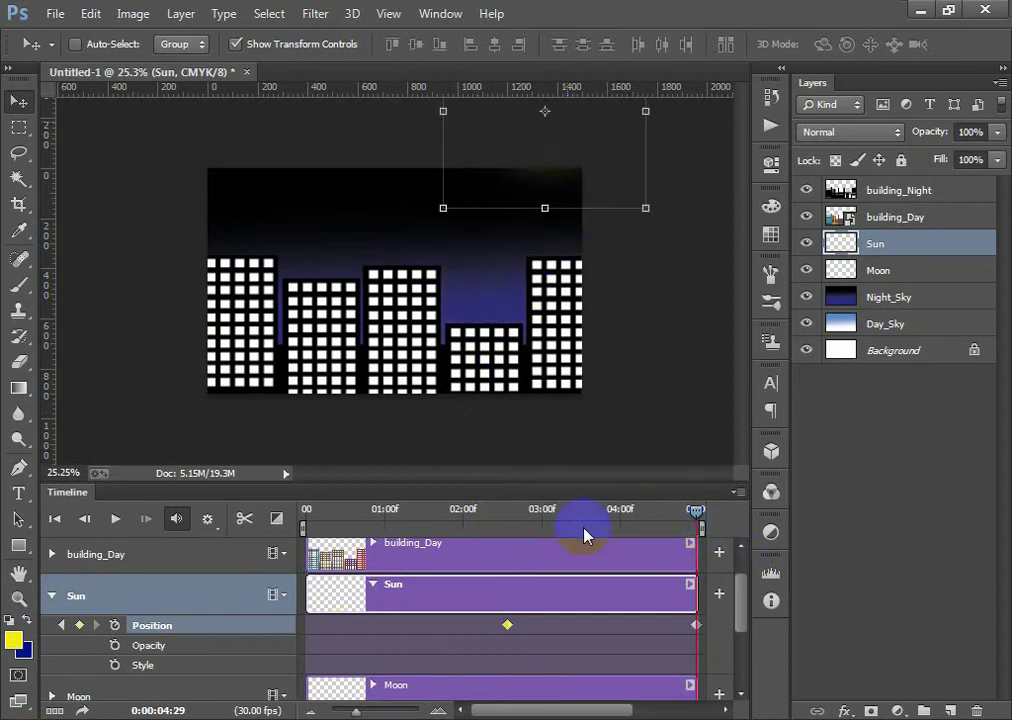
pyautogui.click(117, 518)
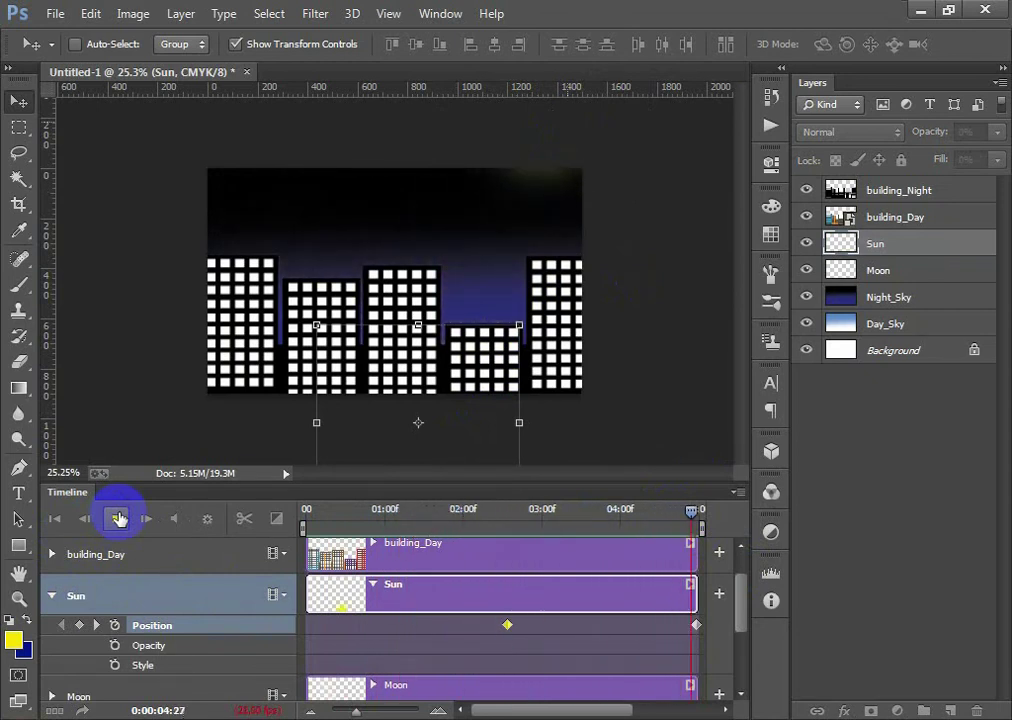
pyautogui.click(307, 515)
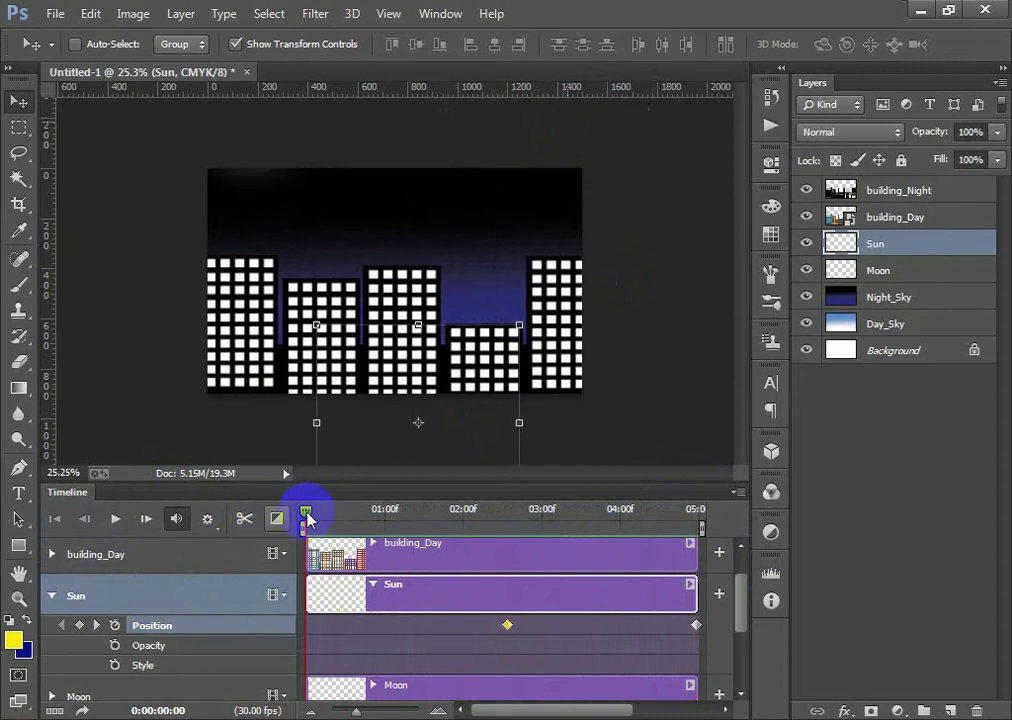
pyautogui.moveTo(313, 515); pyautogui.dragTo(226, 618)
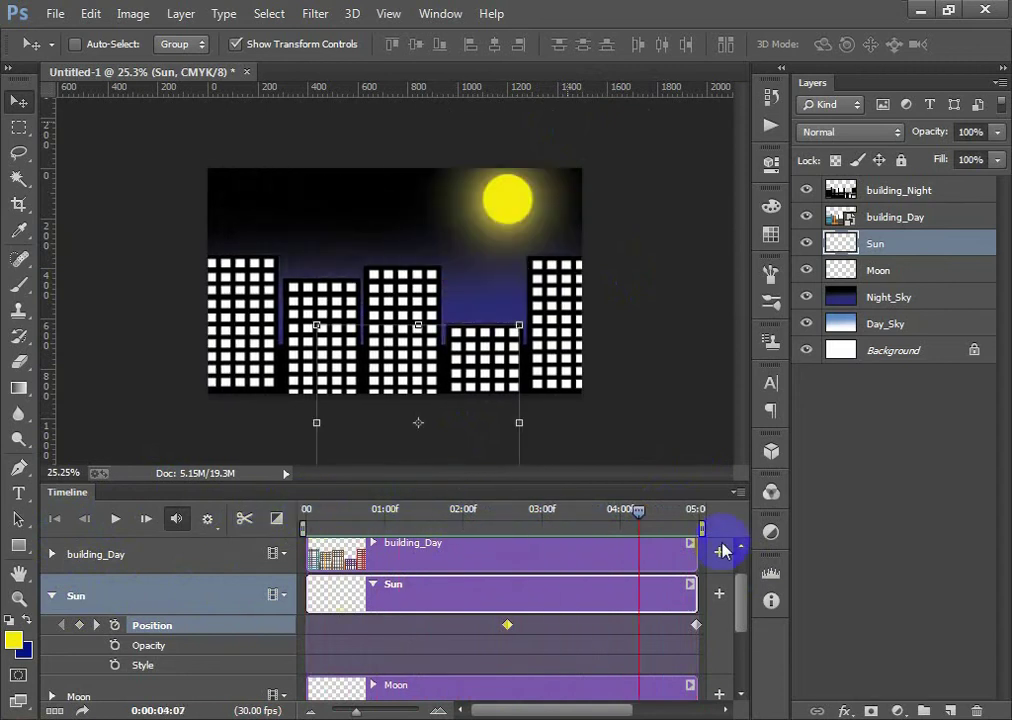
pyautogui.press('Home')
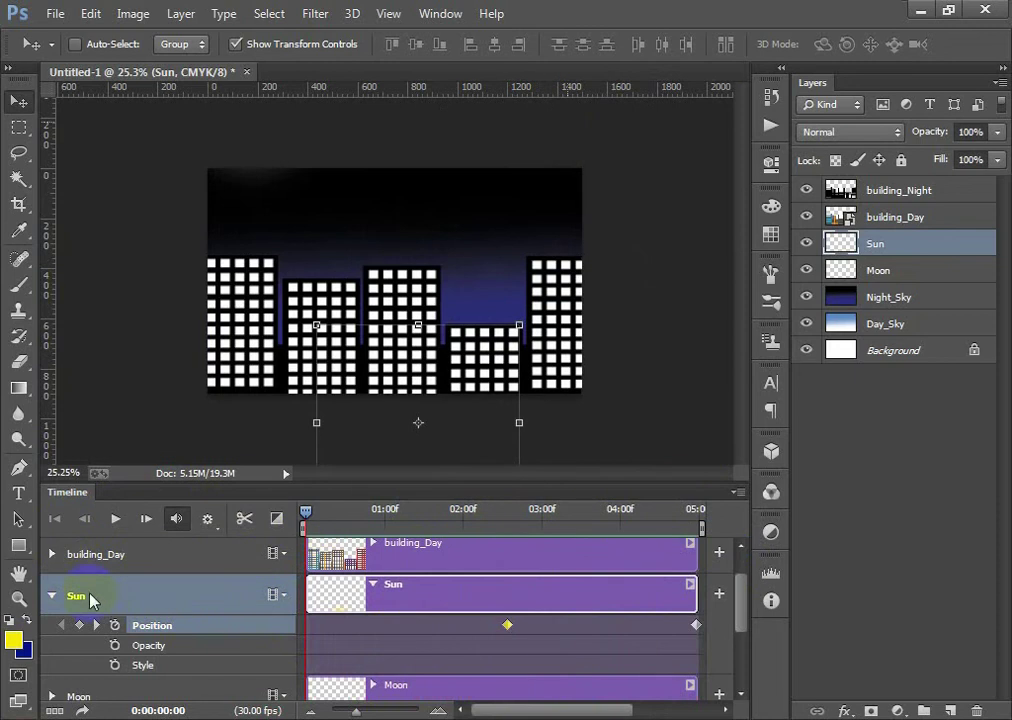
pyautogui.click(52, 597)
# - Keyframe Night_Sky opacity at full at frame 0 and 0% at 02:29
pyautogui.click(125, 645)
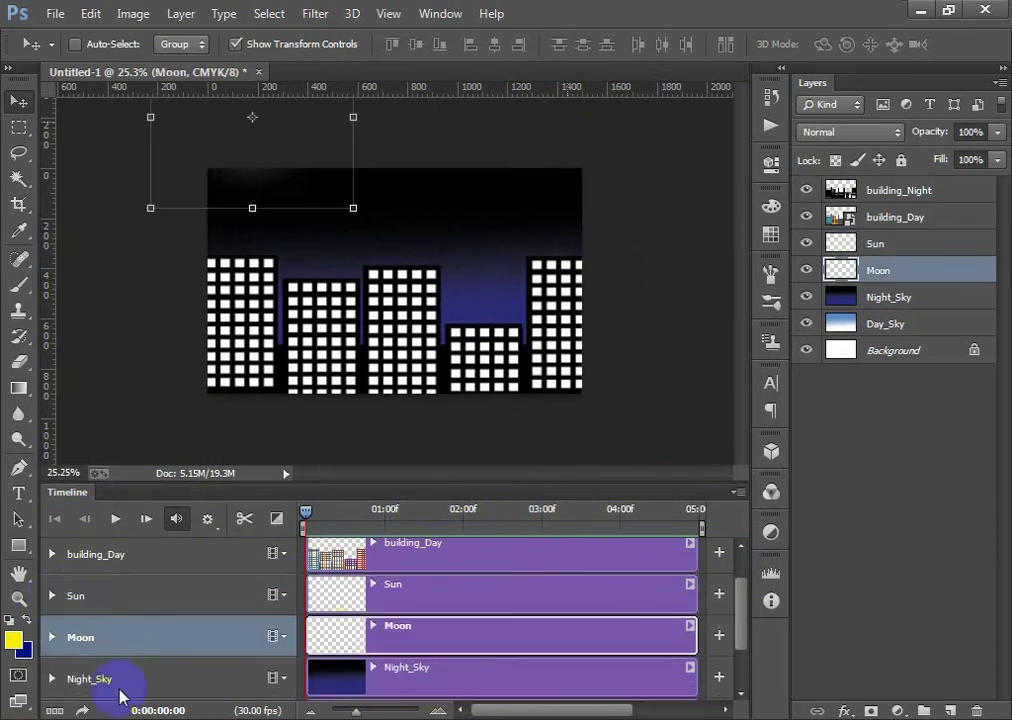
pyautogui.click(155, 679)
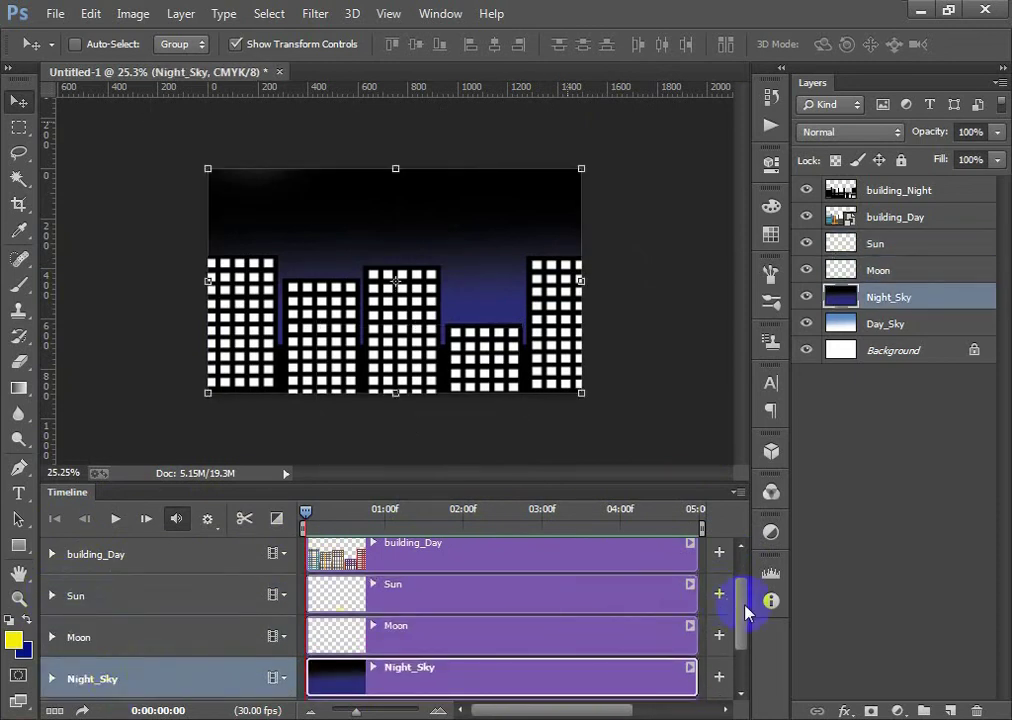
pyautogui.moveTo(745, 612); pyautogui.dragTo(743, 644)
pyautogui.click(52, 611)
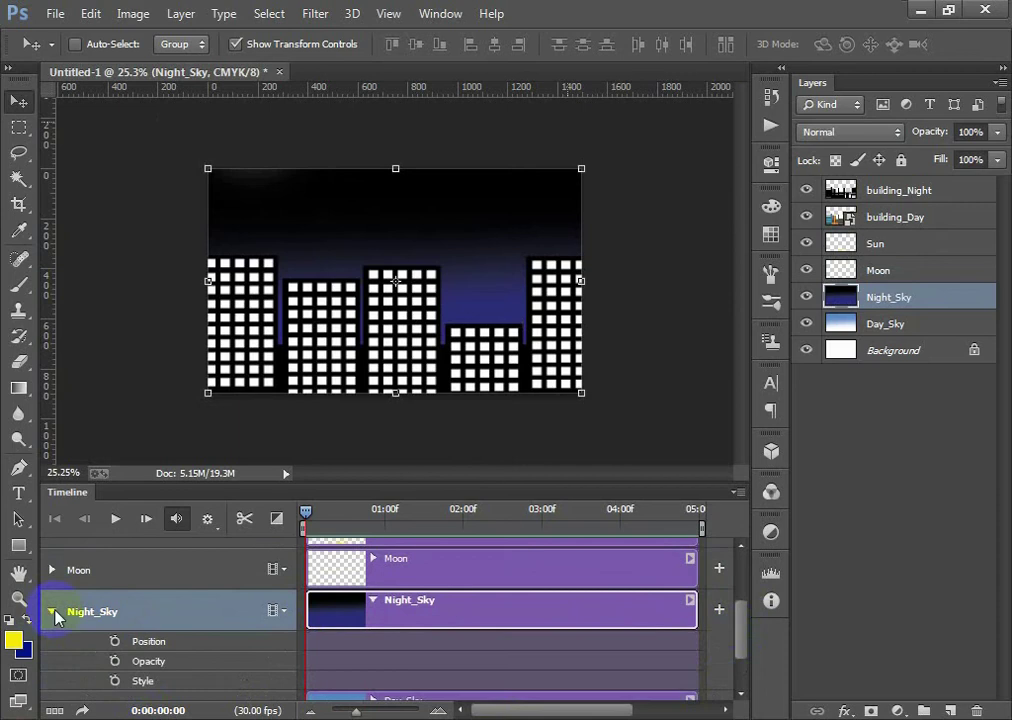
pyautogui.click(114, 662)
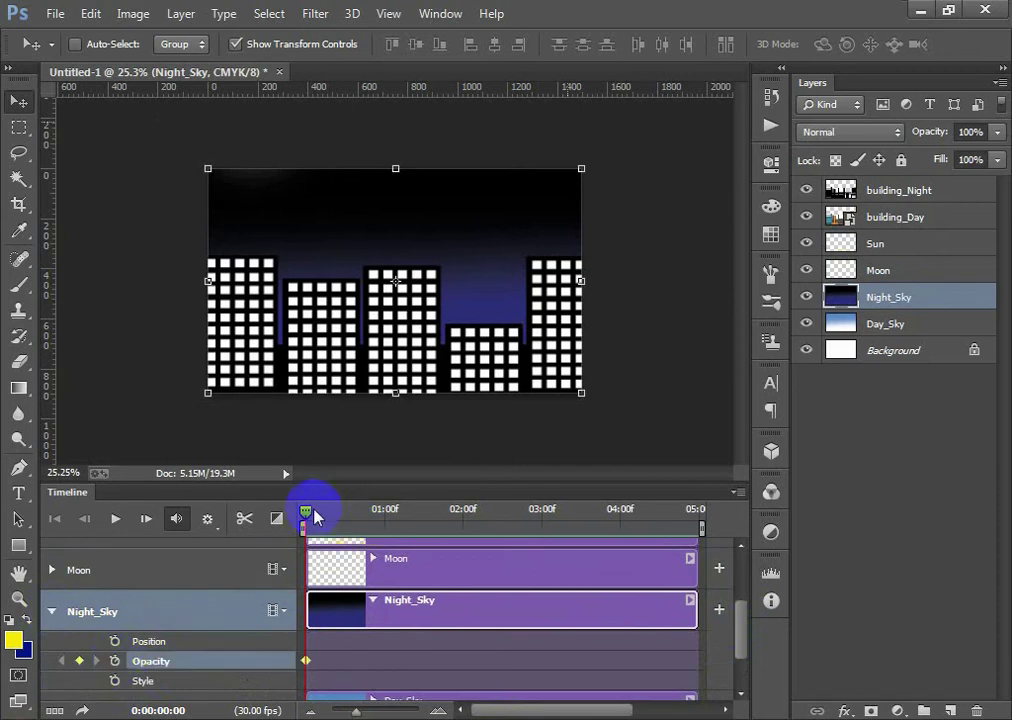
pyautogui.moveTo(315, 515)
pyautogui.mouseDown()
pyautogui.moveTo(429, 517)
pyautogui.moveTo(462, 541)
pyautogui.mouseUp()
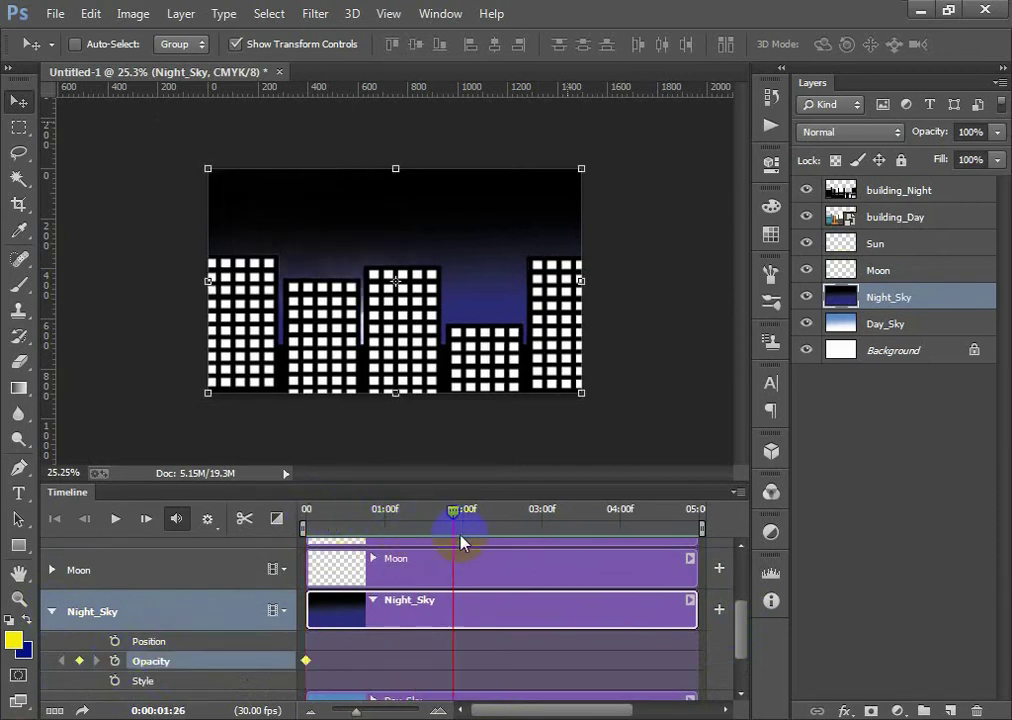
pyautogui.moveTo(530, 556); pyautogui.dragTo(540, 553)
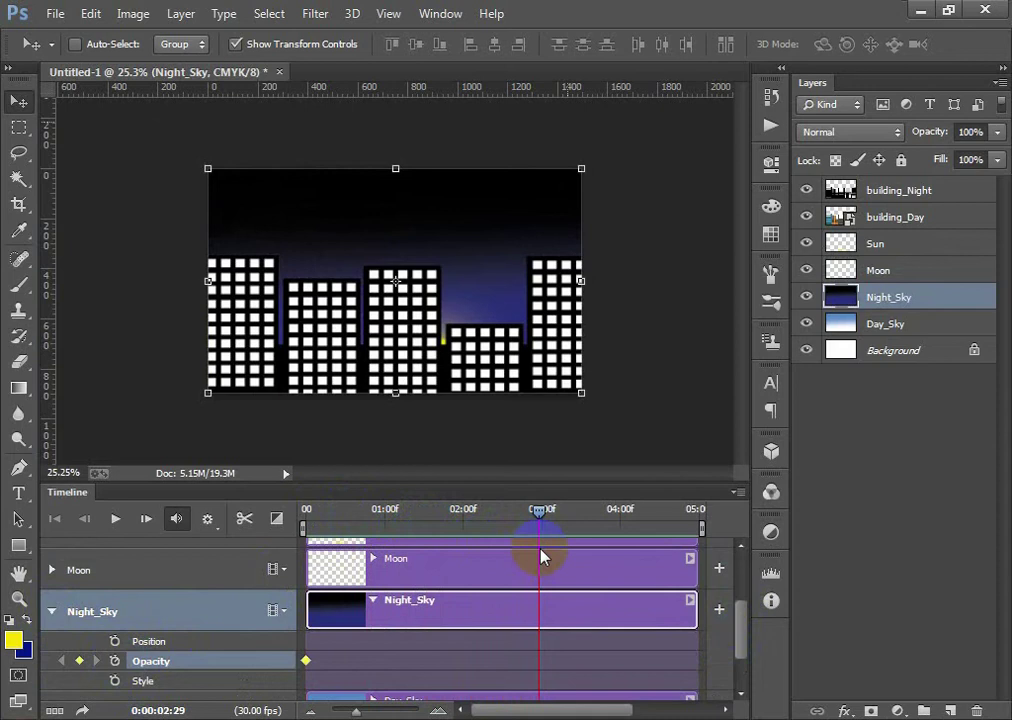
pyautogui.click(998, 132)
pyautogui.moveTo(851, 172); pyautogui.dragTo(848, 175)
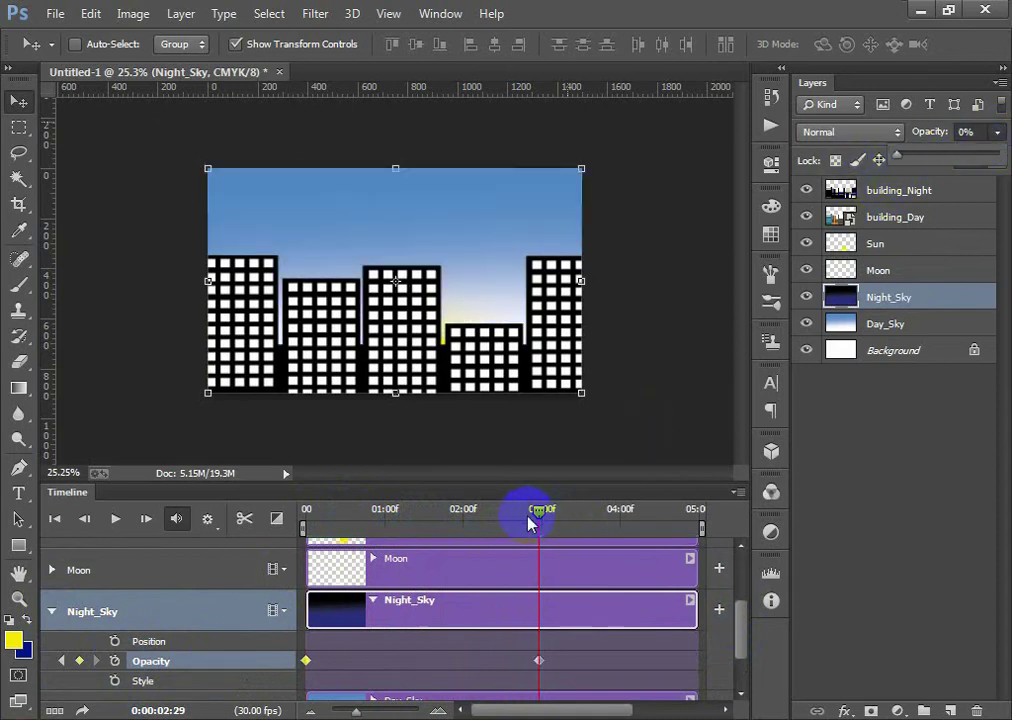
# - Play the sky fade from the start, then collapse the Night_Sky track's properties
pyautogui.moveTo(533, 522)
pyautogui.mouseDown()
pyautogui.moveTo(316, 548)
pyautogui.moveTo(306, 535)
pyautogui.moveTo(388, 520)
pyautogui.moveTo(435, 540)
pyautogui.moveTo(700, 535)
pyautogui.moveTo(494, 540)
pyautogui.mouseUp()
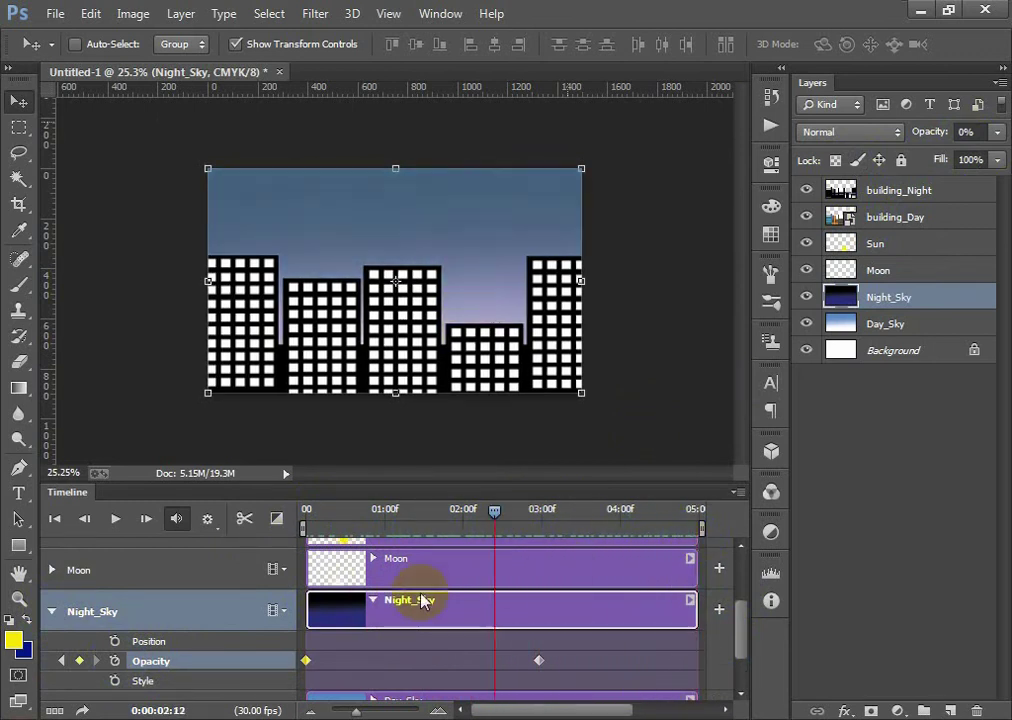
pyautogui.press('Home')
pyautogui.click(115, 518)
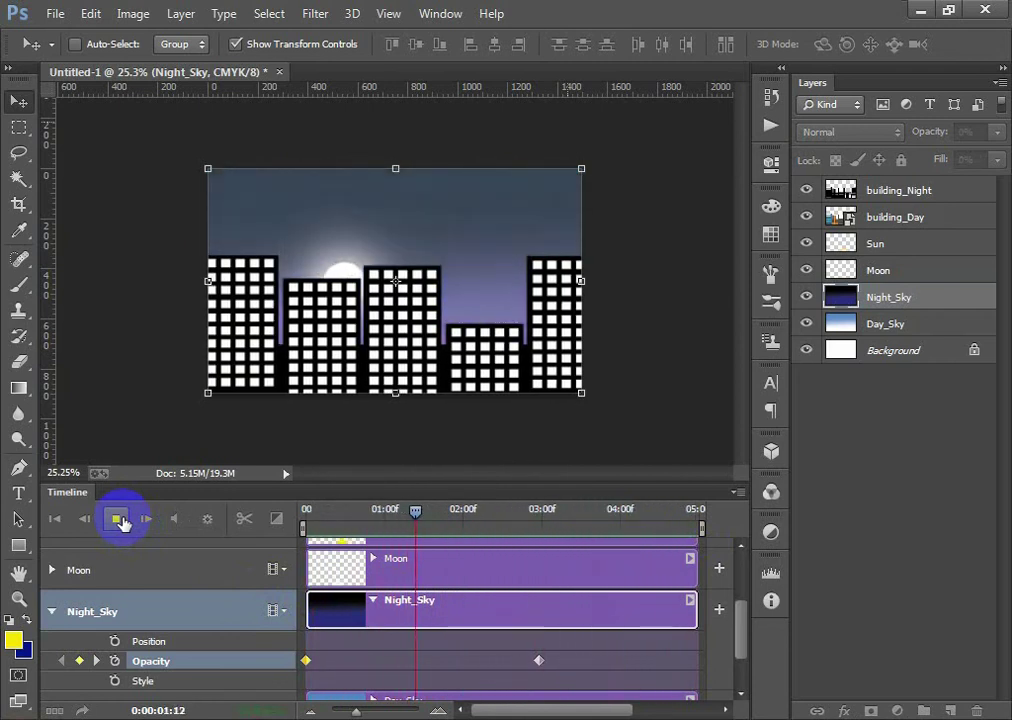
pyautogui.click(118, 519)
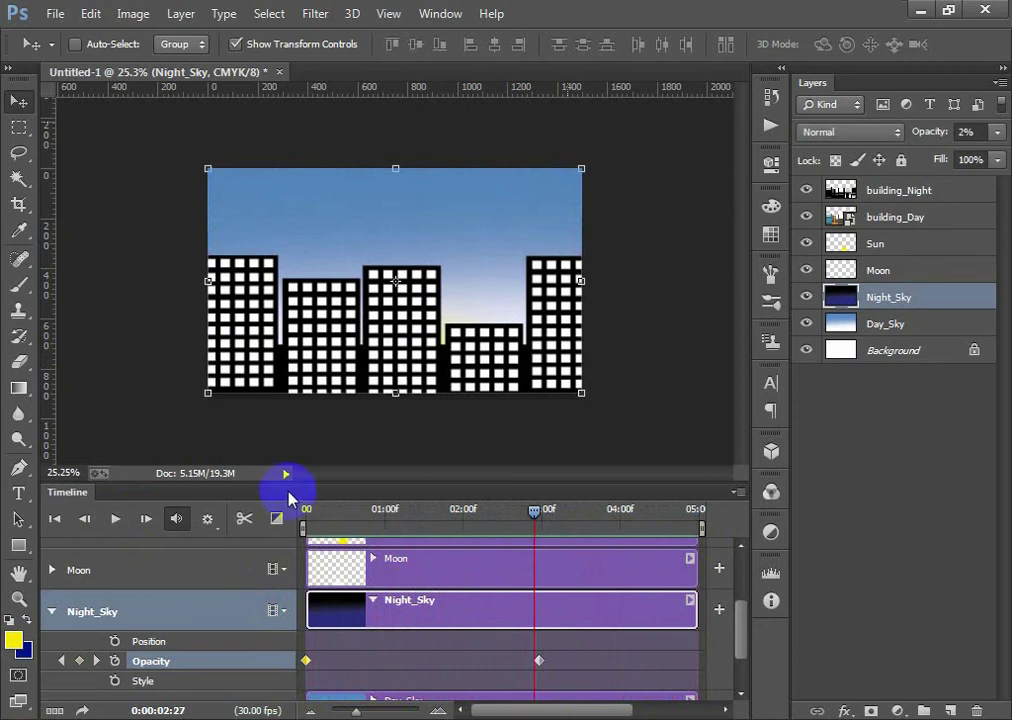
pyautogui.click(306, 510)
pyautogui.click(49, 611)
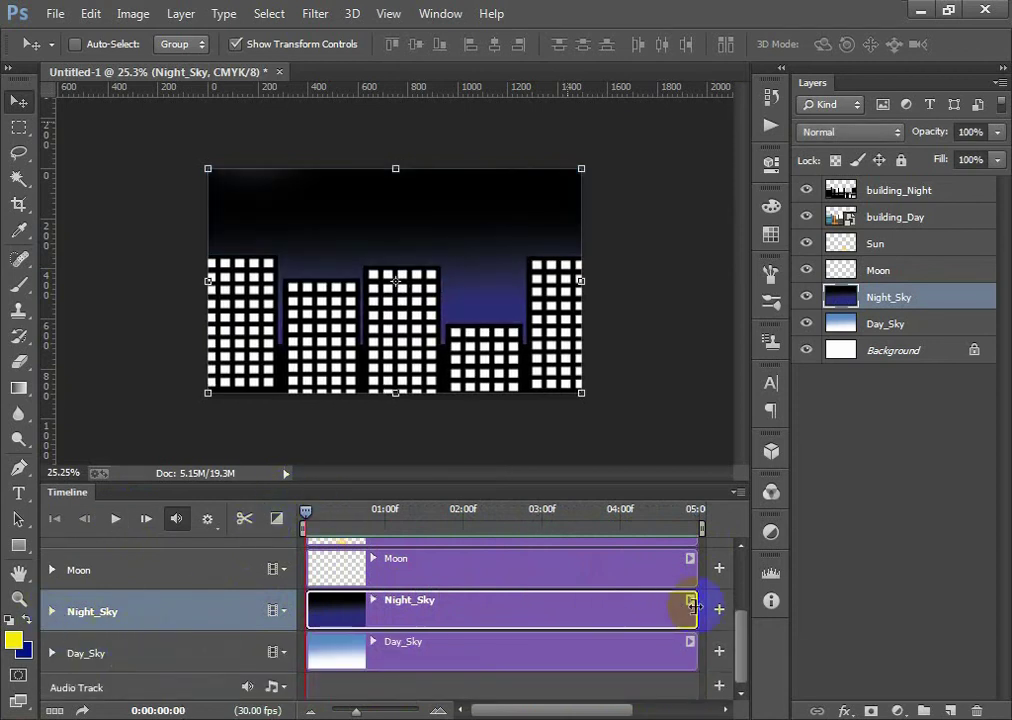
pyautogui.scroll(3, 704, 616)
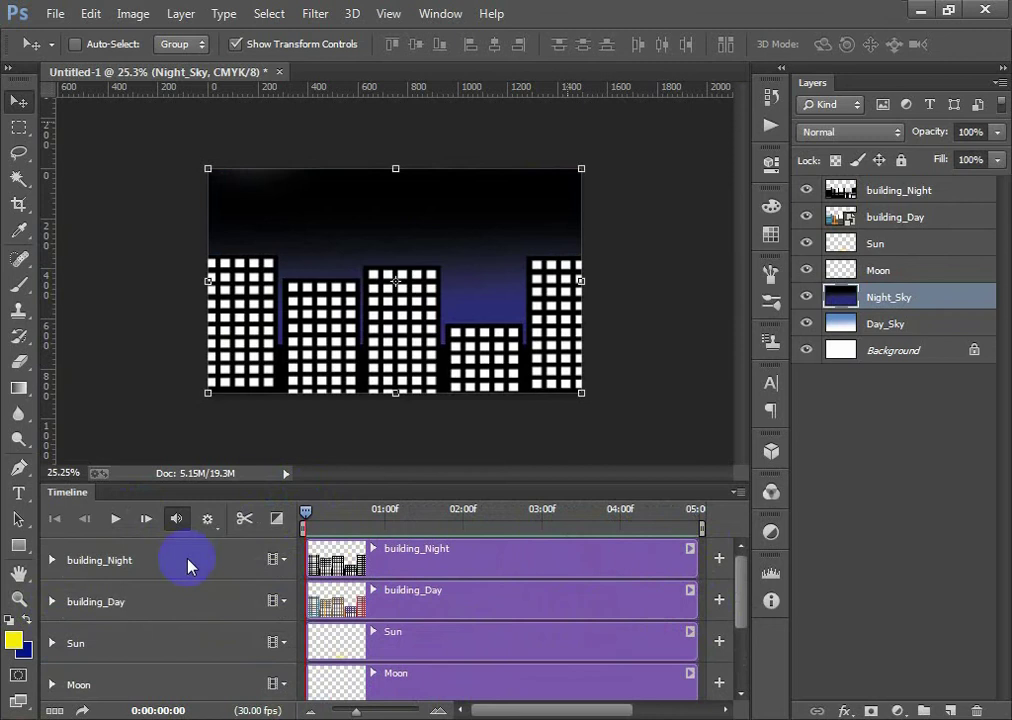
# - Keyframe building_Night opacity from full at frame 0 to 0% at about 03:03
pyautogui.click(87, 568)
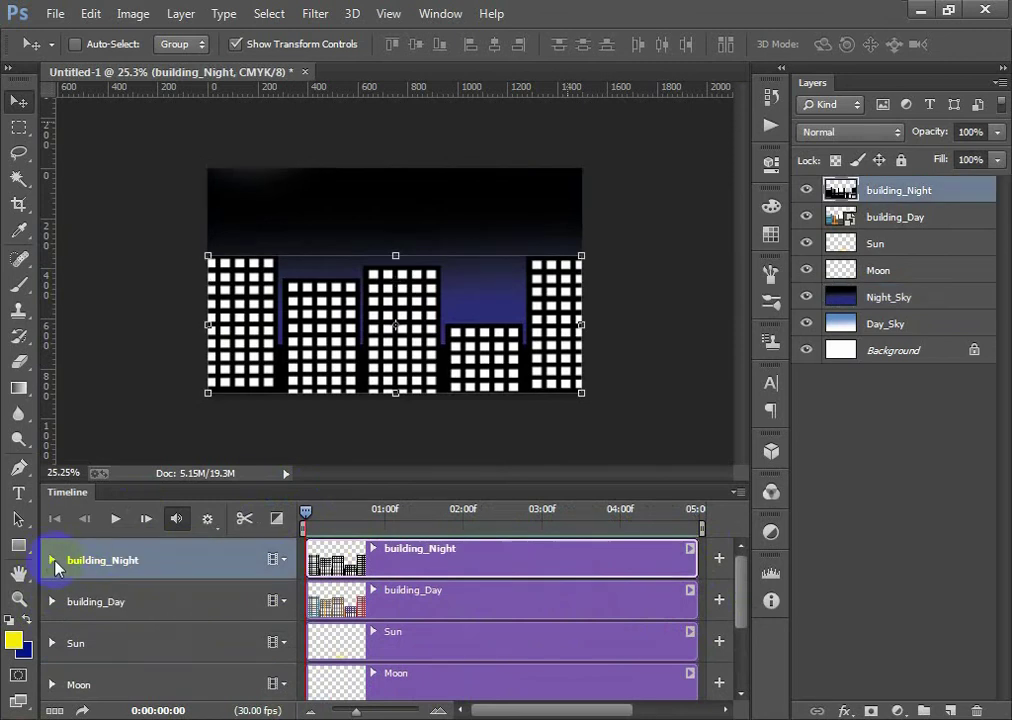
pyautogui.click(52, 561)
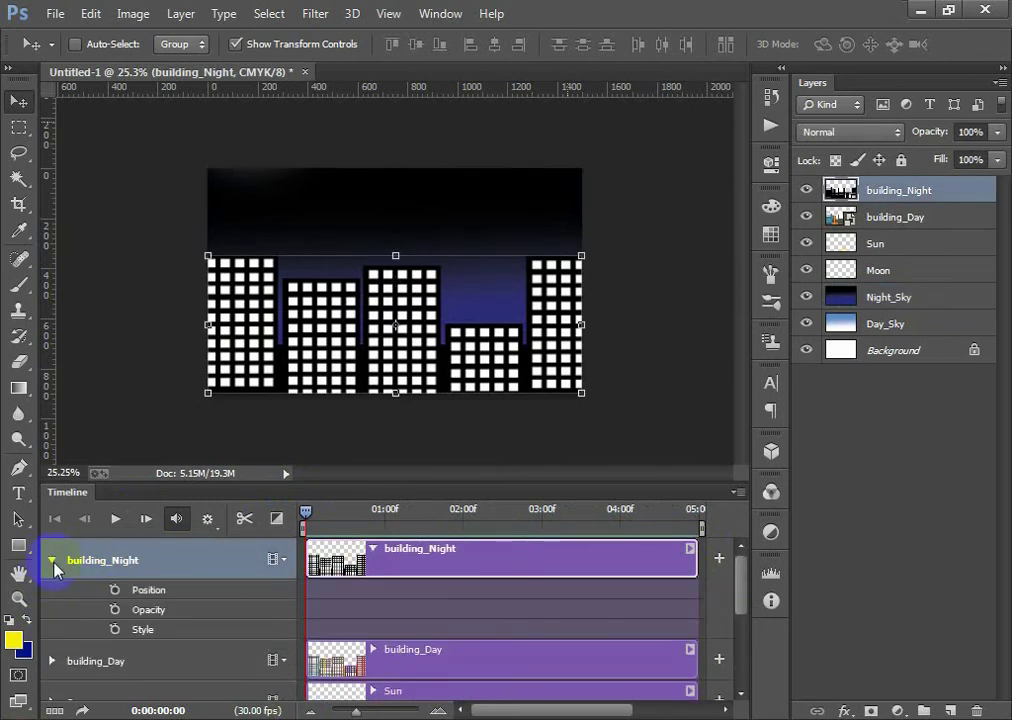
pyautogui.click(115, 610)
pyautogui.moveTo(316, 511); pyautogui.dragTo(549, 512)
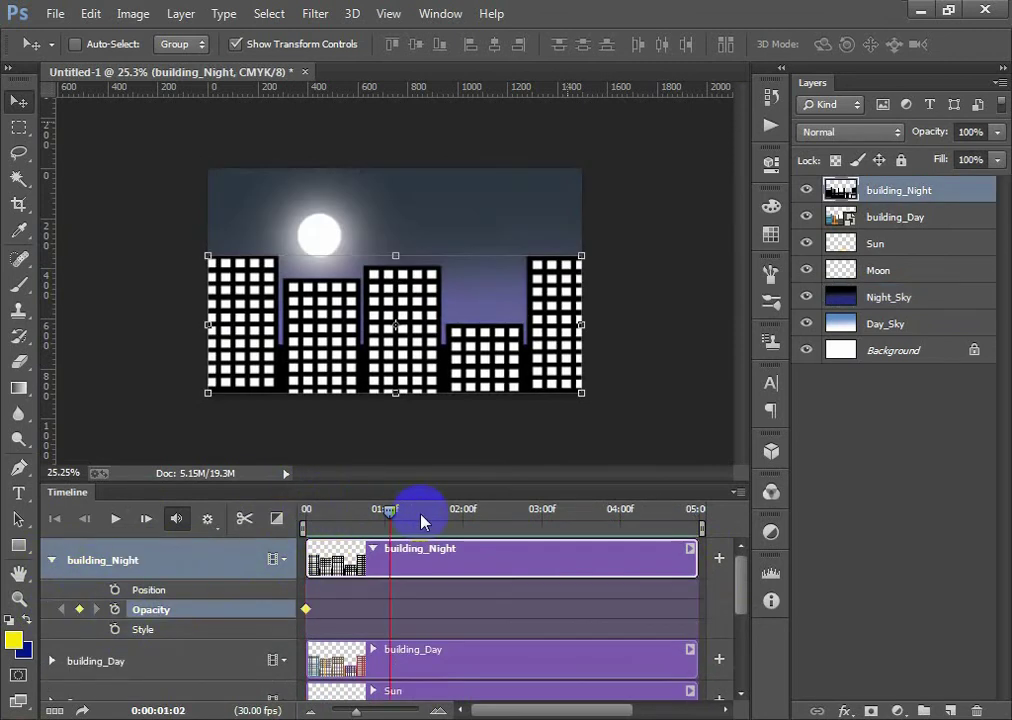
pyautogui.click(997, 132)
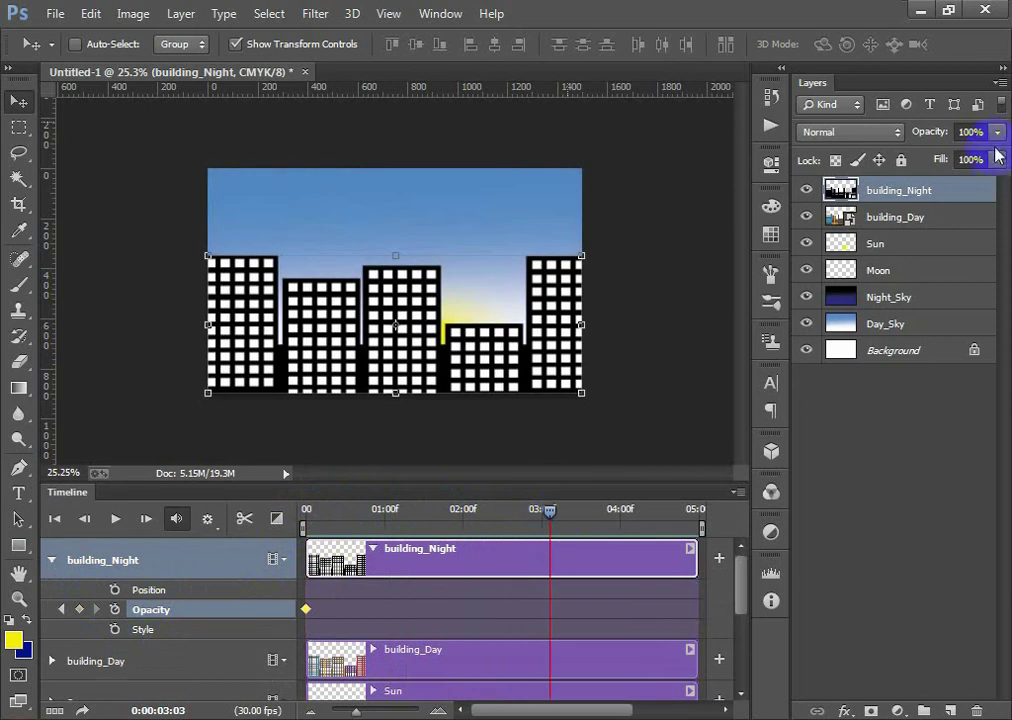
pyautogui.moveTo(973, 160); pyautogui.dragTo(782, 162)
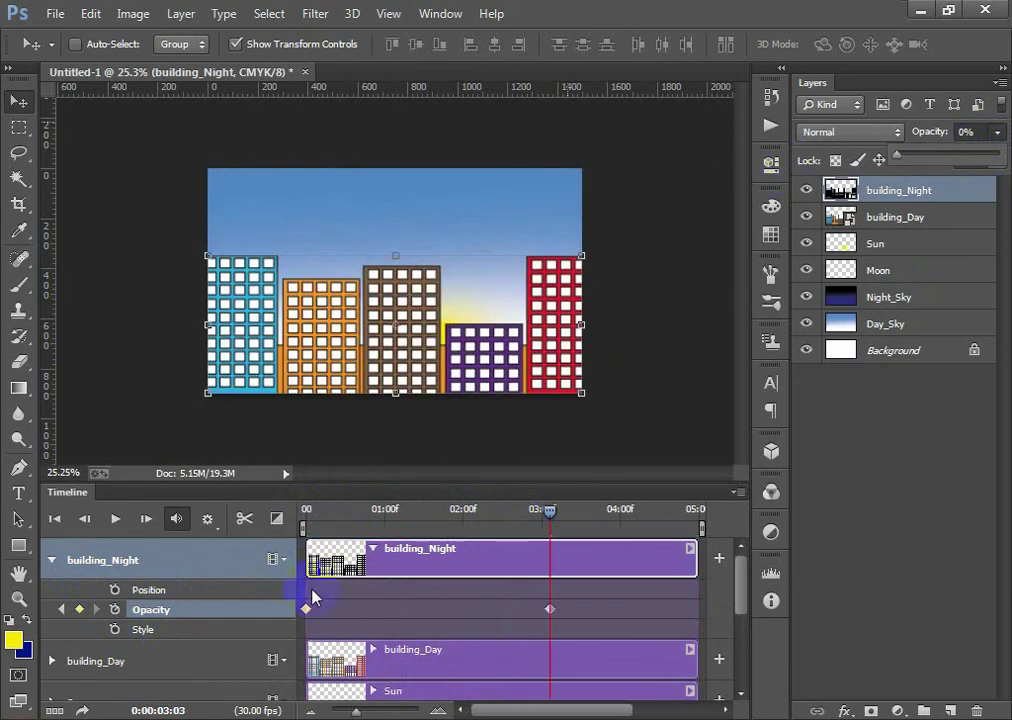
# - Preview the fade, then move the 0% opacity keyframe earlier to about 02:17
pyautogui.click(55, 518)
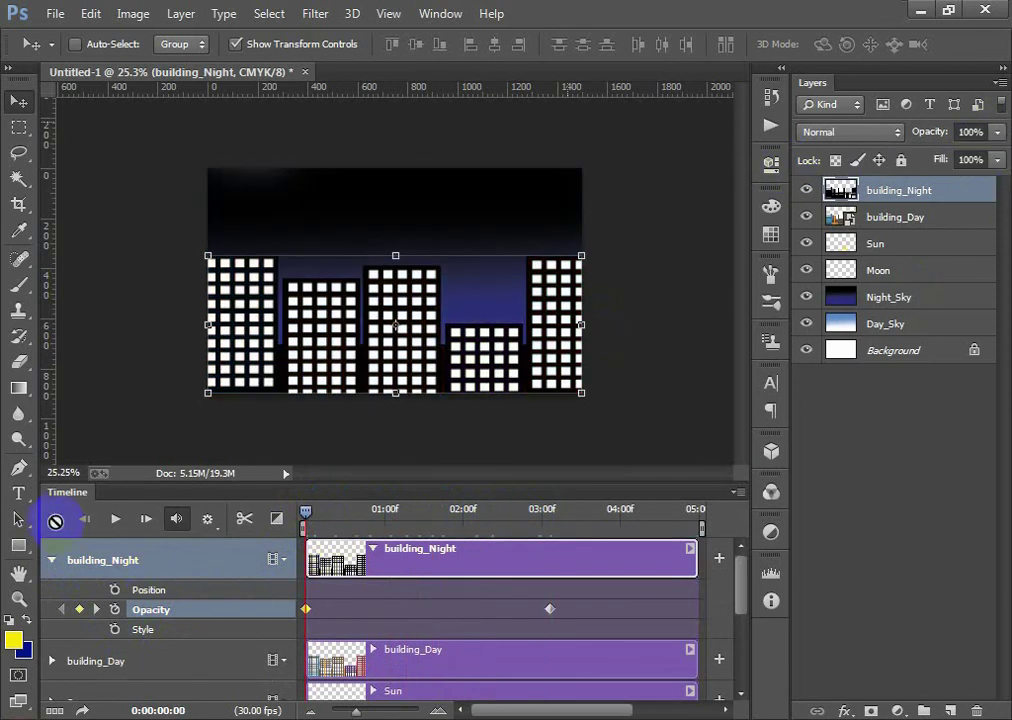
pyautogui.click(112, 530)
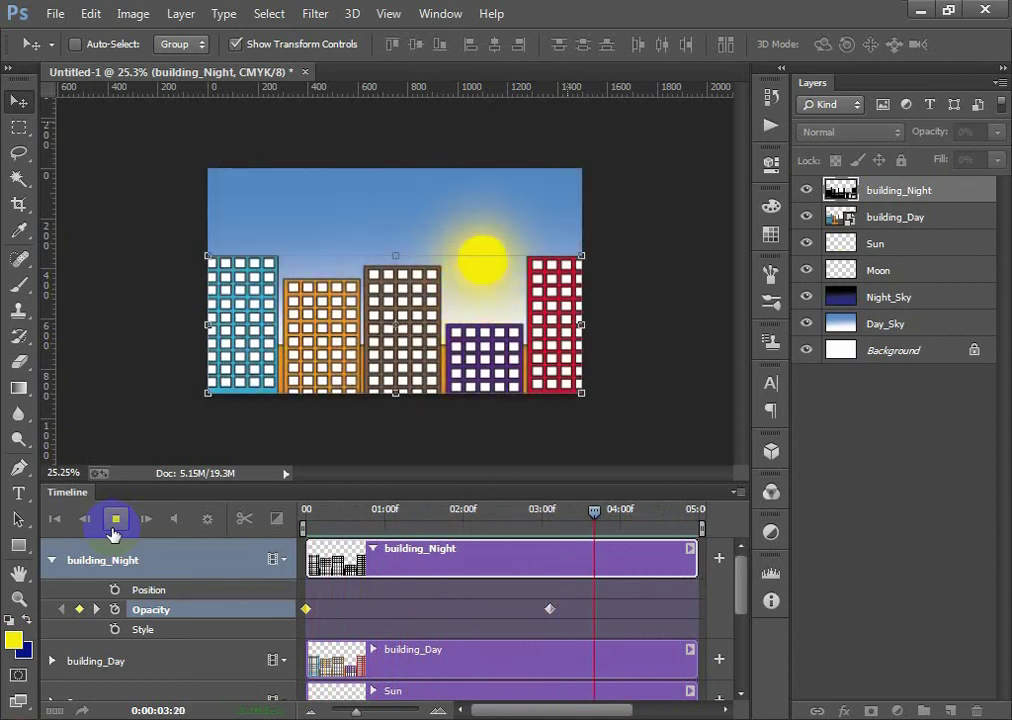
pyautogui.click(115, 520)
pyautogui.click(590, 549)
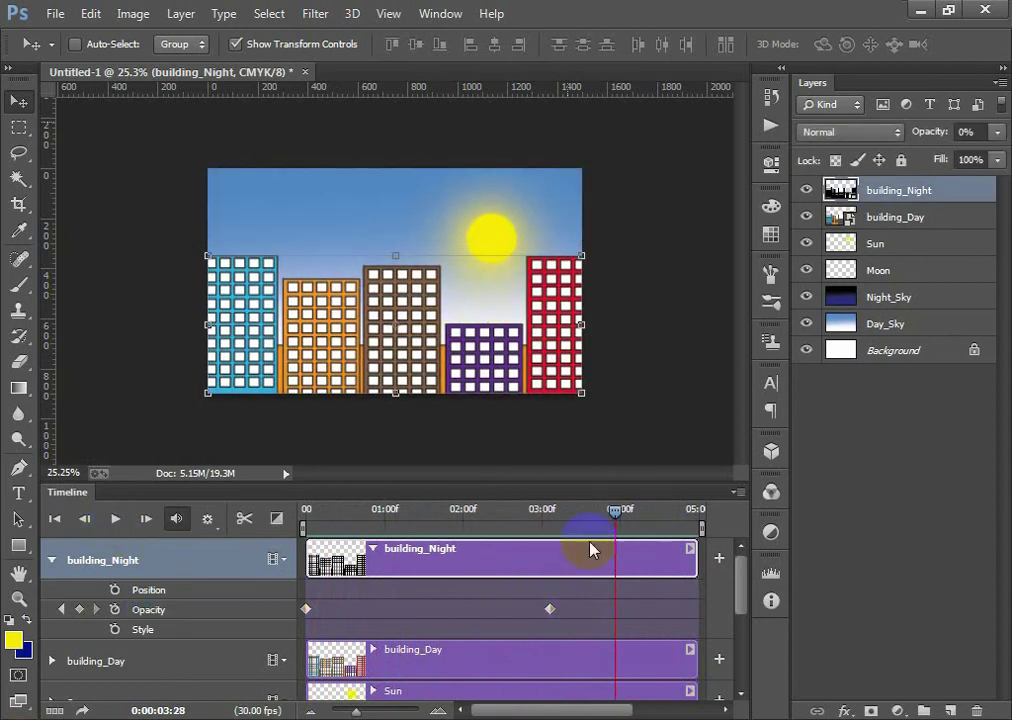
pyautogui.moveTo(548, 610); pyautogui.dragTo(505, 609)
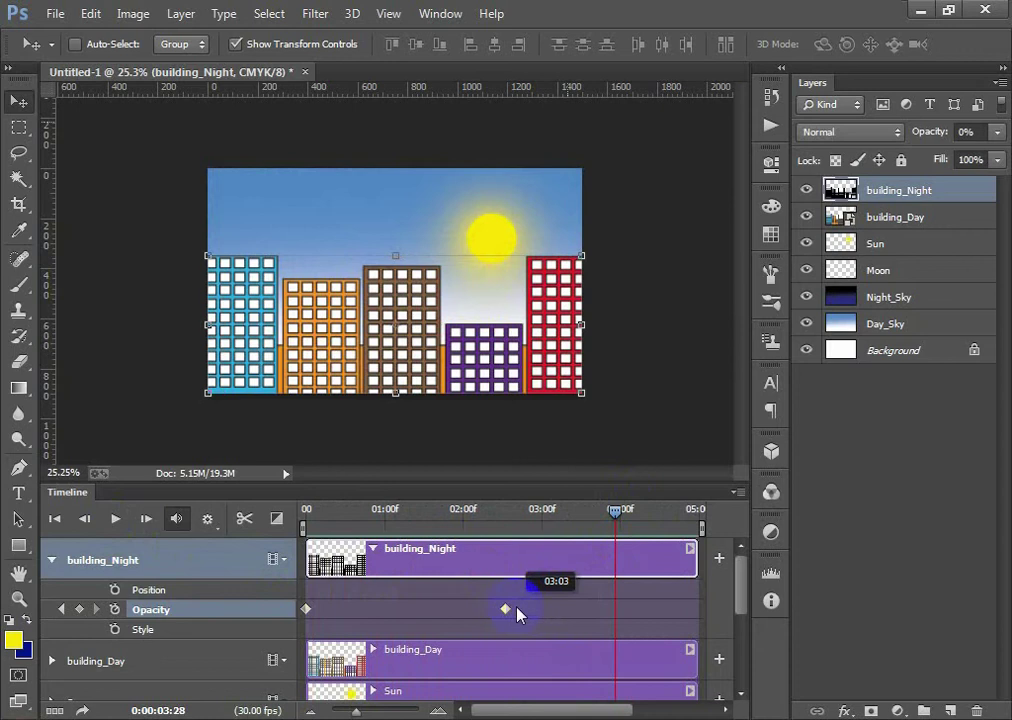
pyautogui.moveTo(613, 540)
pyautogui.mouseDown()
pyautogui.moveTo(278, 542)
pyautogui.moveTo(495, 479)
pyautogui.moveTo(678, 478)
pyautogui.moveTo(692, 486)
pyautogui.moveTo(499, 558)
pyautogui.moveTo(309, 519)
pyautogui.moveTo(436, 505)
pyautogui.moveTo(670, 511)
pyautogui.moveTo(757, 684)
pyautogui.mouseUp()
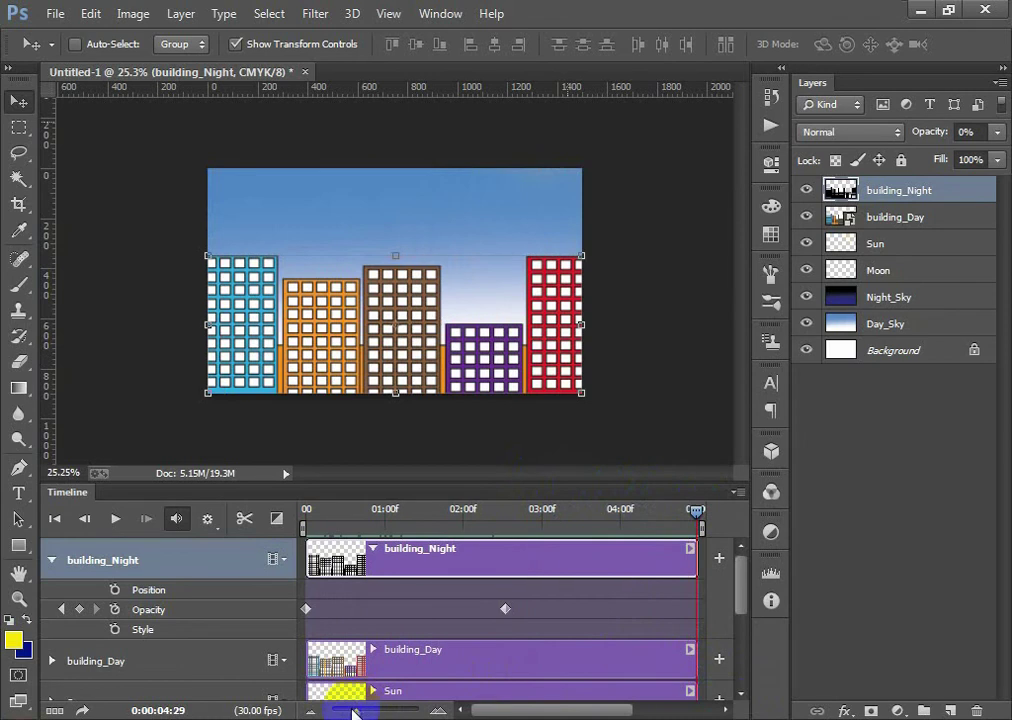
pyautogui.moveTo(352, 712); pyautogui.dragTo(345, 712)
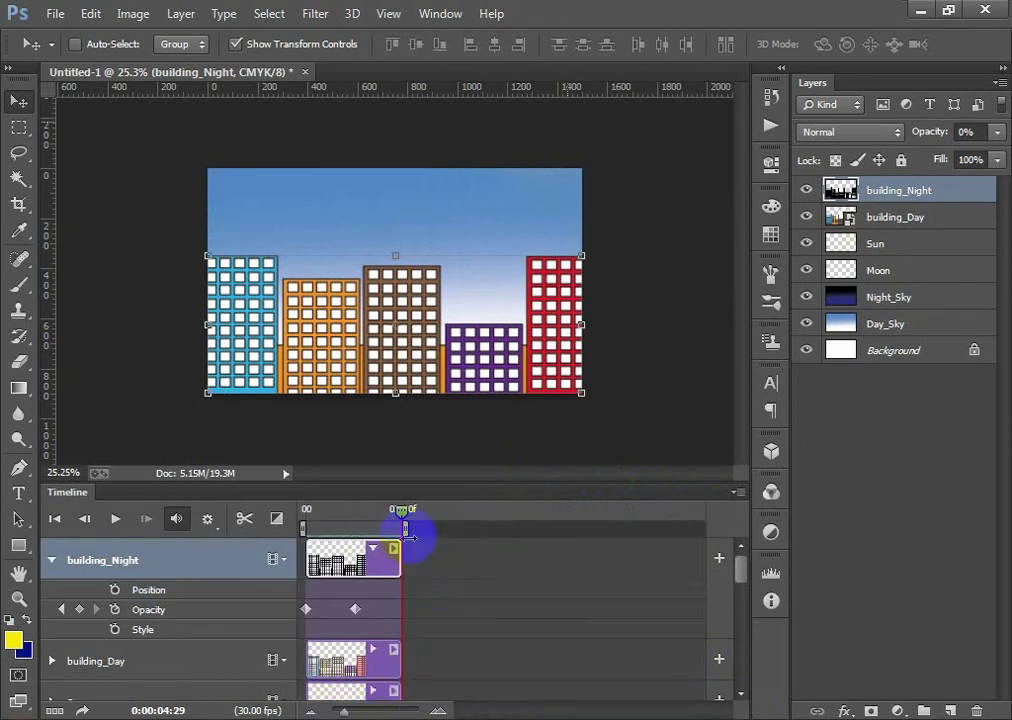
# - Lengthen the building_Night clip, then trim its end to 10:02
pyautogui.moveTo(467, 564); pyautogui.dragTo(484, 560)
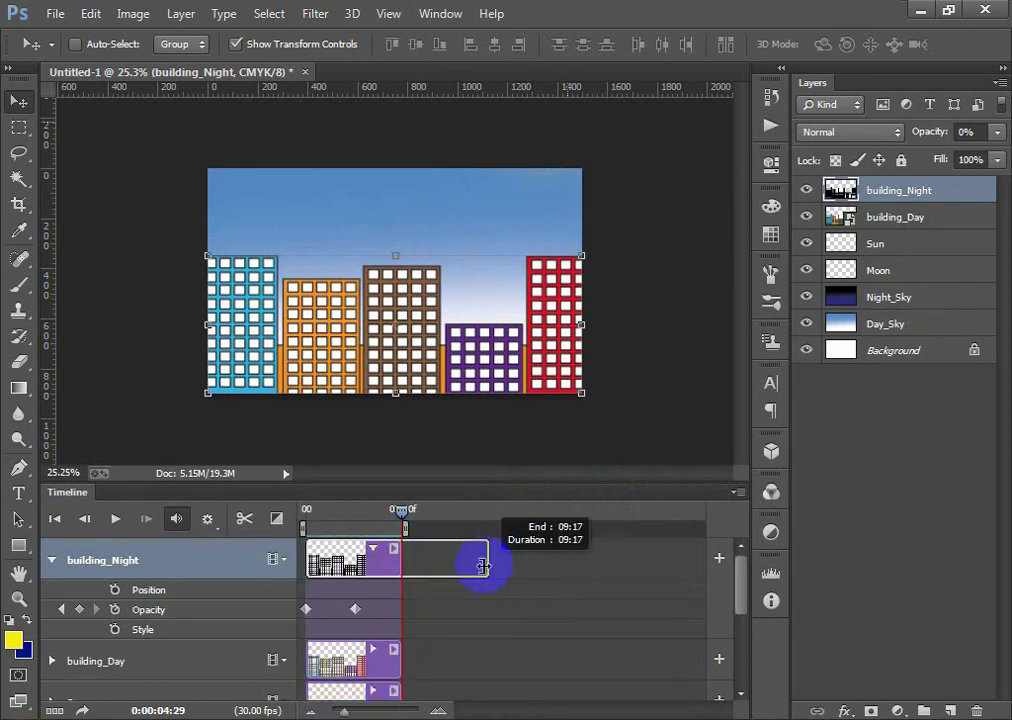
pyautogui.moveTo(403, 512); pyautogui.dragTo(447, 517)
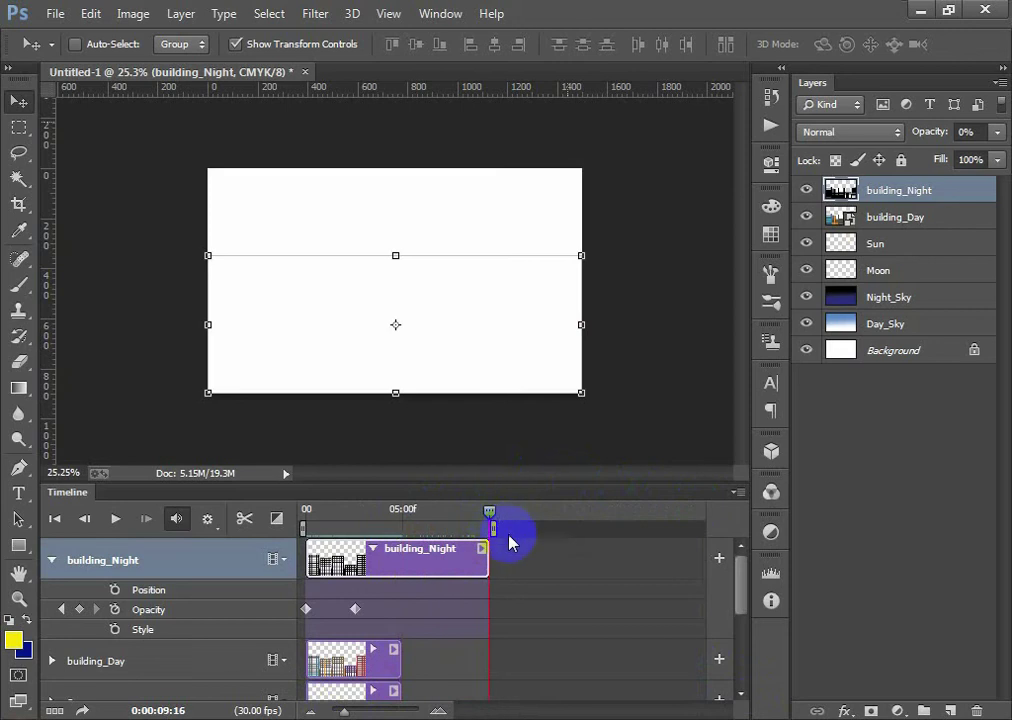
pyautogui.moveTo(484, 565); pyautogui.dragTo(543, 565)
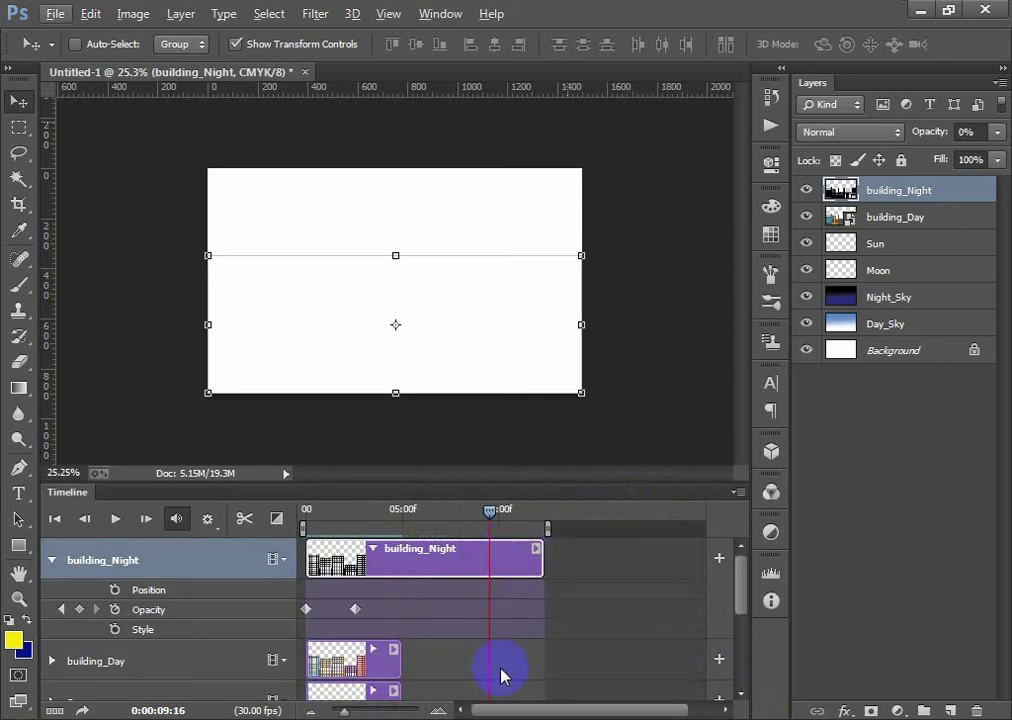
pyautogui.moveTo(341, 712); pyautogui.dragTo(355, 712)
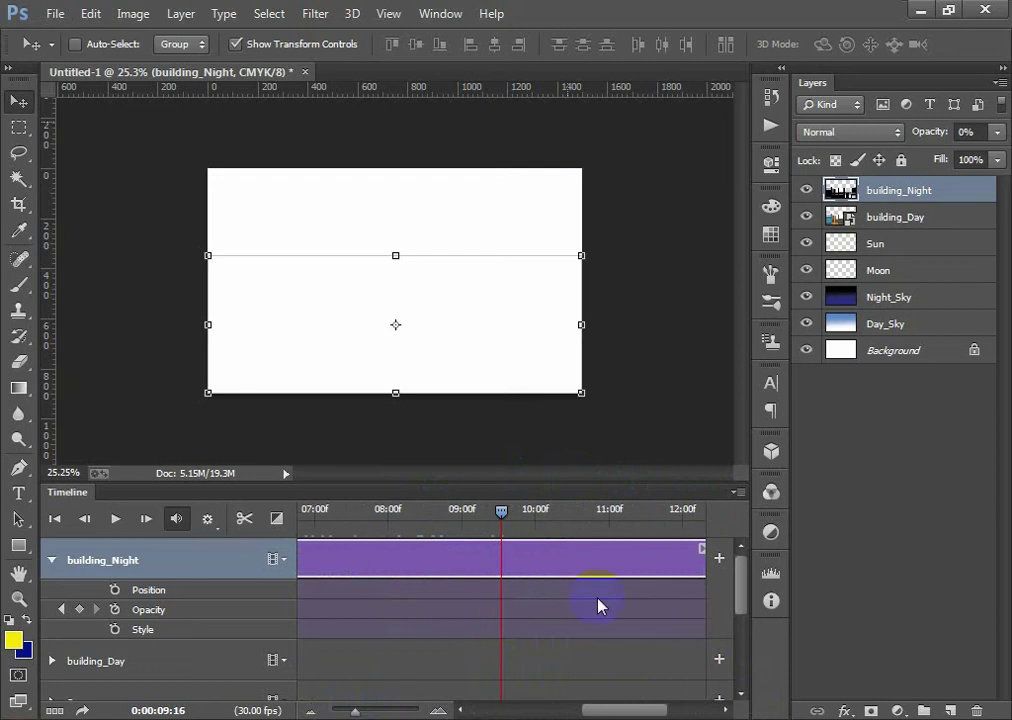
pyautogui.scroll(-2, 645, 587)
pyautogui.scroll(2, 645, 620)
pyautogui.moveTo(632, 712); pyautogui.dragTo(639, 712)
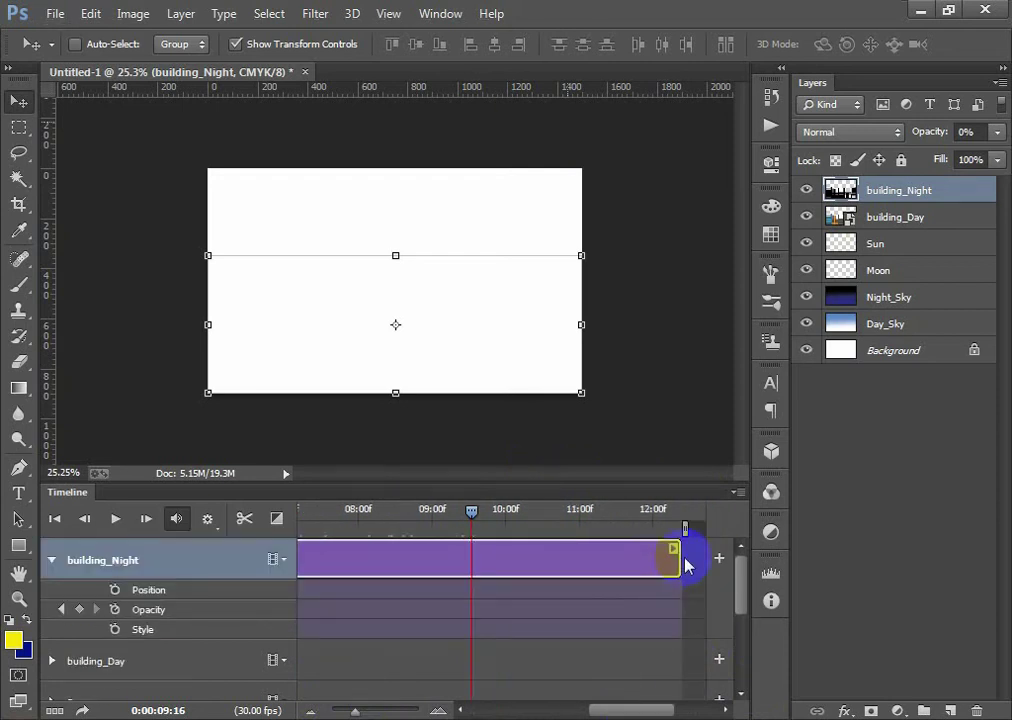
pyautogui.moveTo(673, 558); pyautogui.dragTo(507, 548)
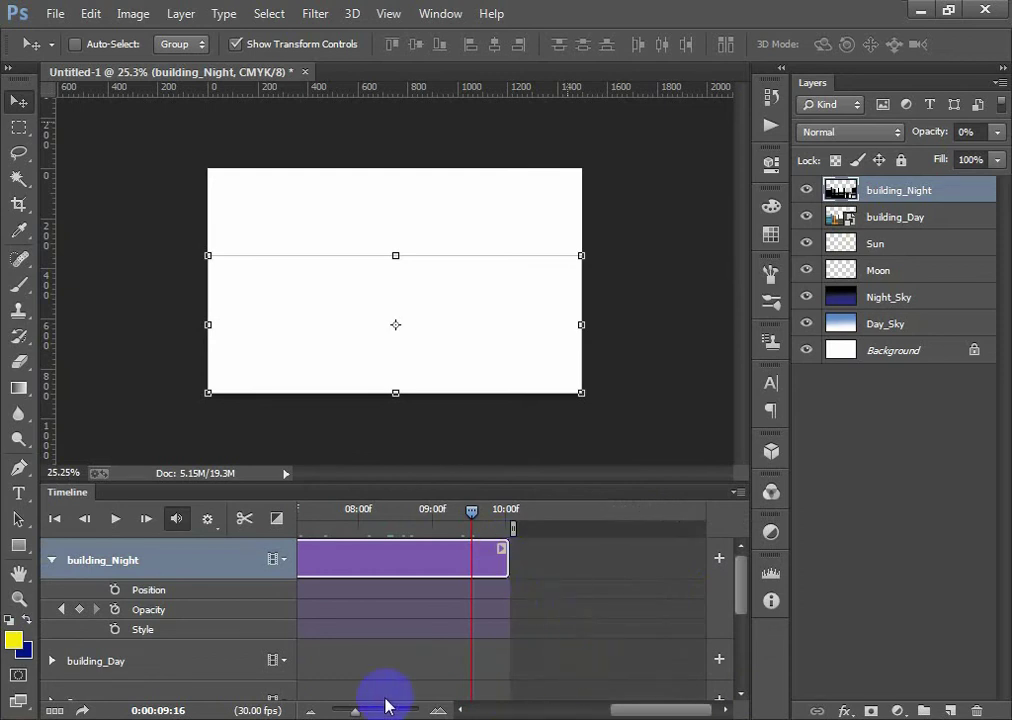
# - Extend the building_Day, Sun, Moon and Night_Sky clips to 10:02, then scrub to preview
pyautogui.moveTo(354, 712); pyautogui.dragTo(339, 712)
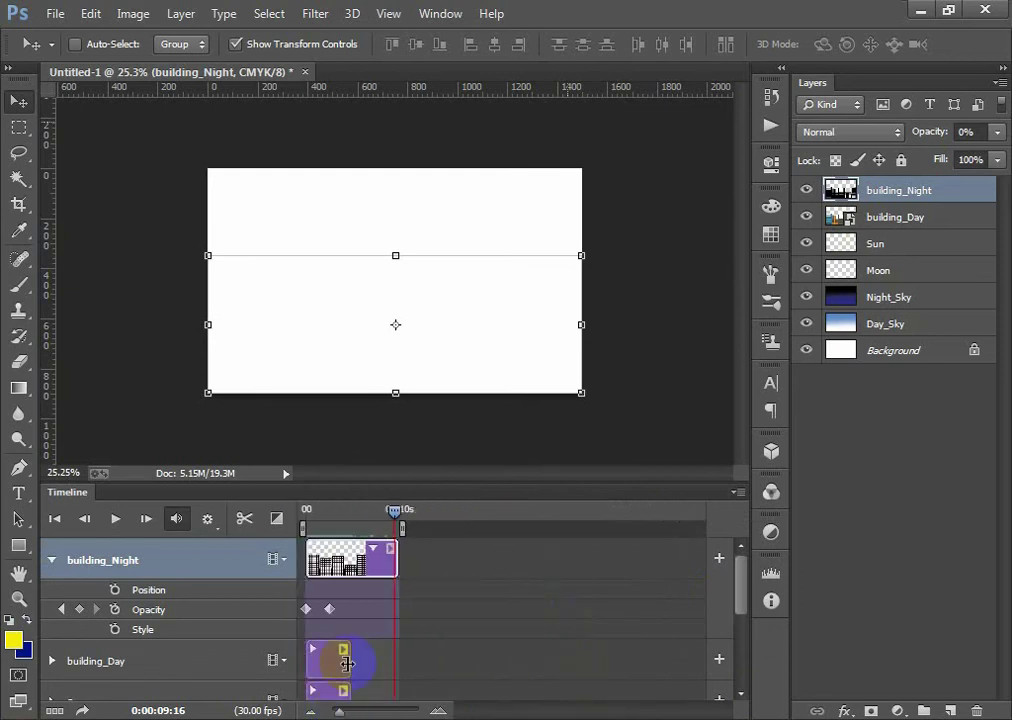
pyautogui.scroll(-3, 349, 652)
pyautogui.moveTo(350, 543); pyautogui.dragTo(397, 543)
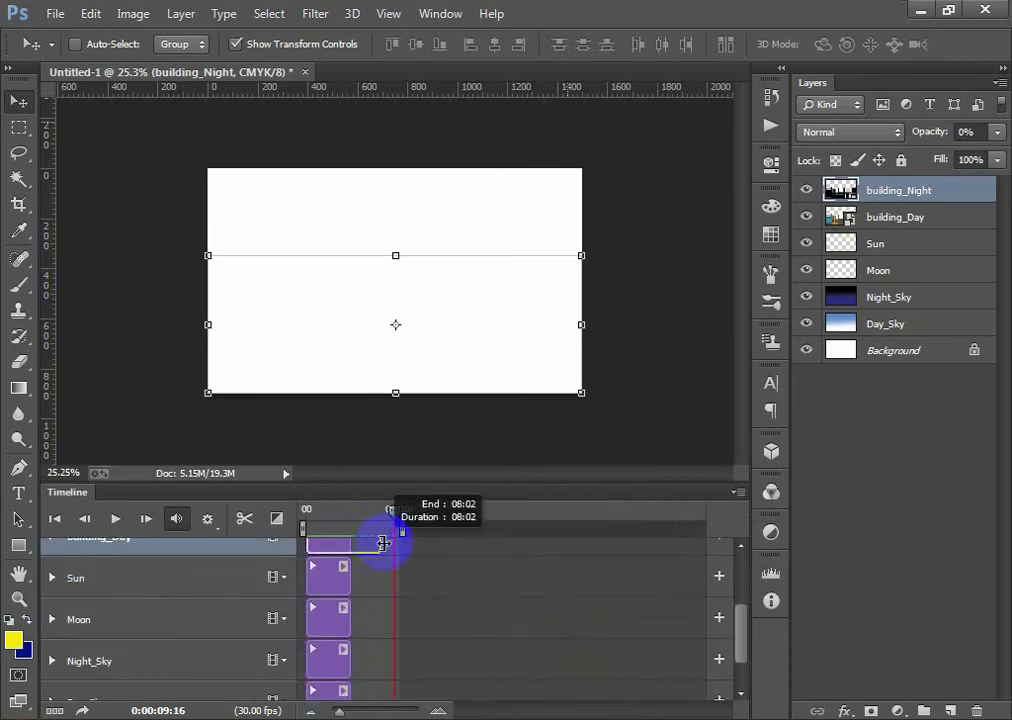
pyautogui.moveTo(350, 578); pyautogui.dragTo(396, 578)
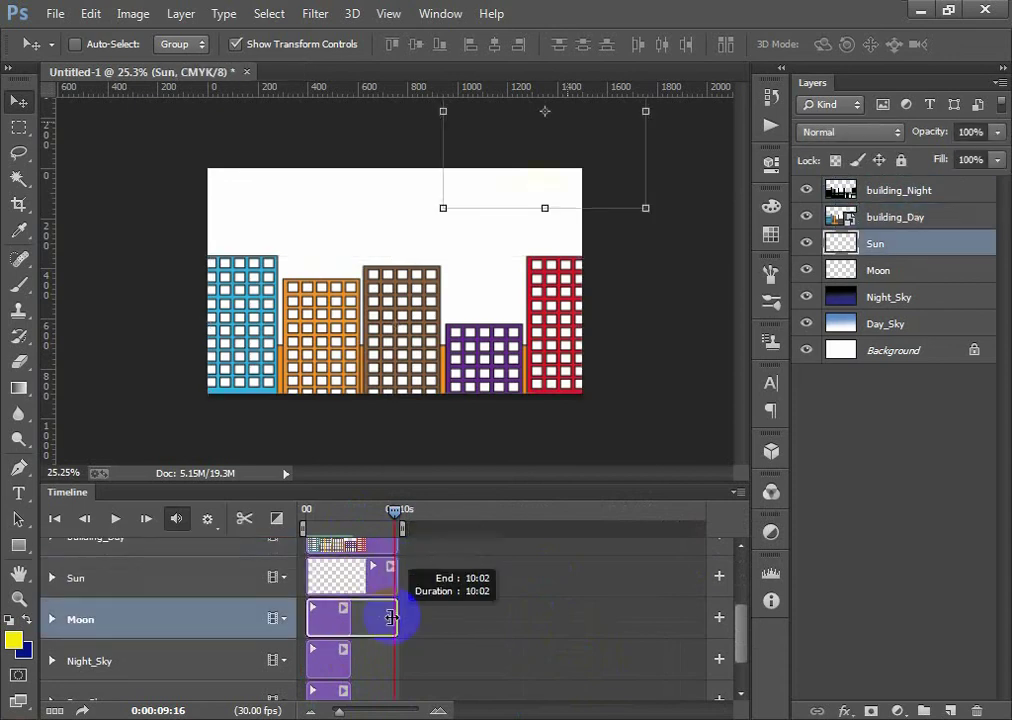
pyautogui.moveTo(350, 622); pyautogui.dragTo(396, 622)
pyautogui.moveTo(350, 660)
pyautogui.mouseDown()
pyautogui.moveTo(397, 662)
pyautogui.moveTo(395, 648)
pyautogui.mouseUp()
pyautogui.scroll(-1, 390, 672)
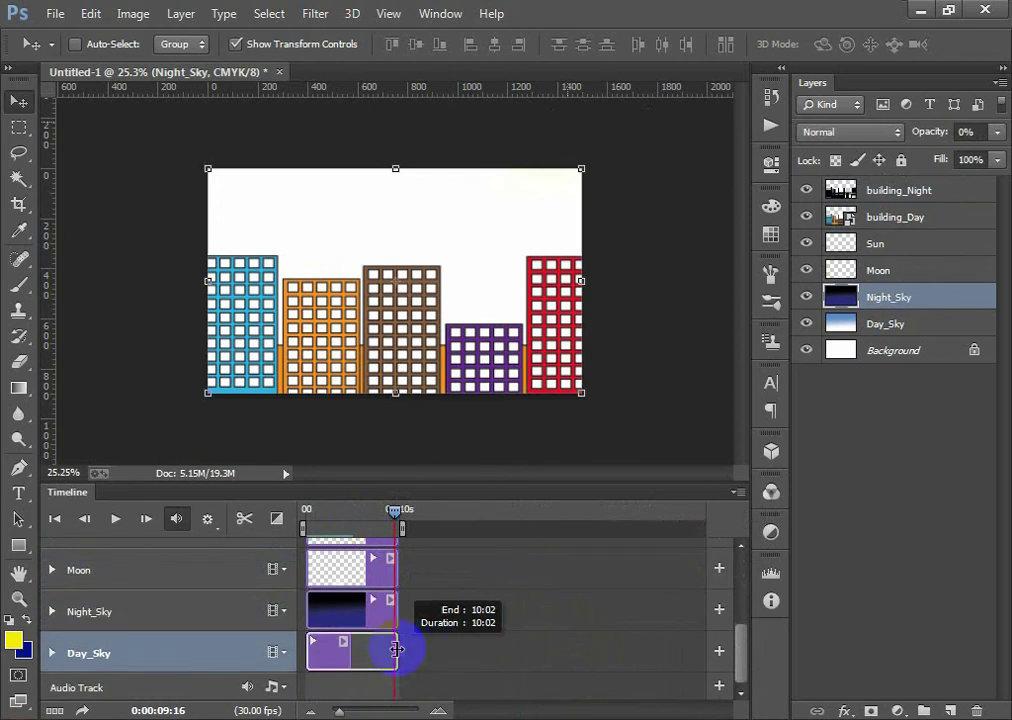
pyautogui.scroll(3, 430, 640)
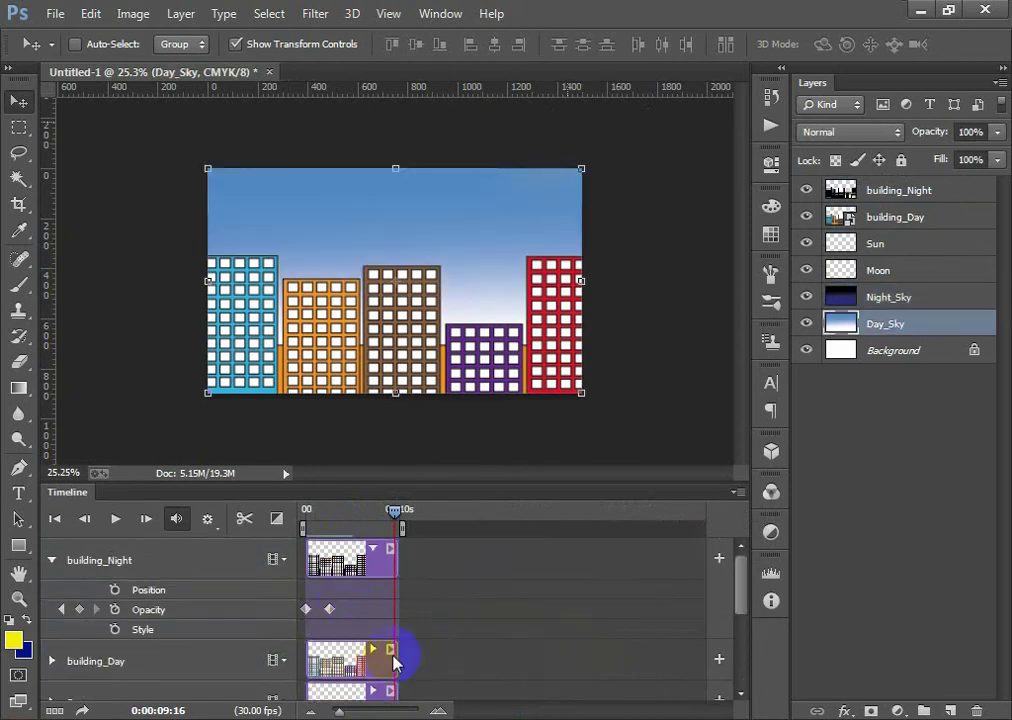
pyautogui.moveTo(338, 712); pyautogui.dragTo(348, 712)
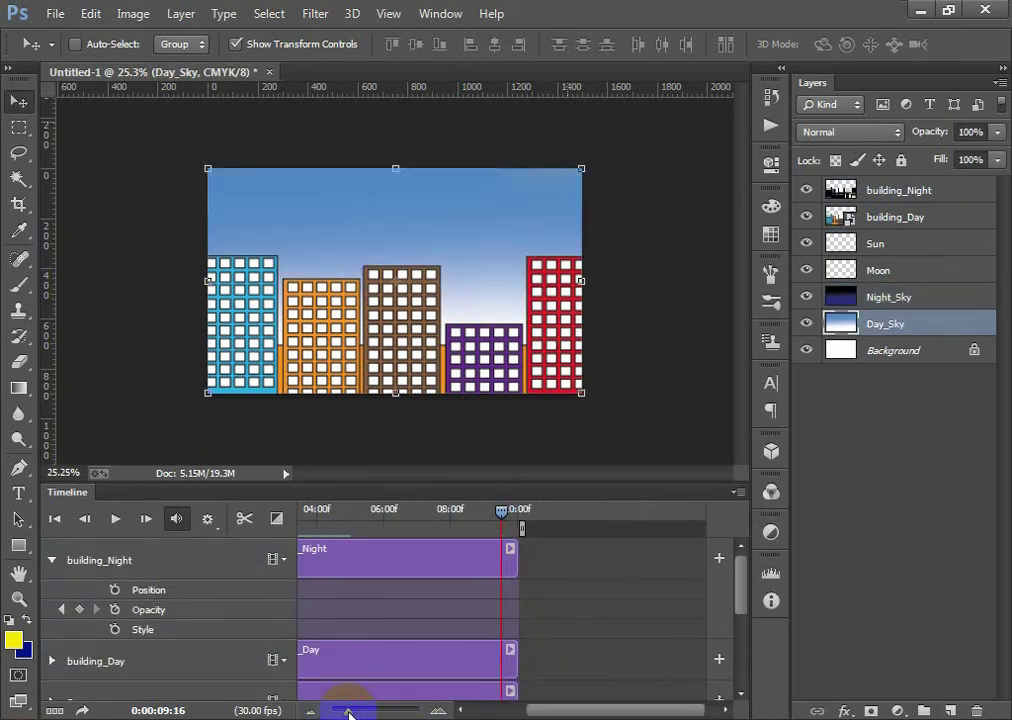
pyautogui.moveTo(557, 710); pyautogui.dragTo(463, 712)
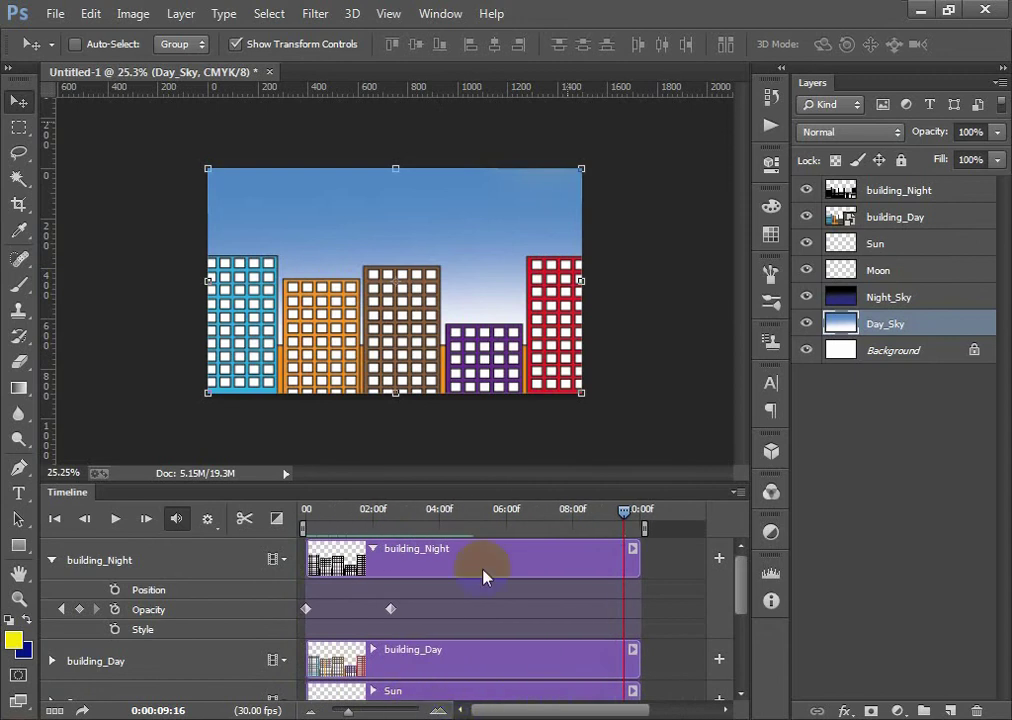
pyautogui.moveTo(617, 513)
pyautogui.mouseDown()
pyautogui.moveTo(242, 520)
pyautogui.moveTo(343, 512)
pyautogui.moveTo(428, 530)
pyautogui.moveTo(490, 528)
pyautogui.moveTo(278, 592)
pyautogui.moveTo(380, 547)
pyautogui.moveTo(474, 553)
pyautogui.mouseUp()
# - Add a 0% Night_Sky Opacity keyframe at 05:00
pyautogui.click(390, 609)
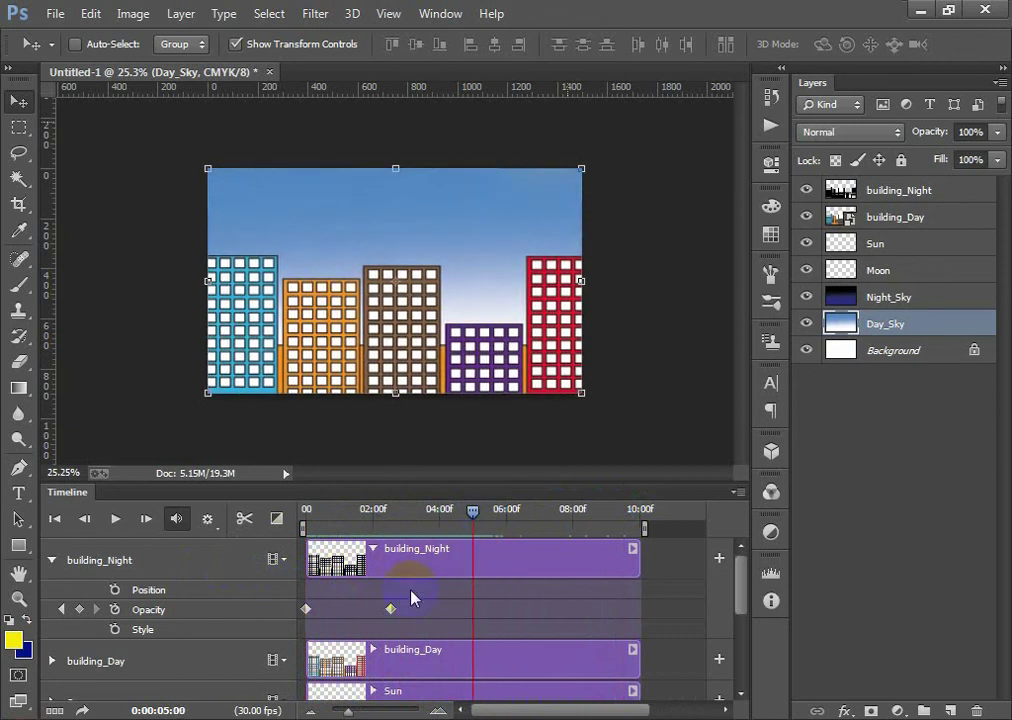
pyautogui.click(122, 566)
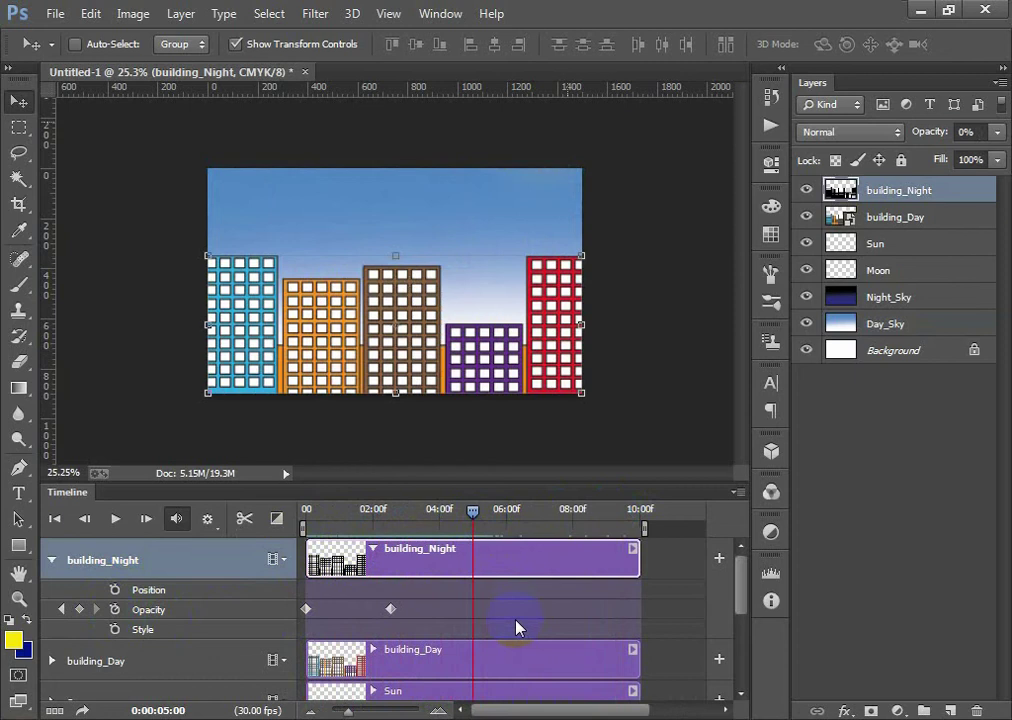
pyautogui.scroll(-3, 516, 627)
pyautogui.scroll(-3, 516, 627)
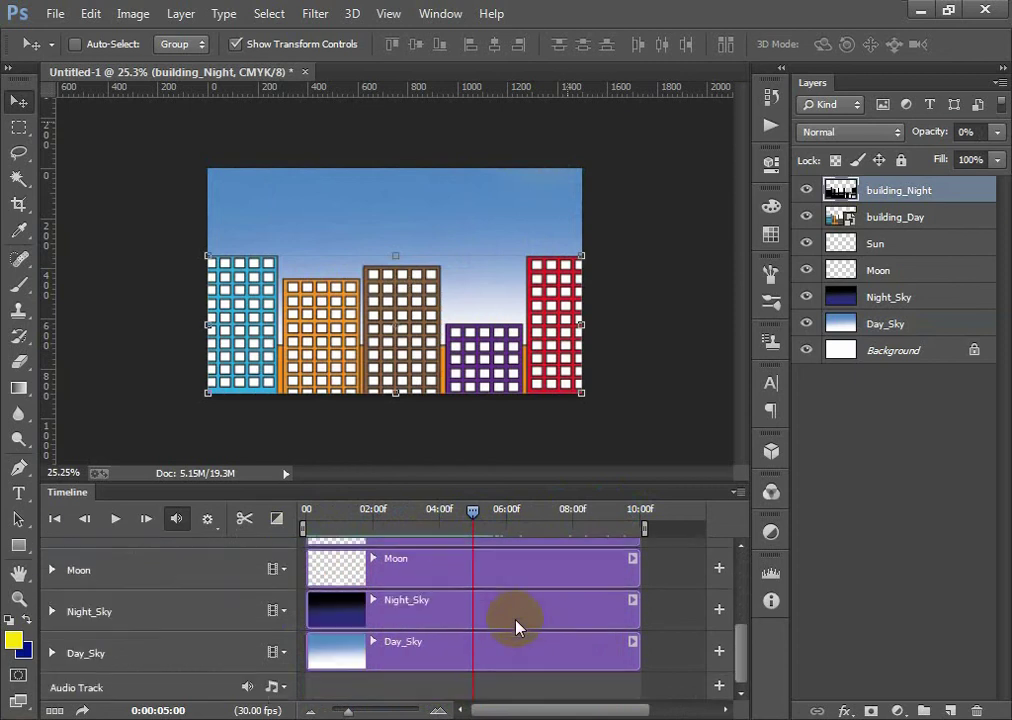
pyautogui.click(52, 612)
pyautogui.click(86, 660)
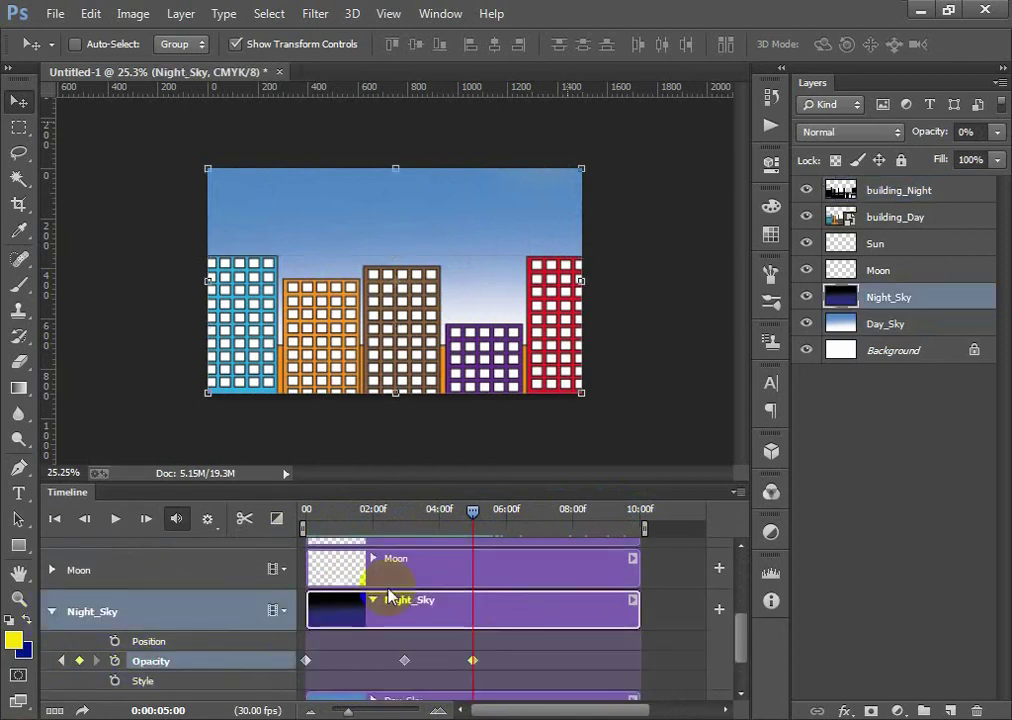
pyautogui.moveTo(473, 517)
pyautogui.mouseDown()
pyautogui.moveTo(328, 520)
pyautogui.moveTo(461, 530)
pyautogui.moveTo(538, 552)
pyautogui.mouseUp()
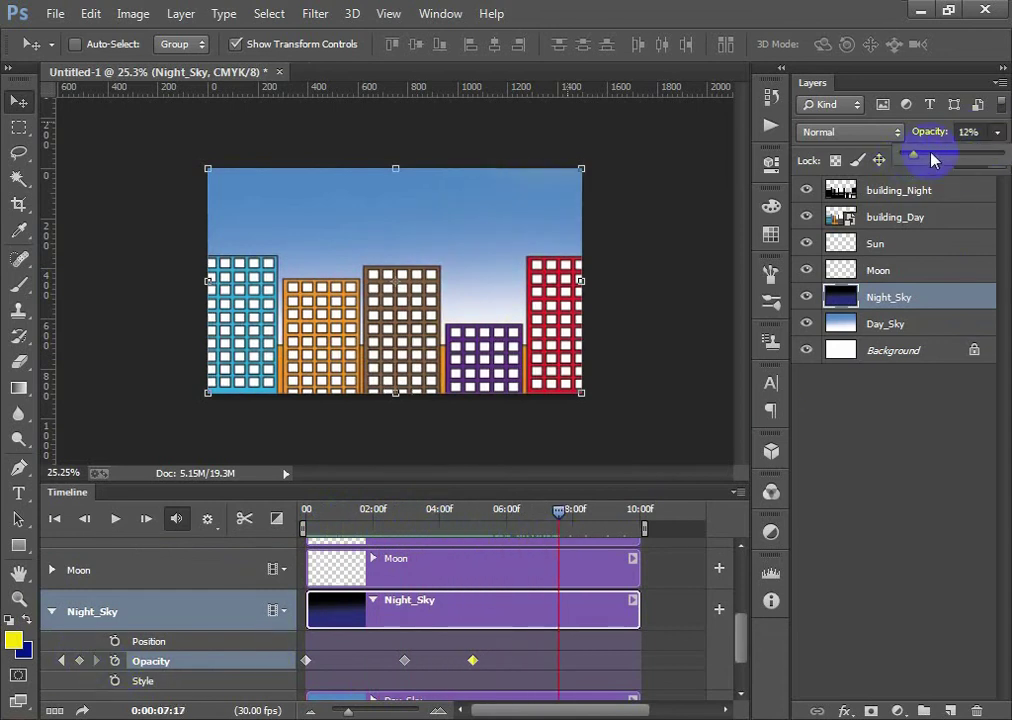
# - Bring Night_Sky to 100% opacity around 08:10 and scrub to check the sky fade
pyautogui.moveTo(931, 160); pyautogui.dragTo(1004, 156)
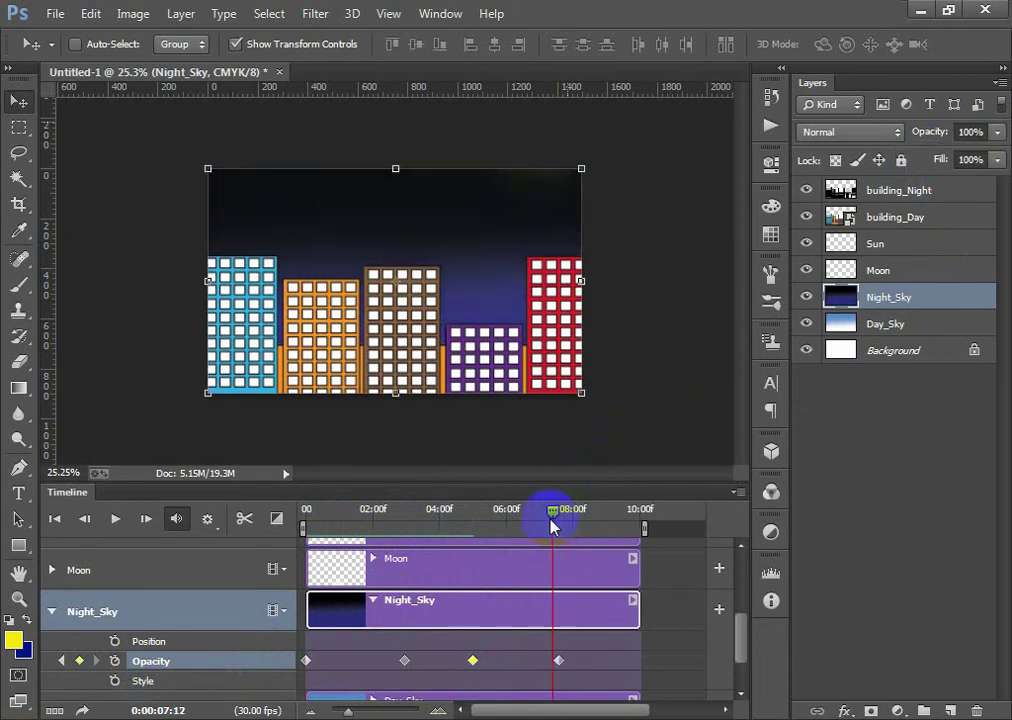
pyautogui.moveTo(558, 522); pyautogui.dragTo(593, 522)
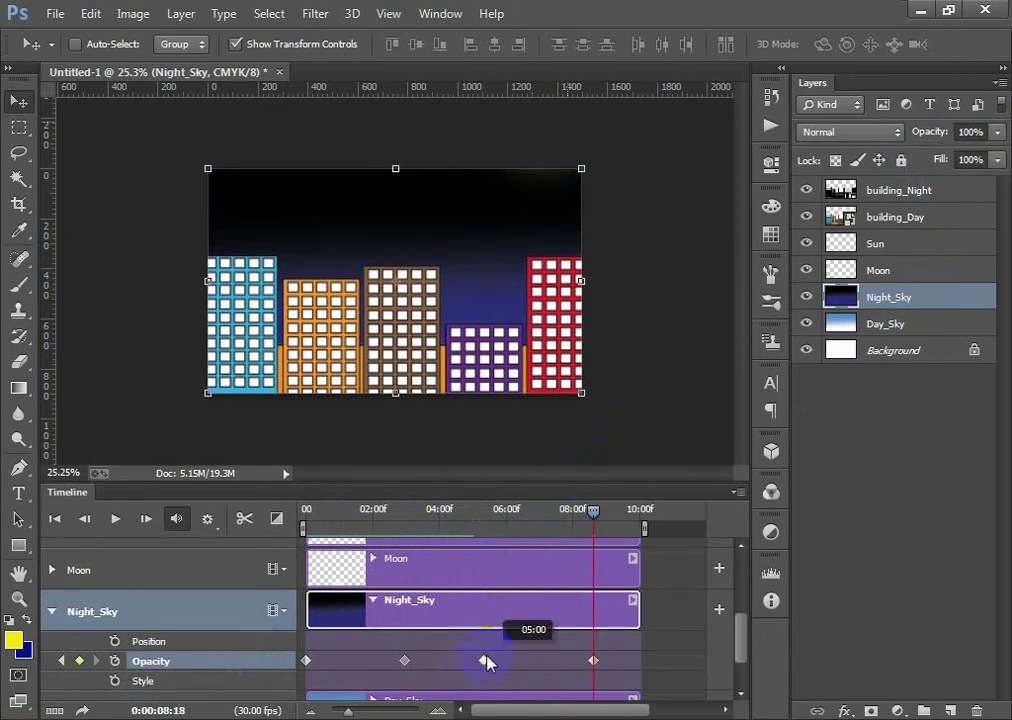
pyautogui.moveTo(593, 512)
pyautogui.mouseDown()
pyautogui.moveTo(199, 557)
pyautogui.moveTo(535, 572)
pyautogui.moveTo(483, 620)
pyautogui.moveTo(662, 612)
pyautogui.mouseUp()
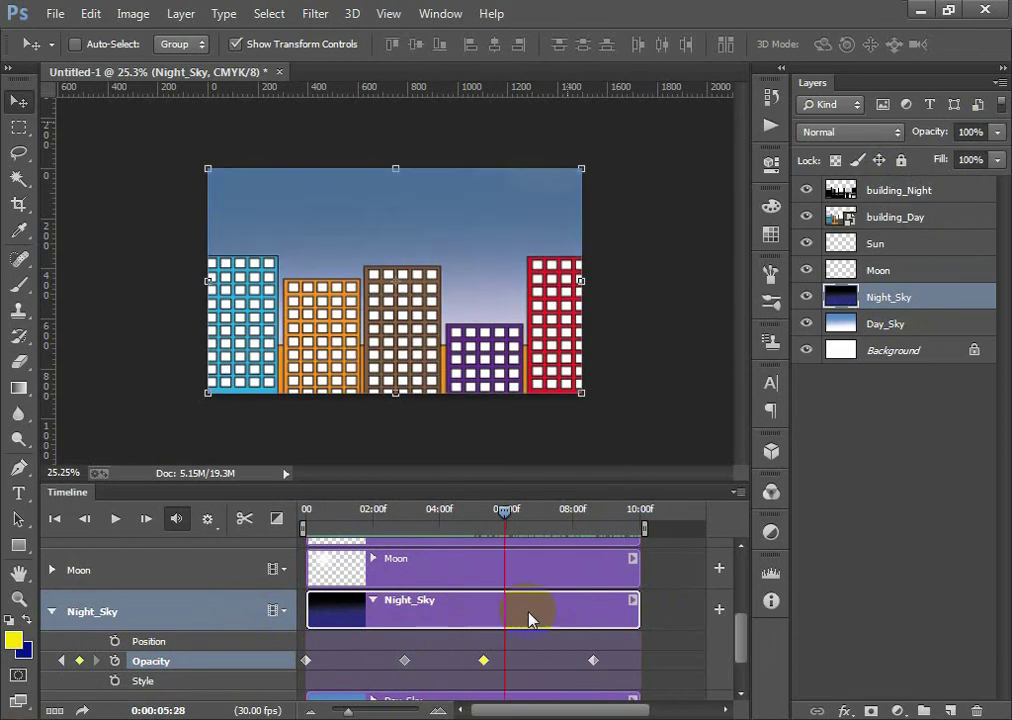
pyautogui.moveTo(662, 612)
pyautogui.mouseDown()
pyautogui.moveTo(640, 625)
pyautogui.moveTo(501, 604)
pyautogui.moveTo(271, 603)
pyautogui.moveTo(334, 598)
pyautogui.moveTo(528, 617)
pyautogui.moveTo(628, 610)
pyautogui.moveTo(632, 620)
pyautogui.moveTo(486, 644)
pyautogui.moveTo(312, 614)
pyautogui.moveTo(515, 599)
pyautogui.moveTo(511, 620)
pyautogui.mouseUp()
pyautogui.scroll(3, 511, 620)
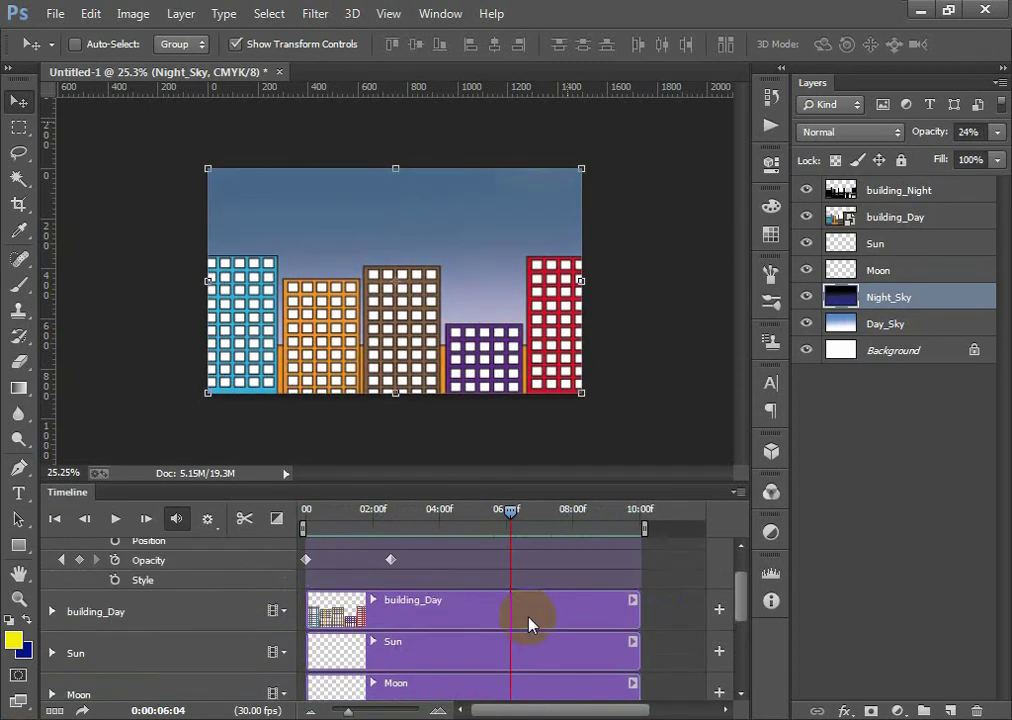
pyautogui.scroll(1, 511, 618)
pyautogui.scroll(1, 490, 610)
pyautogui.scroll(1, 443, 594)
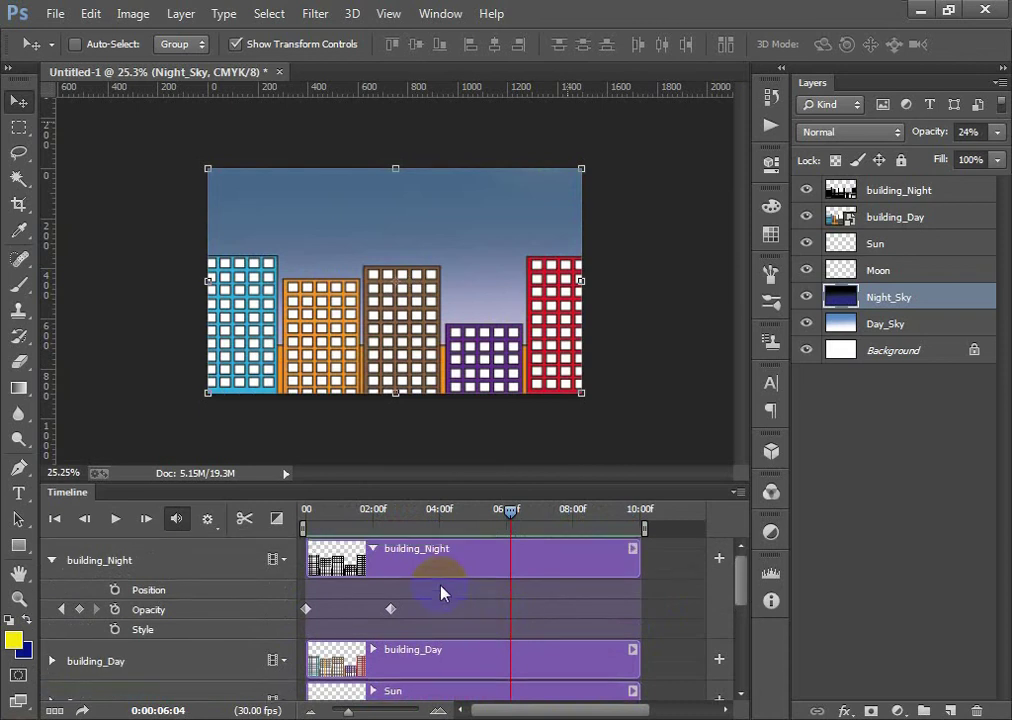
pyautogui.scroll(-2, 538, 585)
pyautogui.scroll(-3, 538, 585)
# - Add a building_Night Opacity keyframe near 05:03
pyautogui.scroll(-1, 538, 585)
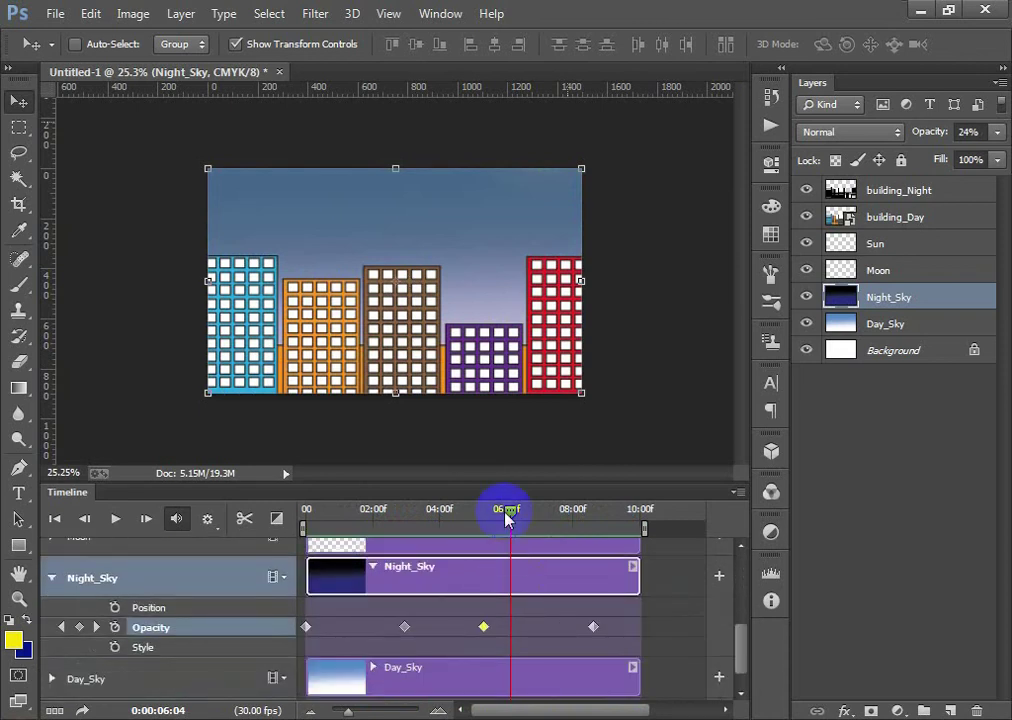
pyautogui.moveTo(508, 511); pyautogui.dragTo(485, 515)
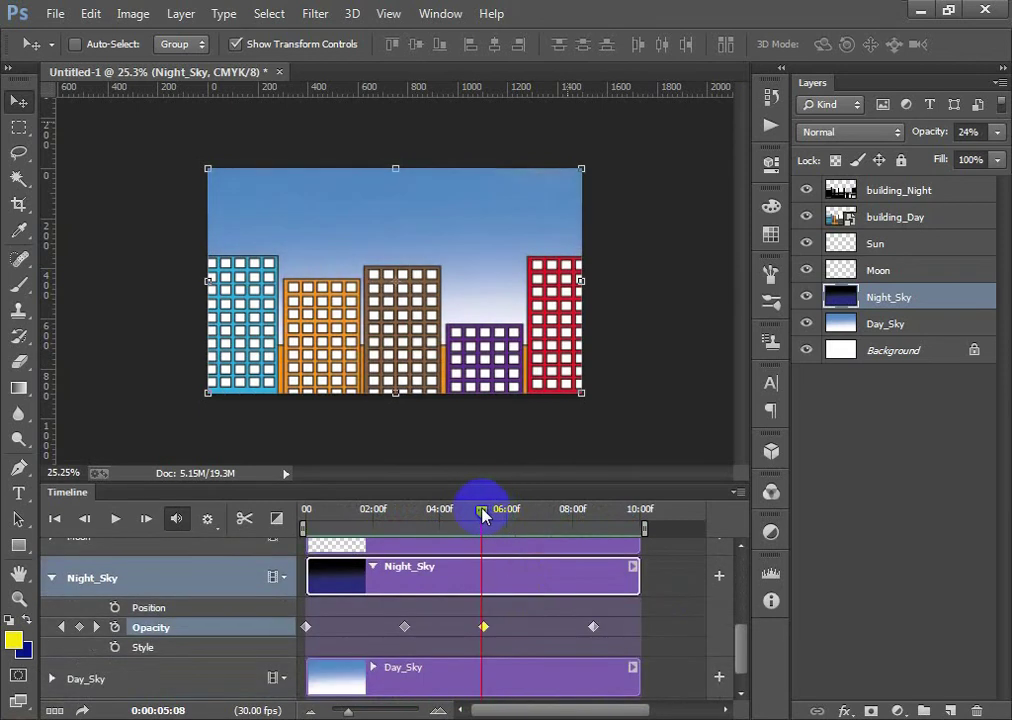
pyautogui.scroll(5, 542, 632)
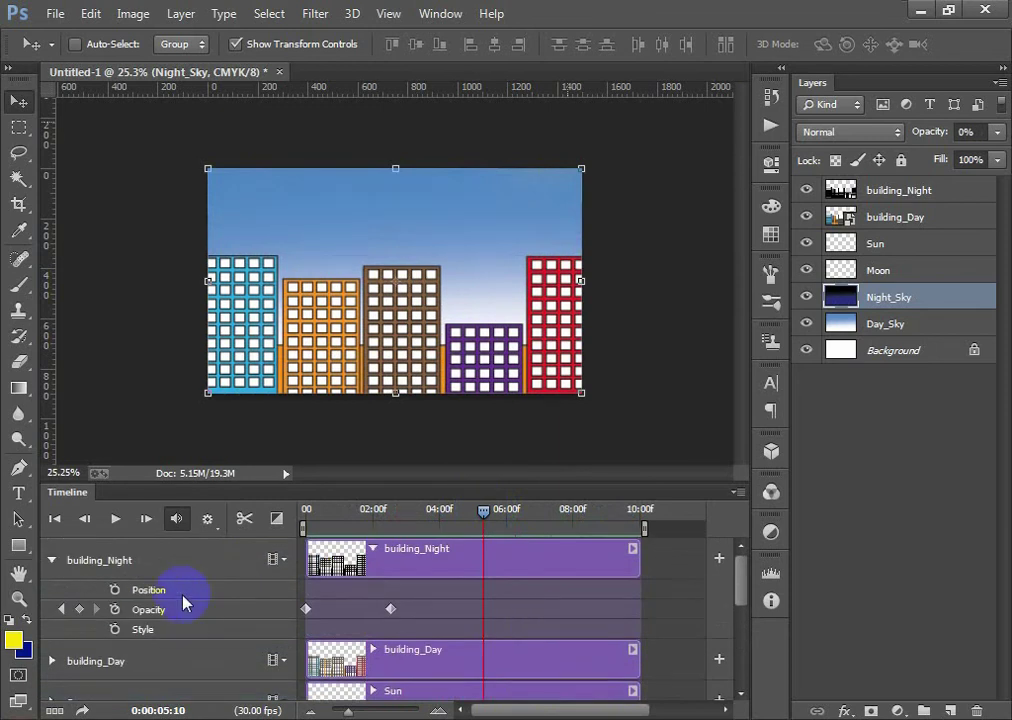
pyautogui.click(79, 608)
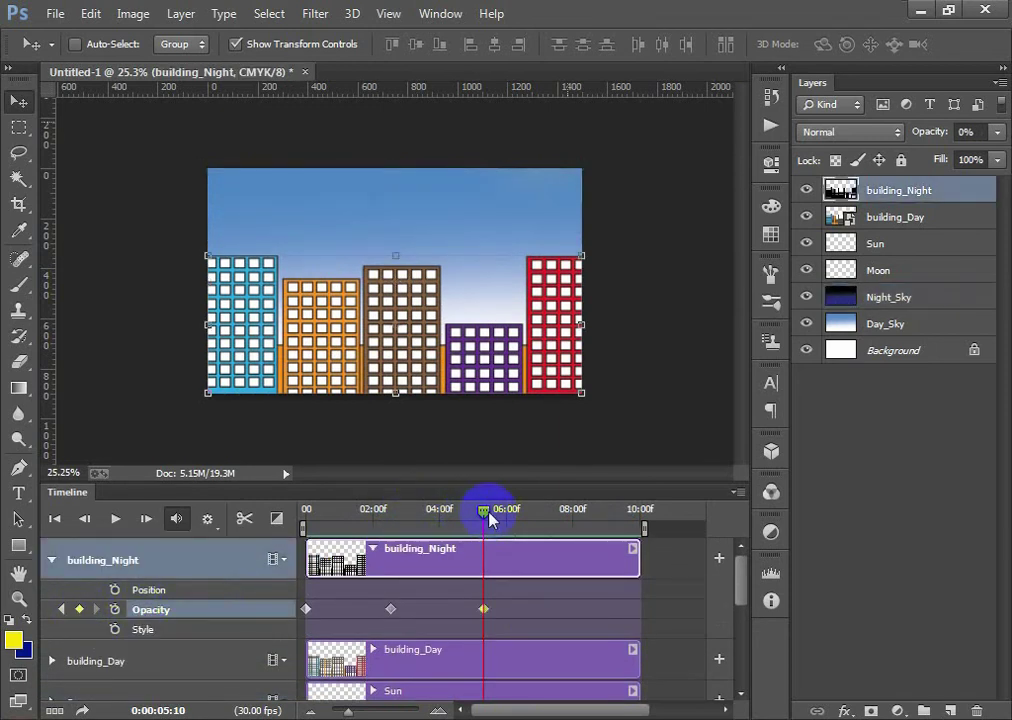
pyautogui.moveTo(489, 518)
pyautogui.mouseDown()
pyautogui.moveTo(366, 510)
pyautogui.moveTo(549, 535)
pyautogui.moveTo(595, 514)
pyautogui.mouseUp()
# - Set building_Night opacity to 100% near 08:17, then rewind to frame 0
pyautogui.scroll(-2, 637, 610)
pyautogui.scroll(-3, 630, 615)
pyautogui.scroll(-1, 630, 615)
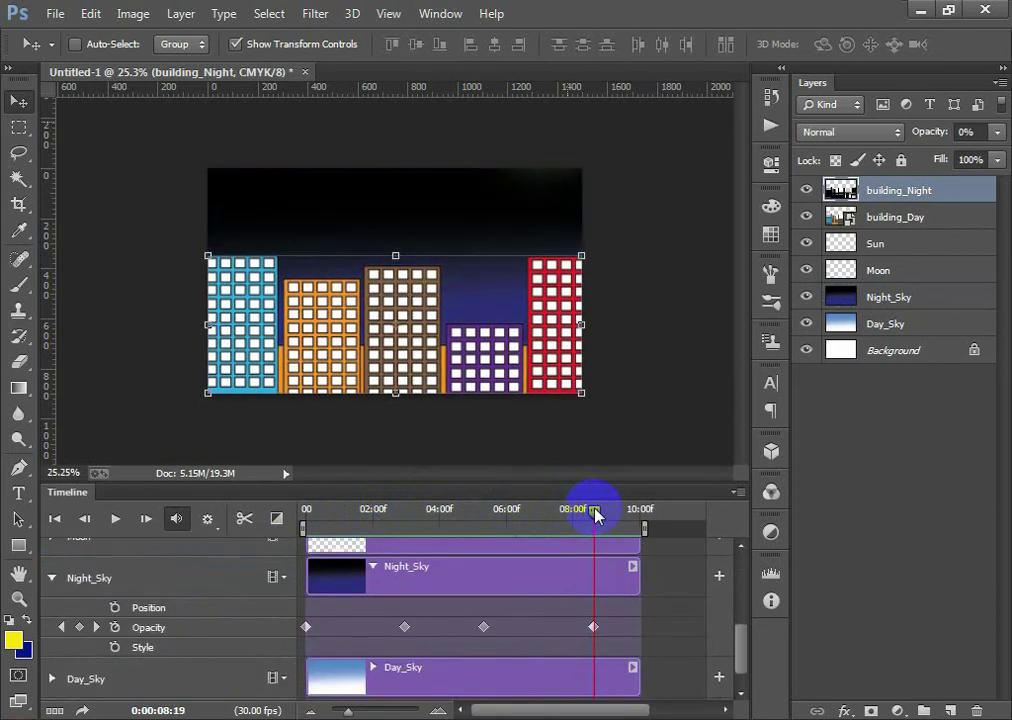
pyautogui.scroll(3, 644, 614)
pyautogui.scroll(3, 644, 614)
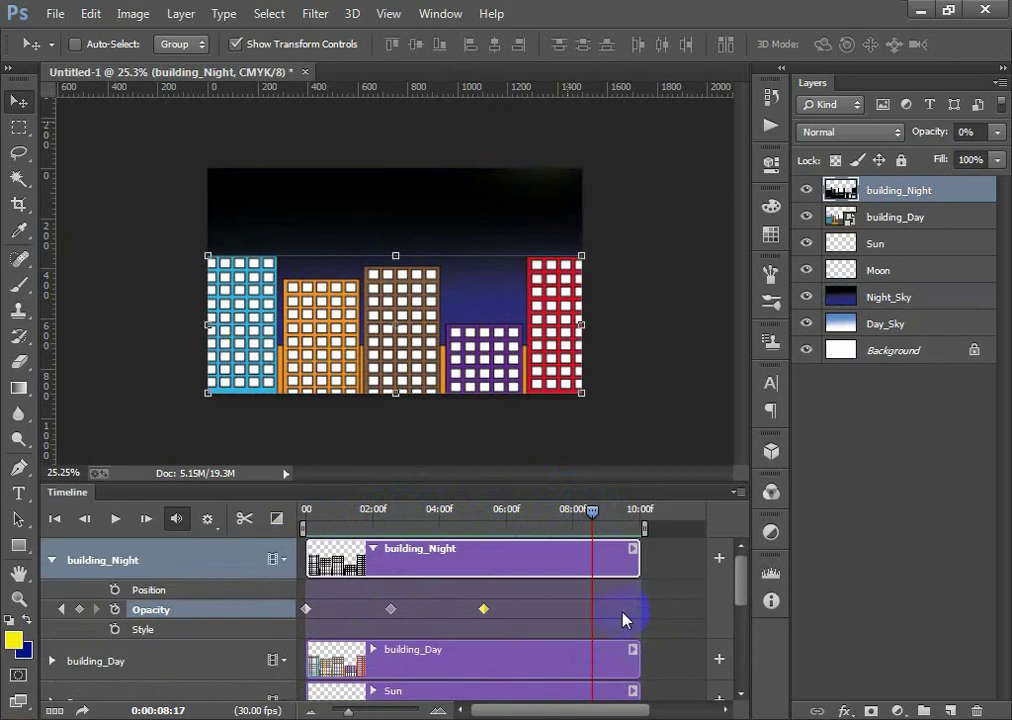
pyautogui.click(996, 134)
pyautogui.moveTo(950, 160); pyautogui.dragTo(1003, 155)
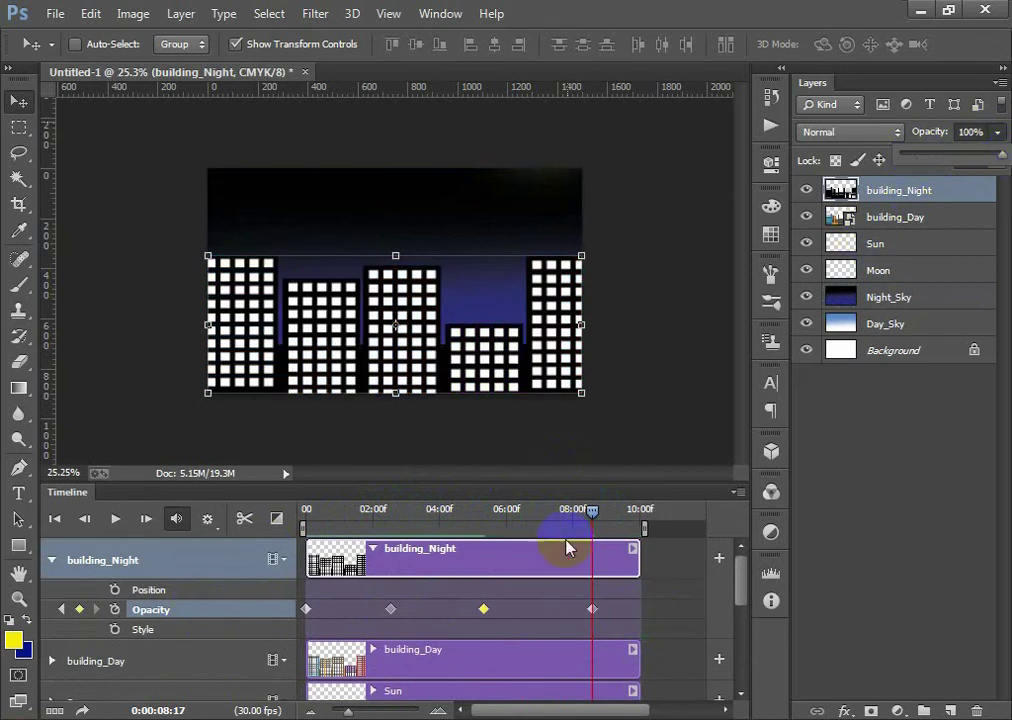
pyautogui.moveTo(593, 512)
pyautogui.mouseDown()
pyautogui.moveTo(650, 515)
pyautogui.moveTo(384, 549)
pyautogui.moveTo(199, 587)
pyautogui.mouseUp()
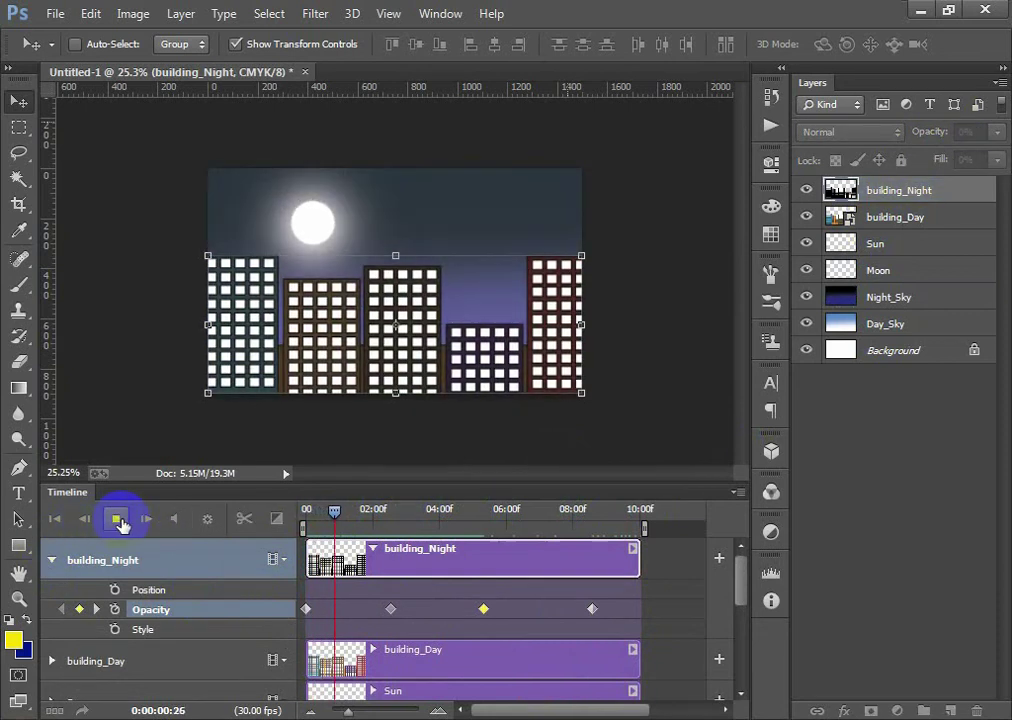
pyautogui.click(818, 415)
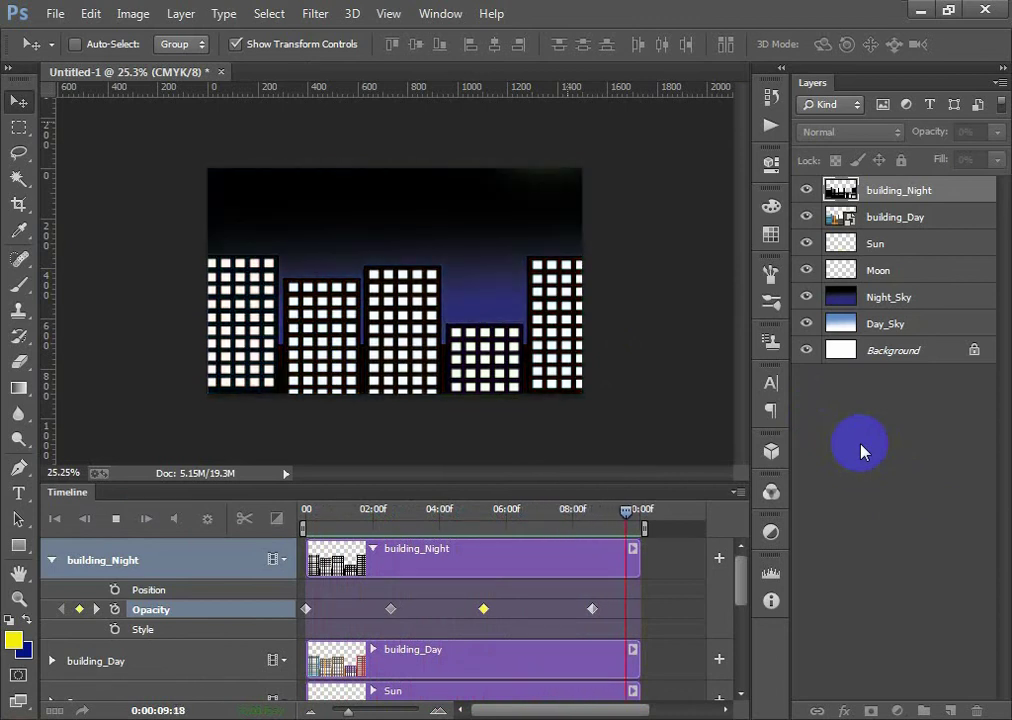
pyautogui.click(115, 518)
pyautogui.moveTo(388, 525)
pyautogui.mouseDown()
pyautogui.moveTo(316, 515)
pyautogui.moveTo(417, 541)
pyautogui.mouseUp()
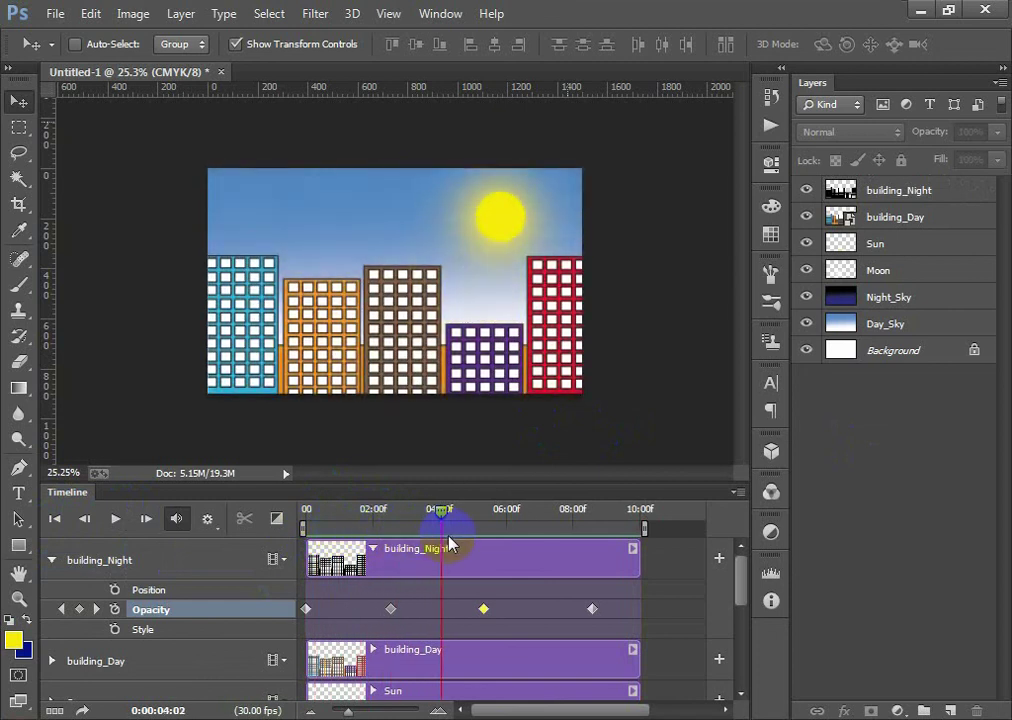
pyautogui.moveTo(485, 549)
pyautogui.mouseDown()
pyautogui.moveTo(617, 566)
pyautogui.moveTo(463, 544)
pyautogui.moveTo(278, 542)
pyautogui.moveTo(327, 515)
pyautogui.moveTo(428, 527)
pyautogui.mouseUp()
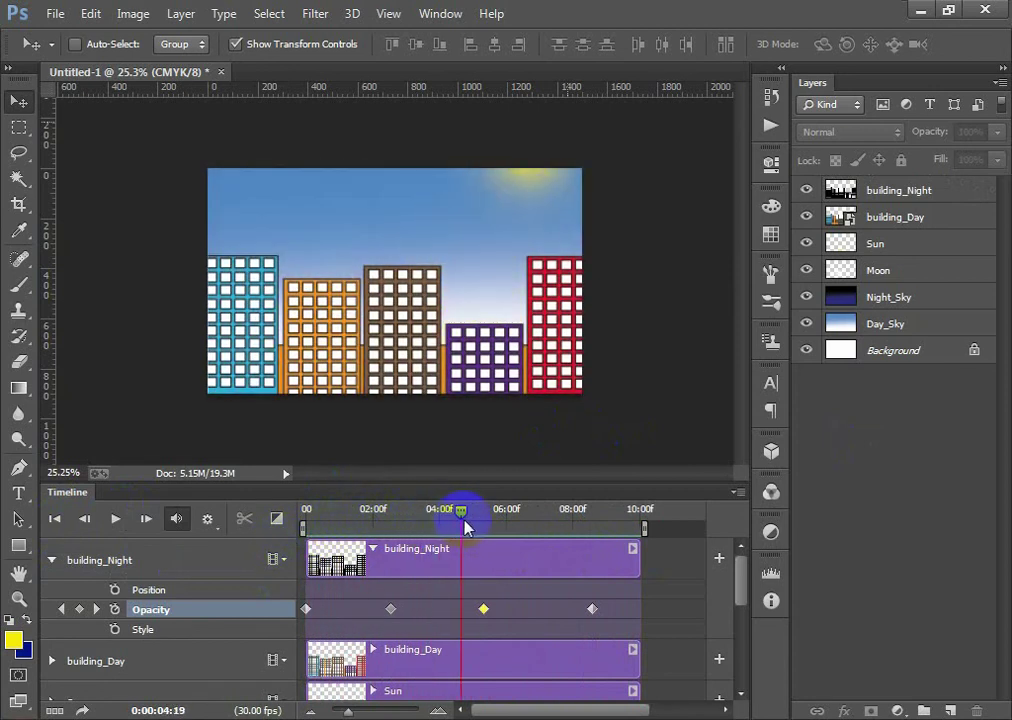
pyautogui.moveTo(497, 528); pyautogui.dragTo(606, 533)
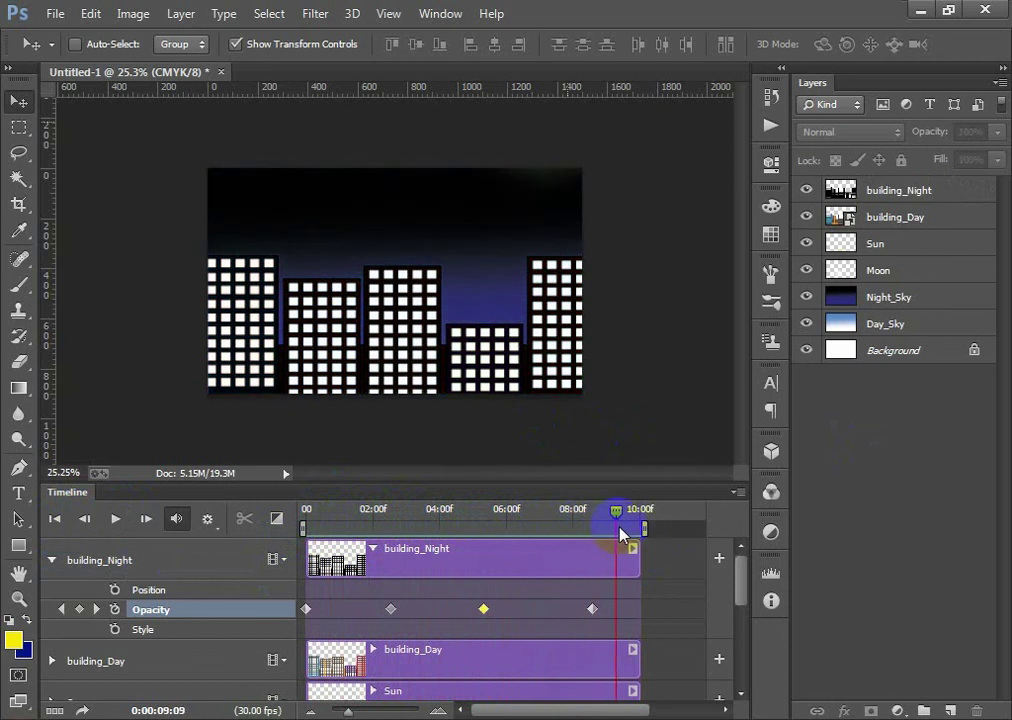
pyautogui.moveTo(322, 525)
pyautogui.mouseDown()
pyautogui.moveTo(296, 526)
pyautogui.moveTo(330, 515)
pyautogui.moveTo(418, 518)
pyautogui.mouseUp()
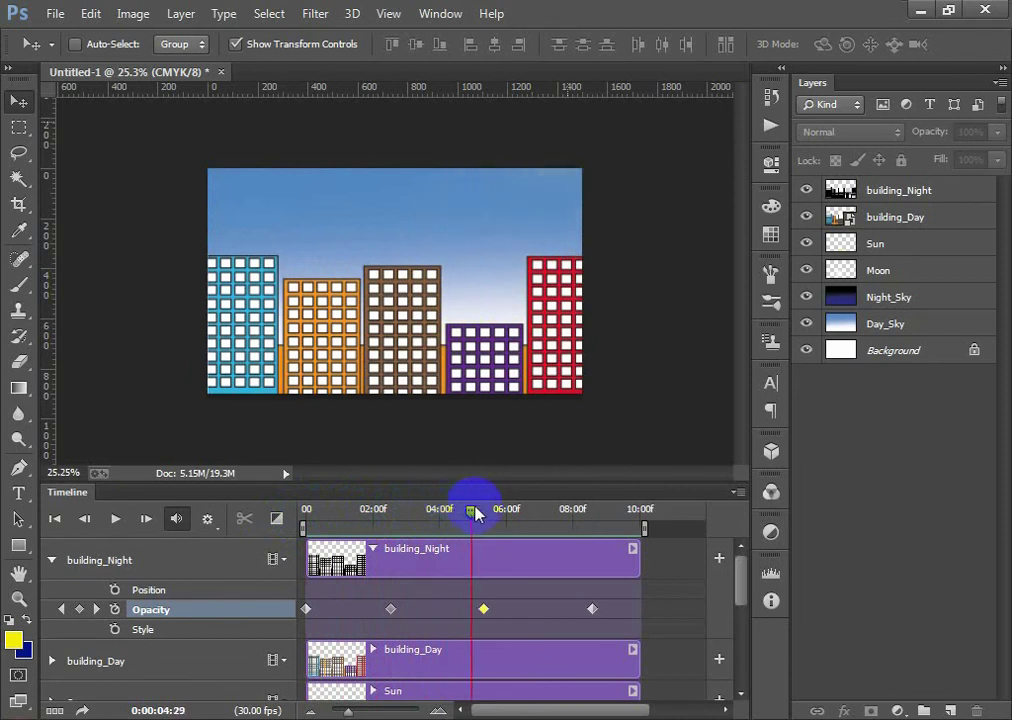
pyautogui.moveTo(490, 512)
pyautogui.mouseDown()
pyautogui.moveTo(620, 521)
pyautogui.moveTo(411, 591)
pyautogui.moveTo(294, 598)
pyautogui.moveTo(357, 590)
pyautogui.mouseUp()
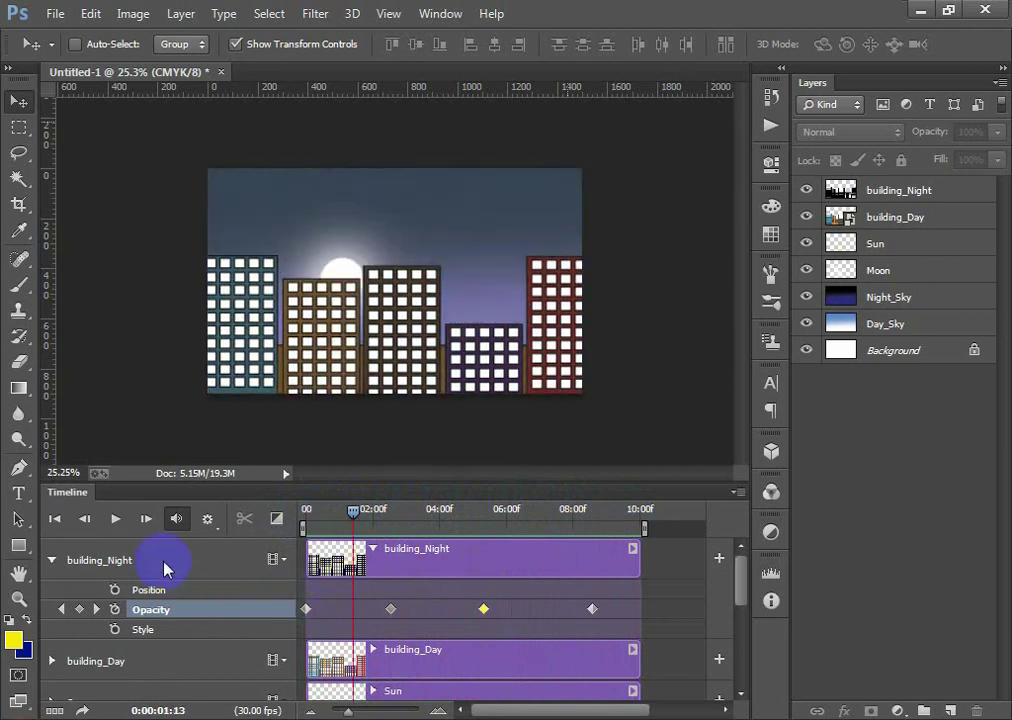
# - Add Moon Position keyframes near 06:12 and 08:26 that raise the moon back into the sky
pyautogui.click(48, 561)
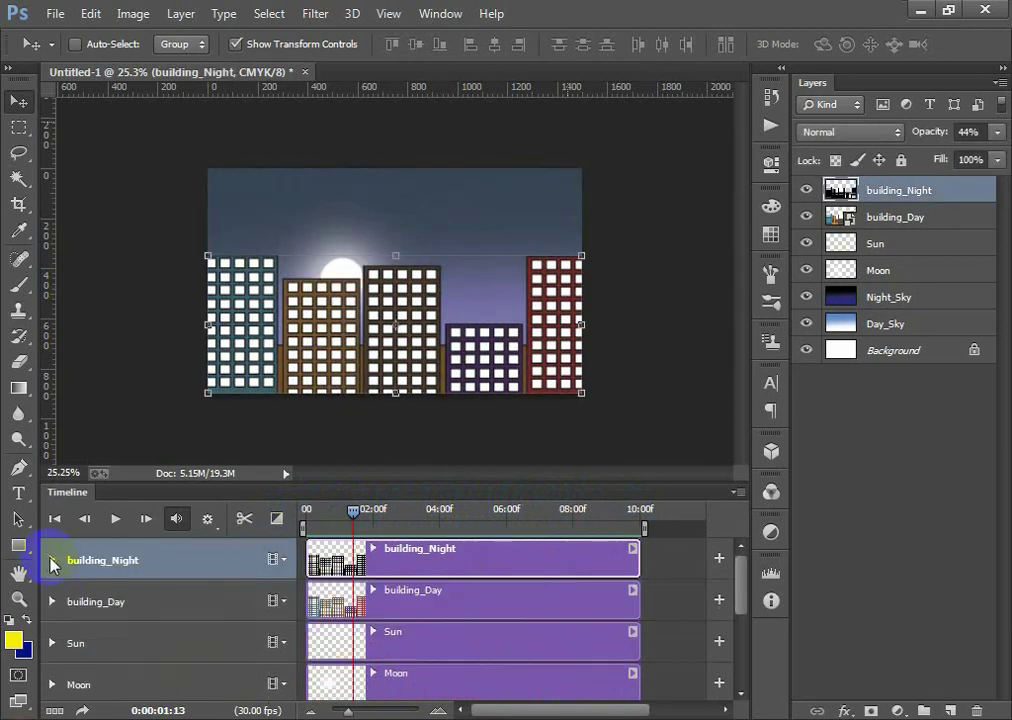
pyautogui.click(138, 653)
pyautogui.click(460, 688)
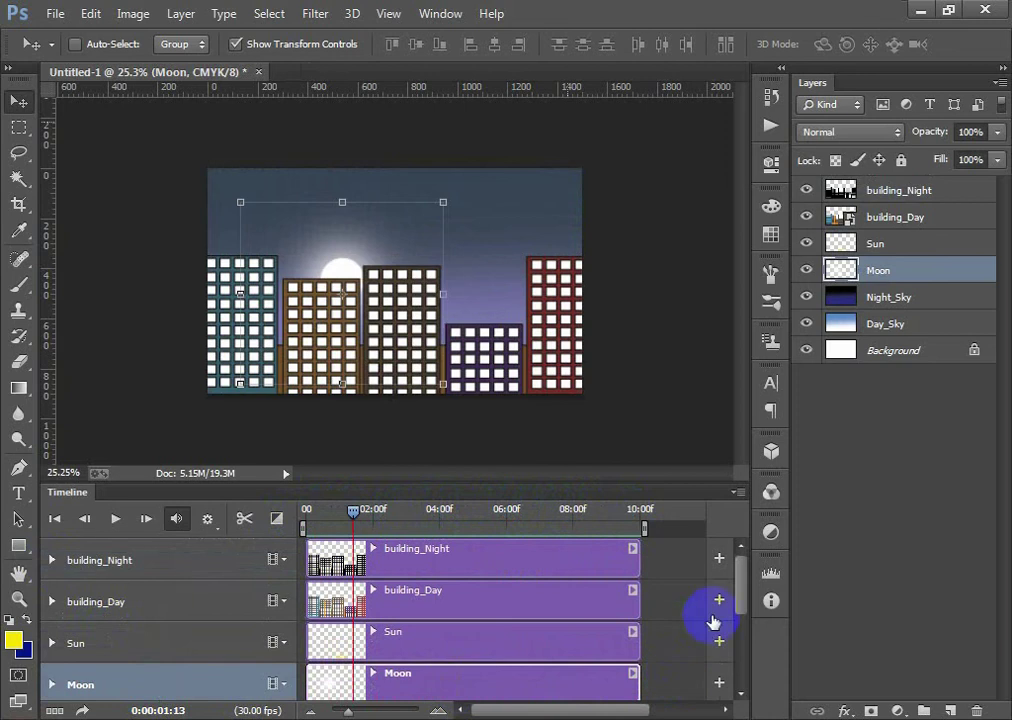
pyautogui.moveTo(745, 583); pyautogui.dragTo(741, 607)
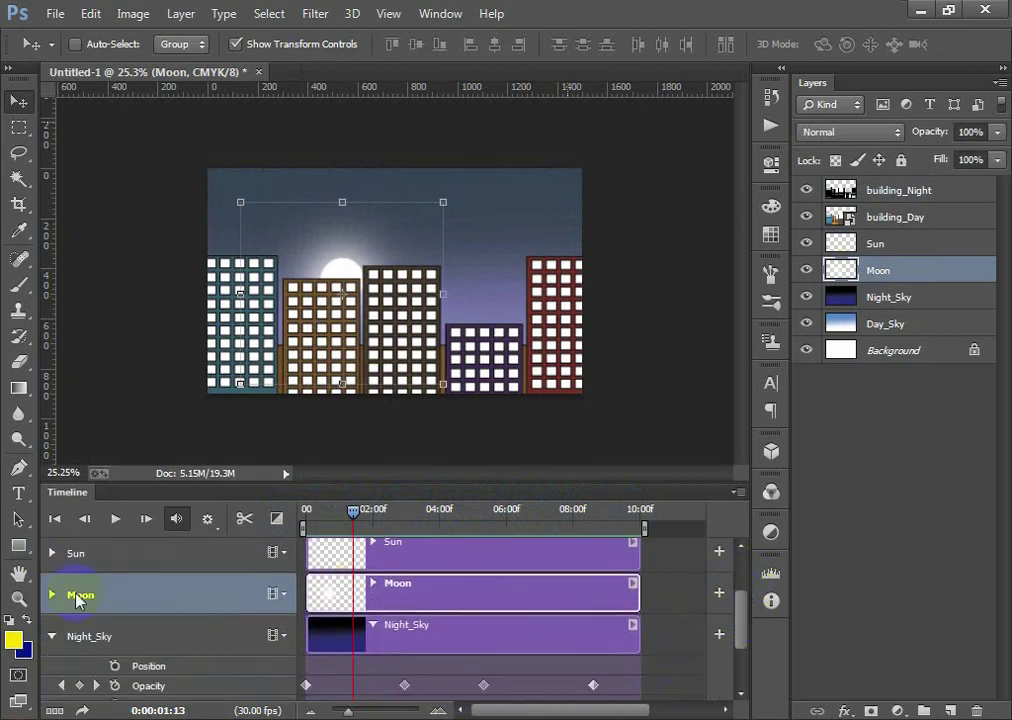
pyautogui.click(52, 595)
pyautogui.click(386, 624)
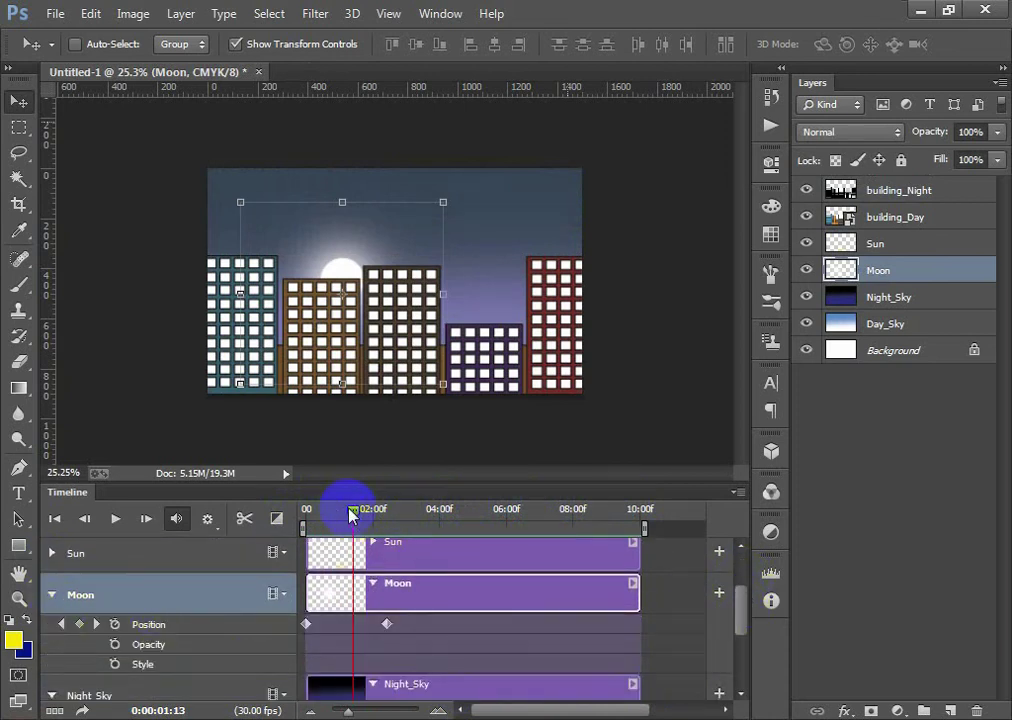
pyautogui.moveTo(351, 515)
pyautogui.mouseDown()
pyautogui.moveTo(562, 537)
pyautogui.moveTo(486, 556)
pyautogui.moveTo(500, 562)
pyautogui.moveTo(562, 513)
pyautogui.moveTo(603, 517)
pyautogui.mouseUp()
pyautogui.click(81, 624)
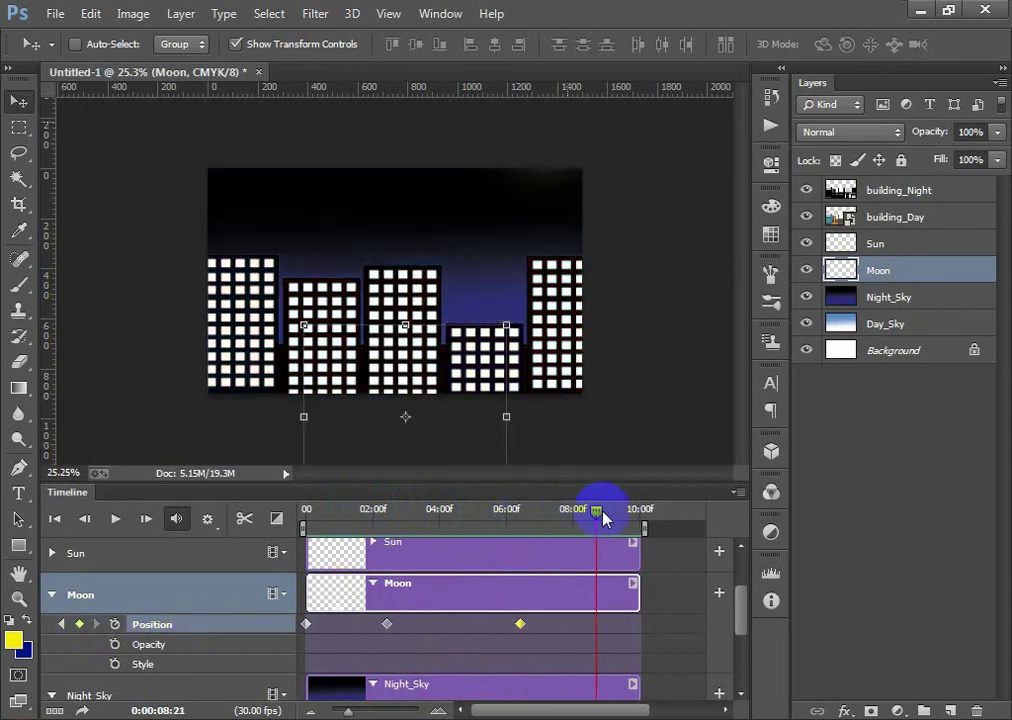
pyautogui.moveTo(474, 422)
pyautogui.mouseDown()
pyautogui.moveTo(321, 246)
pyautogui.moveTo(289, 154)
pyautogui.moveTo(300, 136)
pyautogui.moveTo(266, 162)
pyautogui.mouseUp()
pyautogui.click(611, 508)
pyautogui.moveTo(660, 518); pyautogui.dragTo(84, 518)
pyautogui.click(120, 518)
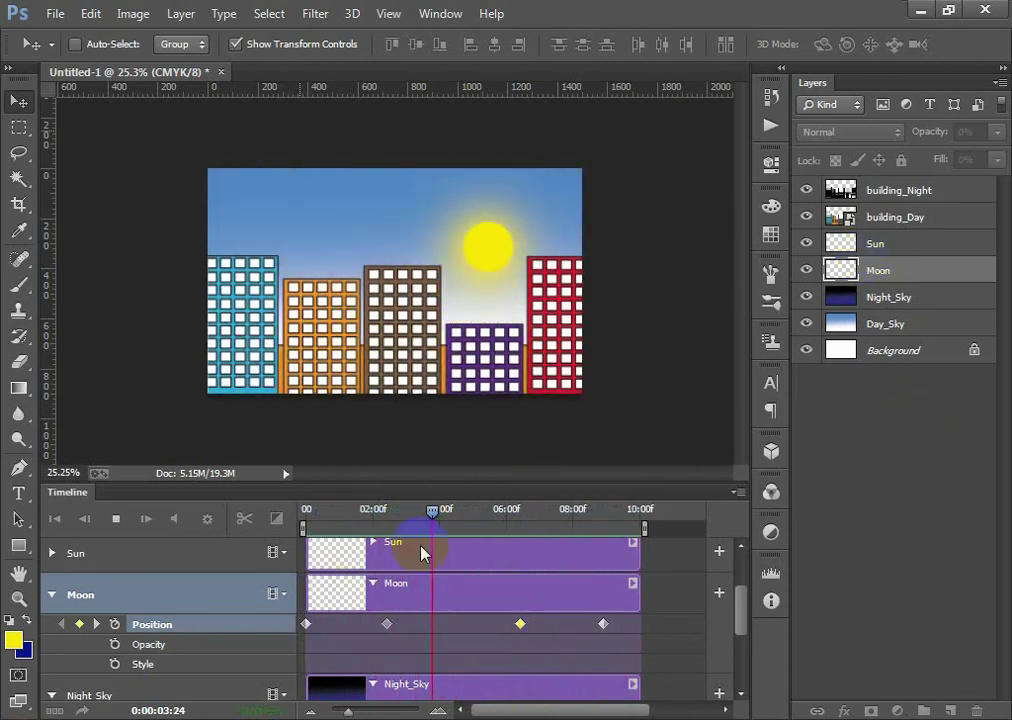
pyautogui.click(121, 519)
pyautogui.moveTo(322, 514)
pyautogui.mouseDown()
pyautogui.moveTo(284, 518)
pyautogui.moveTo(350, 511)
pyautogui.moveTo(452, 525)
pyautogui.mouseUp()
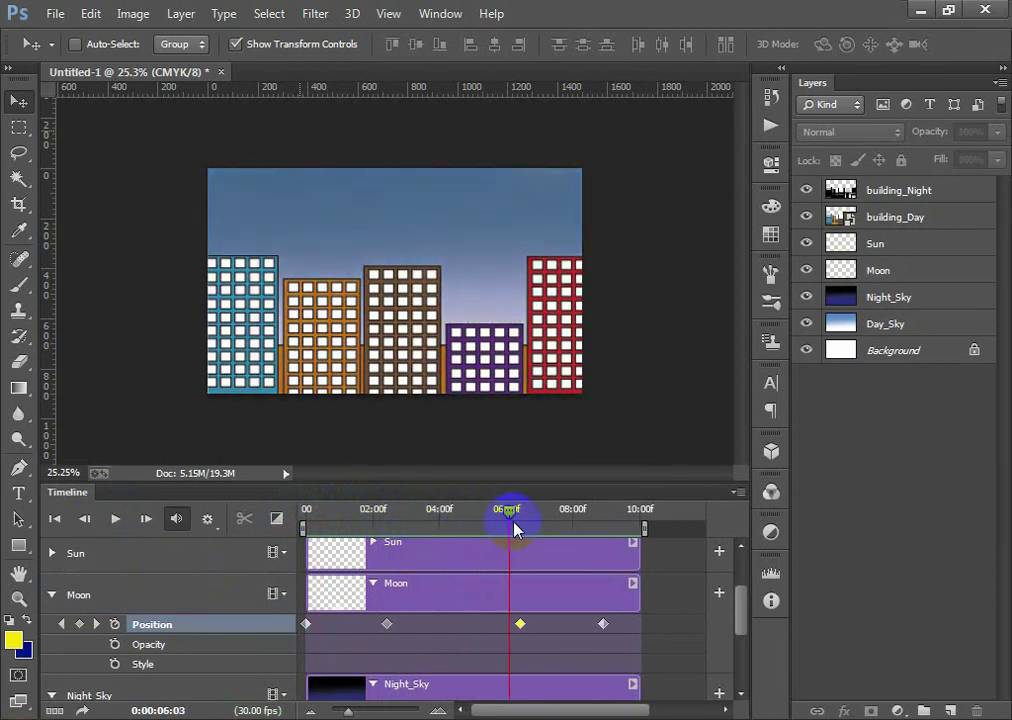
pyautogui.moveTo(513, 530); pyautogui.dragTo(577, 538)
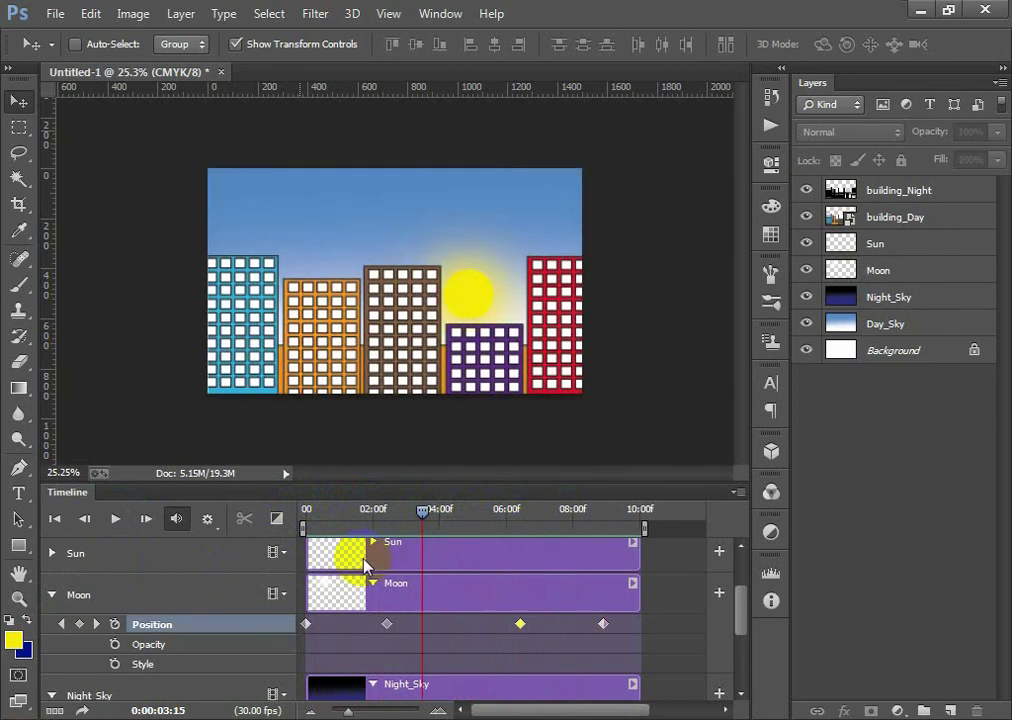
pyautogui.moveTo(577, 518); pyautogui.dragTo(267, 576)
pyautogui.click(333, 515)
pyautogui.moveTo(346, 547); pyautogui.dragTo(401, 533)
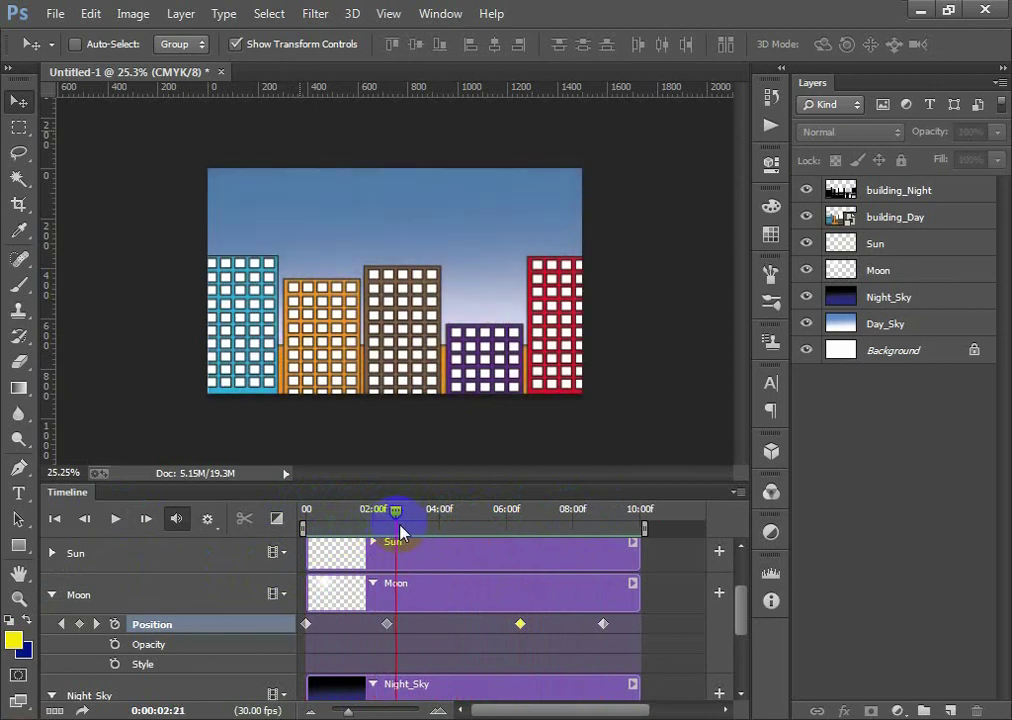
pyautogui.moveTo(507, 518)
pyautogui.mouseDown()
pyautogui.moveTo(576, 519)
pyautogui.moveTo(597, 535)
pyautogui.moveTo(335, 554)
pyautogui.moveTo(436, 508)
pyautogui.moveTo(515, 515)
pyautogui.moveTo(557, 535)
pyautogui.moveTo(630, 538)
pyautogui.moveTo(550, 530)
pyautogui.moveTo(603, 511)
pyautogui.moveTo(542, 513)
pyautogui.moveTo(588, 515)
pyautogui.moveTo(350, 595)
pyautogui.moveTo(522, 567)
pyautogui.mouseUp()
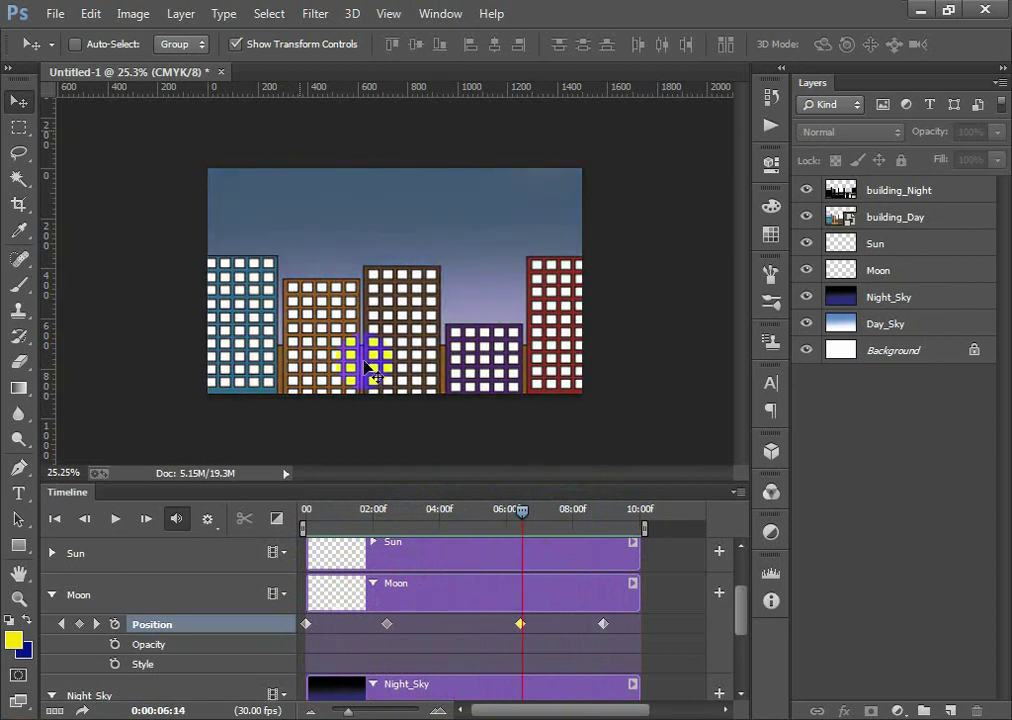
# - Move the moon to the top-left at 06:14 and delete its final Position keyframe
pyautogui.click(446, 597)
pyautogui.moveTo(429, 442); pyautogui.dragTo(294, 141)
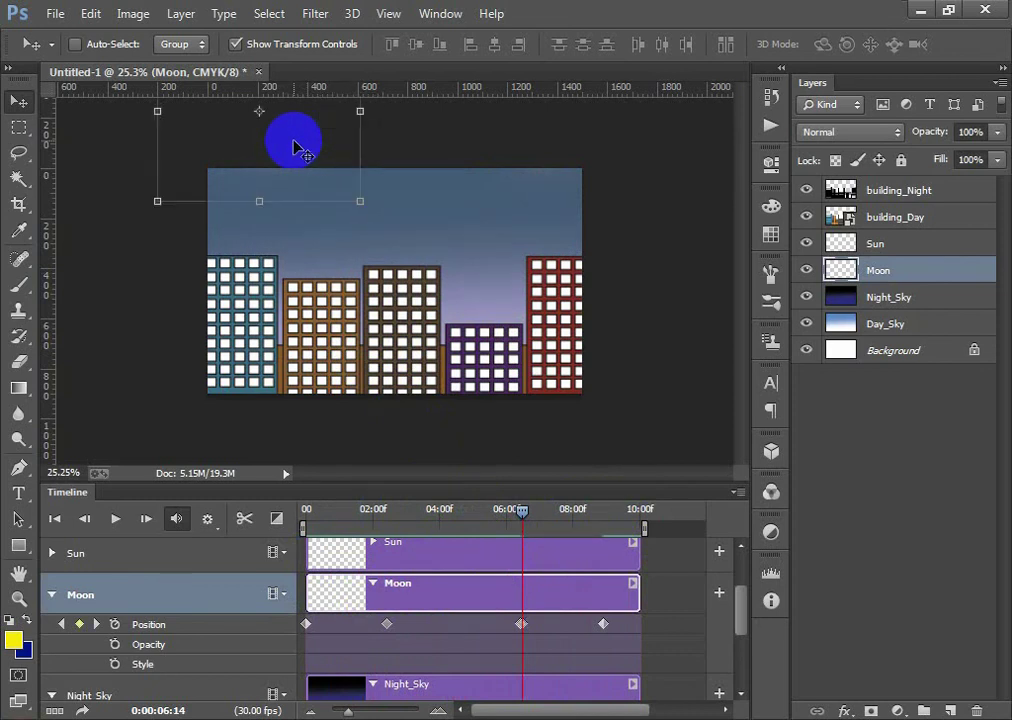
pyautogui.click(521, 623)
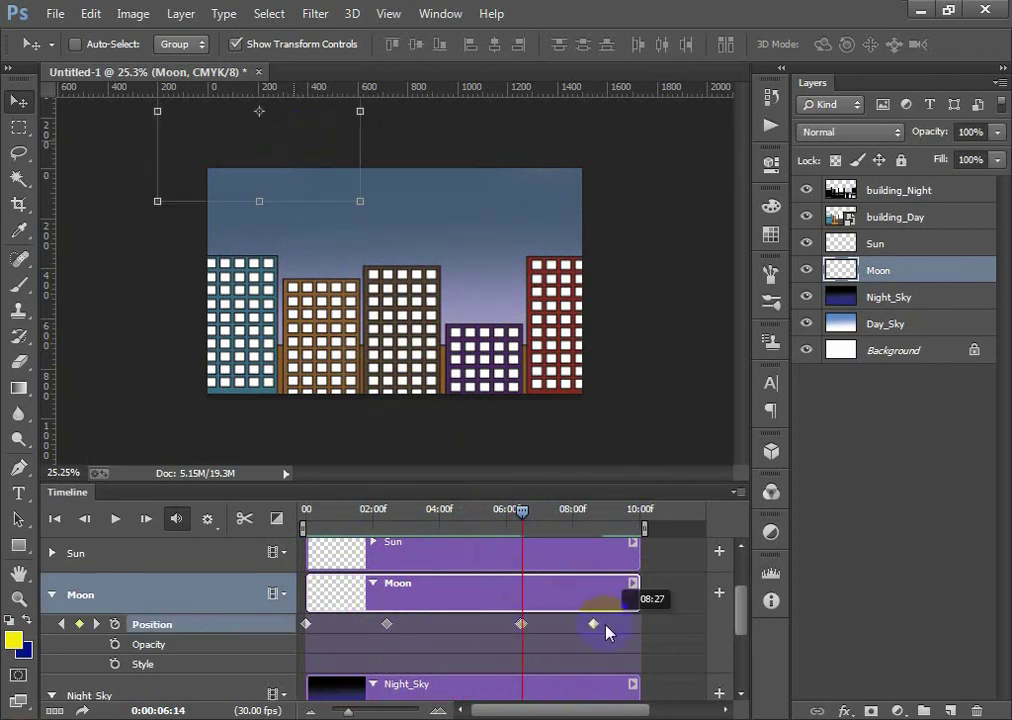
pyautogui.moveTo(606, 630); pyautogui.dragTo(390, 632)
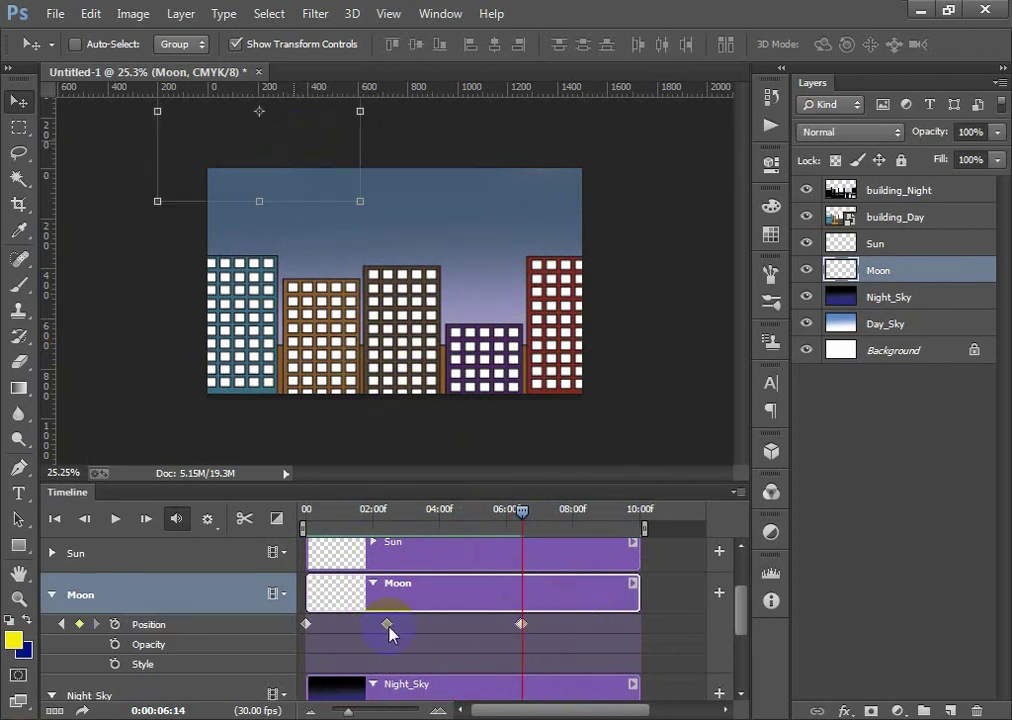
# - Copy the Moon's first Position keyframe, paste it at 08:25, and preview
pyautogui.rightClick(307, 625)
pyautogui.click(370, 484)
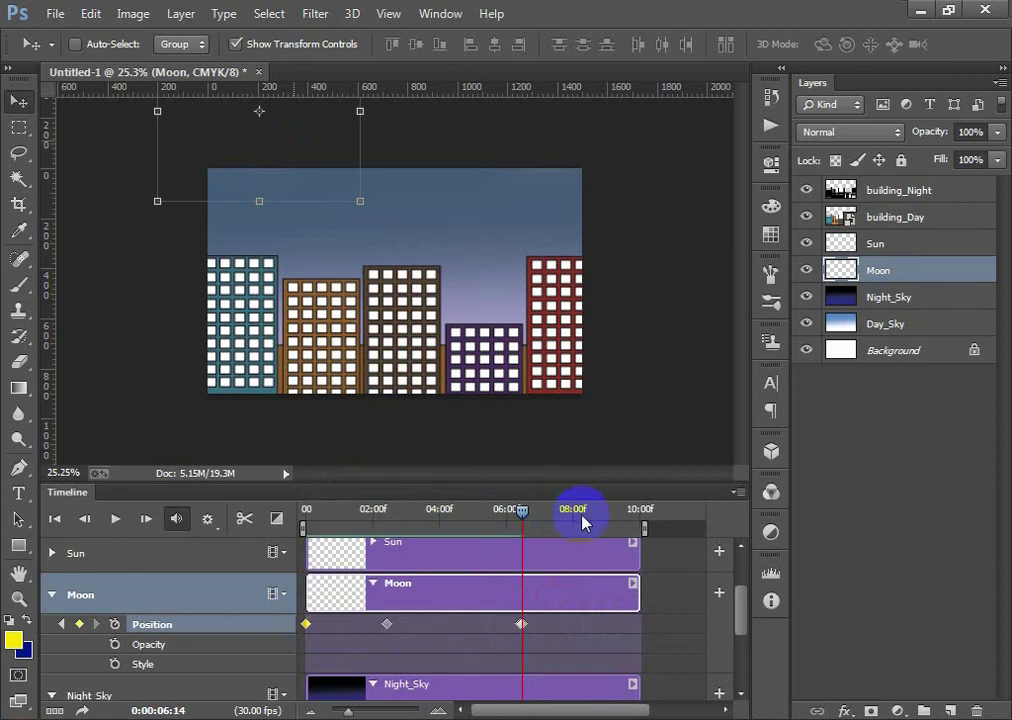
pyautogui.click(601, 512)
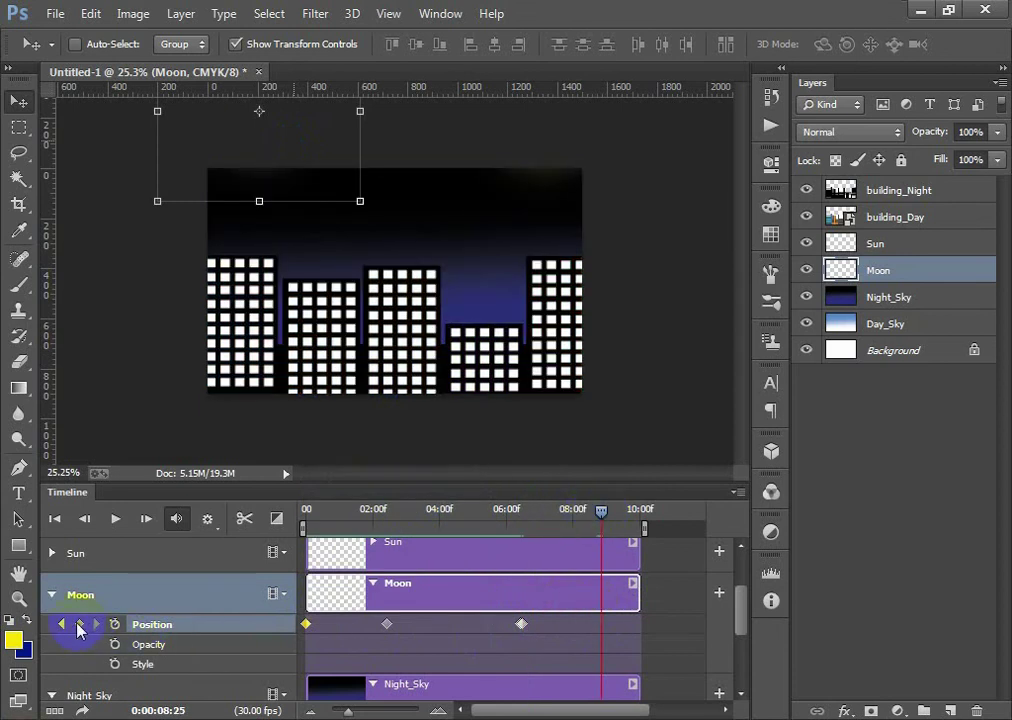
pyautogui.rightClick(600, 625)
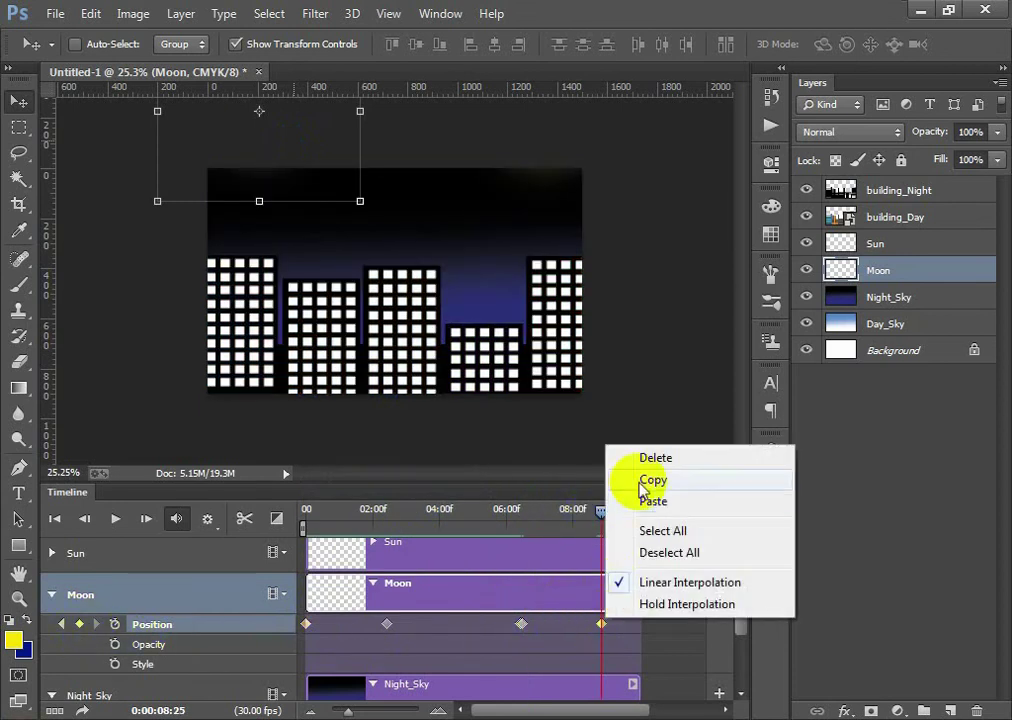
pyautogui.click(652, 502)
pyautogui.moveTo(589, 522); pyautogui.dragTo(305, 512)
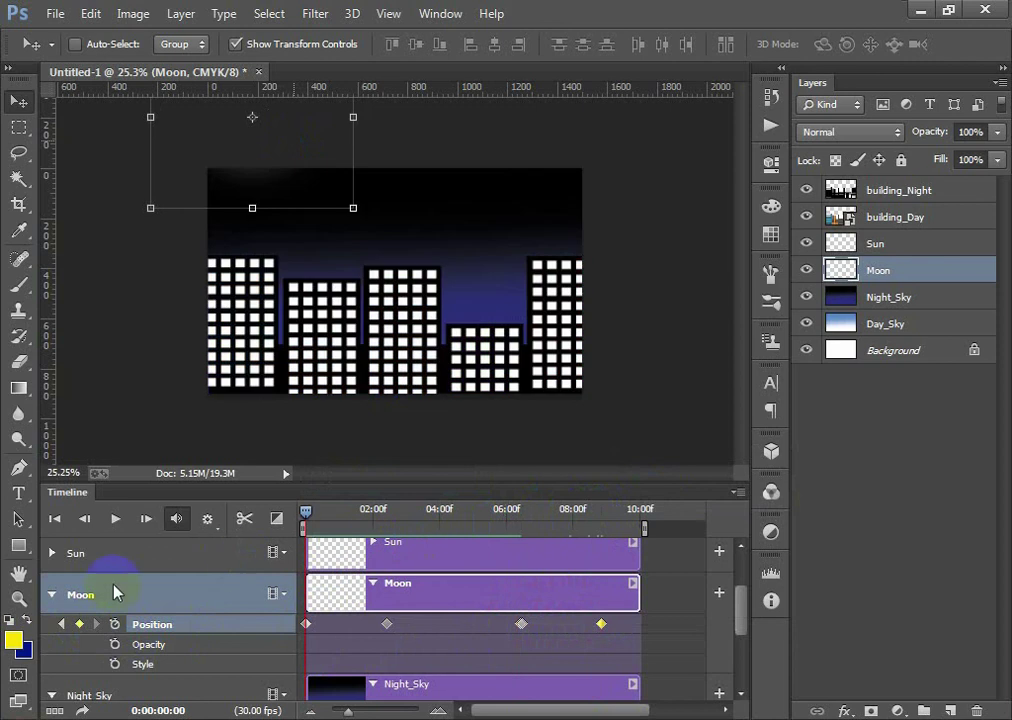
pyautogui.click(115, 518)
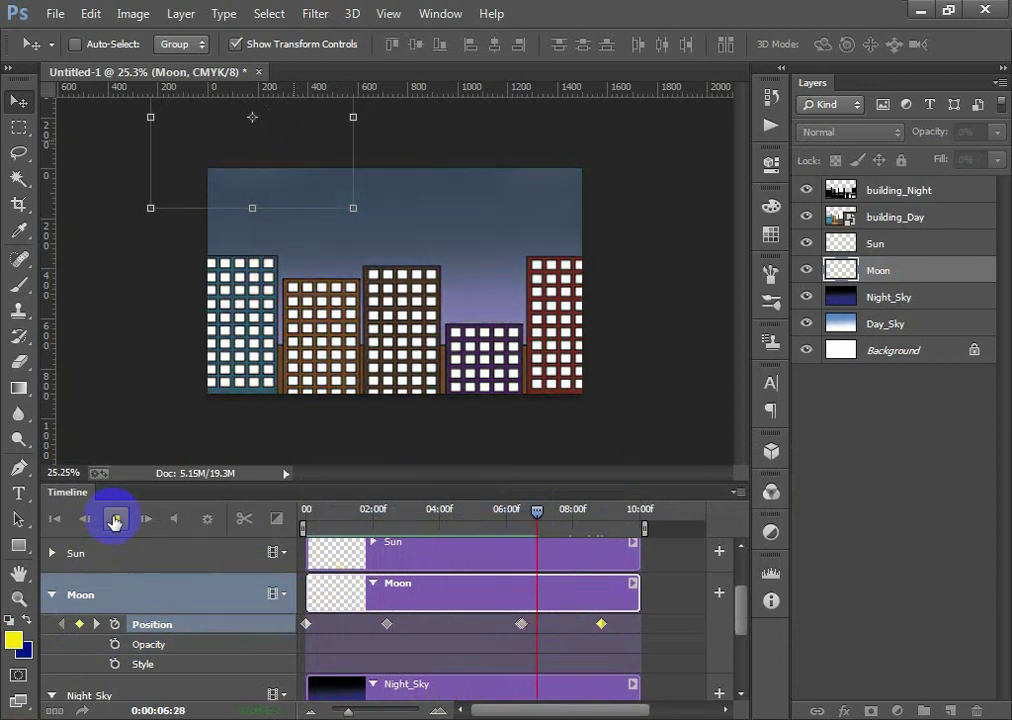
pyautogui.click(115, 519)
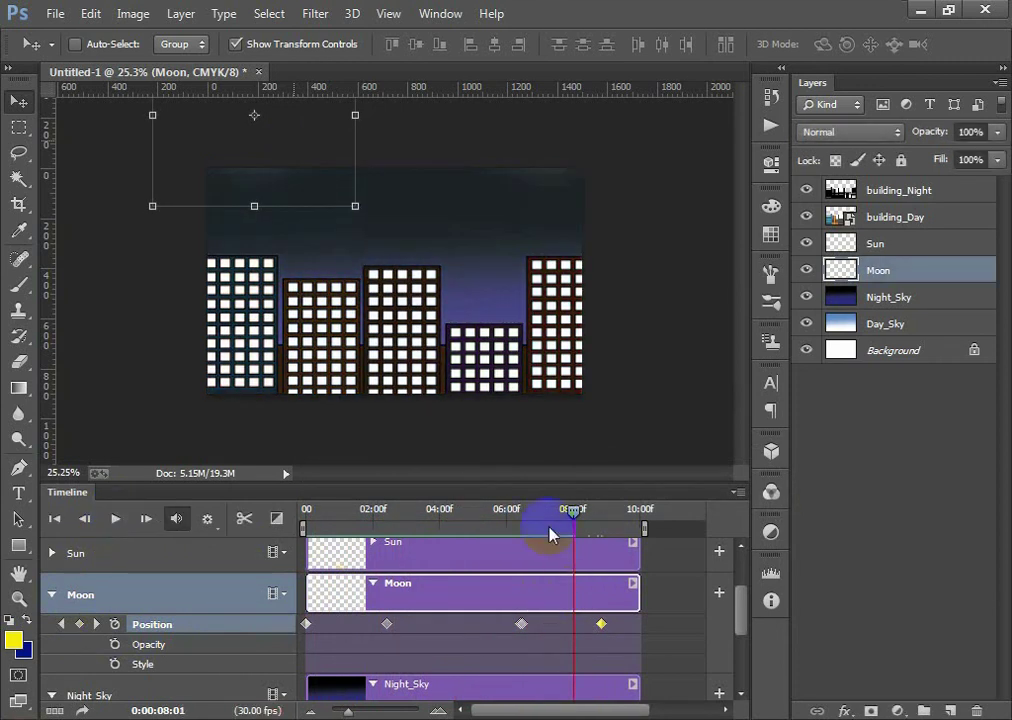
# - Lower the moon below the buildings at the final keyframe and play the full cycle
pyautogui.moveTo(543, 514); pyautogui.dragTo(601, 516)
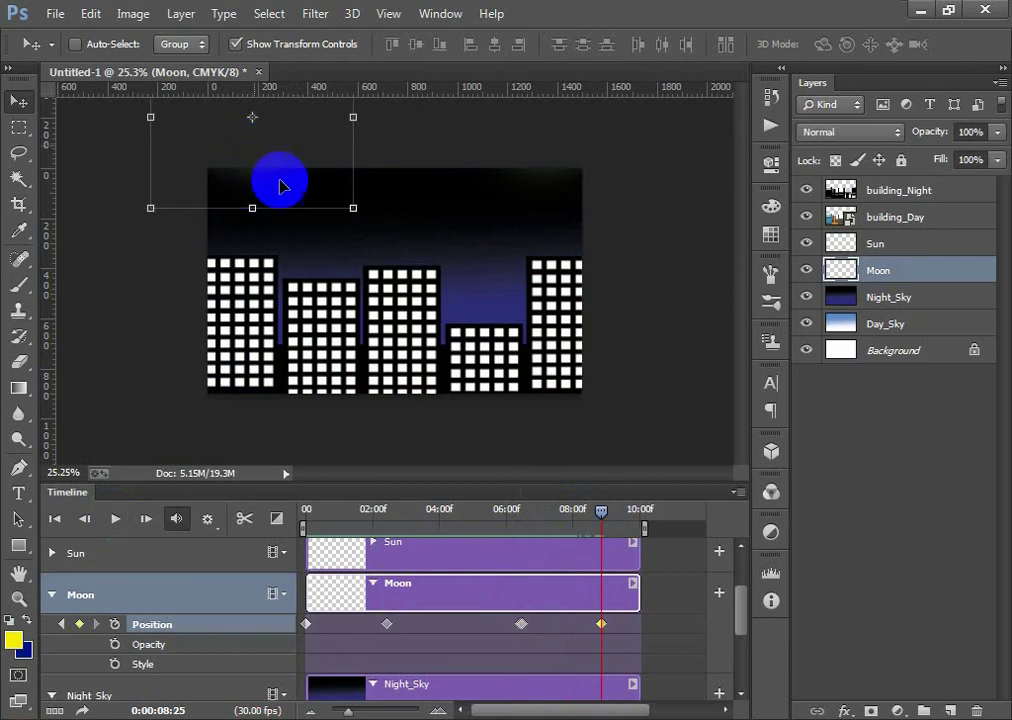
pyautogui.moveTo(280, 186); pyautogui.dragTo(430, 452)
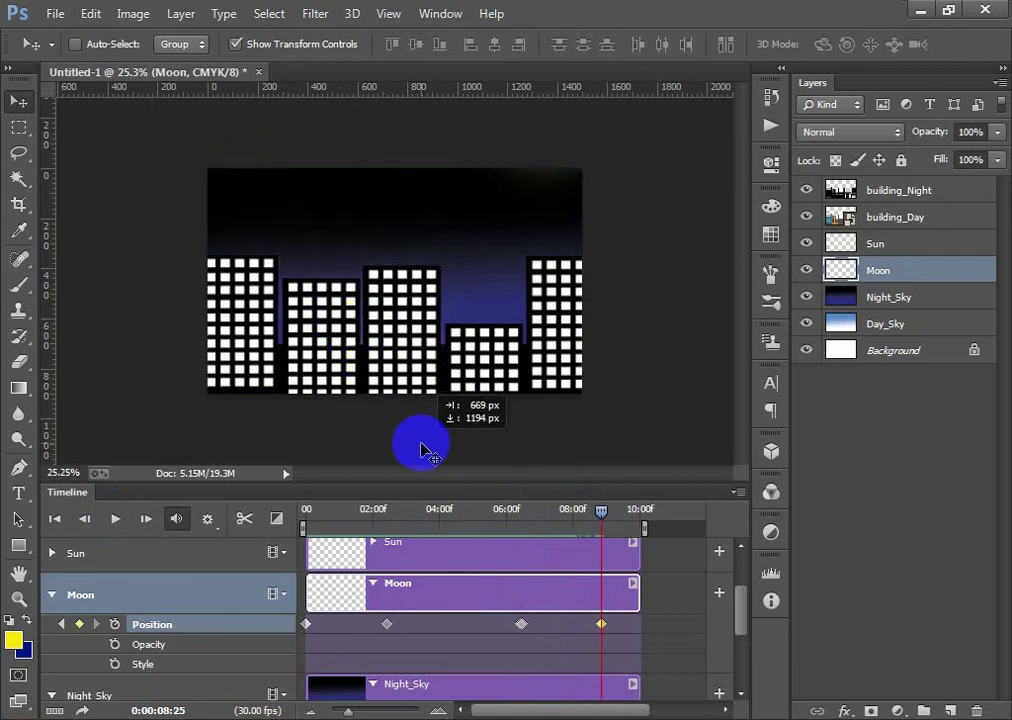
pyautogui.click(641, 543)
pyautogui.moveTo(578, 522); pyautogui.dragTo(248, 558)
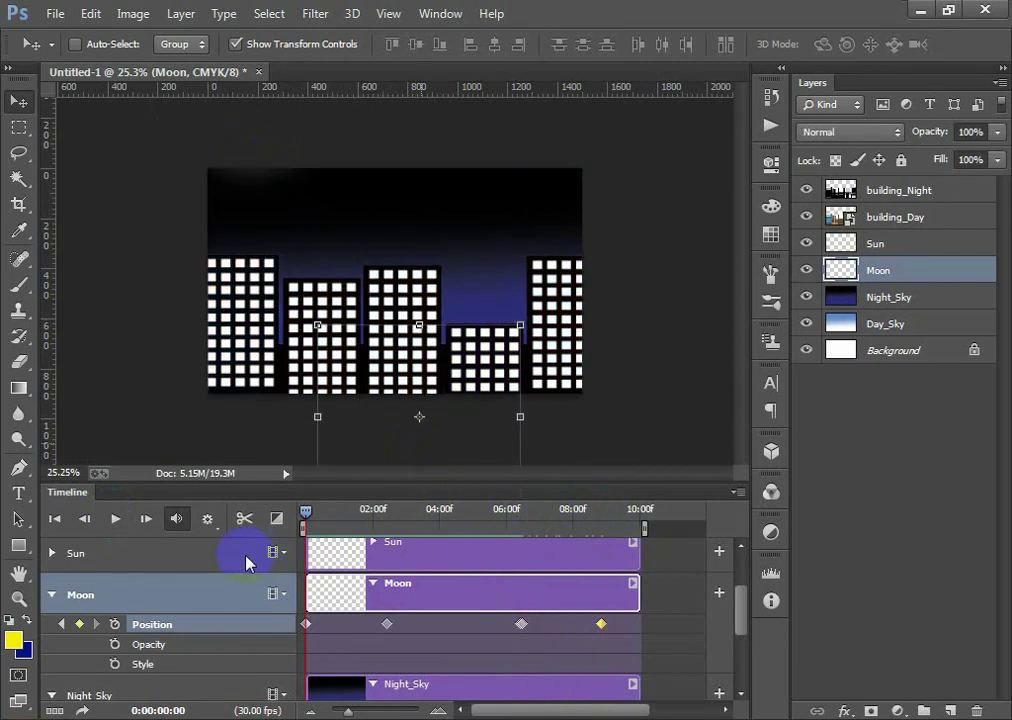
pyautogui.click(117, 519)
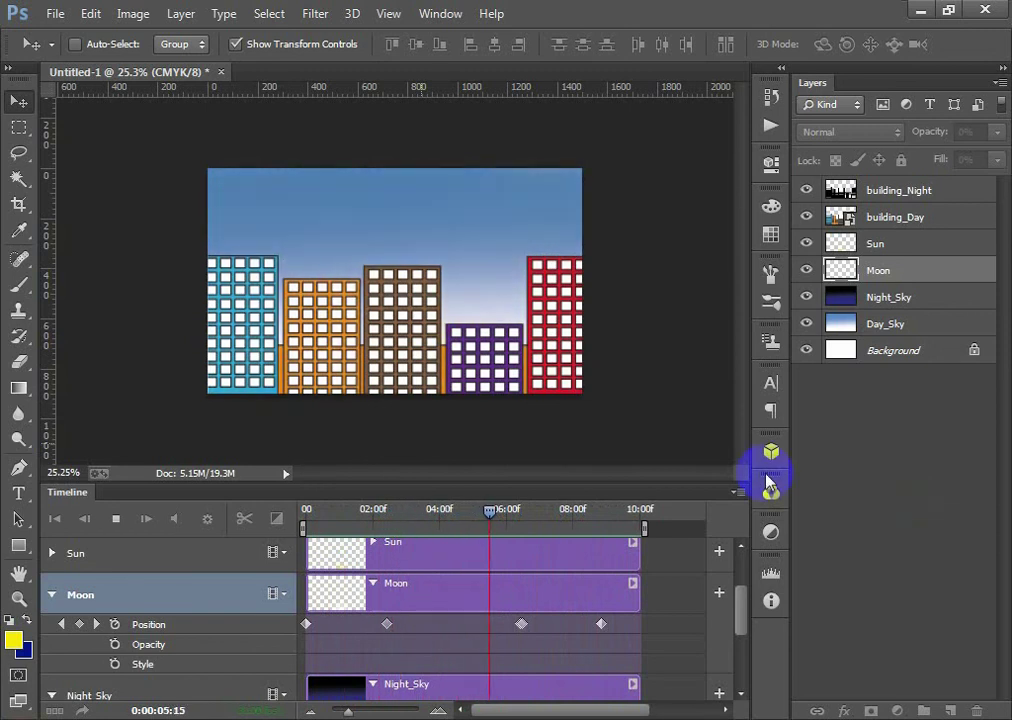
# - Stop the preview, return to frame 0, and copy the Moon's first Position keyframe
pyautogui.click(115, 519)
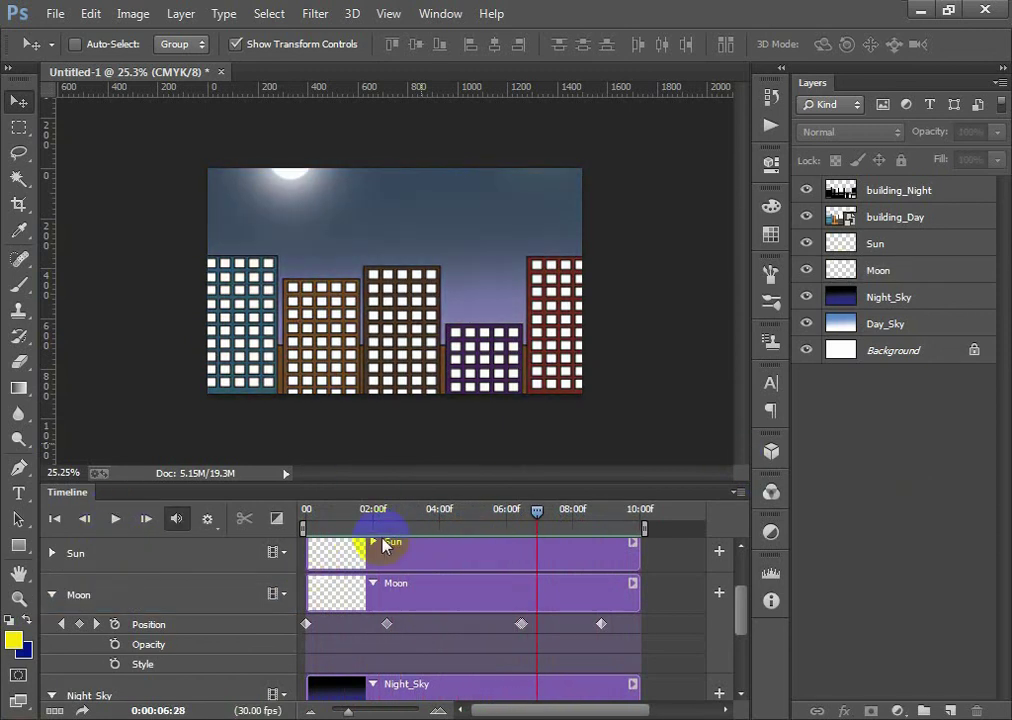
pyautogui.moveTo(328, 527); pyautogui.dragTo(294, 537)
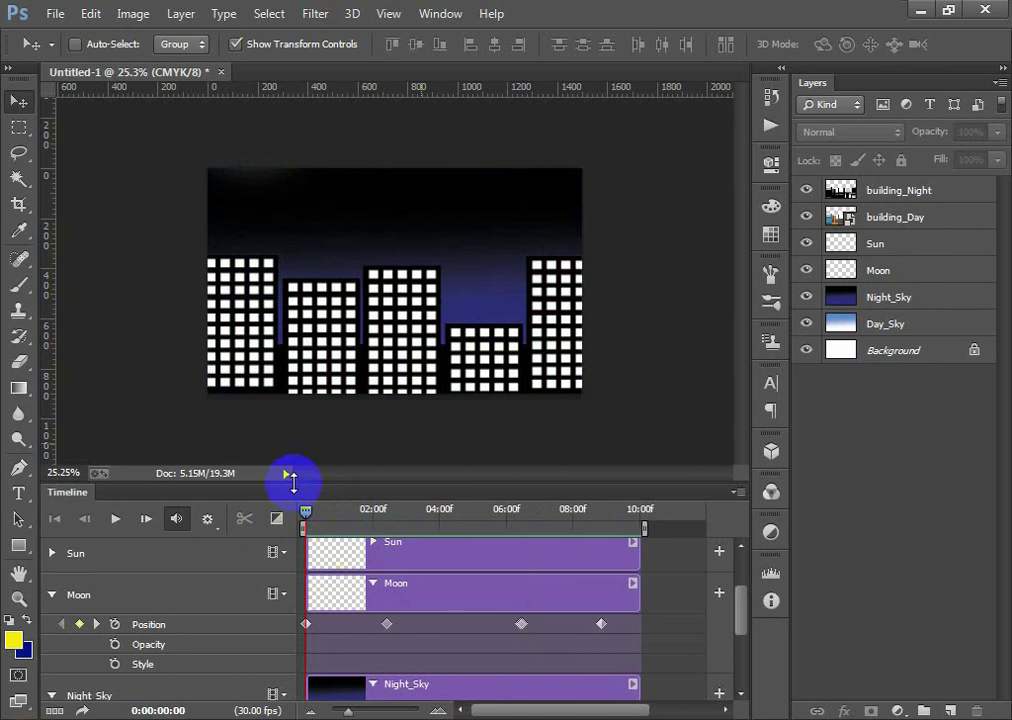
pyautogui.click(383, 605)
pyautogui.moveTo(258, 162); pyautogui.dragTo(293, 232)
pyautogui.click(308, 624)
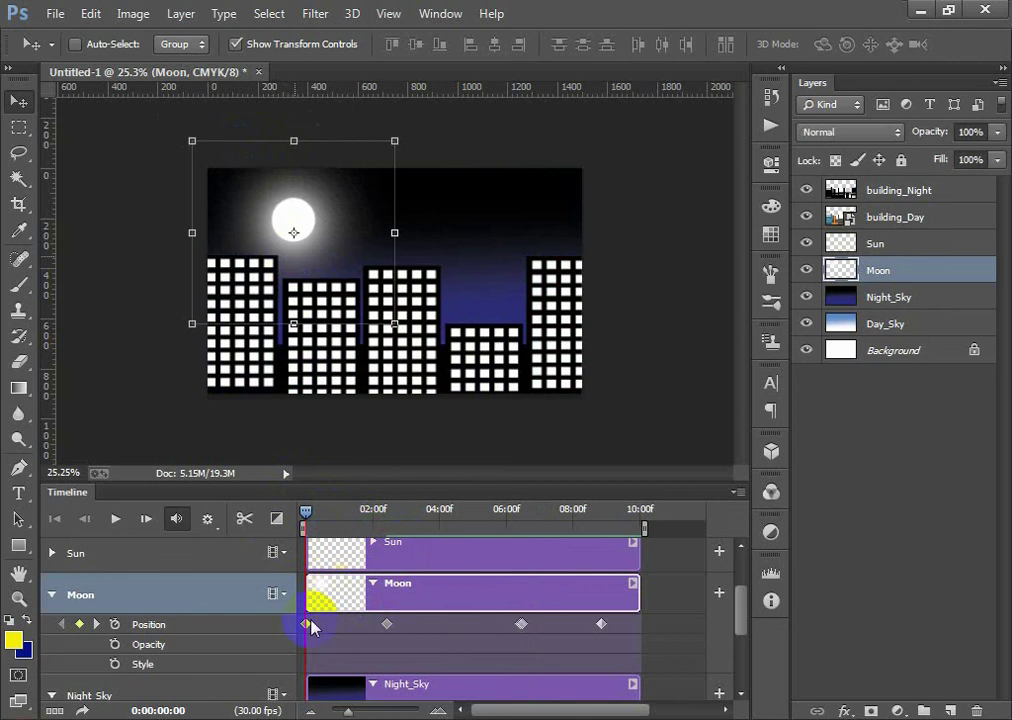
pyautogui.rightClick(306, 624)
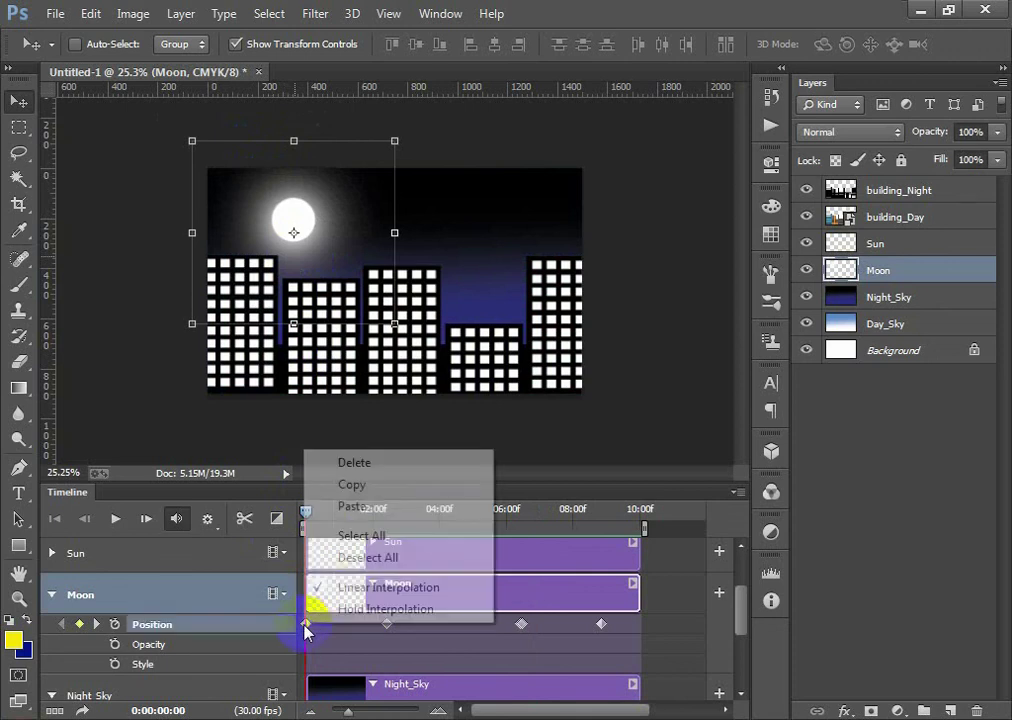
pyautogui.click(355, 484)
# - Paste the starting position onto the last Moon keyframe, shift it later, and preview
pyautogui.moveTo(601, 624); pyautogui.dragTo(594, 624)
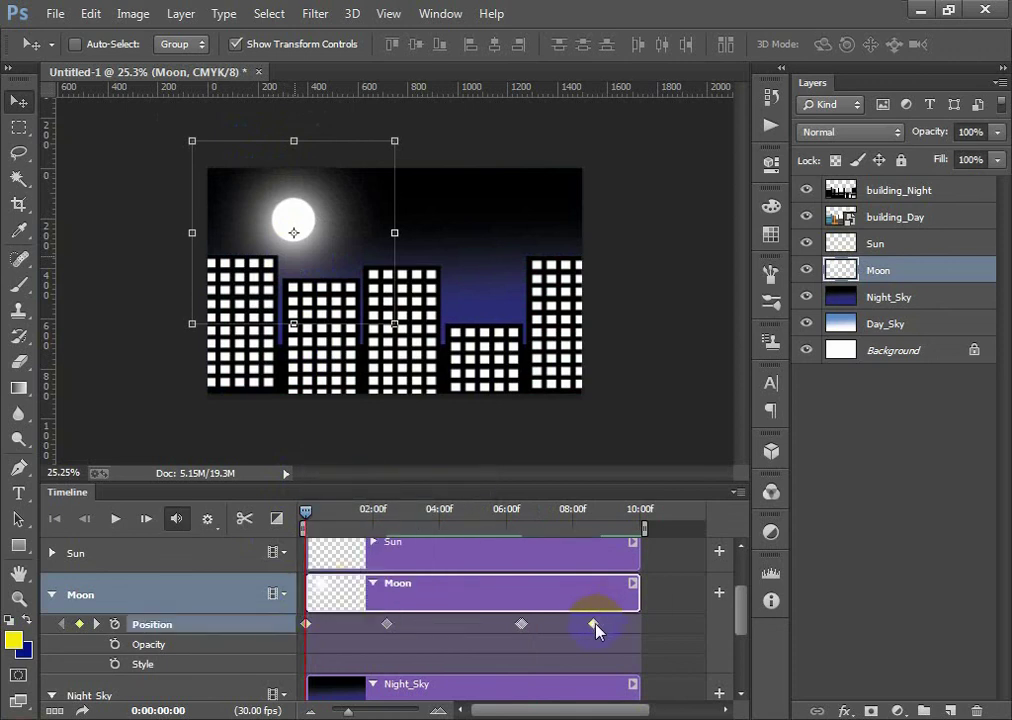
pyautogui.rightClick(594, 624)
pyautogui.click(640, 505)
pyautogui.moveTo(610, 627); pyautogui.dragTo(622, 627)
pyautogui.moveTo(309, 512); pyautogui.dragTo(555, 565)
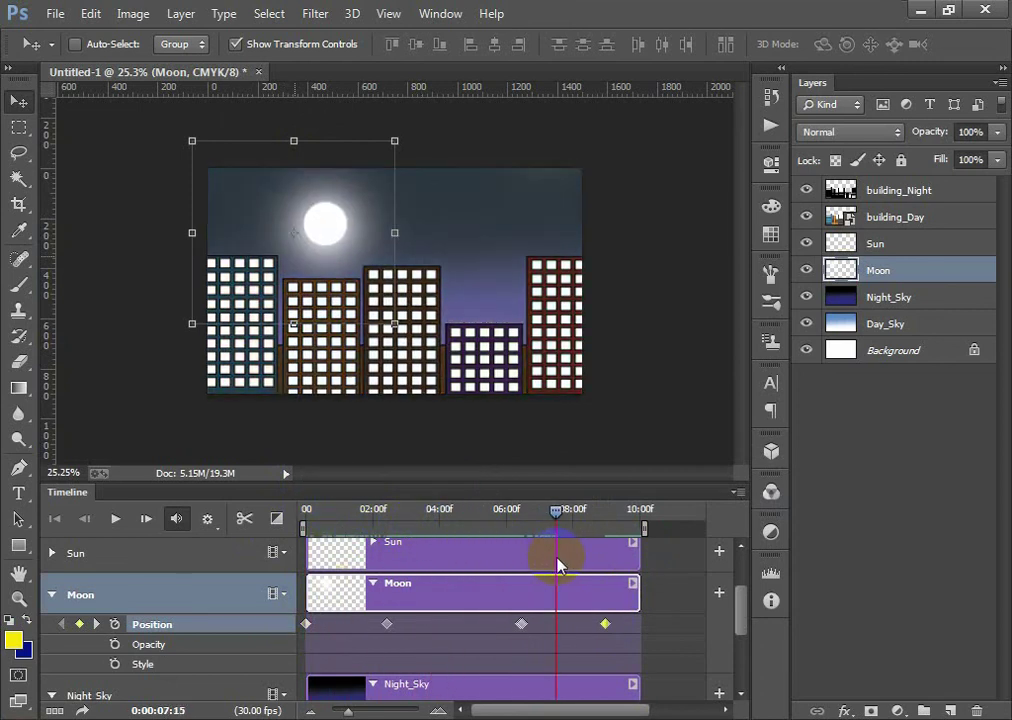
pyautogui.moveTo(555, 565)
pyautogui.mouseDown()
pyautogui.moveTo(535, 582)
pyautogui.moveTo(315, 590)
pyautogui.moveTo(576, 605)
pyautogui.moveTo(605, 620)
pyautogui.mouseUp()
# - Copy the Moon's first keyframe again and paste it at 09:00
pyautogui.click(606, 623)
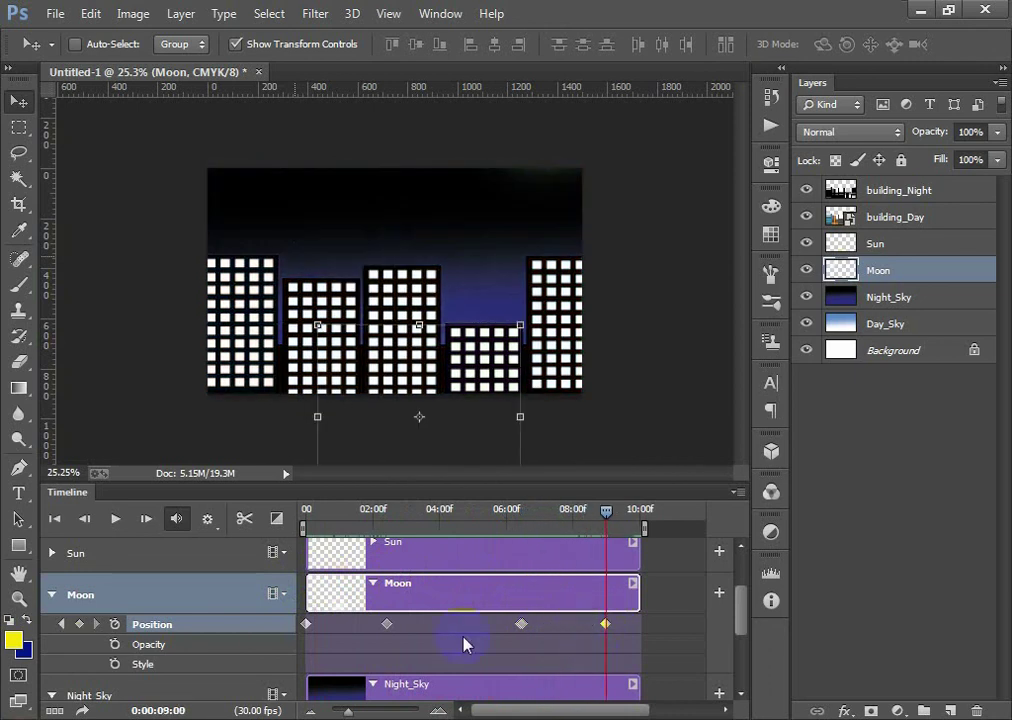
pyautogui.rightClick(305, 624)
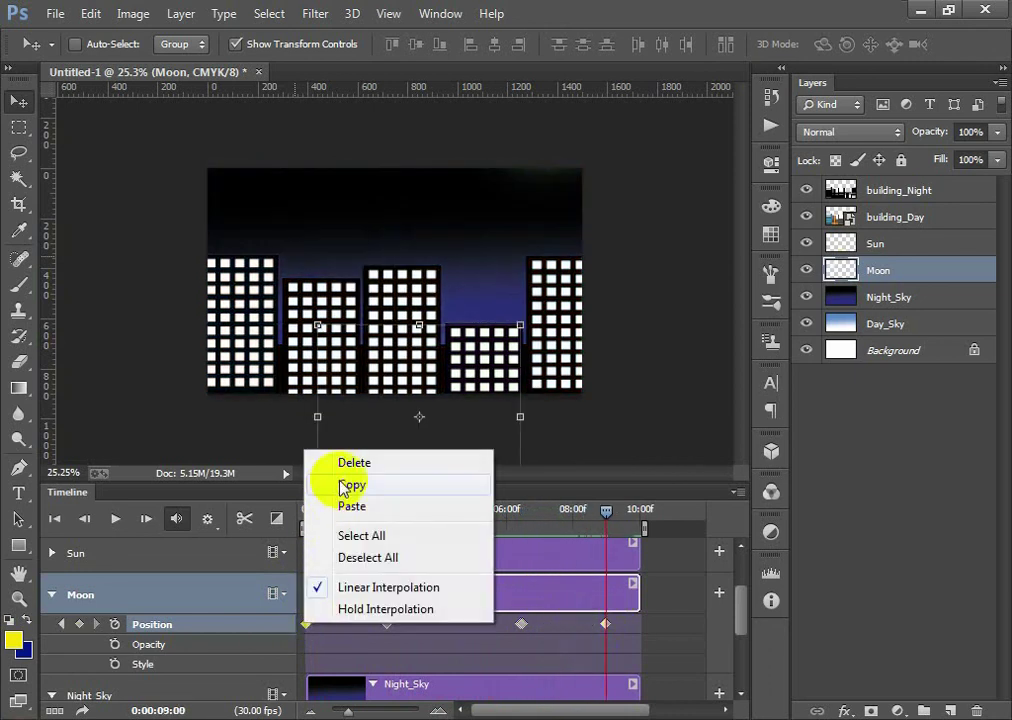
pyautogui.click(345, 487)
pyautogui.rightClick(606, 625)
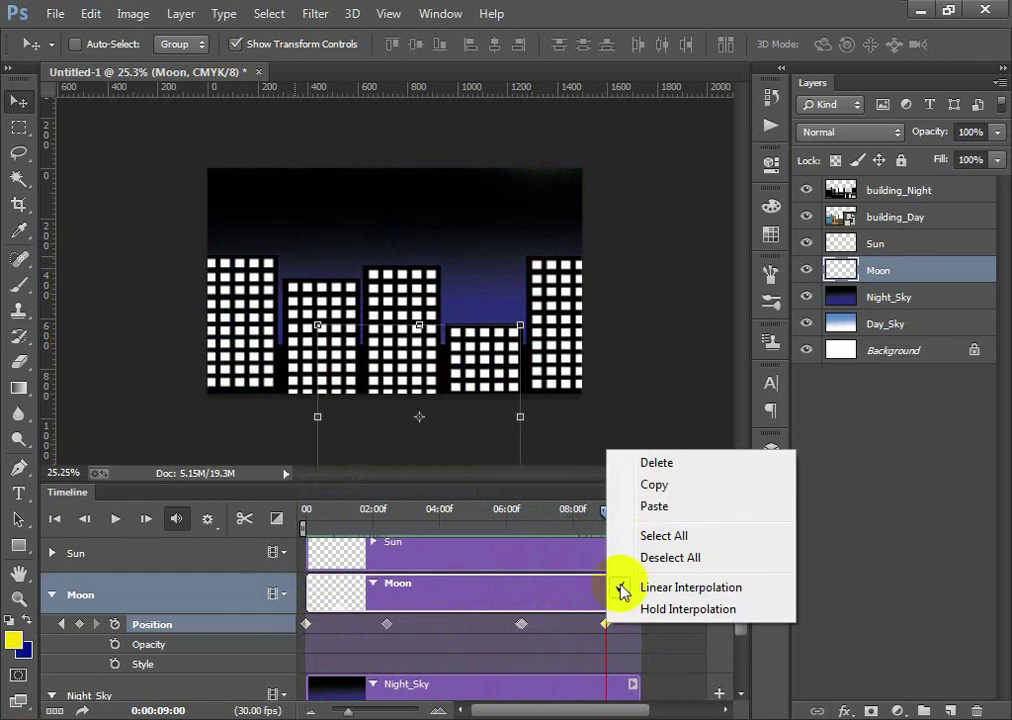
pyautogui.click(645, 506)
# - Move the pasted Moon keyframe to about 10:02, delete the leftover 09:00 key, and preview
pyautogui.moveTo(606, 624); pyautogui.dragTo(641, 625)
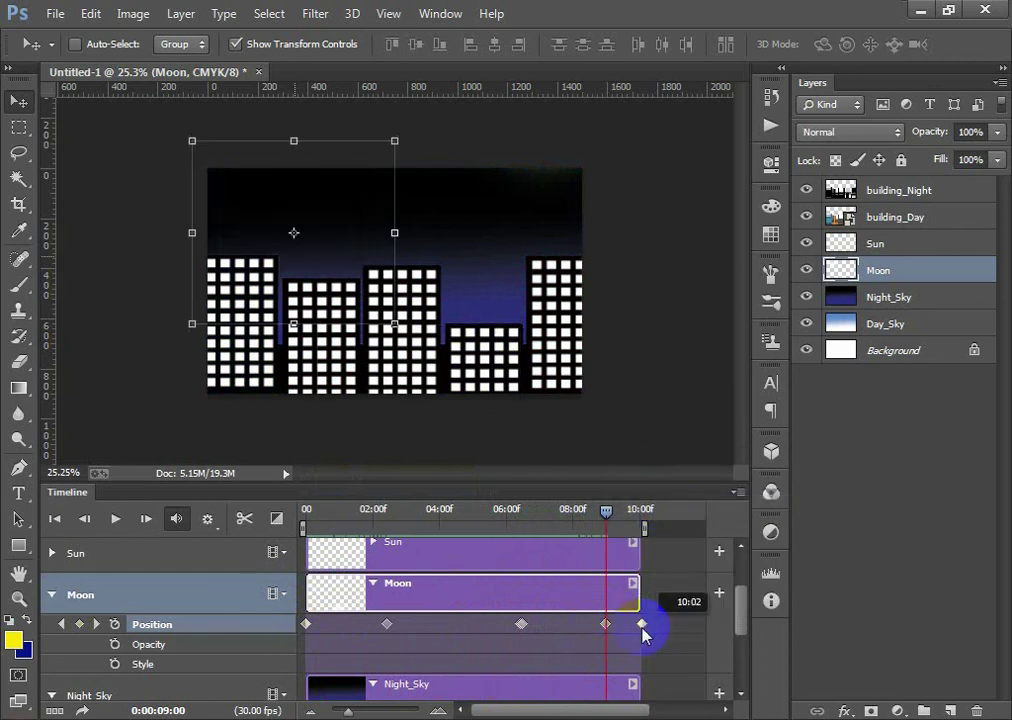
pyautogui.rightClick(606, 624)
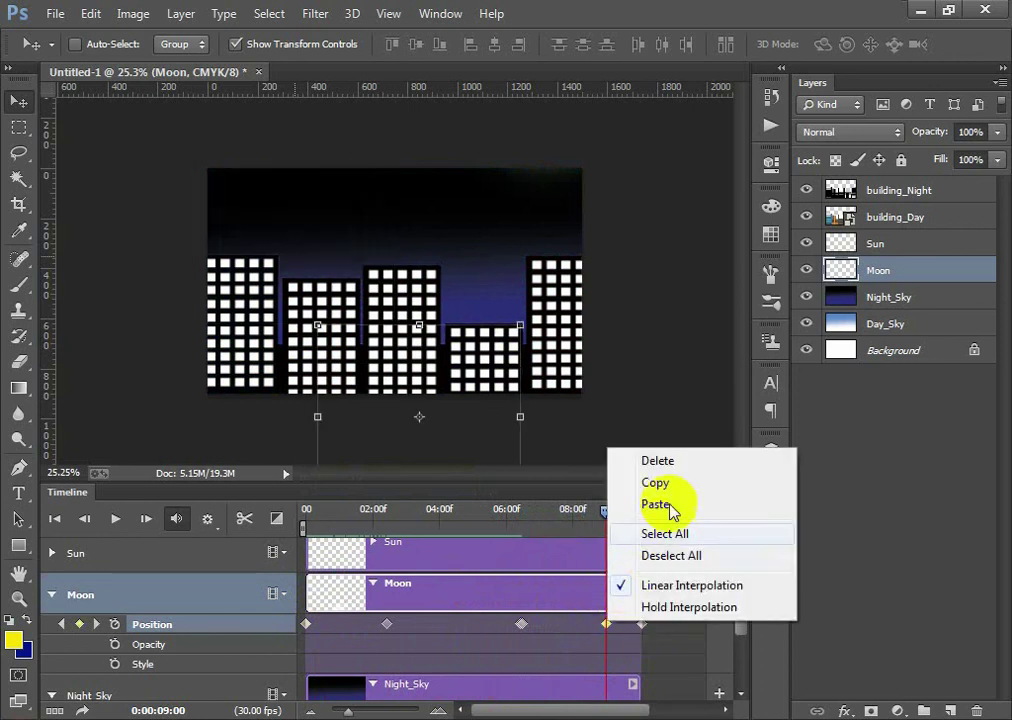
pyautogui.click(690, 470)
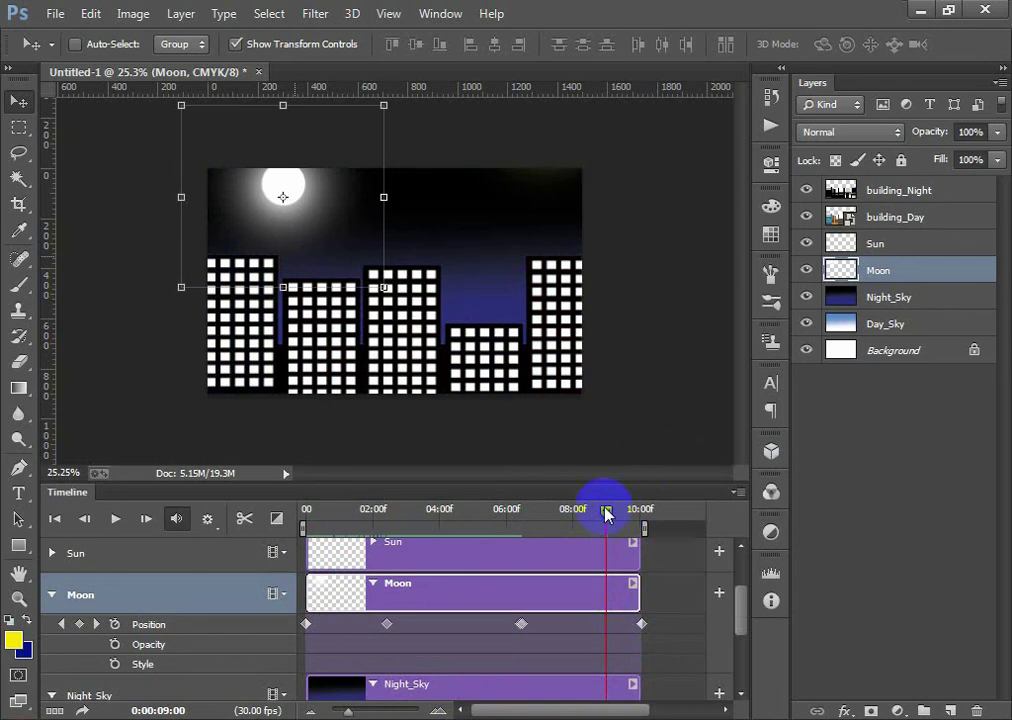
pyautogui.moveTo(605, 511)
pyautogui.mouseDown()
pyautogui.moveTo(644, 511)
pyautogui.moveTo(598, 511)
pyautogui.mouseUp()
pyautogui.press('Home')
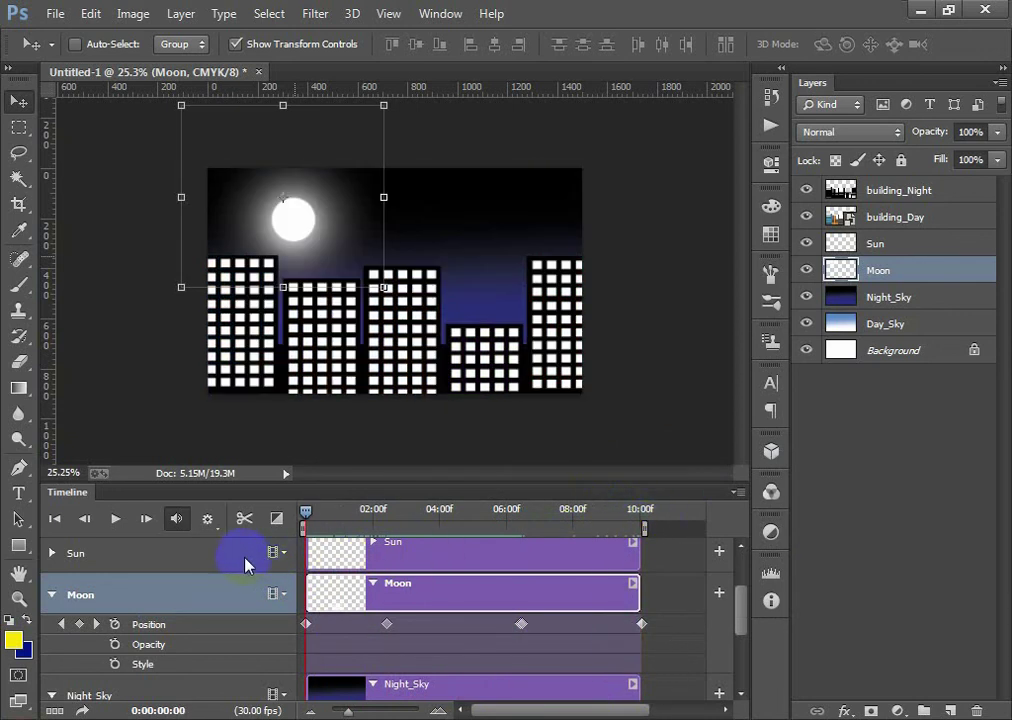
pyautogui.moveTo(306, 515)
pyautogui.mouseDown()
pyautogui.moveTo(334, 542)
pyautogui.moveTo(492, 533)
pyautogui.moveTo(525, 547)
pyautogui.moveTo(587, 545)
pyautogui.moveTo(660, 581)
pyautogui.mouseUp()
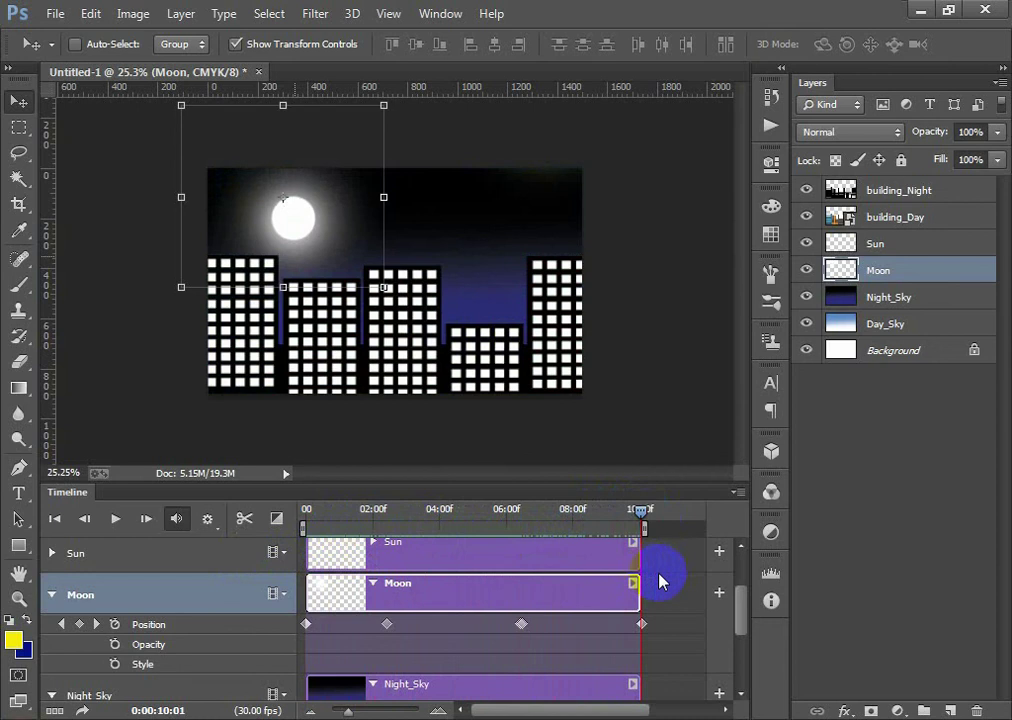
# - Move the Moon's 06:00 Position keyframe to about 07:10
pyautogui.click(527, 625)
pyautogui.click(521, 625)
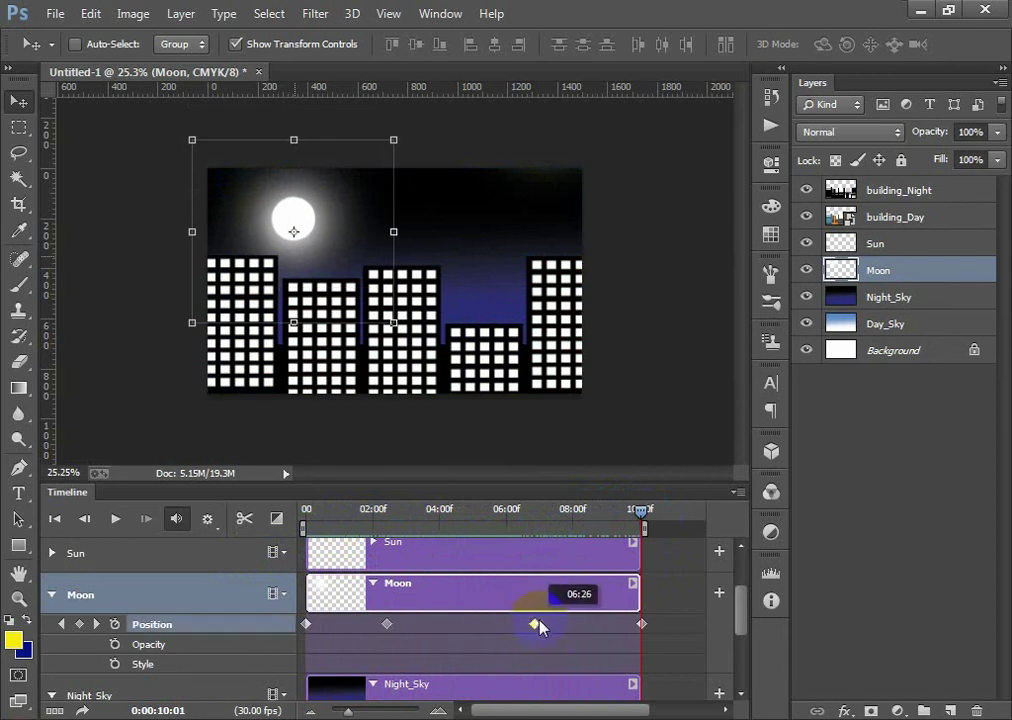
pyautogui.moveTo(555, 627); pyautogui.dragTo(557, 625)
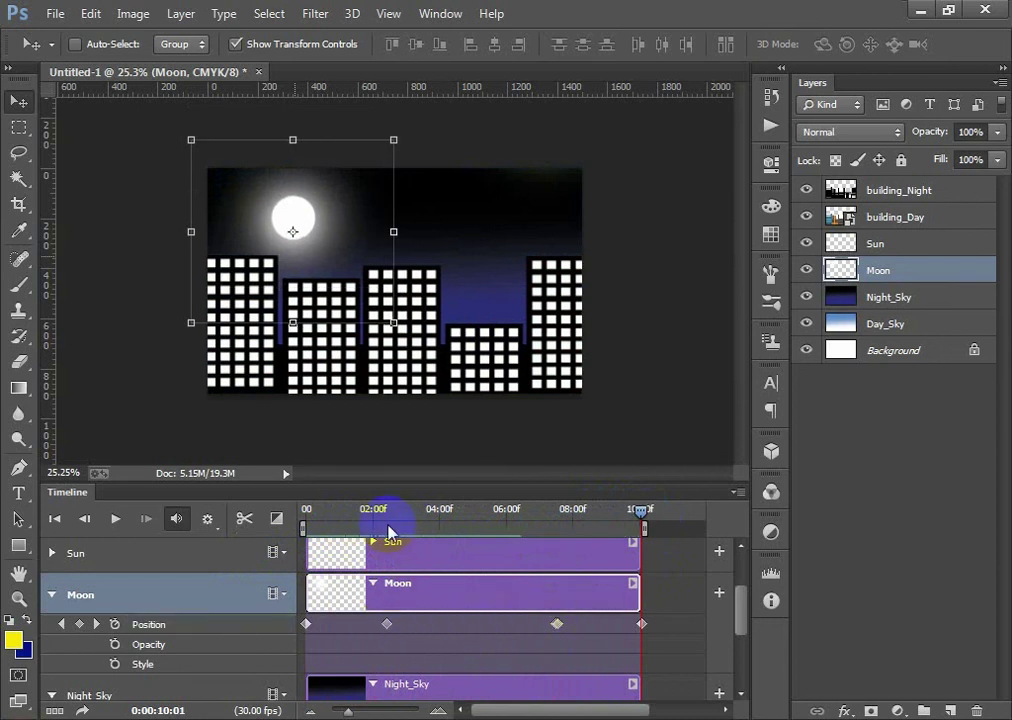
pyautogui.moveTo(370, 512); pyautogui.dragTo(276, 522)
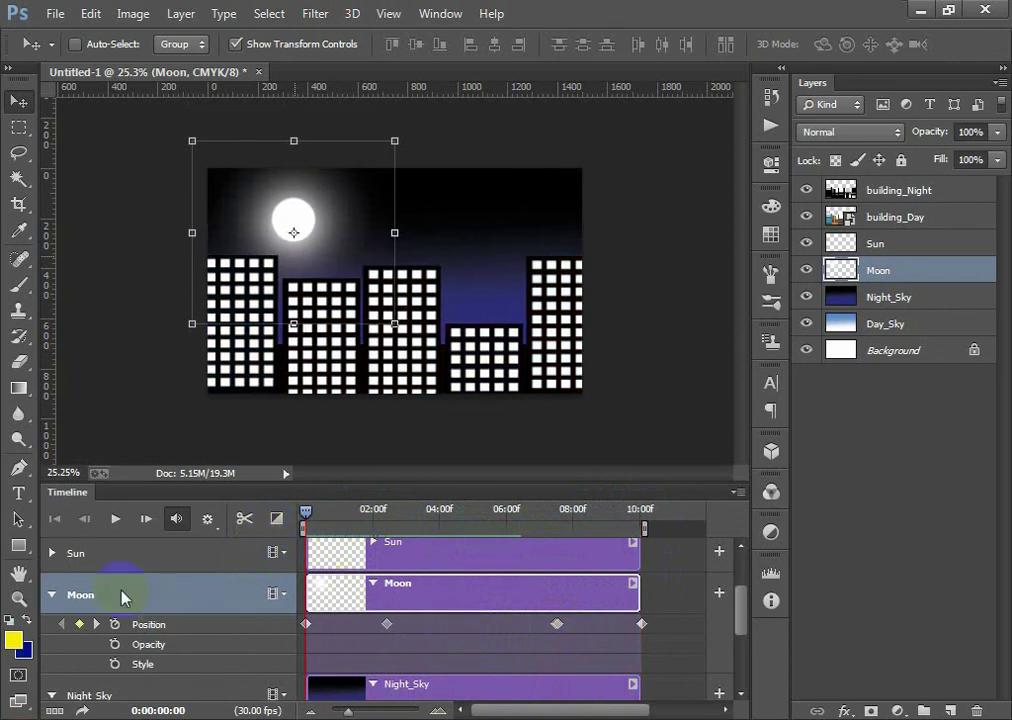
# - Move the Sun's second Position keyframe to about 07:10 and preview
pyautogui.click(52, 553)
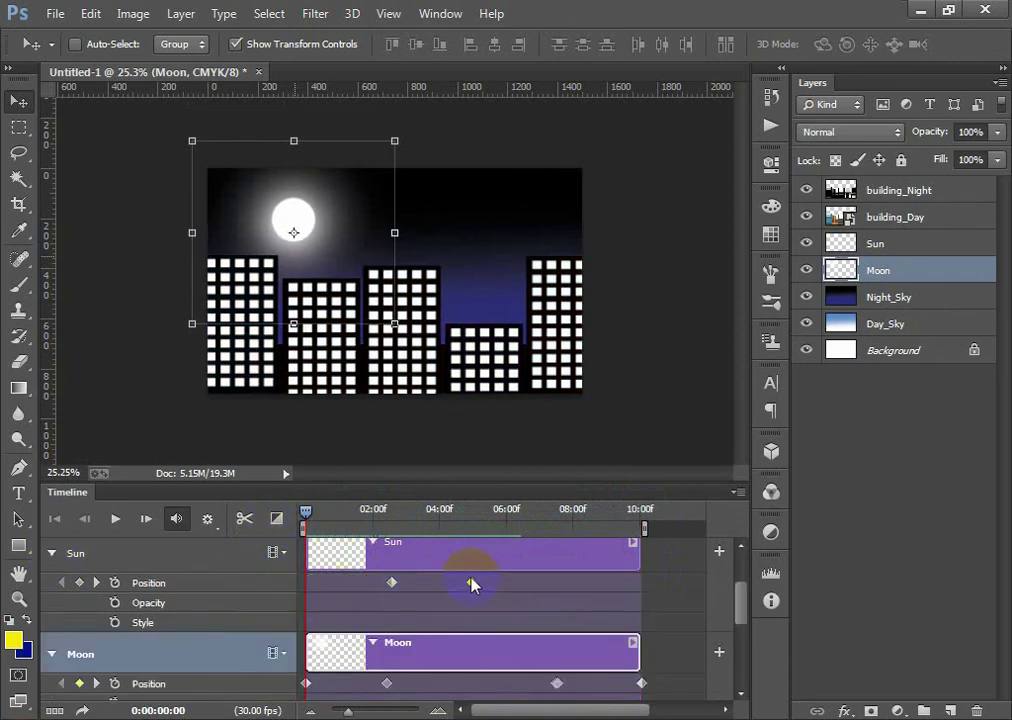
pyautogui.moveTo(473, 585); pyautogui.dragTo(556, 583)
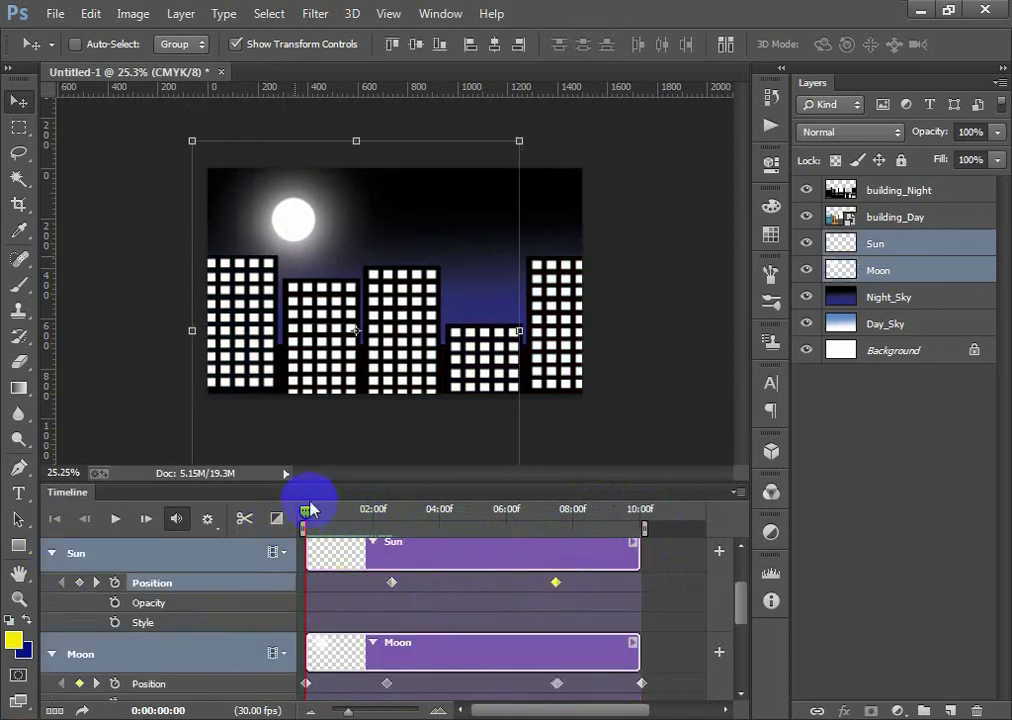
pyautogui.click(339, 553)
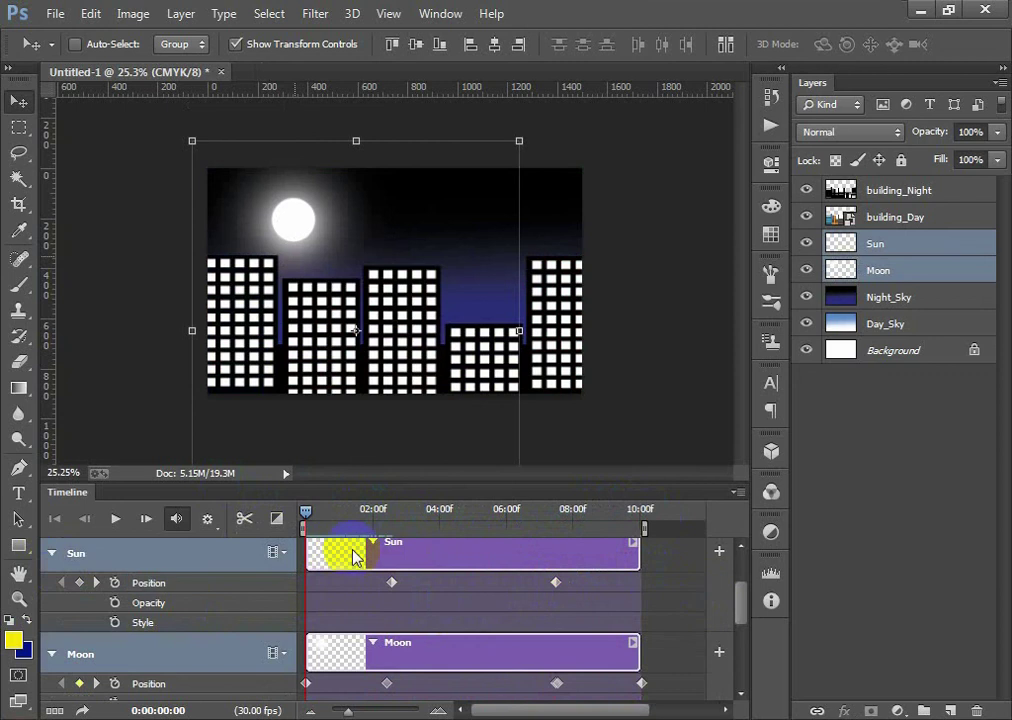
pyautogui.click(113, 523)
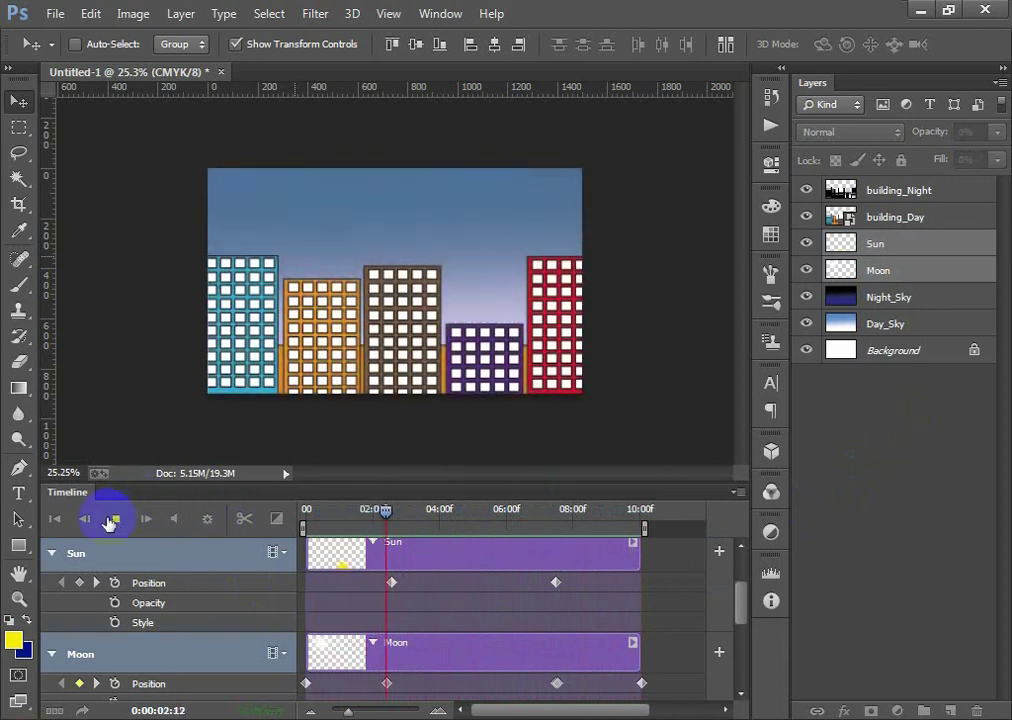
pyautogui.click(115, 518)
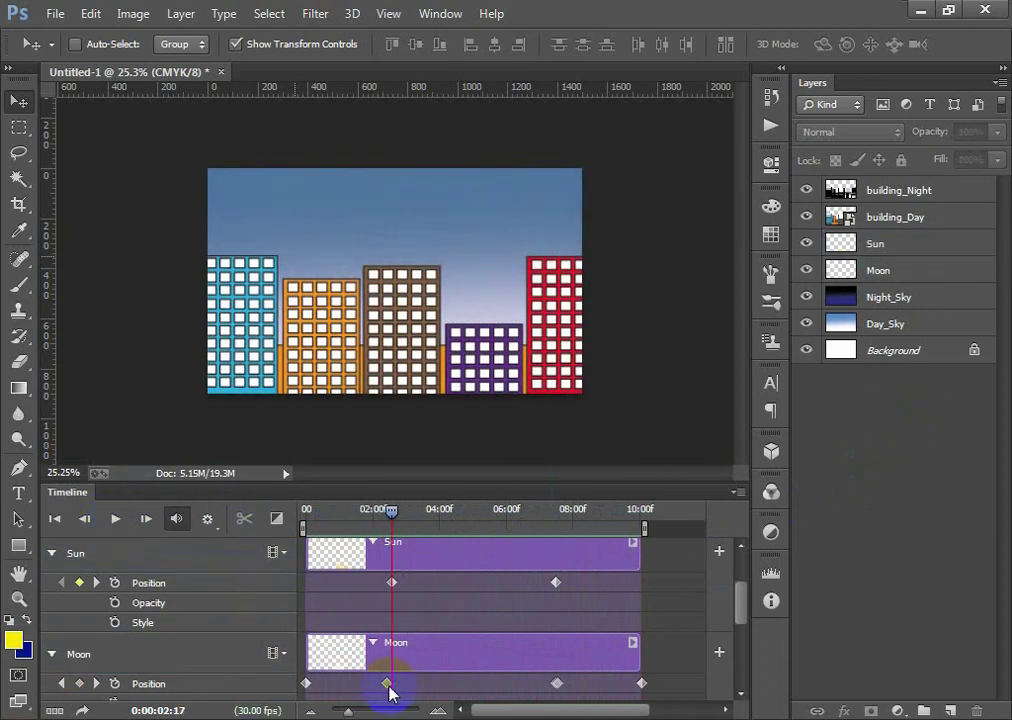
# - Move the Moon's 02:00 keyframe to about 04:10 and preview again
pyautogui.moveTo(389, 686); pyautogui.dragTo(447, 688)
pyautogui.moveTo(389, 513); pyautogui.dragTo(283, 538)
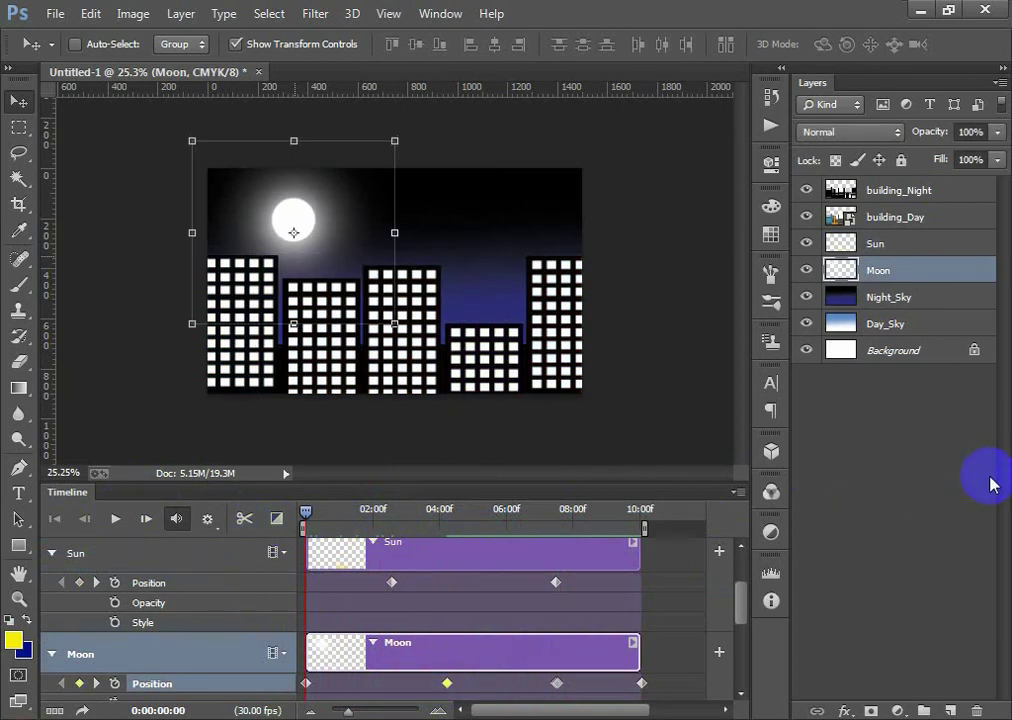
pyautogui.click(987, 474)
pyautogui.click(113, 518)
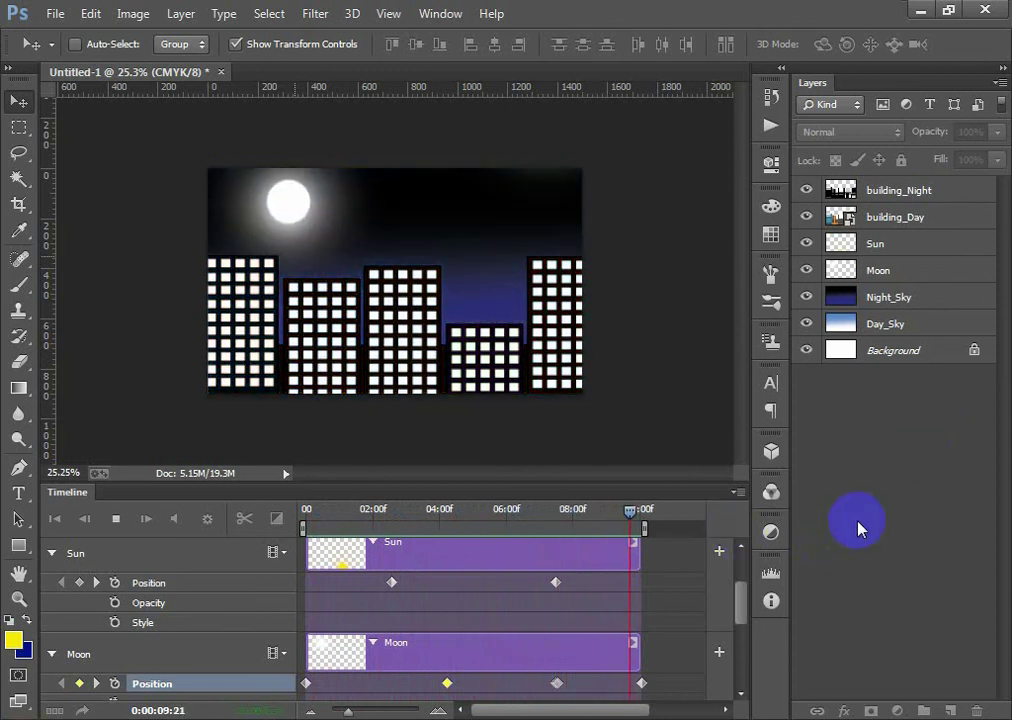
pyautogui.click(133, 519)
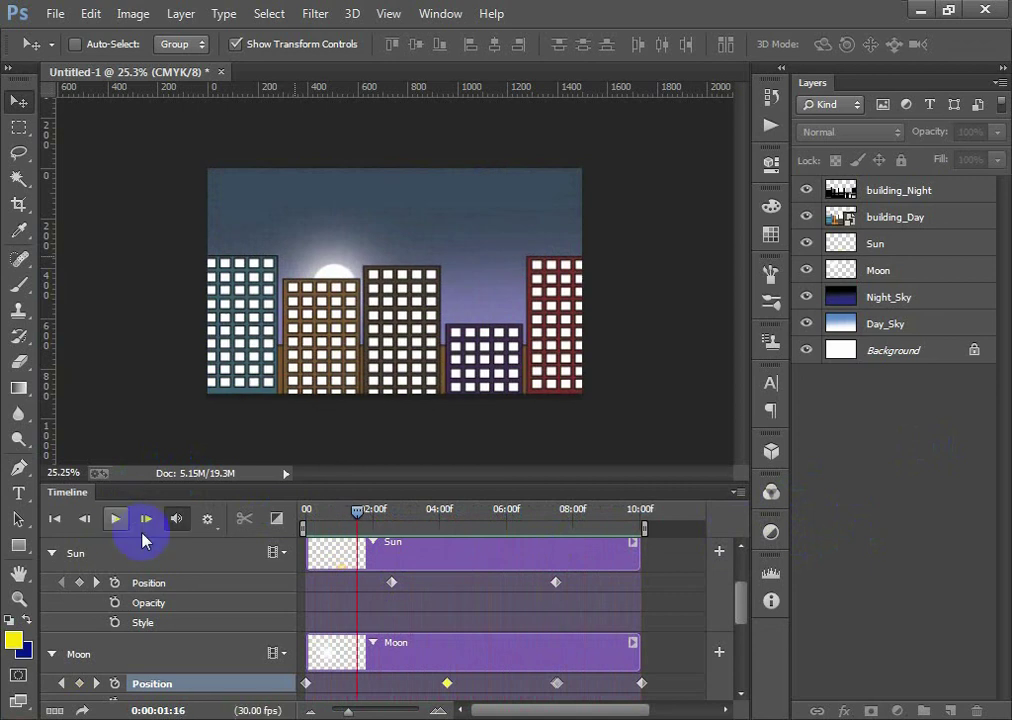
pyautogui.moveTo(358, 512)
pyautogui.mouseDown()
pyautogui.moveTo(333, 512)
pyautogui.moveTo(558, 512)
pyautogui.moveTo(481, 540)
pyautogui.mouseUp()
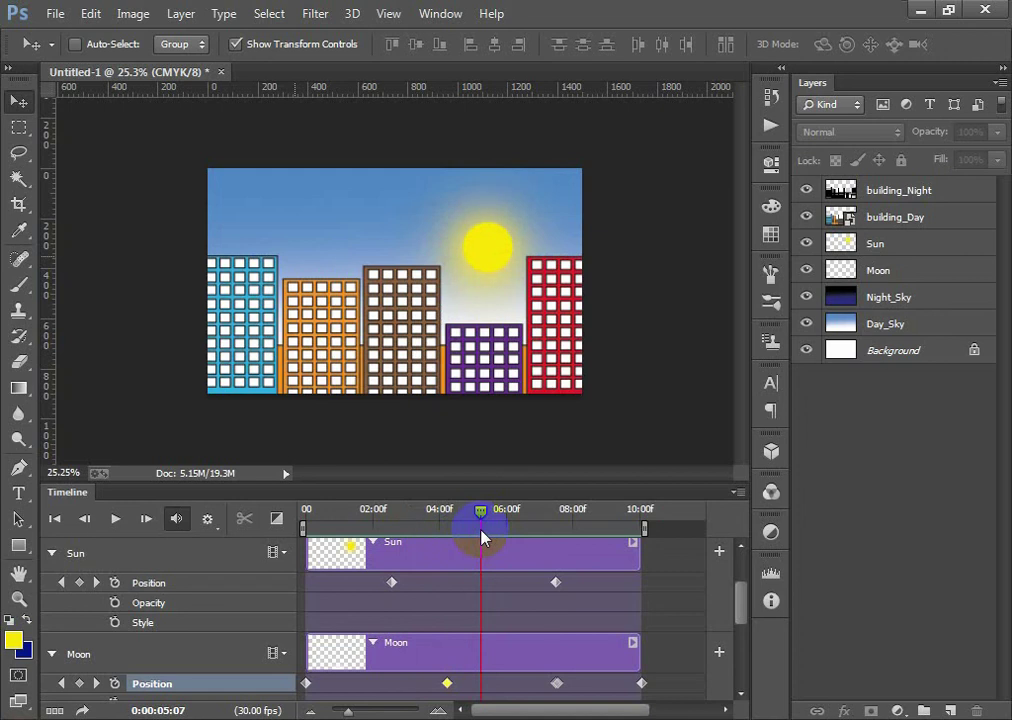
pyautogui.click(681, 590)
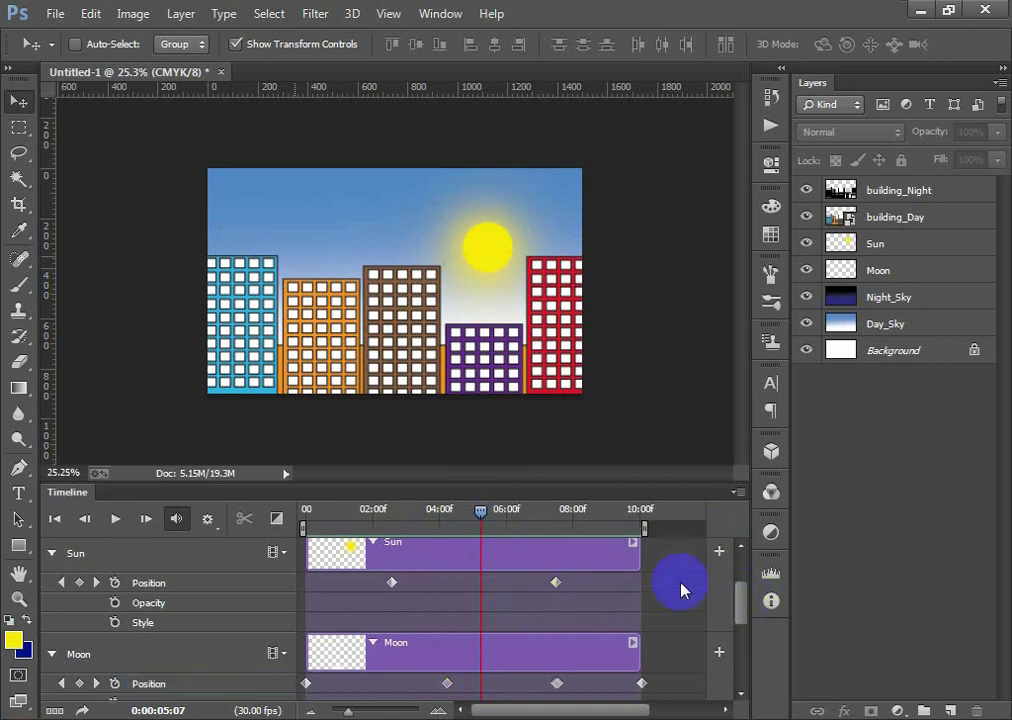
pyautogui.moveTo(452, 515)
pyautogui.mouseDown()
pyautogui.moveTo(305, 513)
pyautogui.moveTo(618, 514)
pyautogui.moveTo(432, 576)
pyautogui.moveTo(271, 605)
pyautogui.moveTo(385, 550)
pyautogui.moveTo(500, 533)
pyautogui.moveTo(633, 533)
pyautogui.moveTo(384, 605)
pyautogui.moveTo(296, 605)
pyautogui.moveTo(84, 511)
pyautogui.mouseUp()
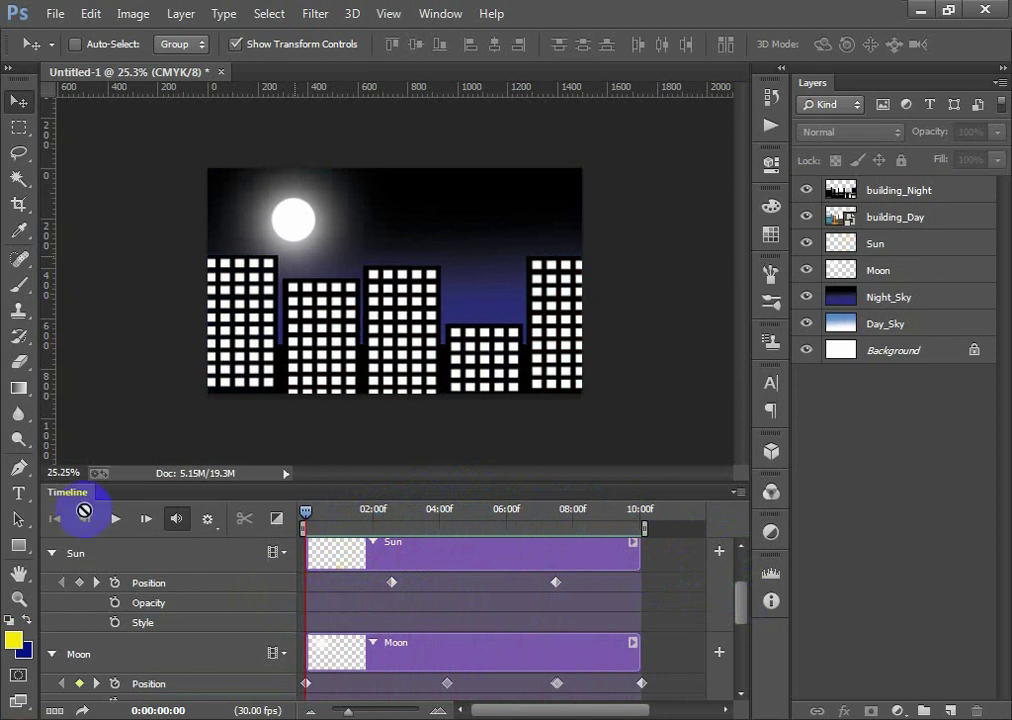
pyautogui.click(117, 519)
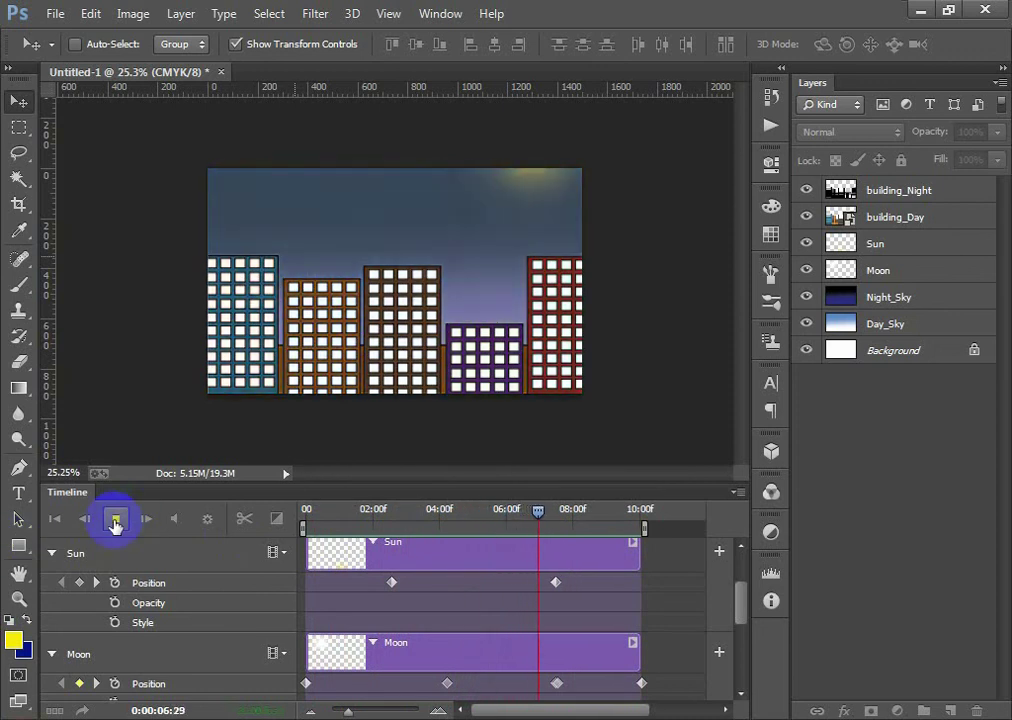
pyautogui.click(117, 518)
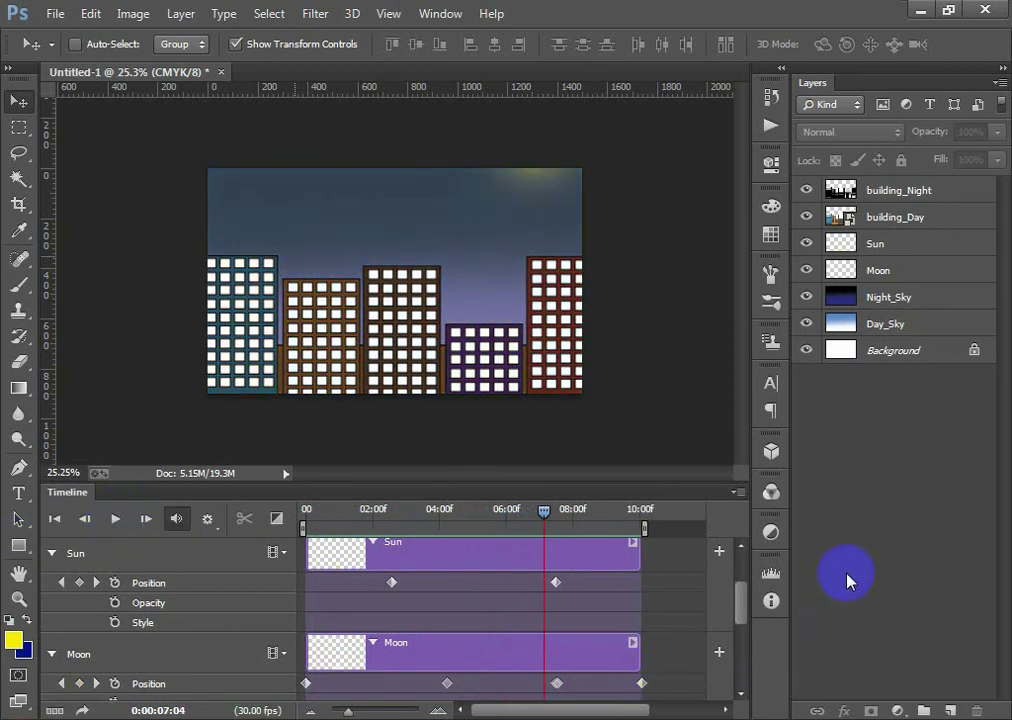